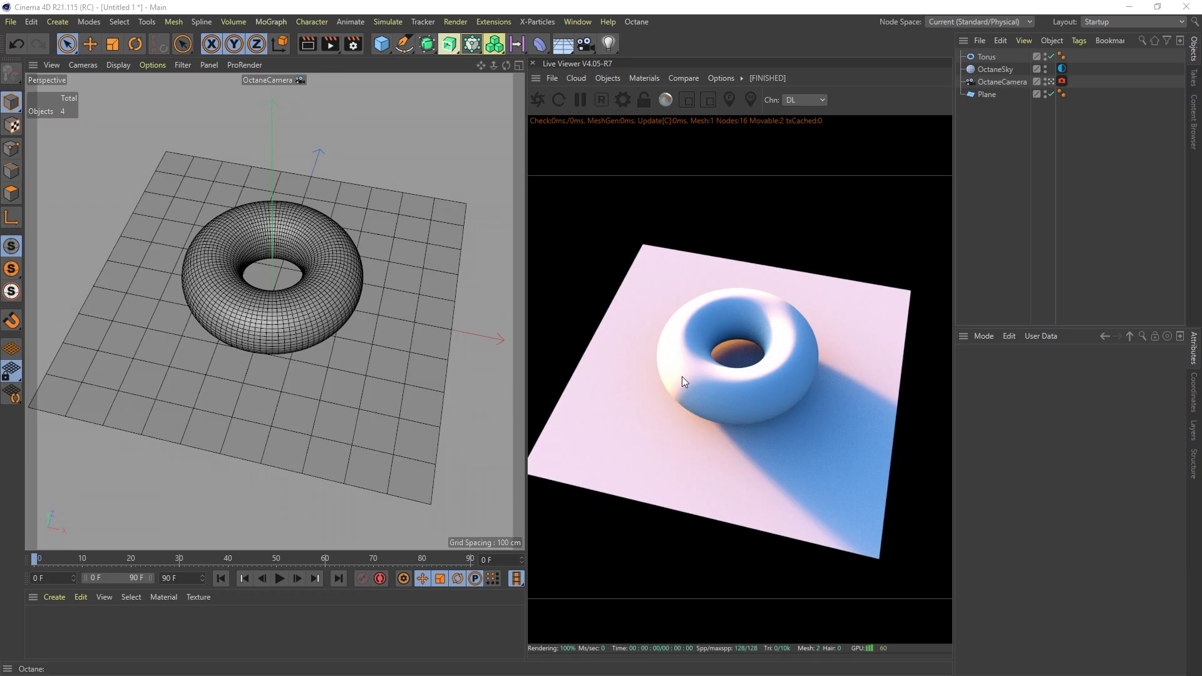
Step: Switch the Torus off and back on to inspect the plane beneath it
click(394, 378)
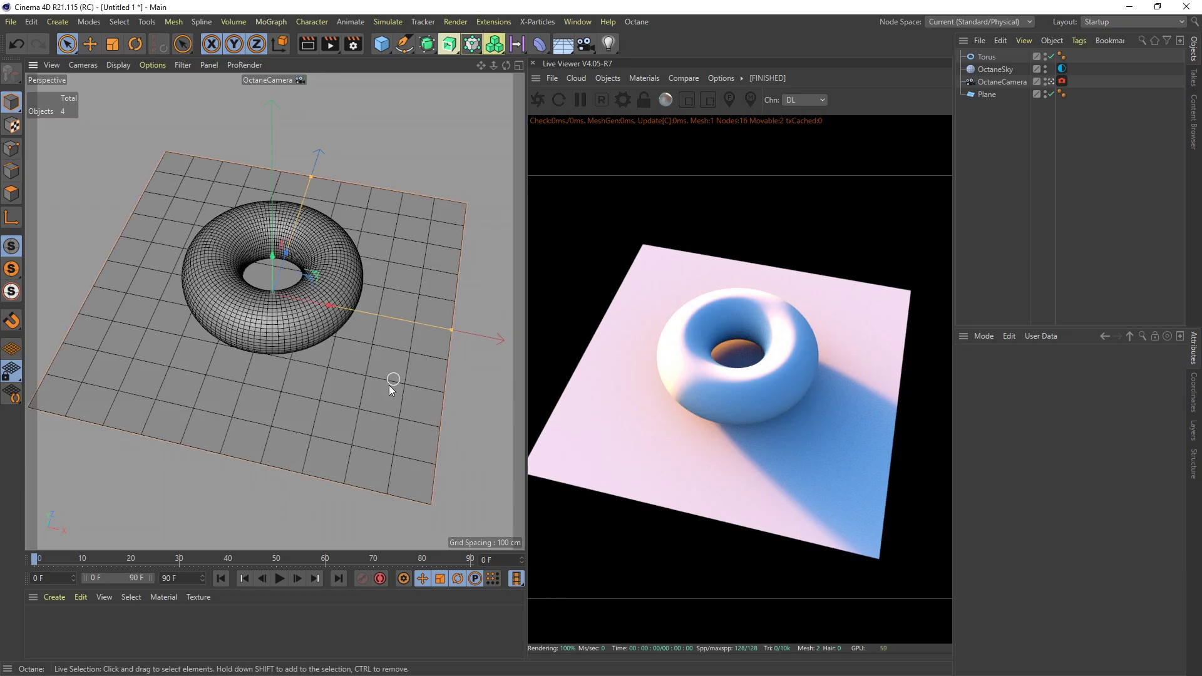
alt+drag(395, 384, 384, 362)
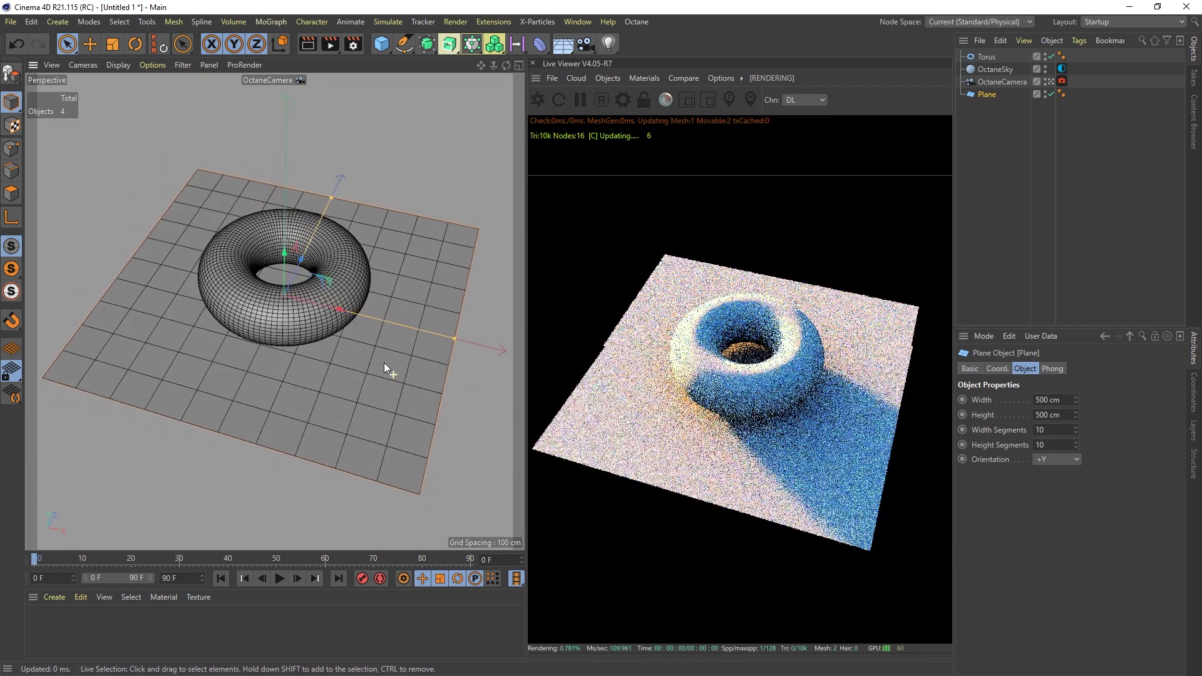
click(992, 56)
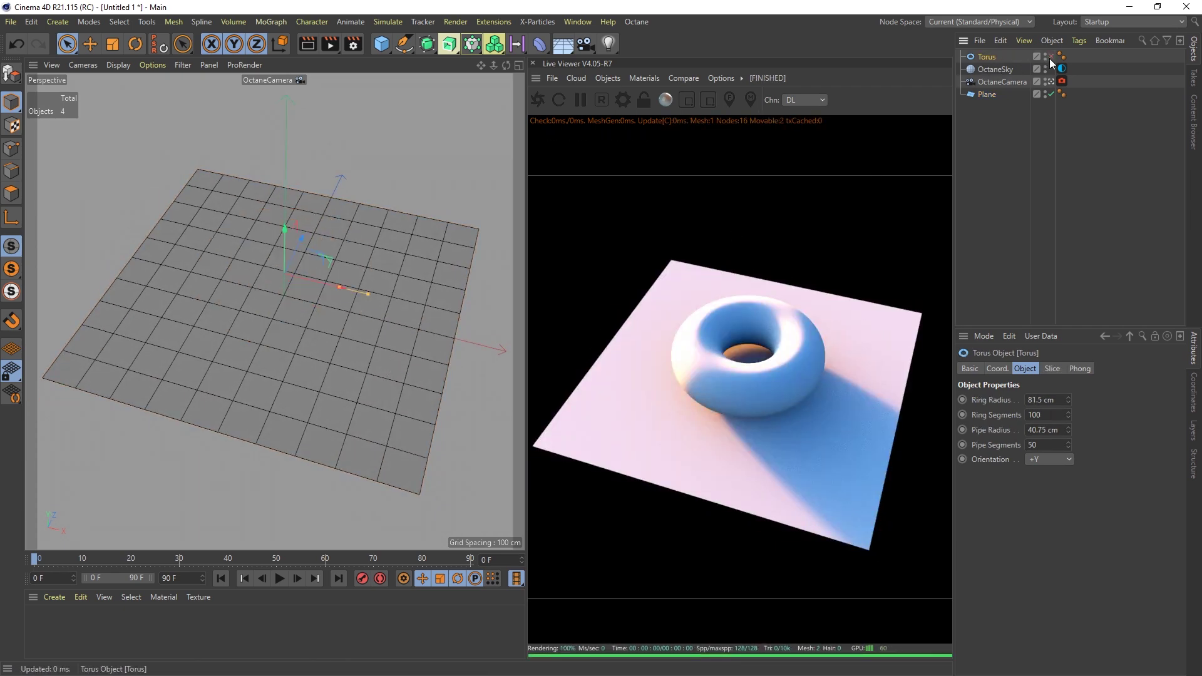
click(1051, 57)
click(1051, 56)
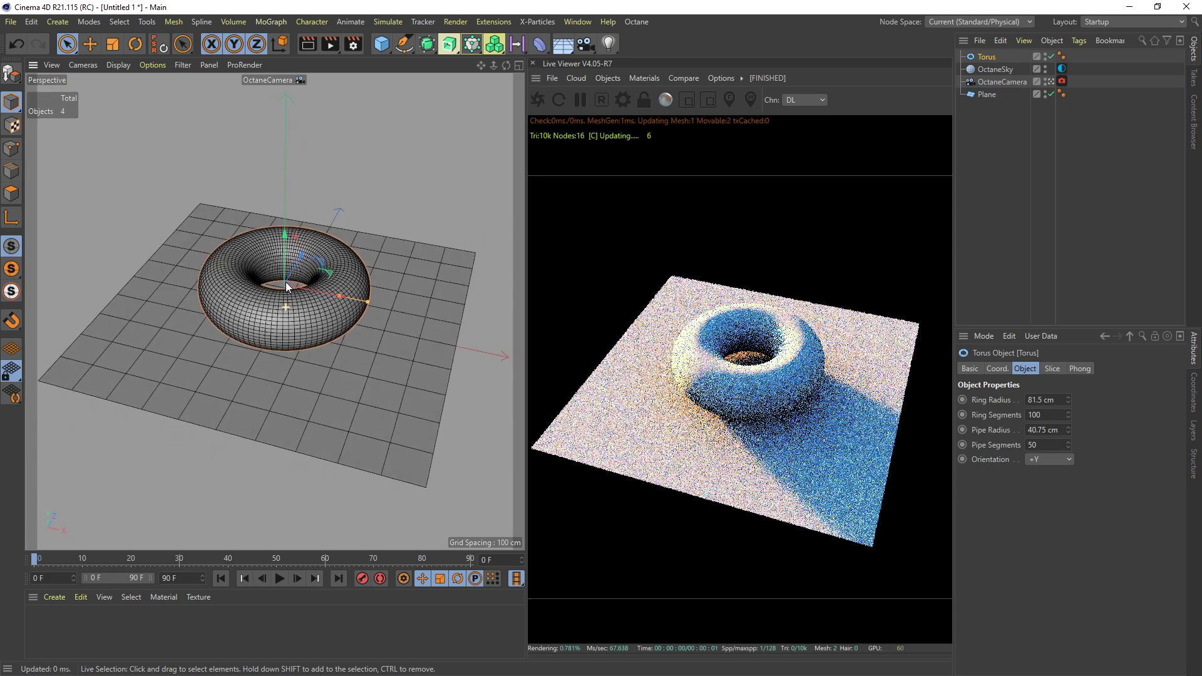
alt+drag(289, 287, 291, 311)
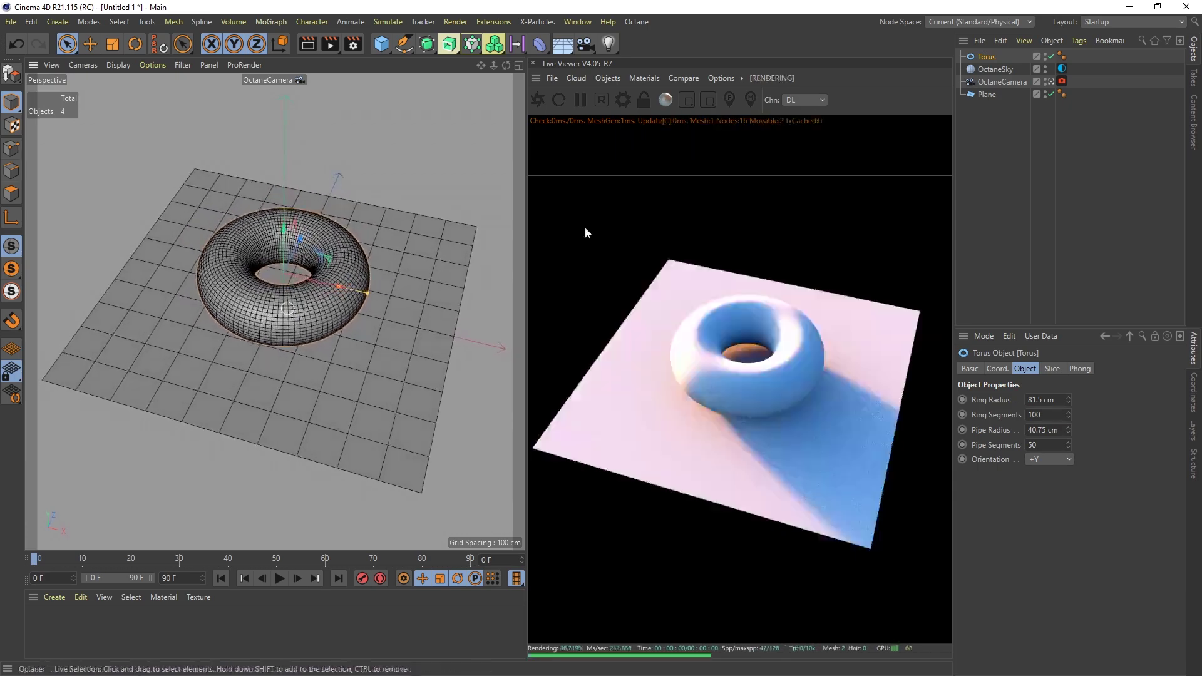
Step: Set the Plane's width segments and height segments to 200 each
click(988, 95)
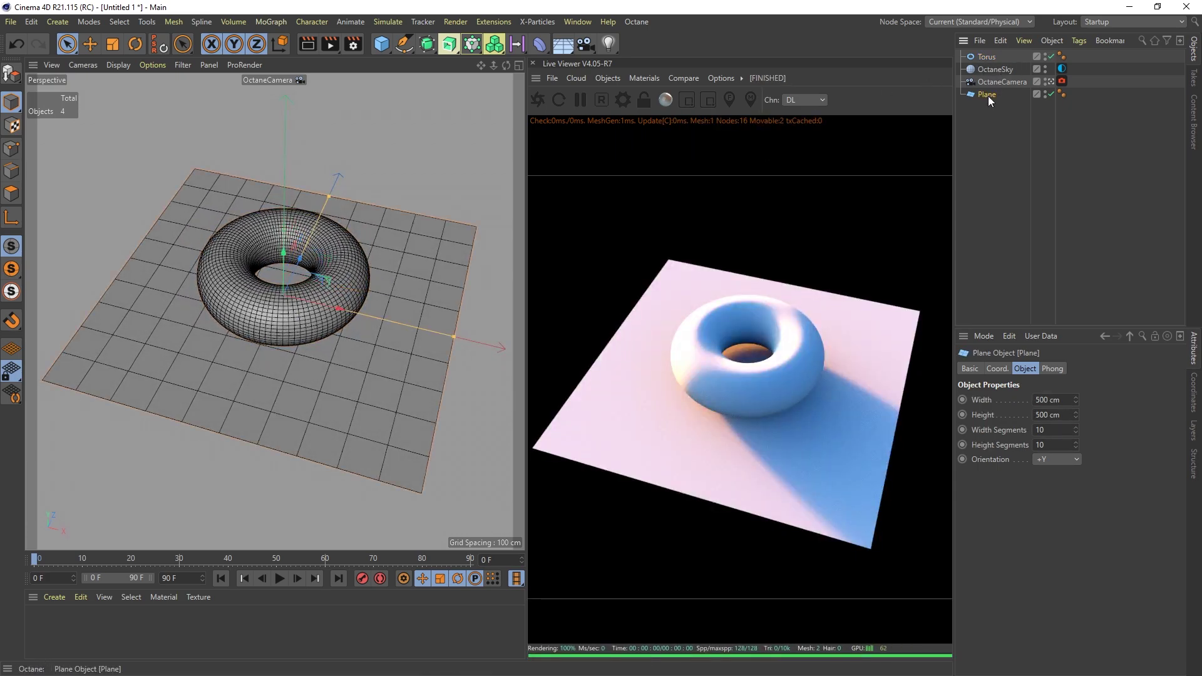
mouse_move(371, 390)
alt+mouse_down()
mouse_move(366, 353)
mouse_move(366, 397)
alt+mouse_up()
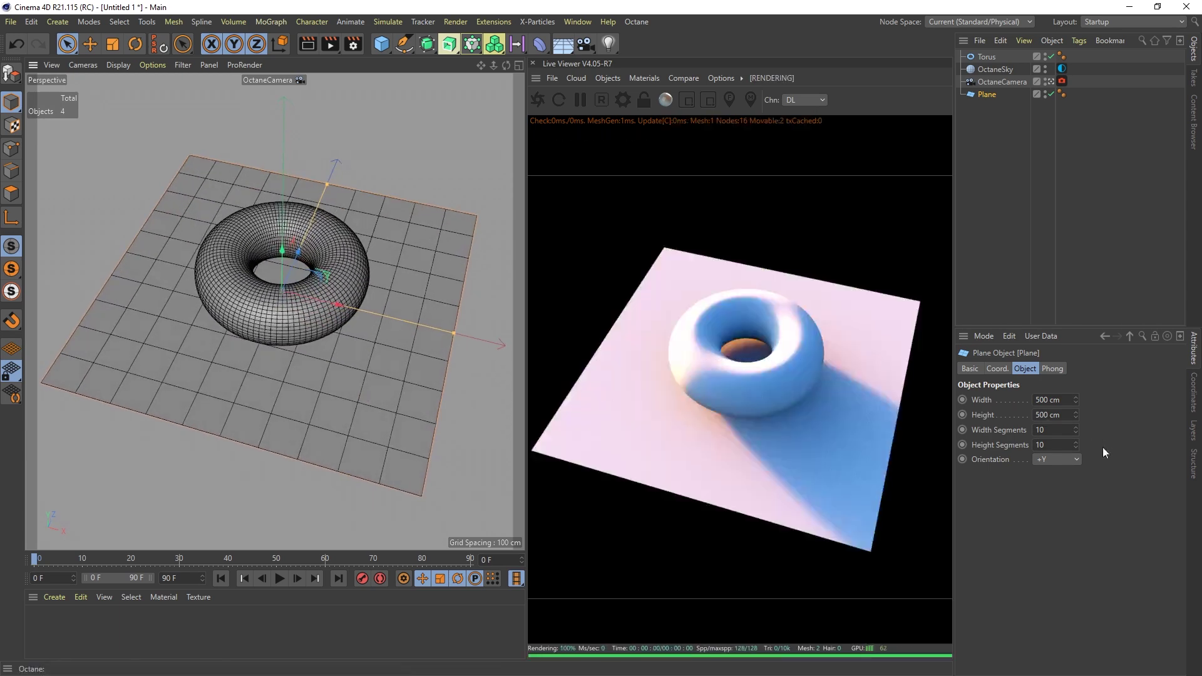
click(1039, 430)
text(200)
key(Tab)
text(200)
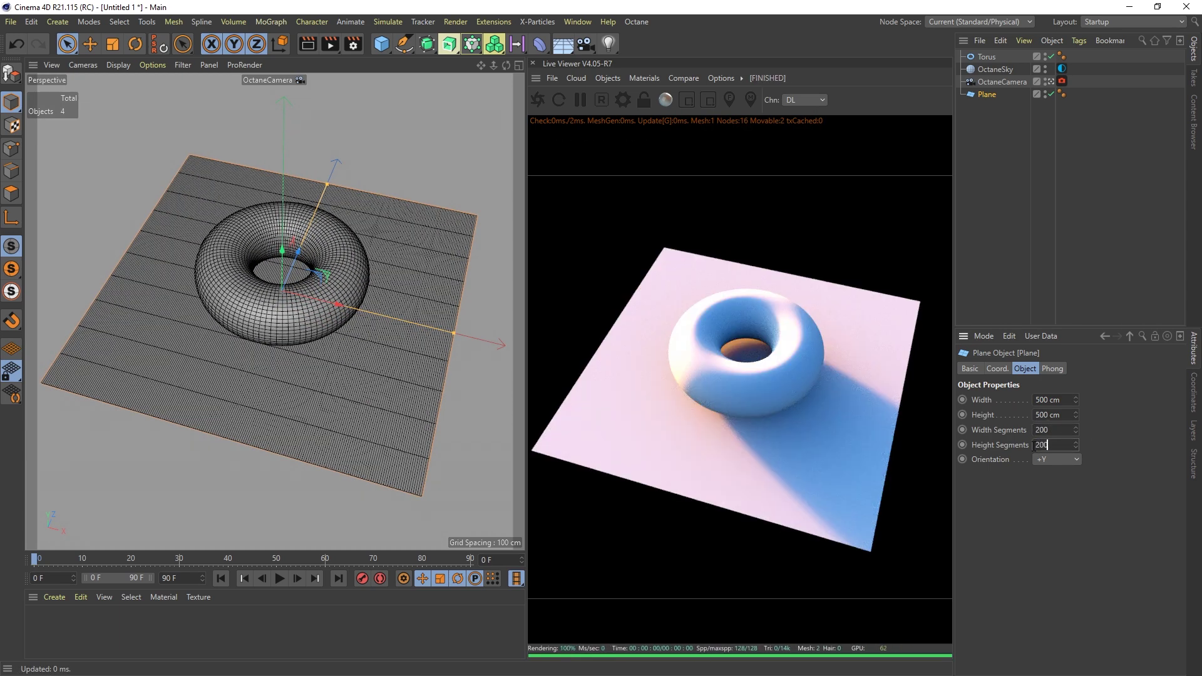
key(Return)
scroll(343, 343, up, 3)
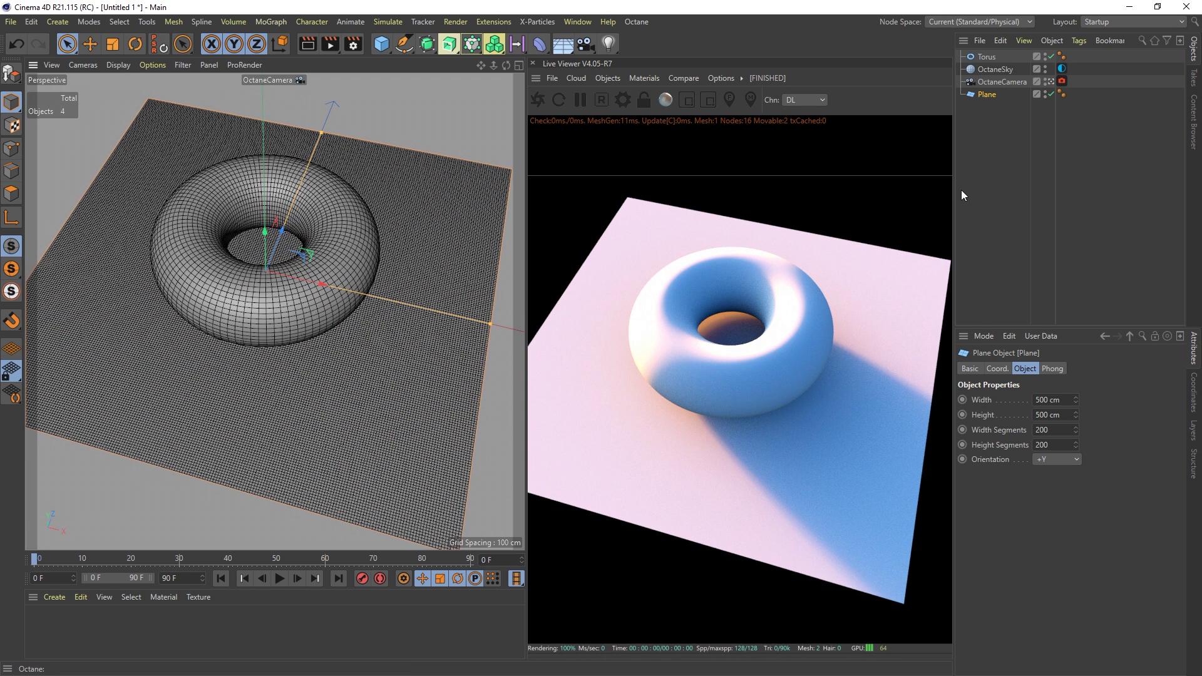
Step: Try a focal length of 2 mm on the OctaneCamera and examine the distorted perspective
click(1016, 82)
click(1080, 445)
text(2)
key(Return)
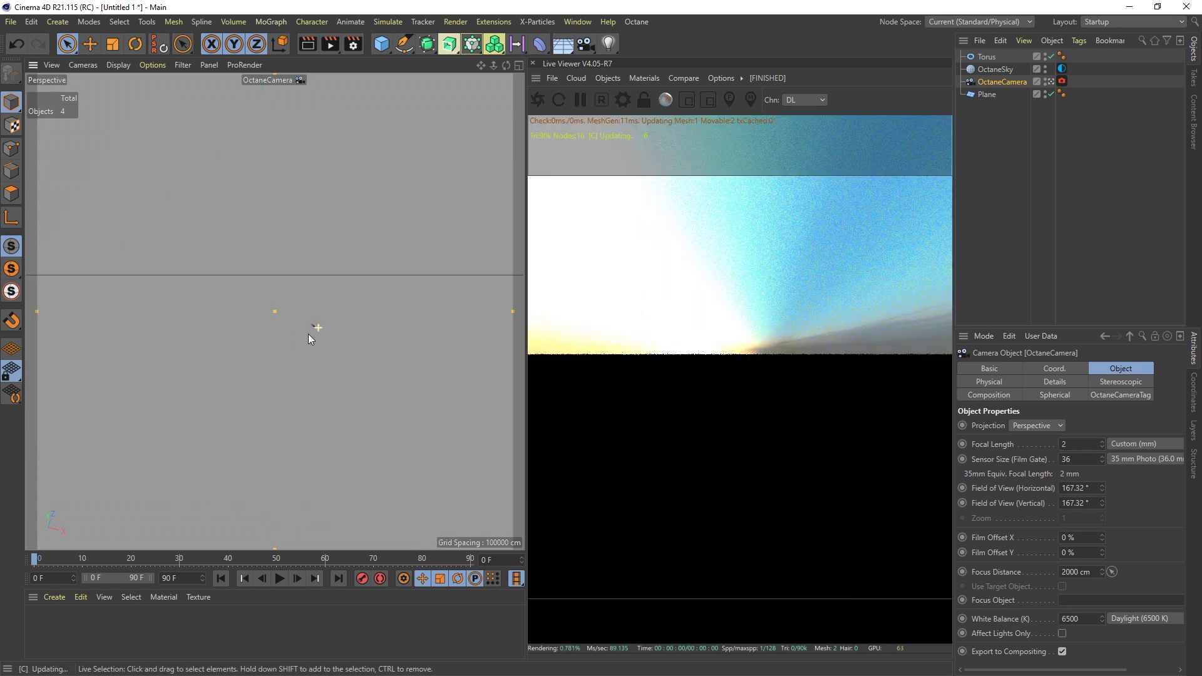
scroll(292, 319, up, 3)
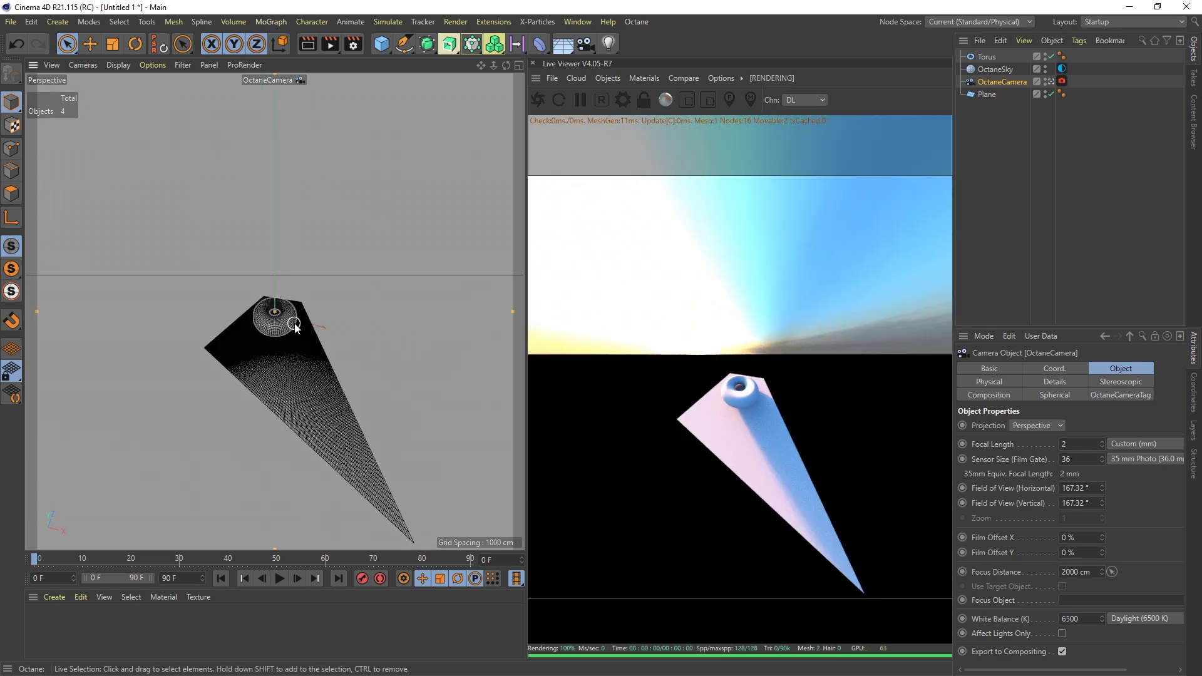
scroll(281, 347, down, 5)
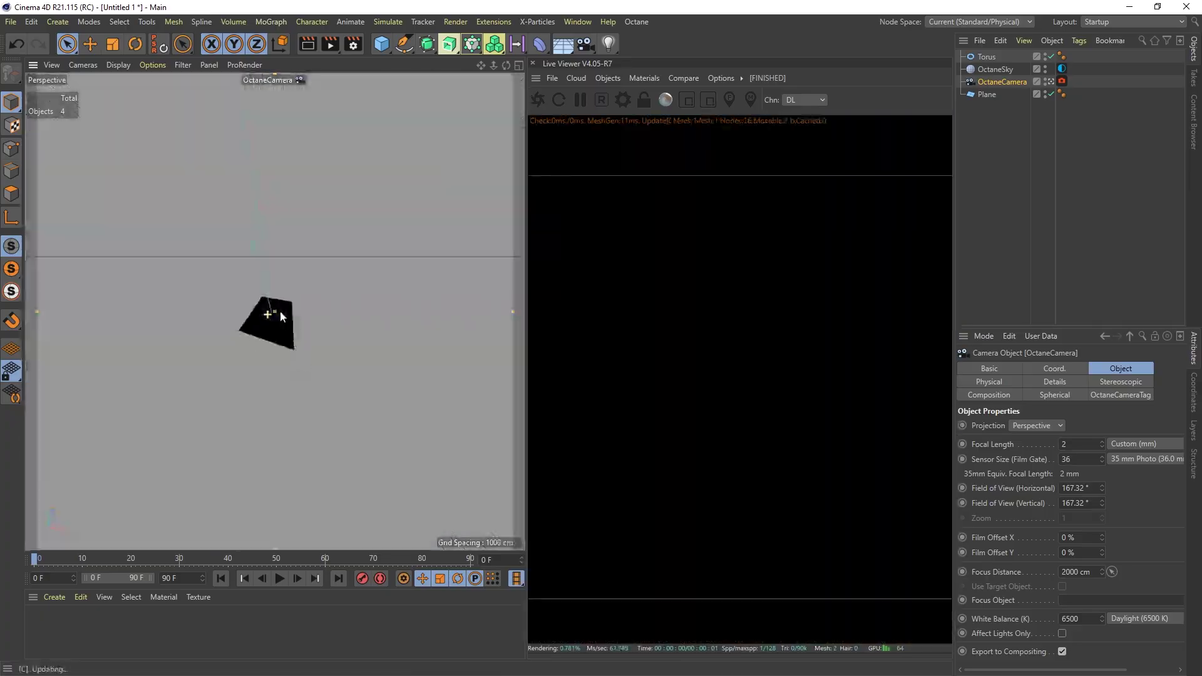
Step: Set the OctaneCamera's focal length to 50 mm and reframe the torus and plane
double_click(1076, 444)
text(50)
key(Return)
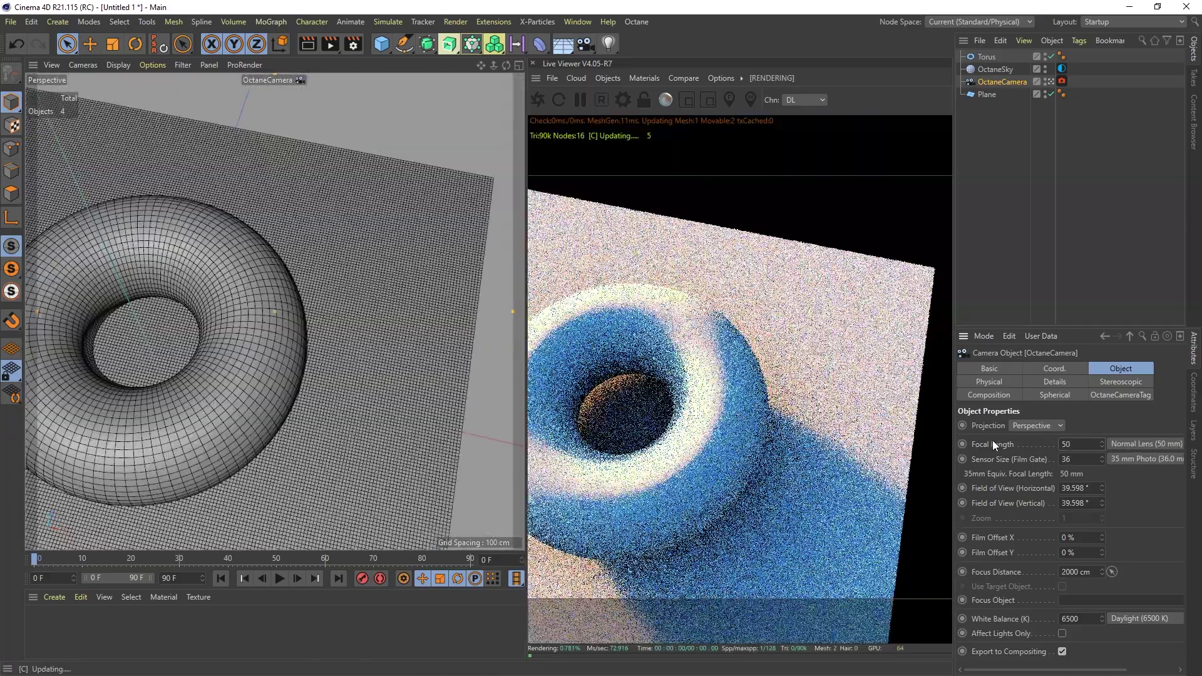
scroll(375, 263, down, 10)
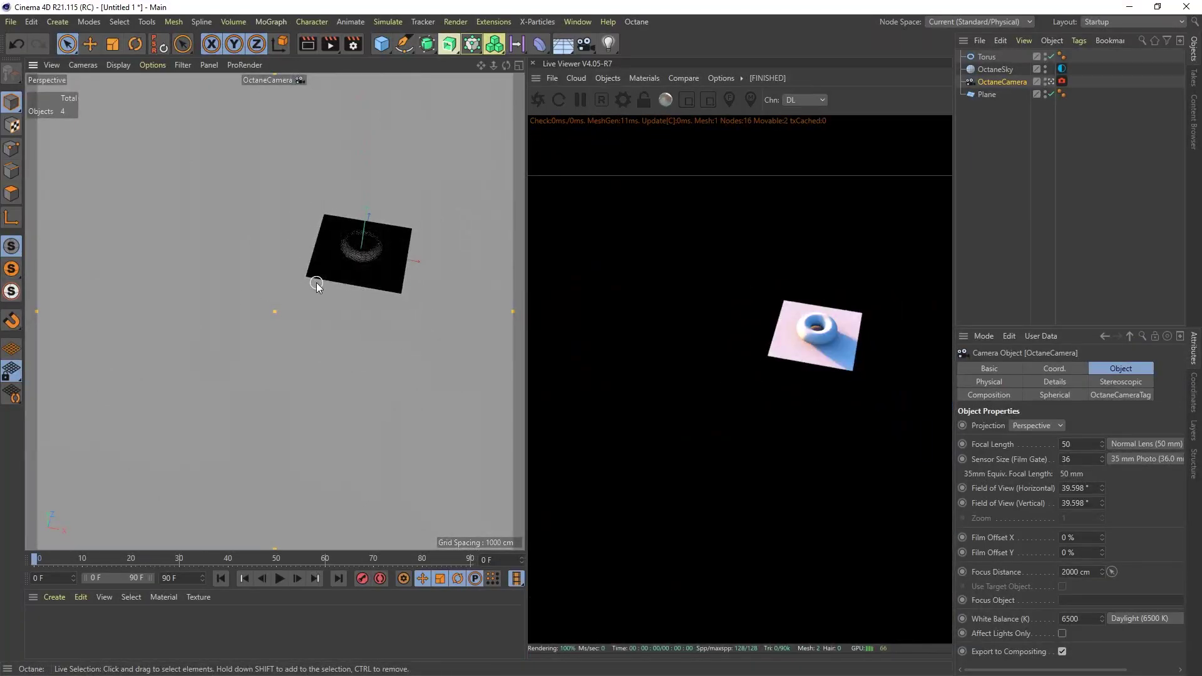
scroll(317, 285, up, 10)
middle_drag(255, 333, 261, 317)
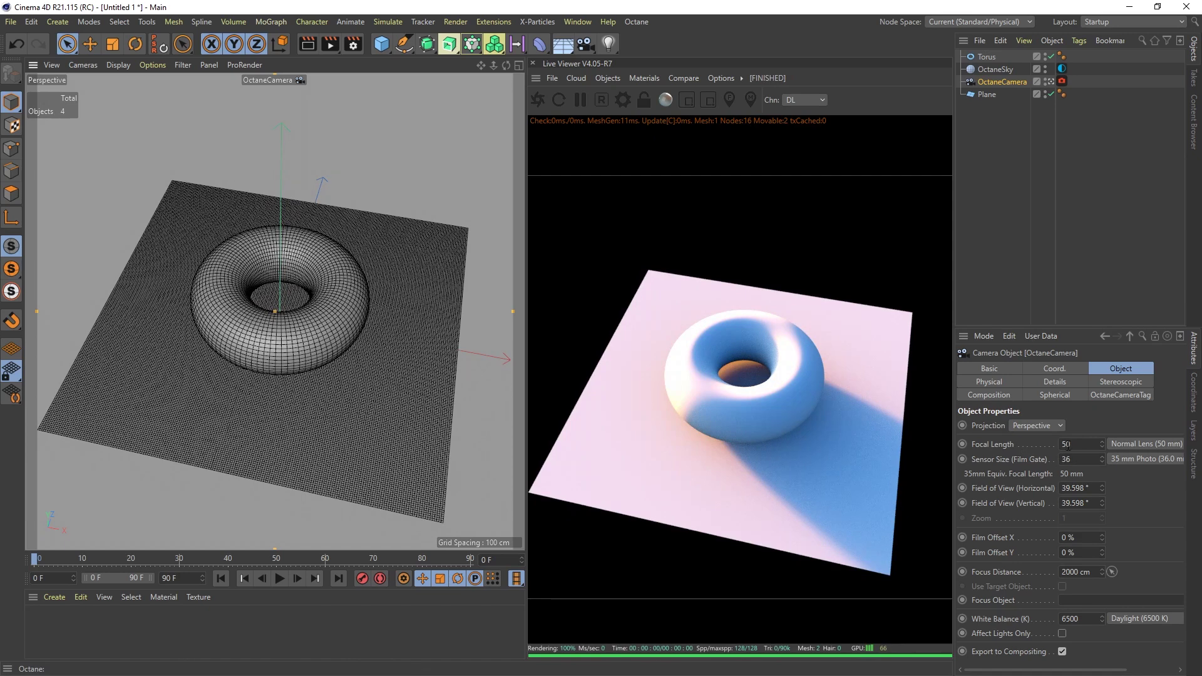
scroll(504, 383, up, 2)
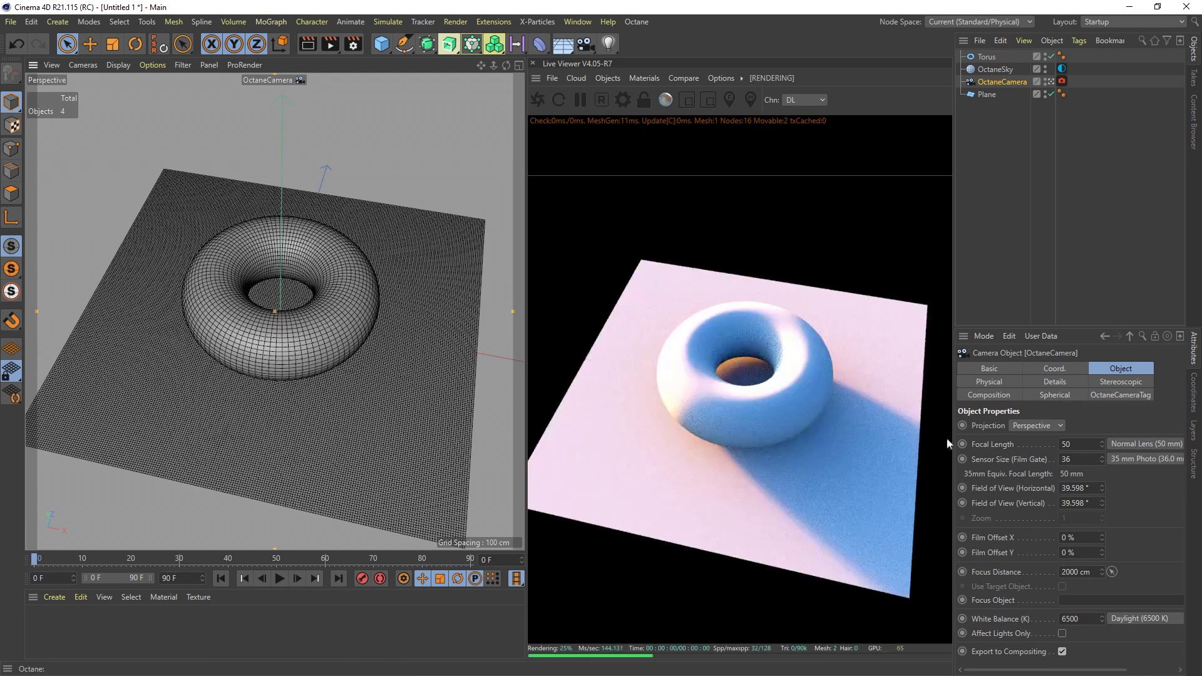
Step: Try a focal length of 10 mm on the OctaneCamera, examine the framing, and undo the change
click(1070, 444)
text(10)
key(Return)
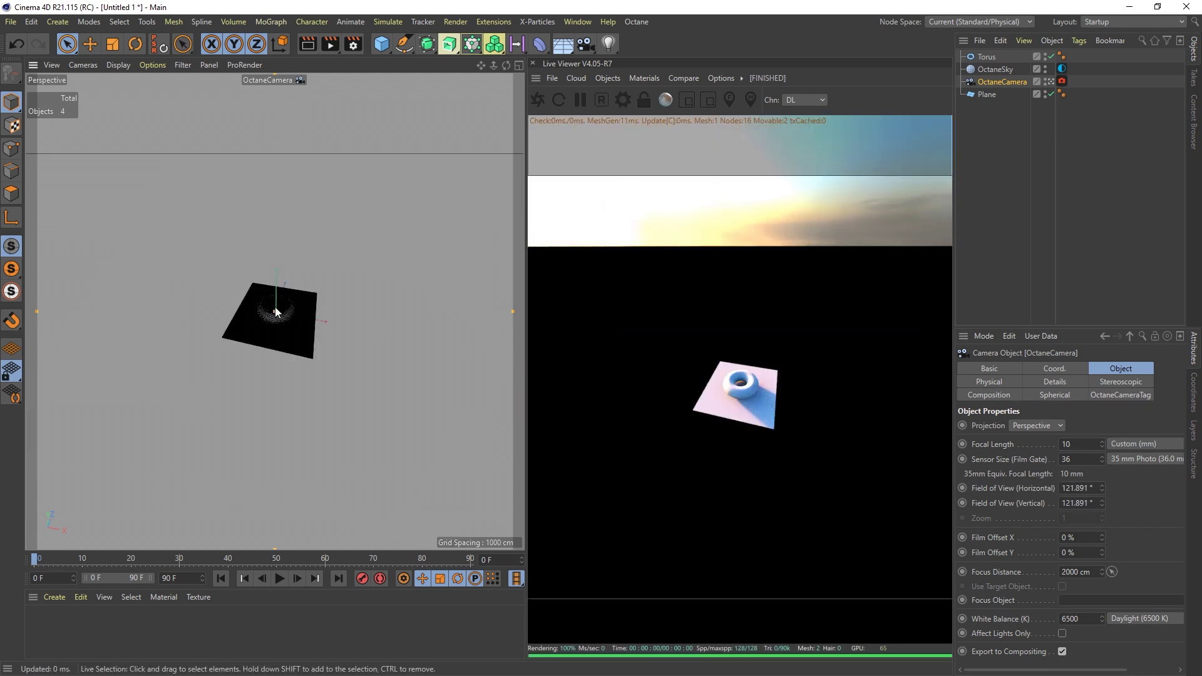
scroll(291, 309, up, 5)
scroll(305, 313, up, 4)
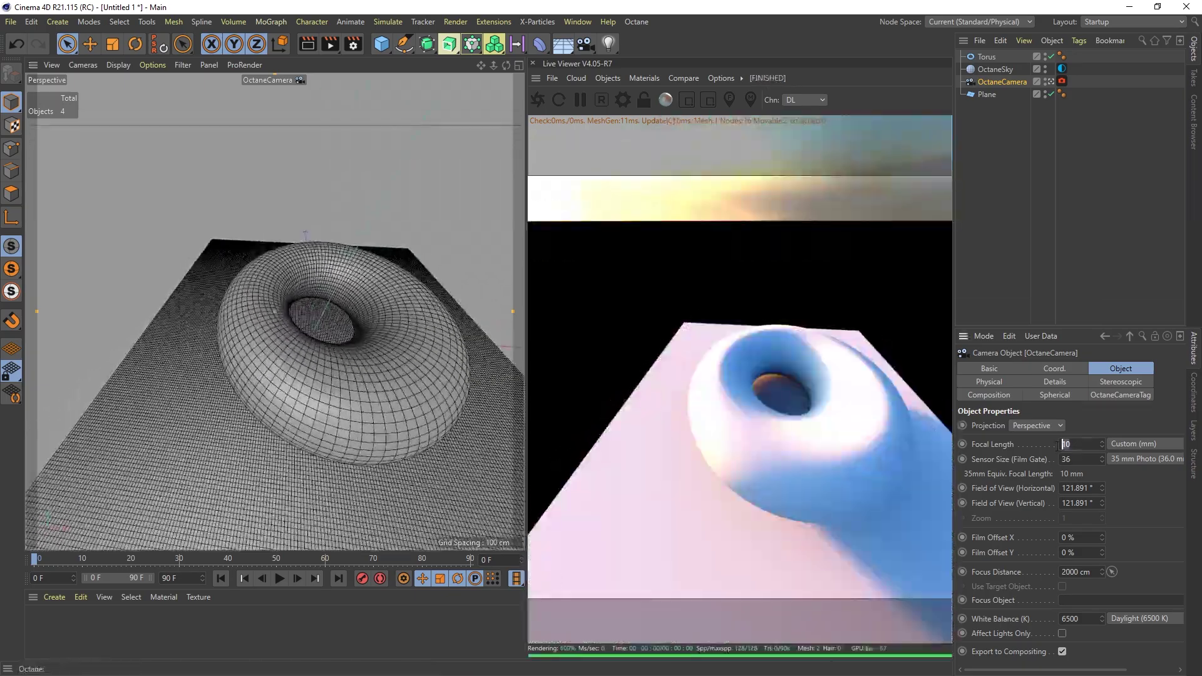
key(ctrl+z)
scroll(404, 339, down, 8)
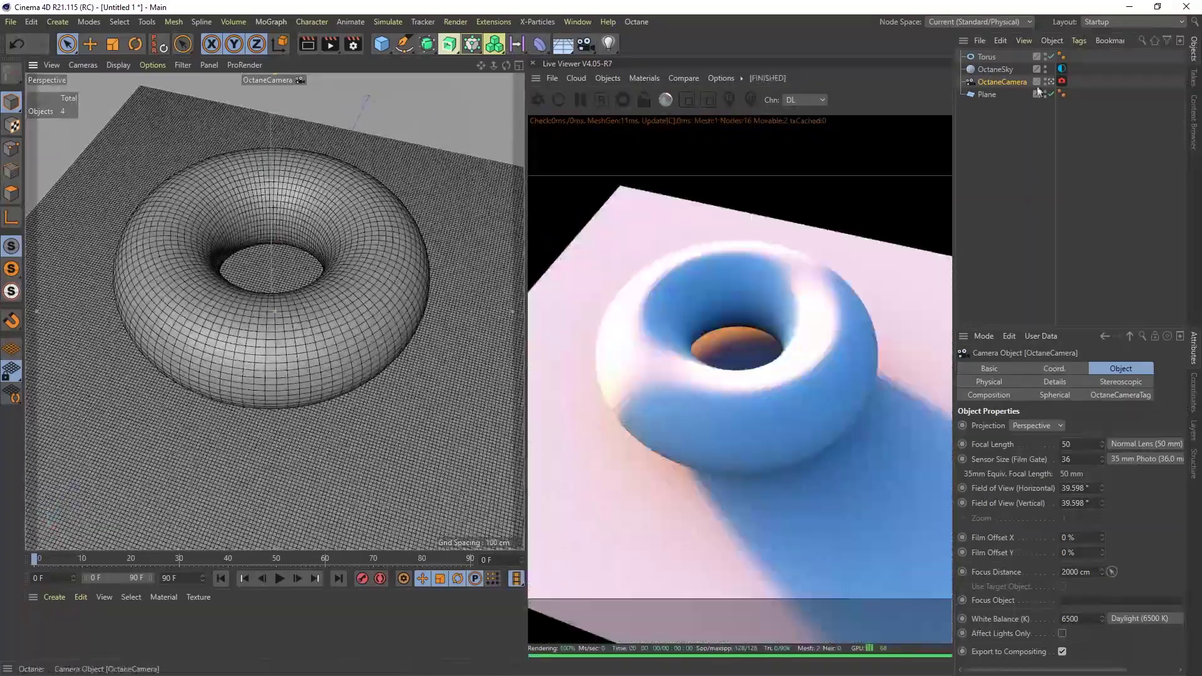
Step: Inspect the HDR image file used by the ImageTexture in the OctaneSky's environment tag
click(994, 70)
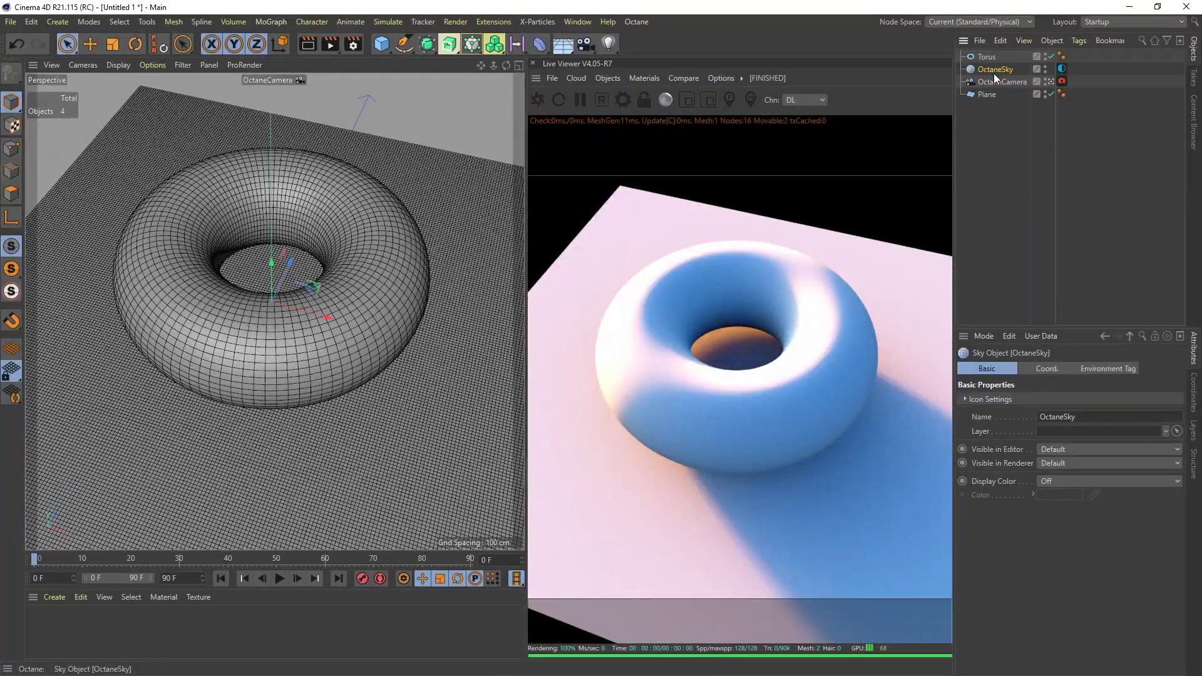
click(1062, 69)
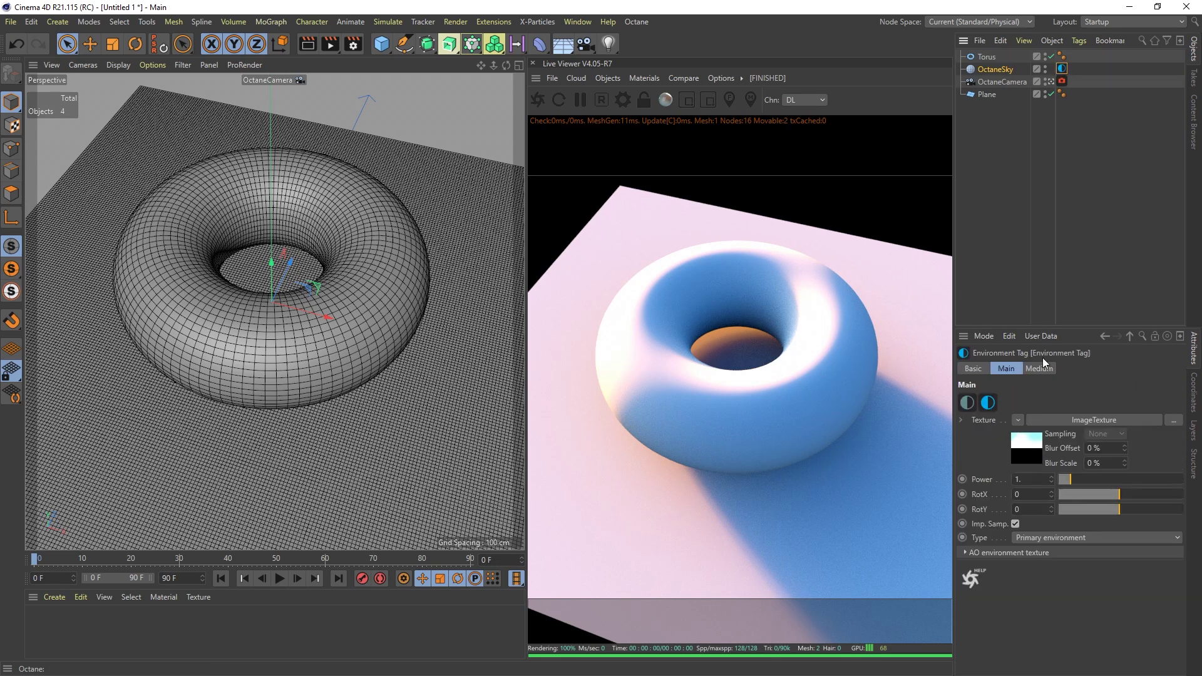
click(1092, 419)
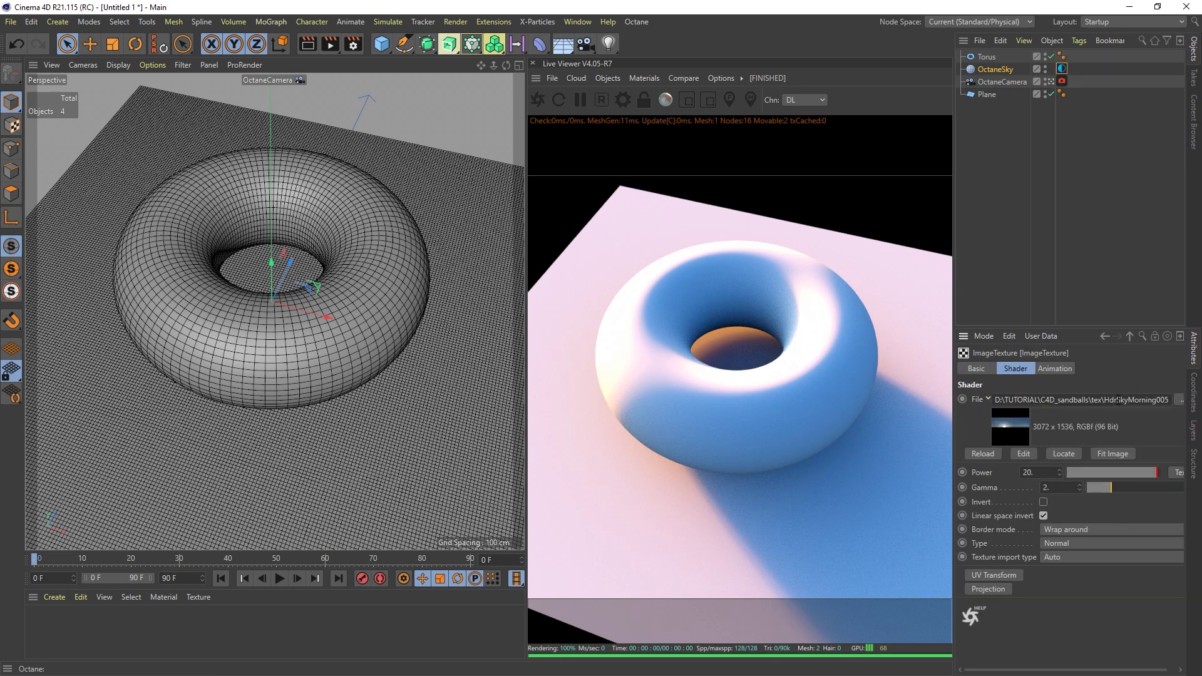
drag(1114, 401, 1199, 404)
drag(1061, 401, 1168, 401)
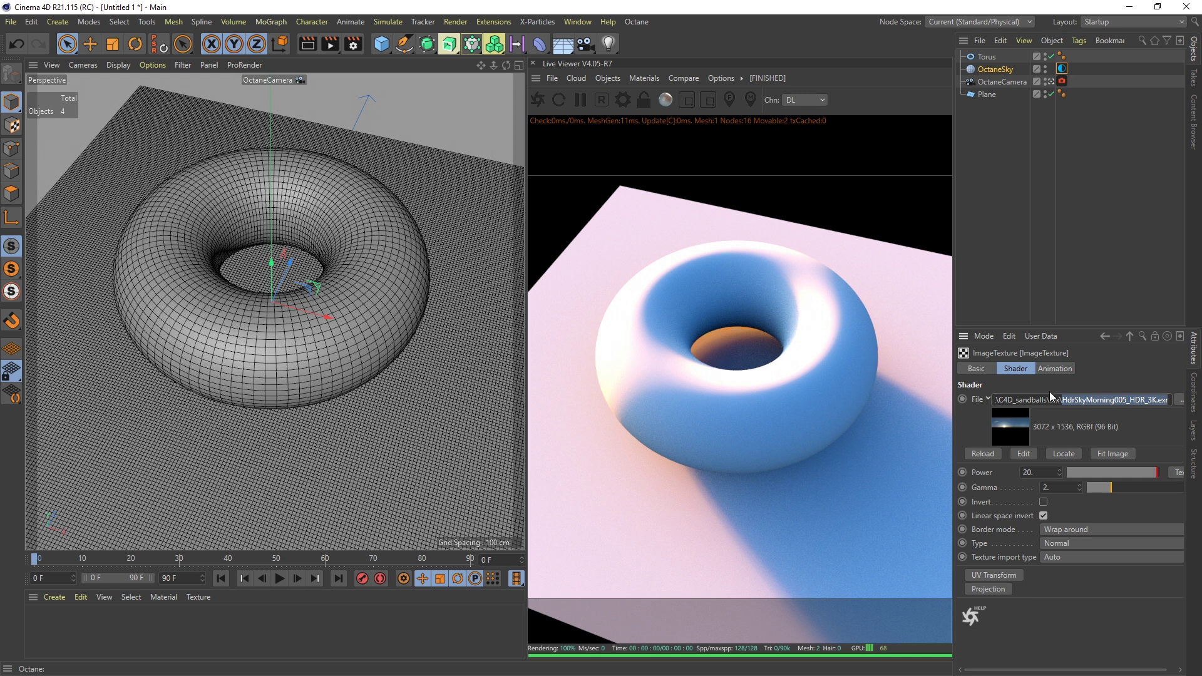
drag(1063, 399, 1117, 401)
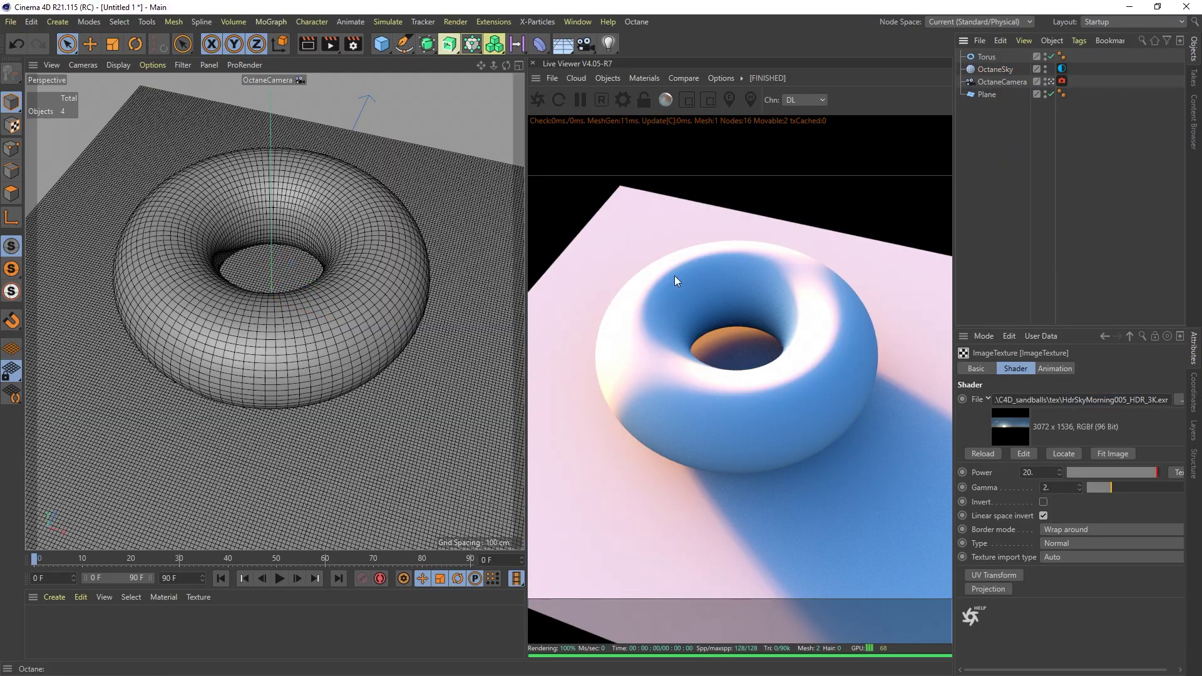
scroll(292, 293, down, 5)
alt+drag(290, 295, 251, 297)
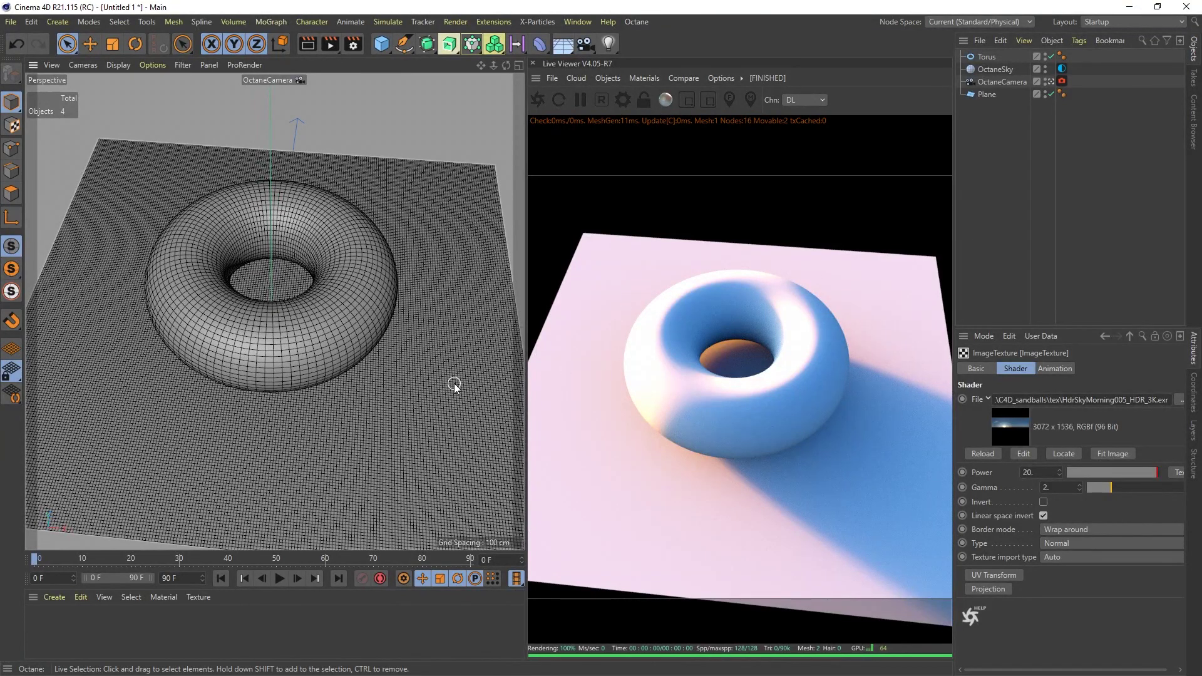
click(457, 474)
click(404, 427)
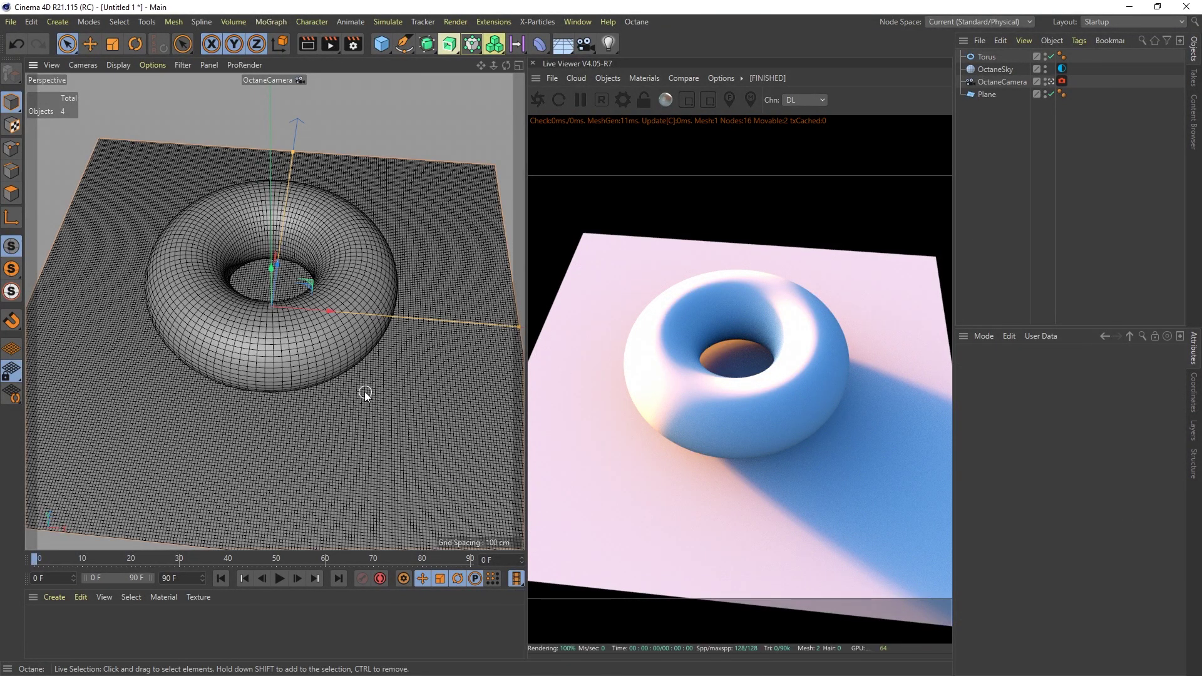
shift+click(460, 152)
click(461, 152)
mouse_move(381, 336)
alt+middle_down()
mouse_move(363, 310)
mouse_move(367, 348)
alt+middle_up()
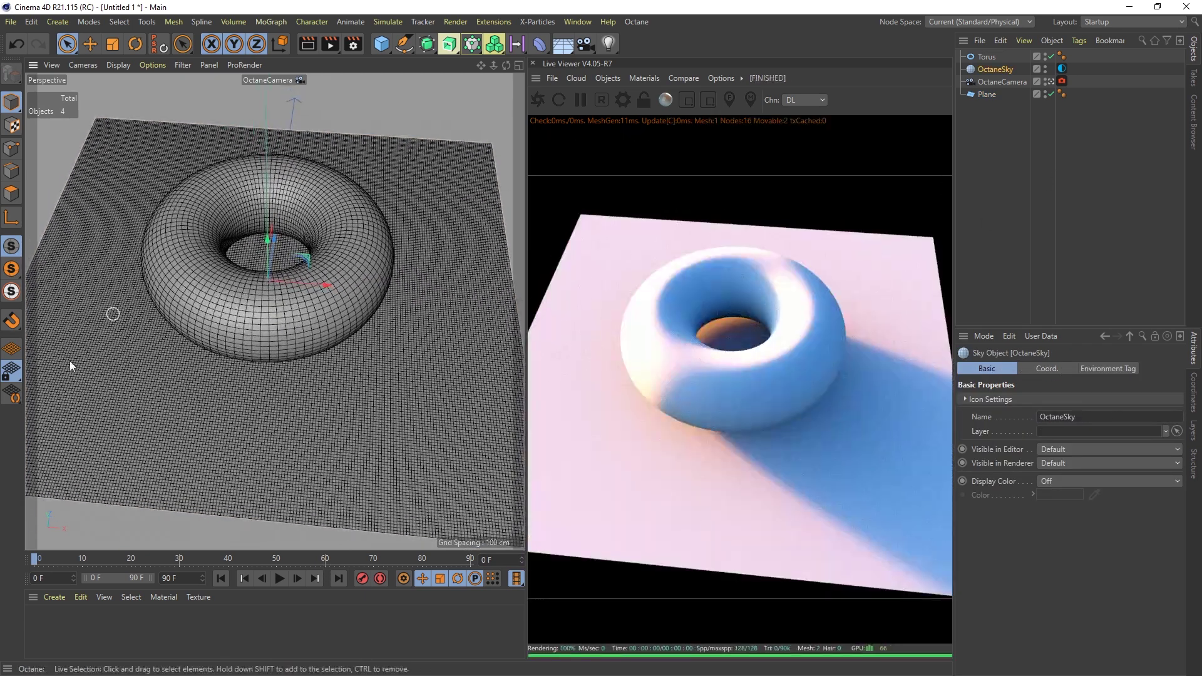
Step: Add a Displacer deformer and make it a child of the Plane
click(540, 43)
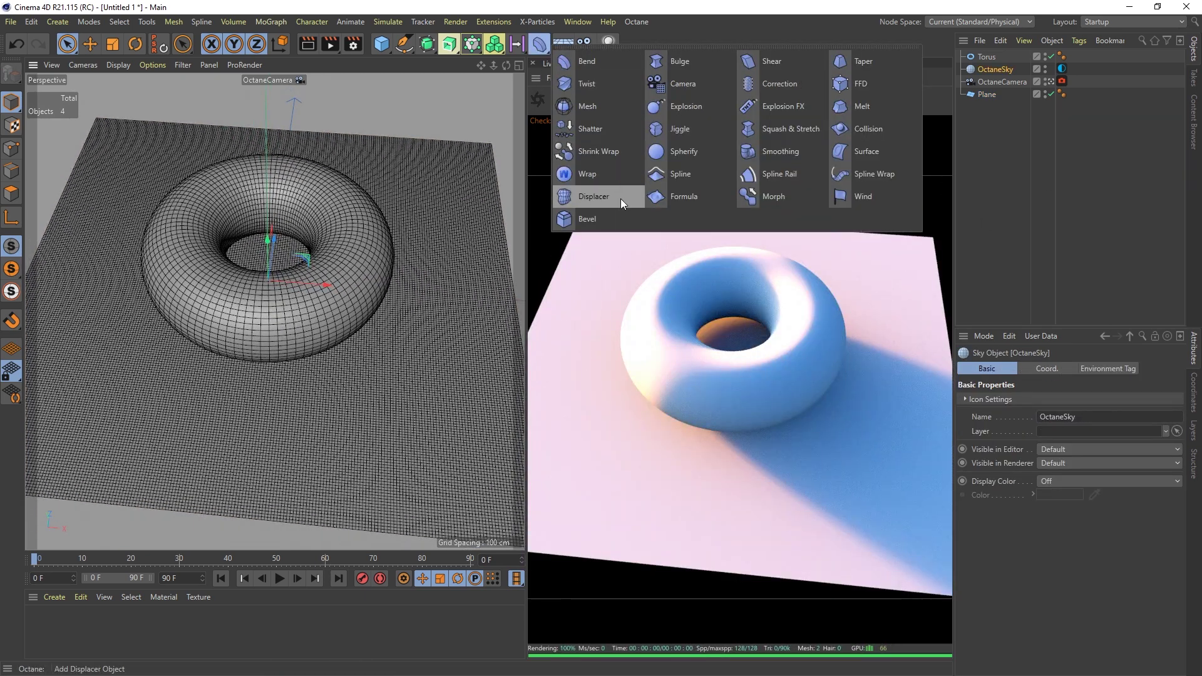
click(616, 197)
drag(1003, 55, 992, 107)
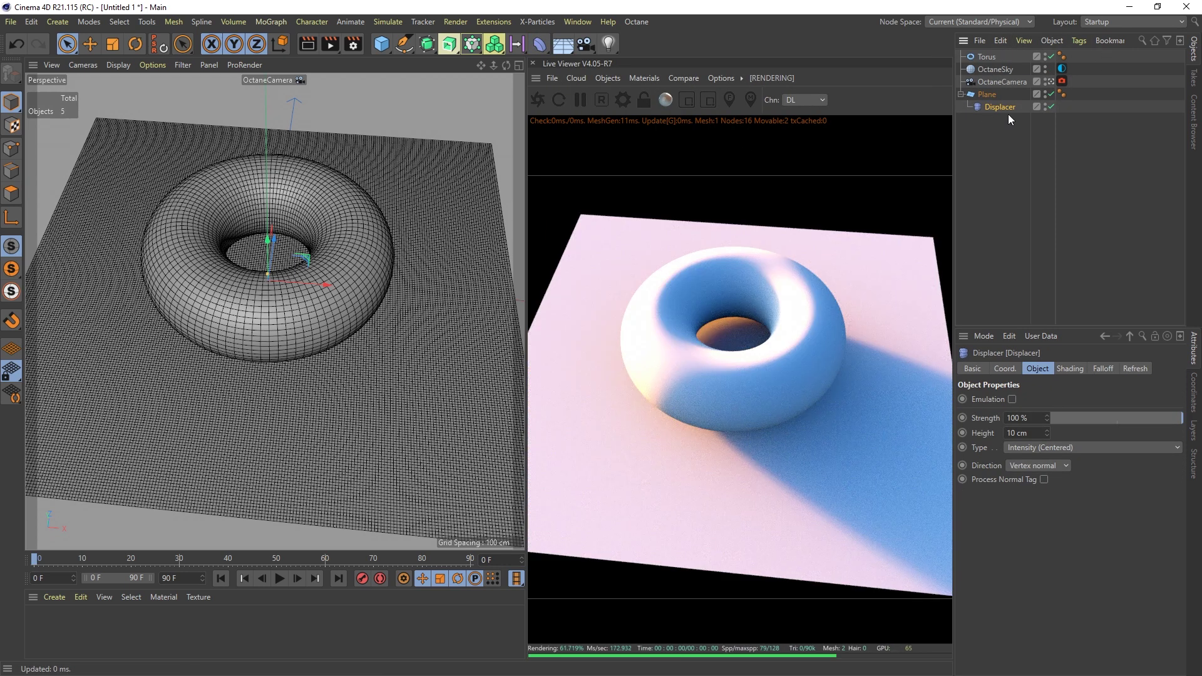
Step: Assign a Noise shader to the Displacer's shading
click(1070, 369)
click(1002, 413)
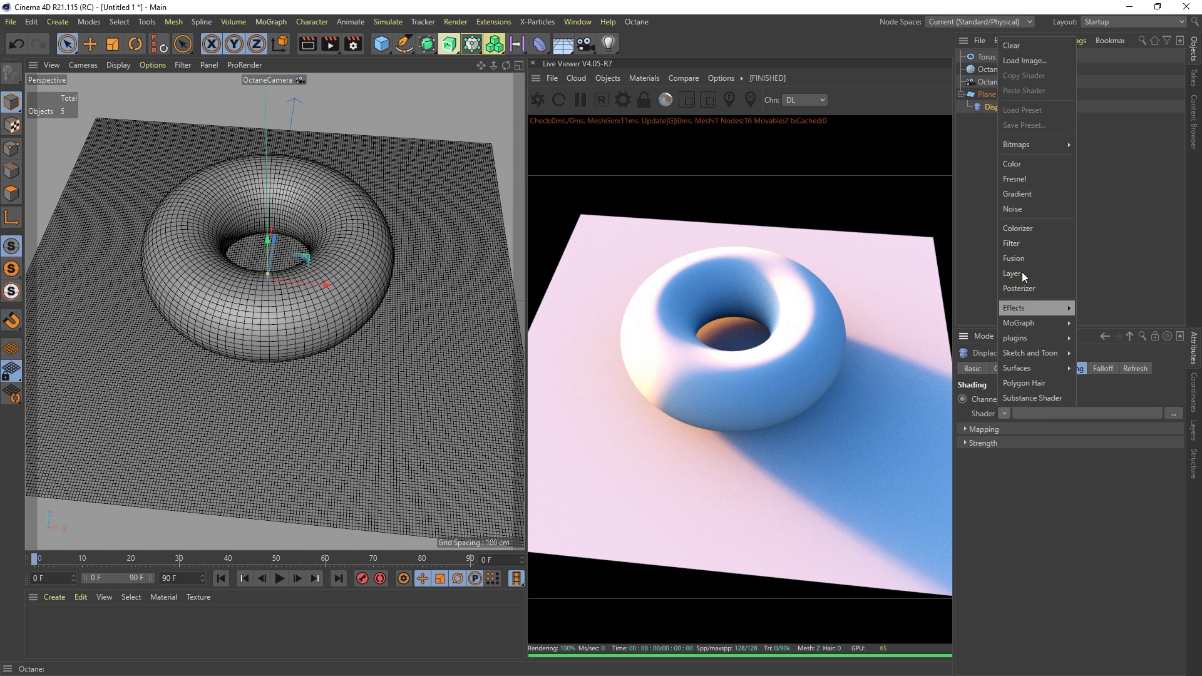
click(1028, 209)
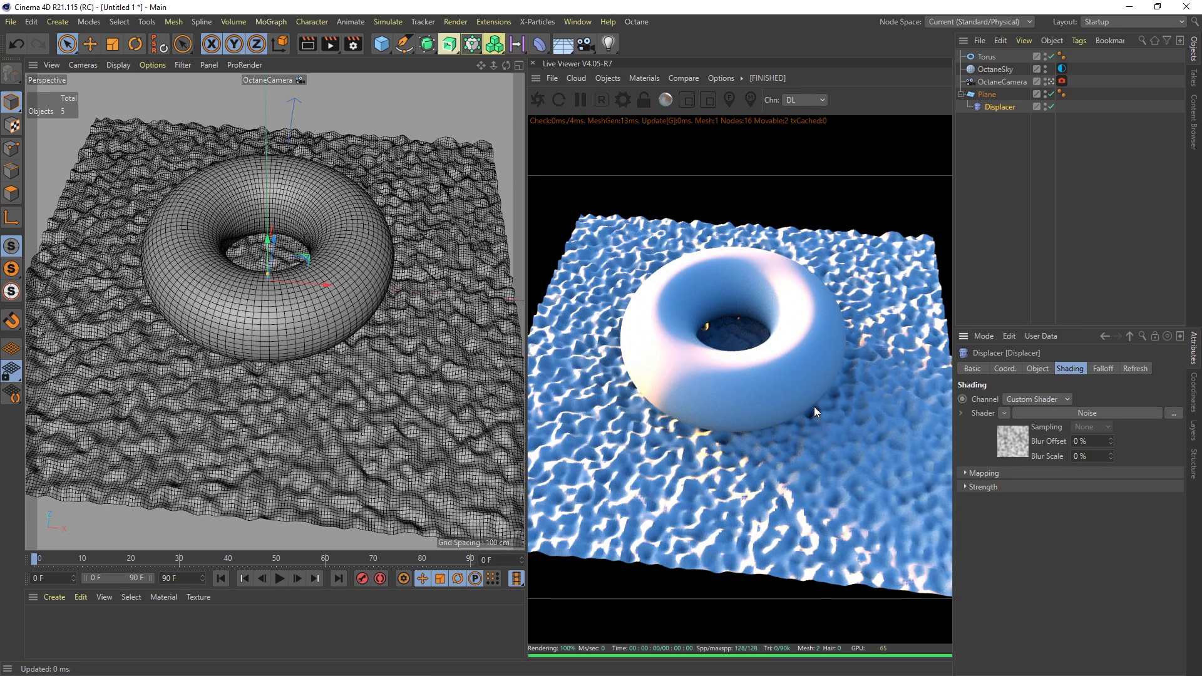
Step: Change the Displacer's noise shader to the Nutous noise type
click(1043, 413)
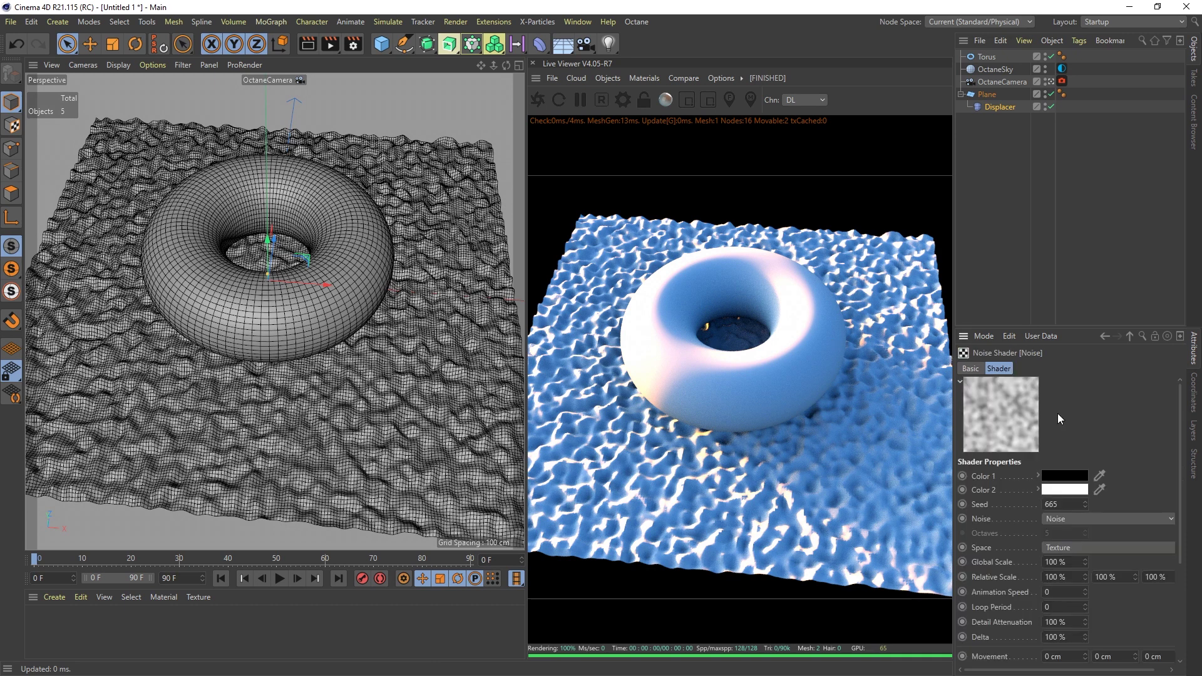
click(1170, 519)
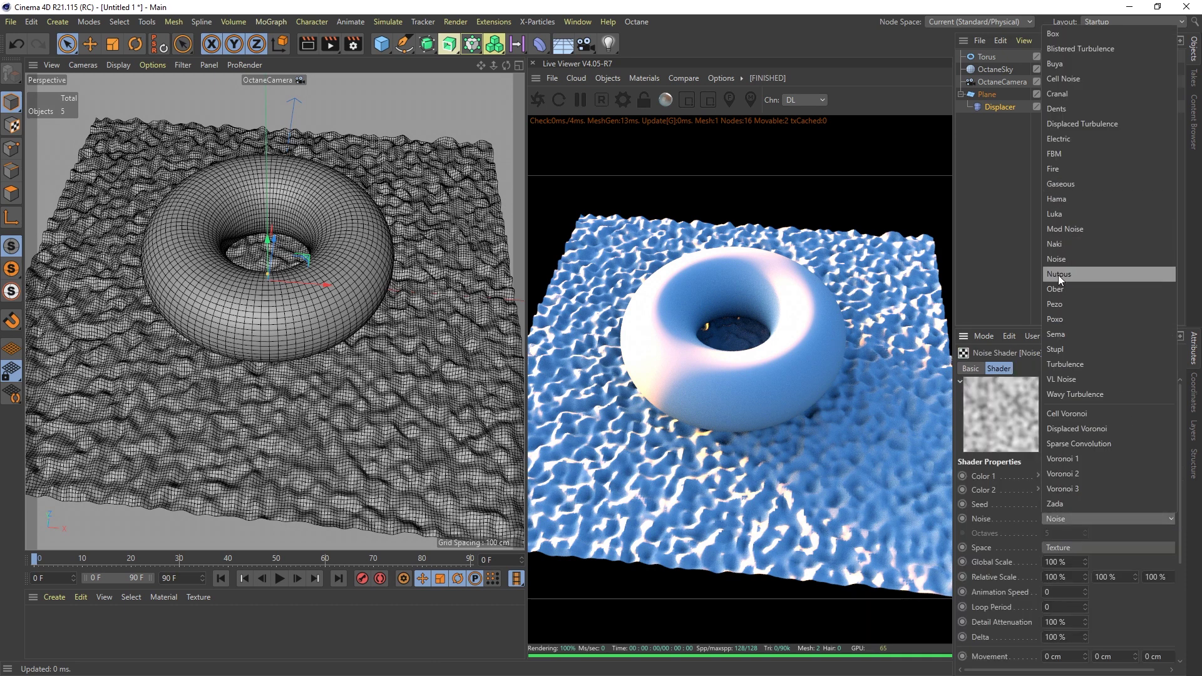
click(1075, 276)
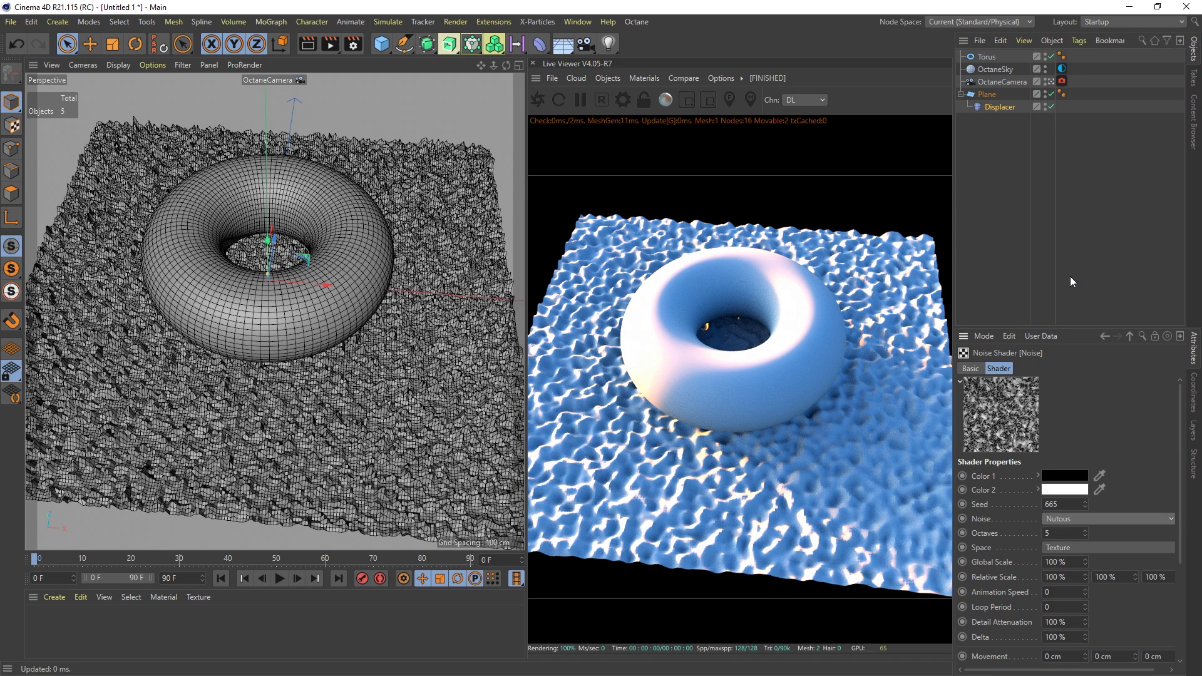
scroll(345, 353, down, 3)
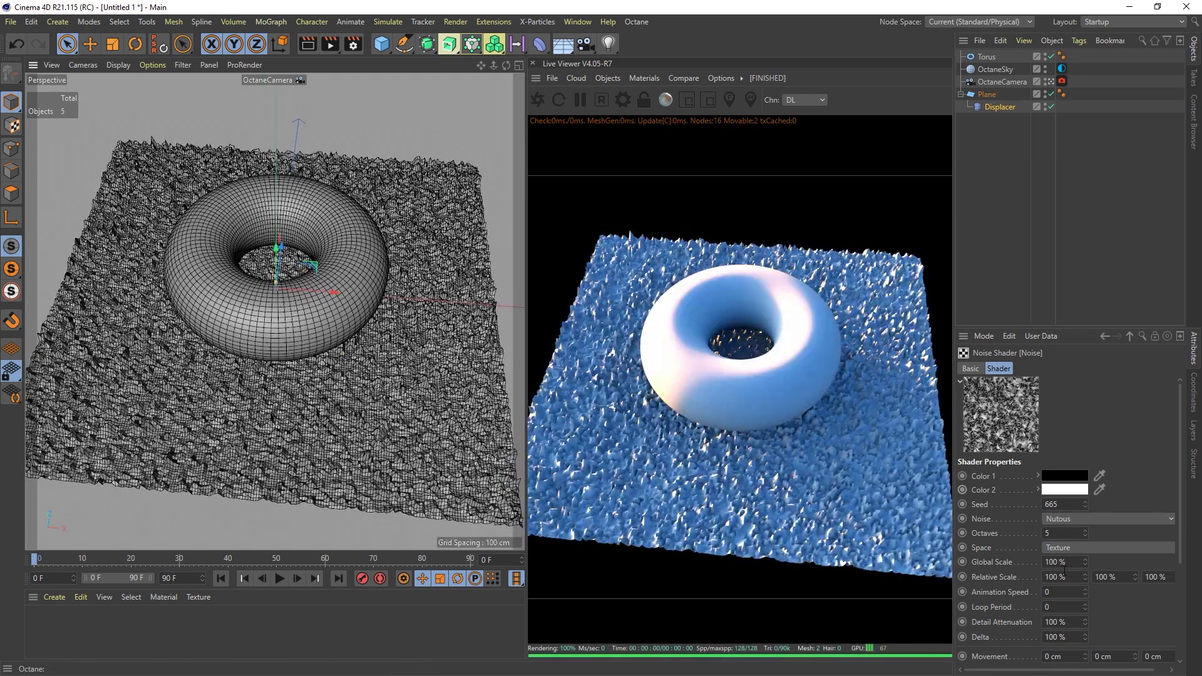
Step: Set the global scale of the Displacer's noise shader to 5000 %
text(5000)
key(Return)
alt+drag(436, 438, 302, 407)
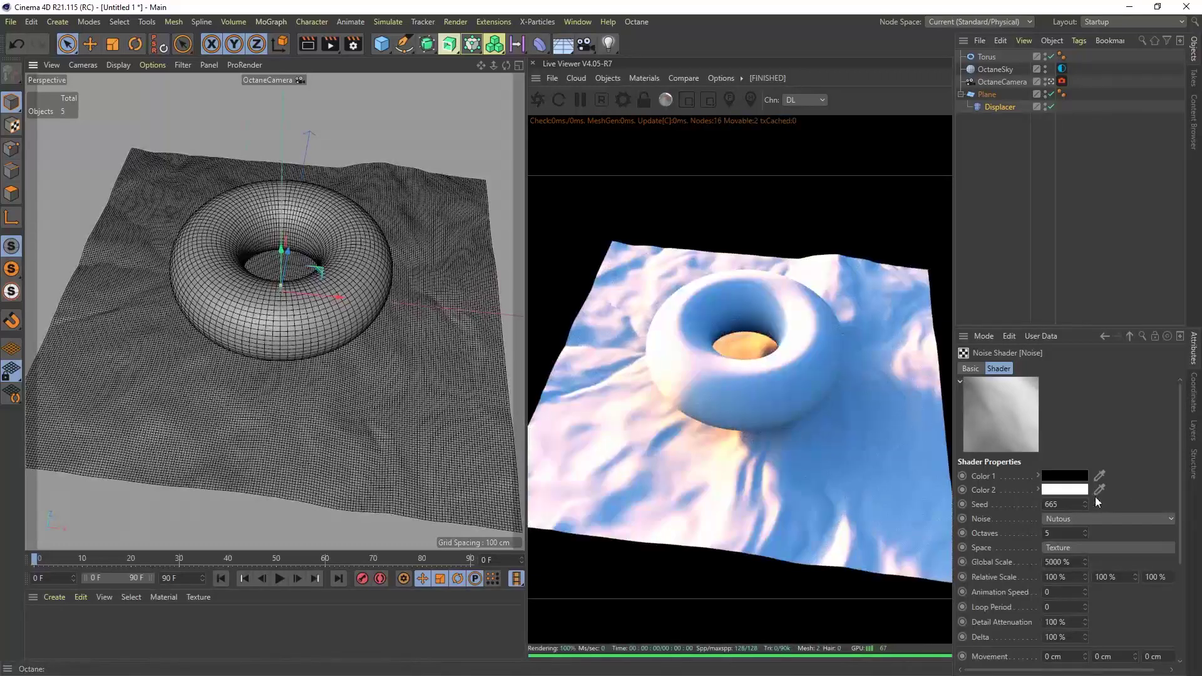
Step: Raise the Displacer noise shader's seed to 668
drag(1180, 465, 1181, 512)
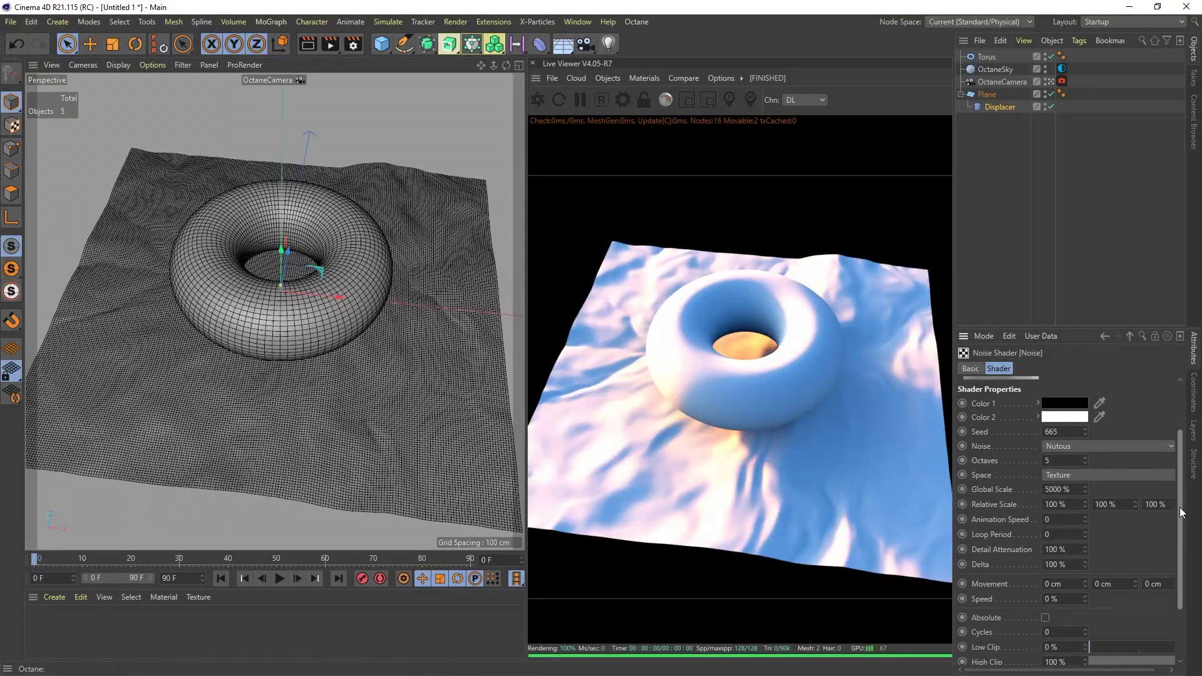
click(1084, 429)
click(1084, 429)
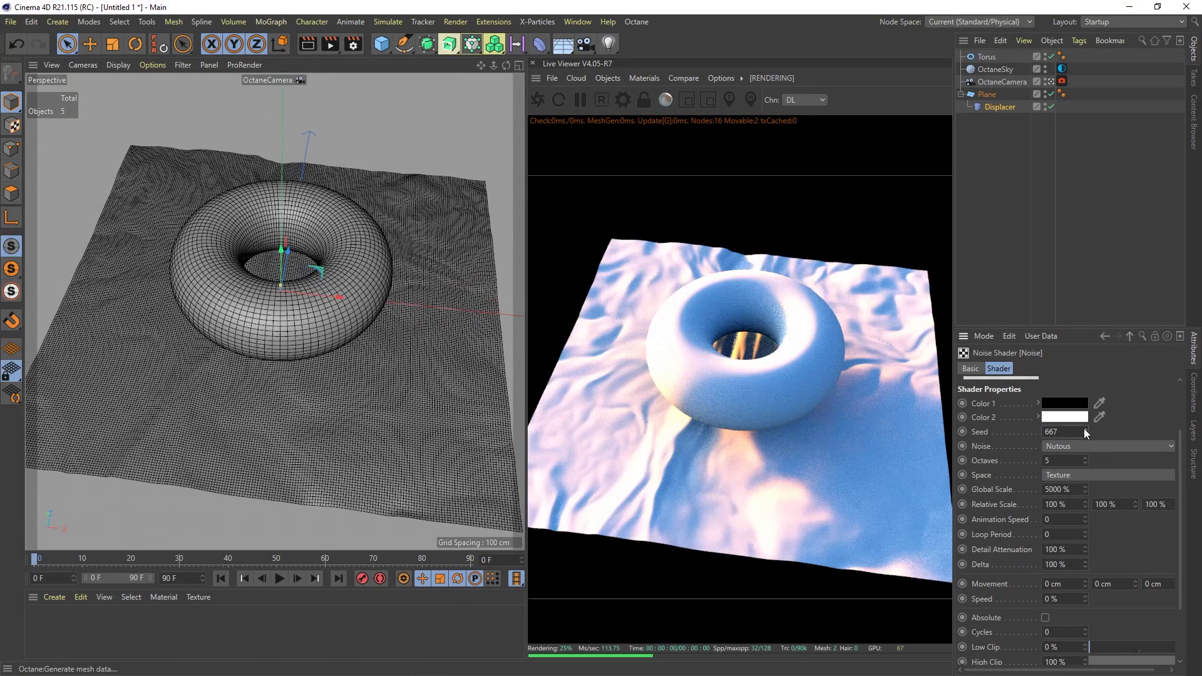
click(1084, 429)
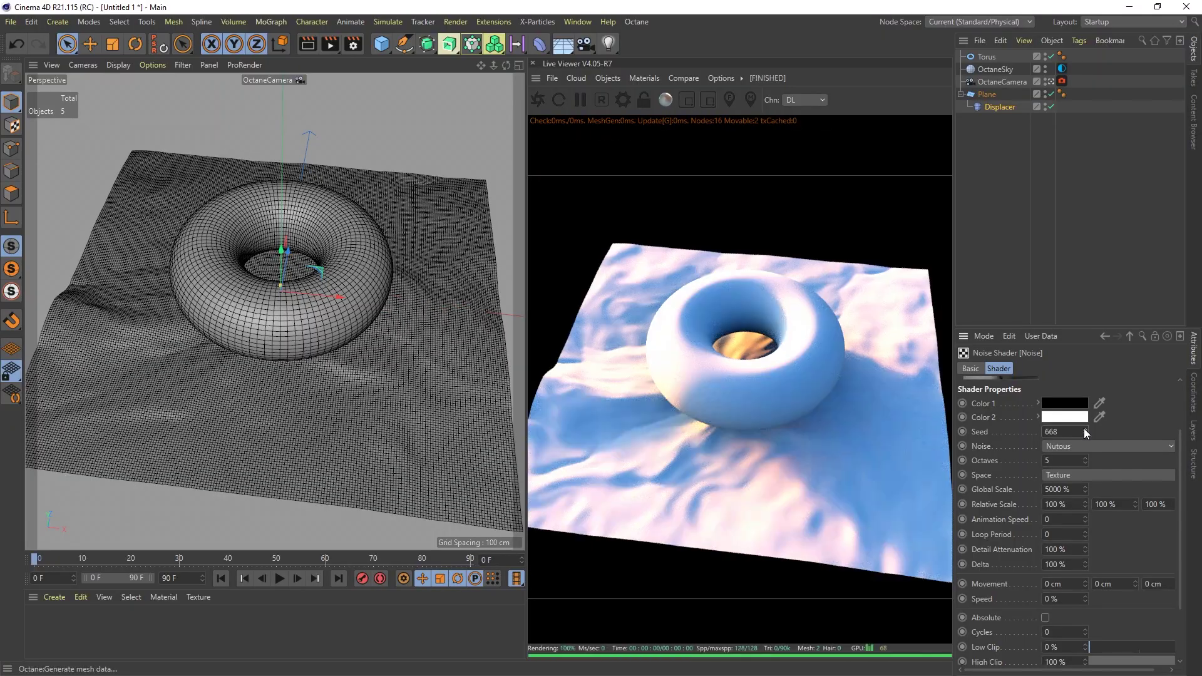
alt+drag(350, 390, 288, 360)
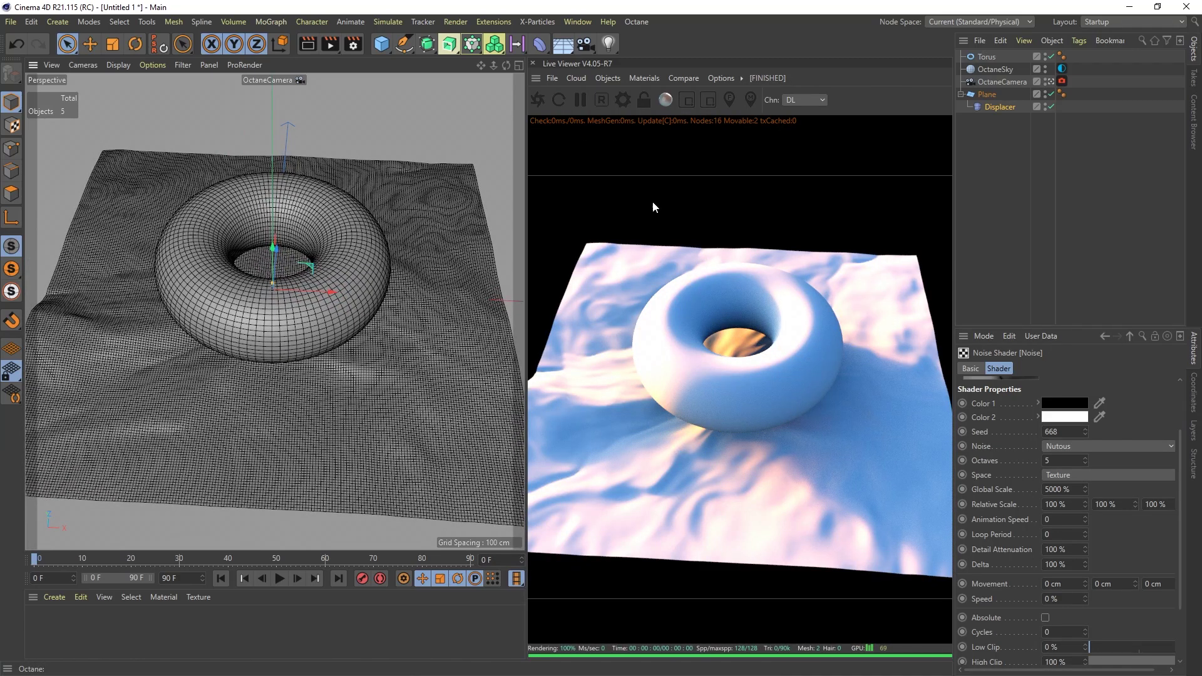
Step: Create an Octane Diffuse material and apply it to the Plane
click(639, 78)
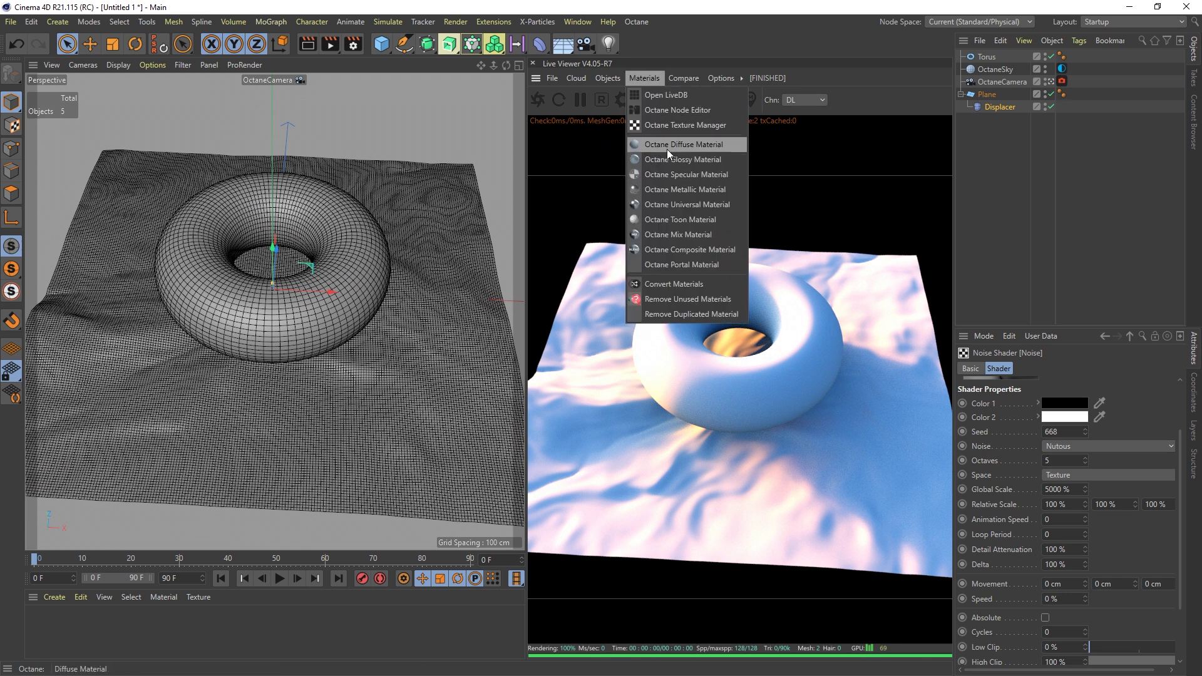
click(669, 146)
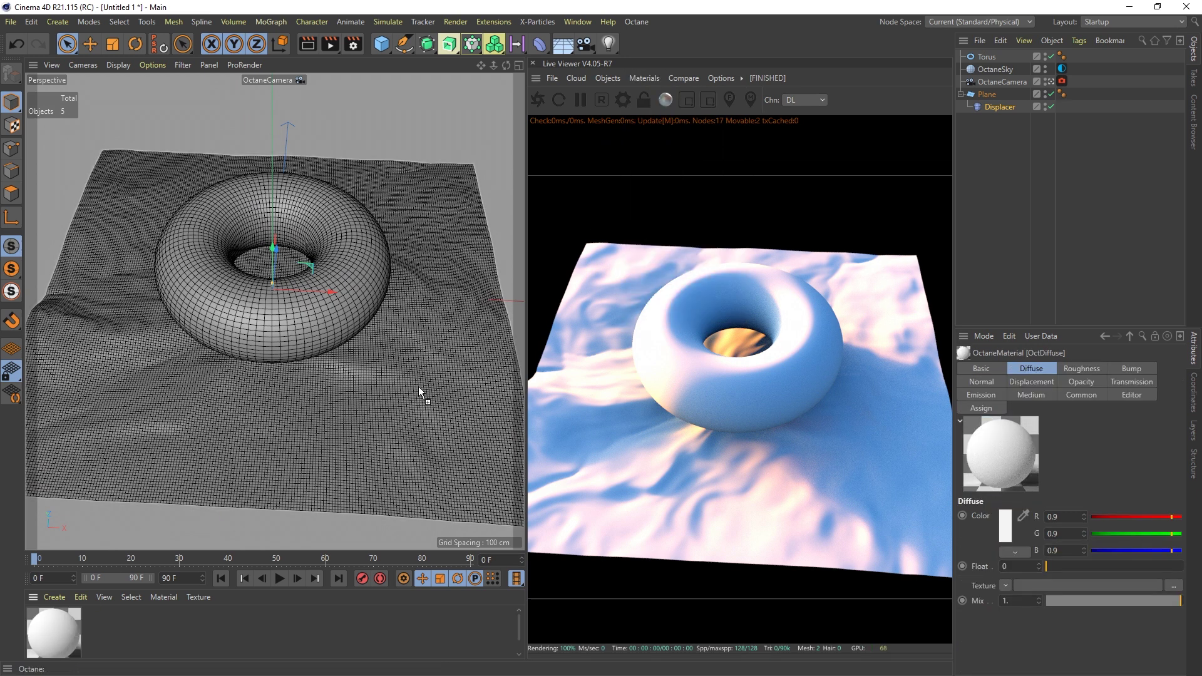
drag(417, 388, 417, 388)
Step: Load the Tiles surface shader as the diffuse texture of the Plane's OctDiffuse material
double_click(60, 620)
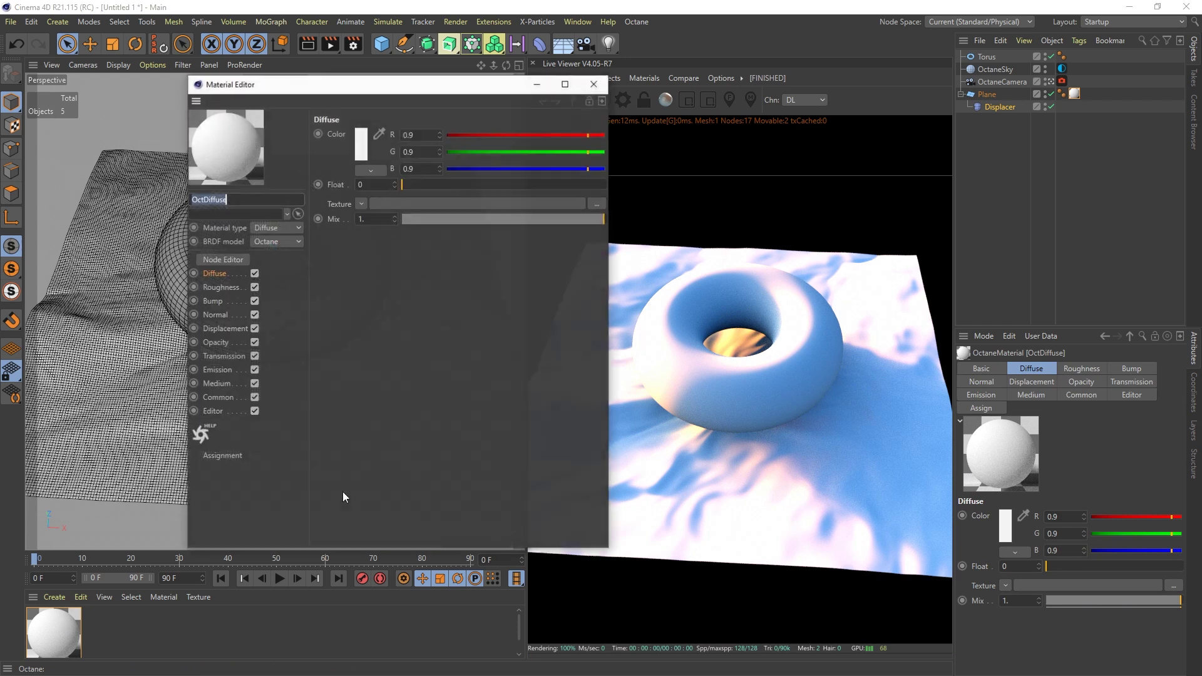
drag(442, 88, 663, 113)
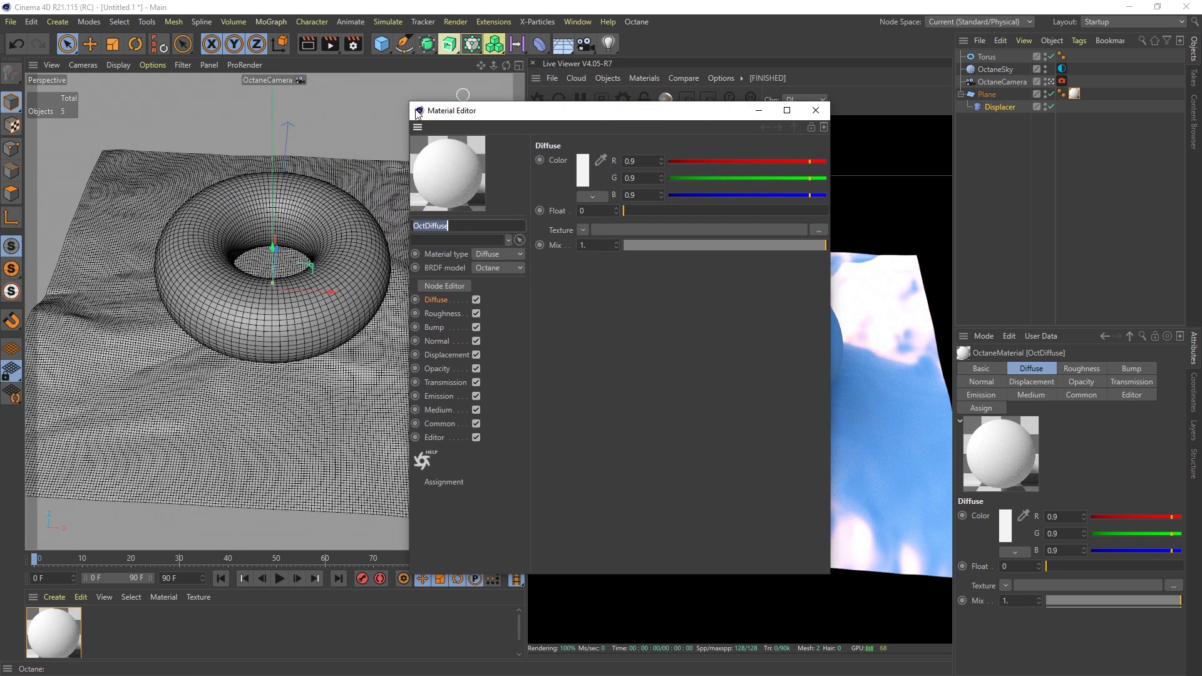
click(439, 301)
click(583, 230)
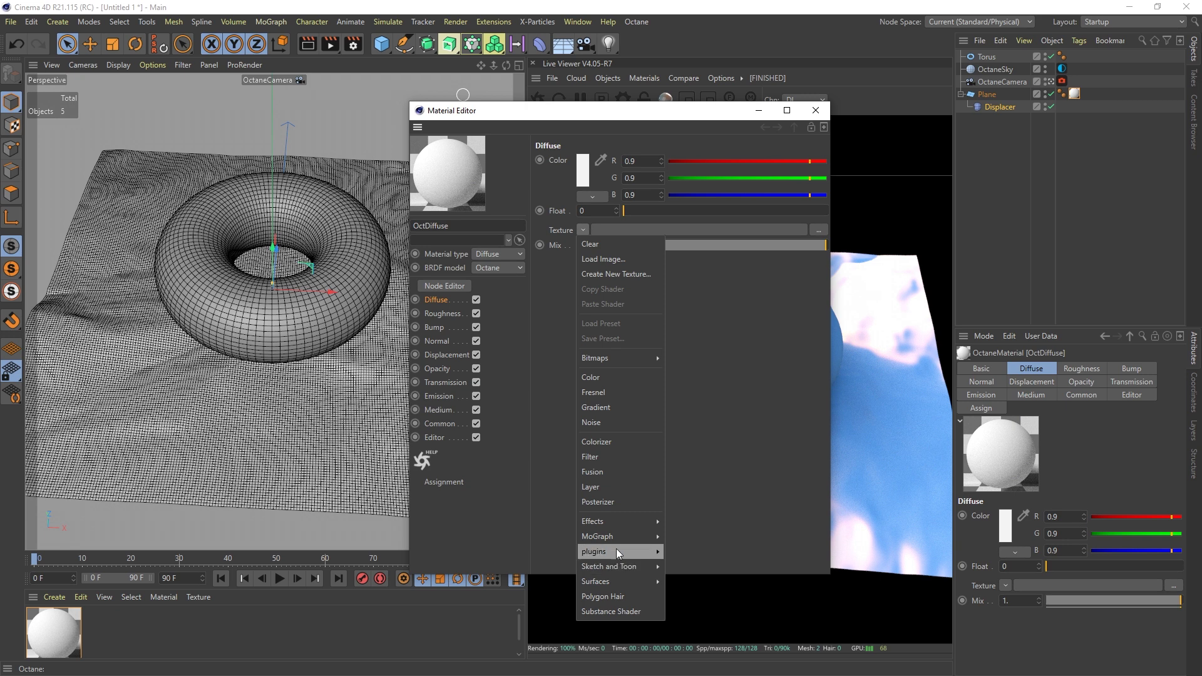
mouse_move(651, 582)
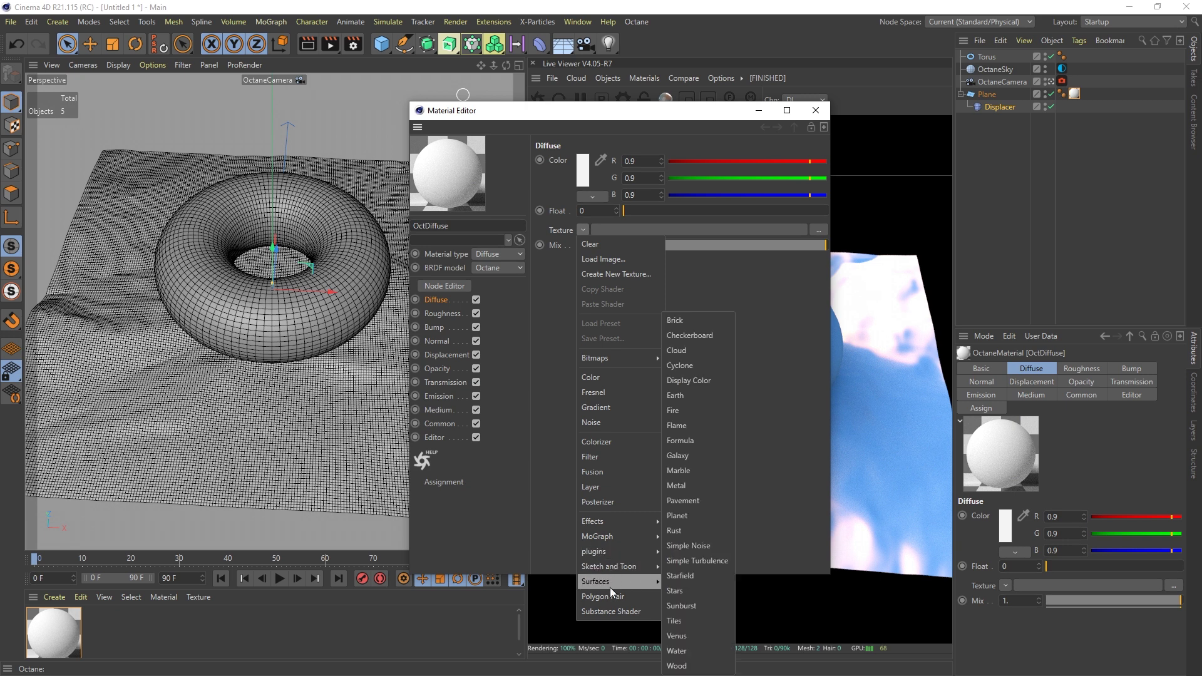
click(681, 622)
drag(694, 114, 367, 122)
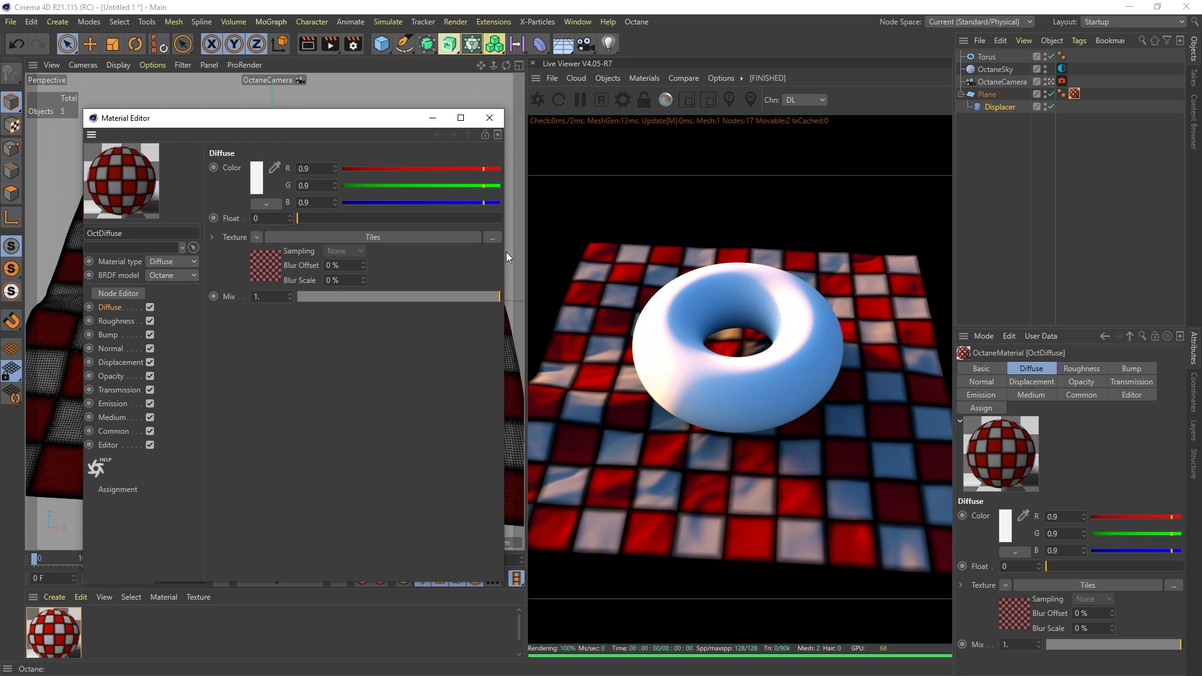
Step: Set the render size for C4D shaders to 4096x4096 in the Octane settings
click(623, 100)
drag(131, 10, 400, 73)
click(401, 106)
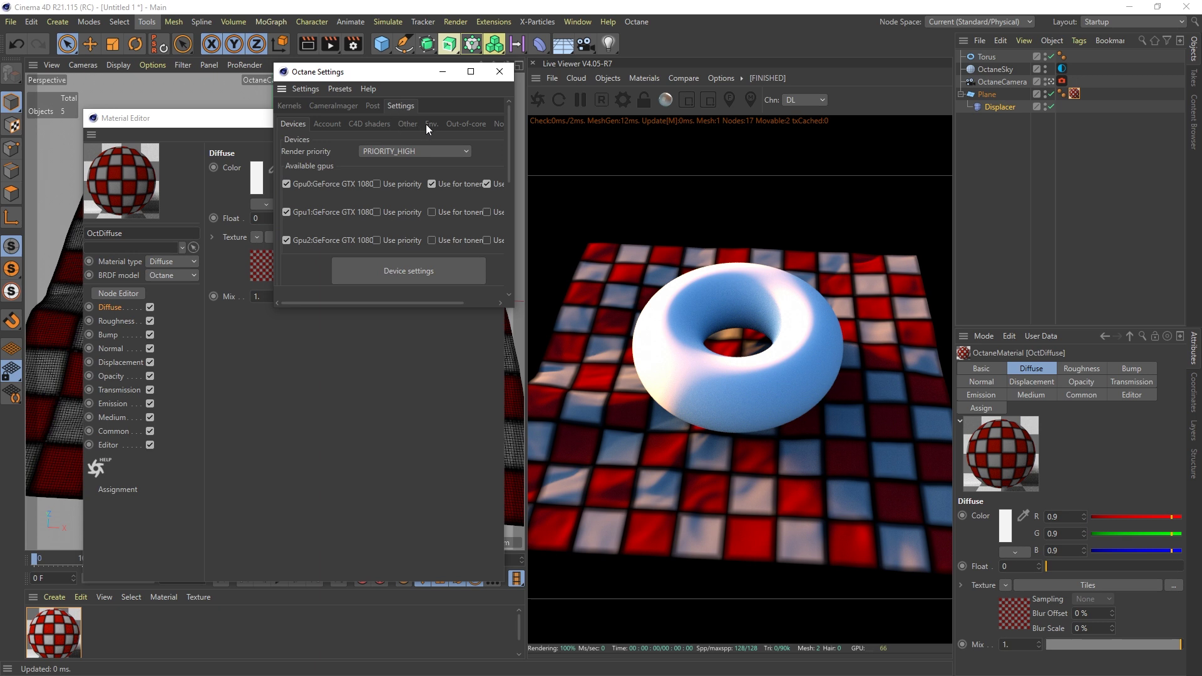
click(359, 123)
click(392, 178)
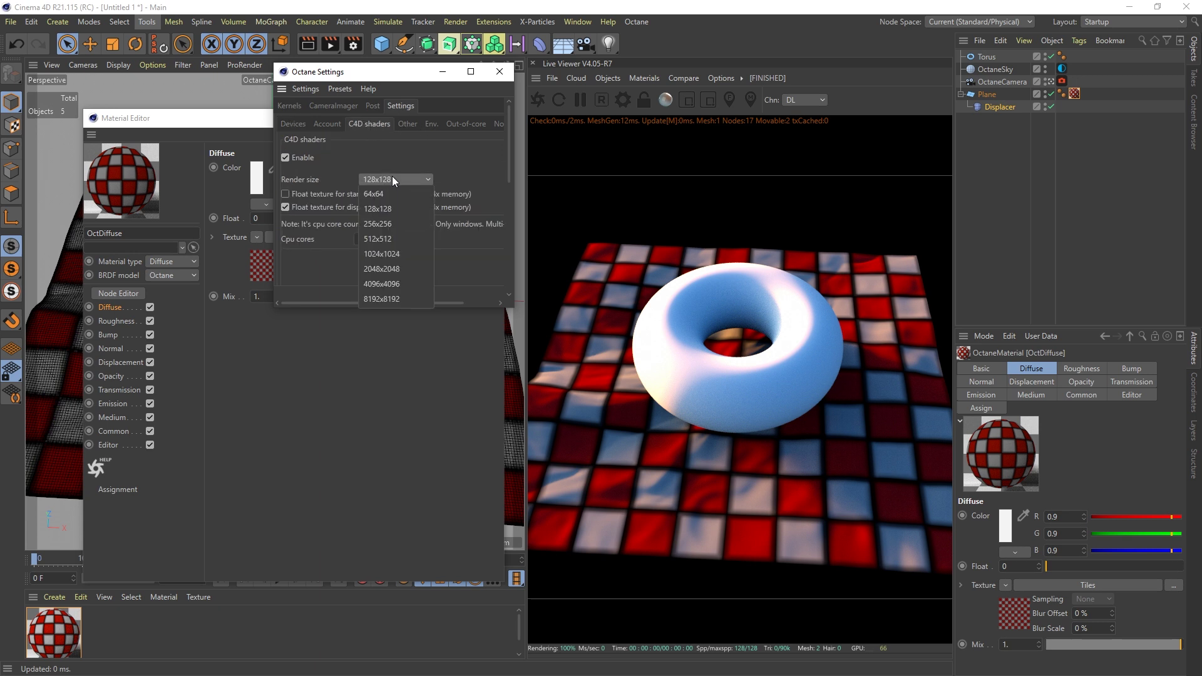
click(386, 284)
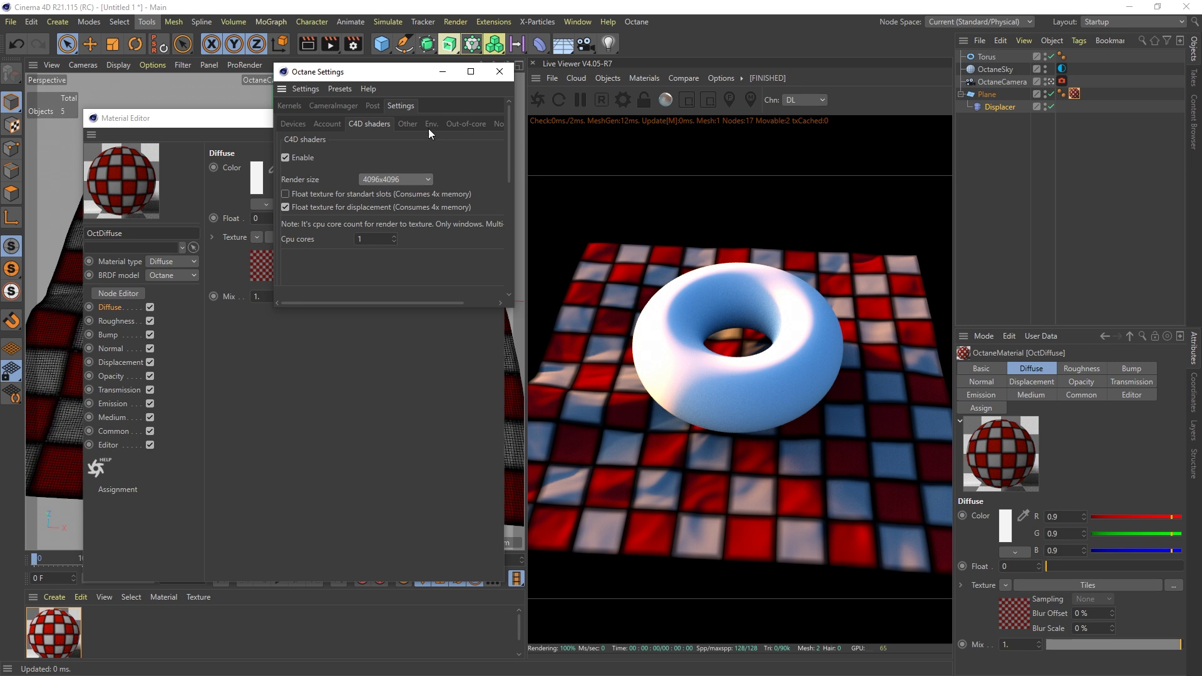
click(500, 71)
Step: Open the Tiles shader and set its bevel width to 5 % and grout width to 1 %
drag(361, 123, 378, 91)
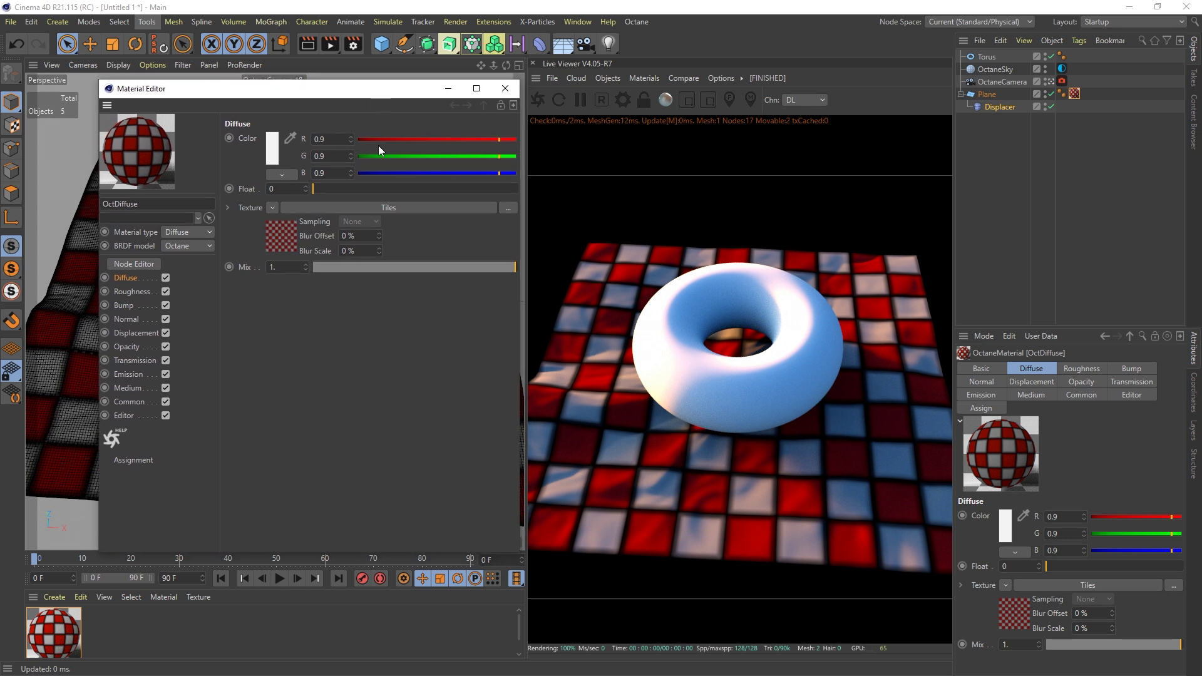
click(373, 207)
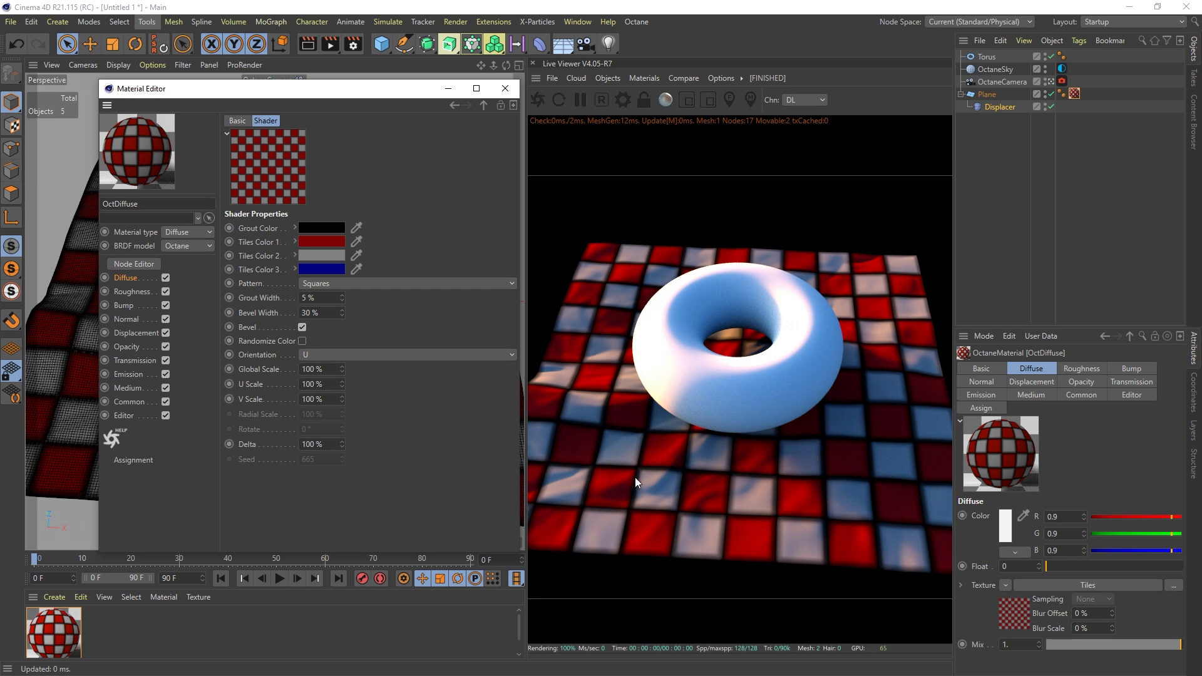
double_click(317, 310)
text(5)
key(Return)
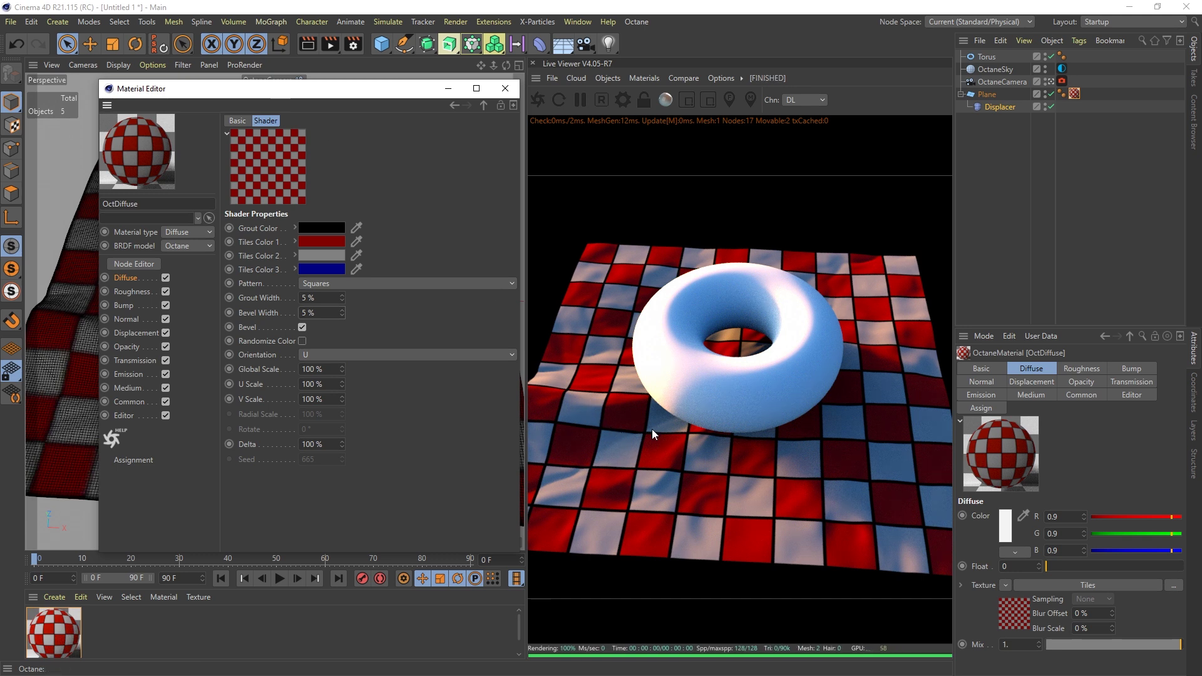
drag(313, 300, 298, 299)
text(1)
key(Return)
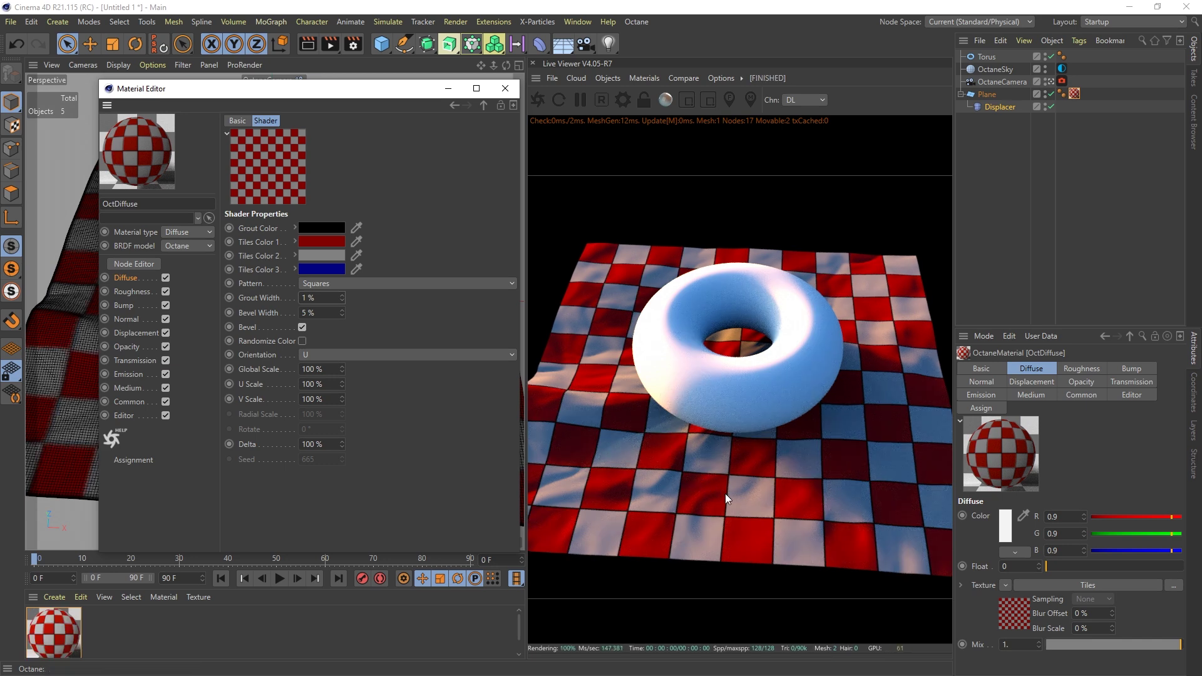
Step: Set the Tiles shader's grout width to 3 % and bevel width to 0 %
click(735, 472)
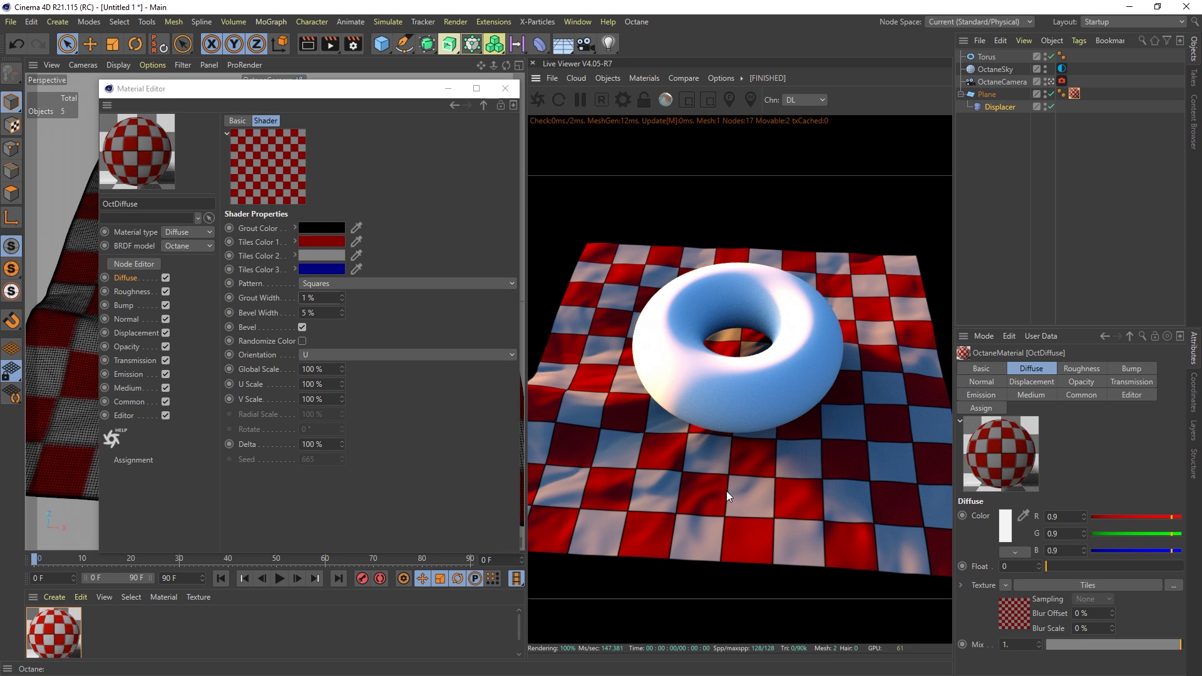
double_click(304, 298)
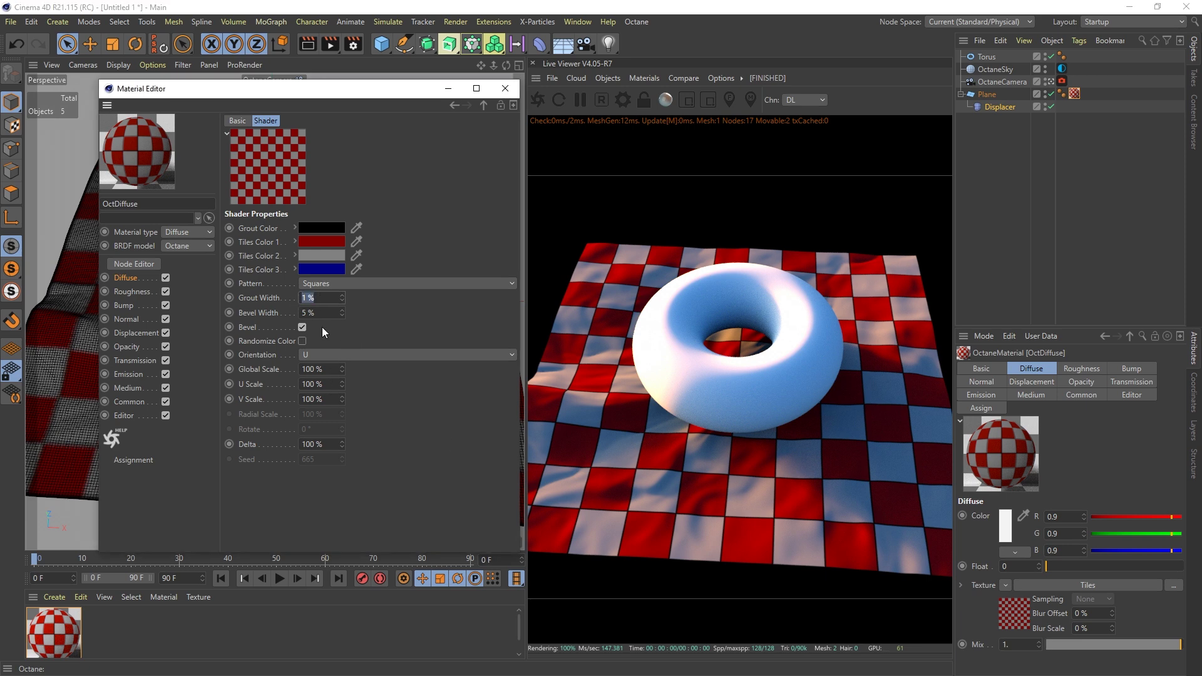
key(Return)
double_click(308, 312)
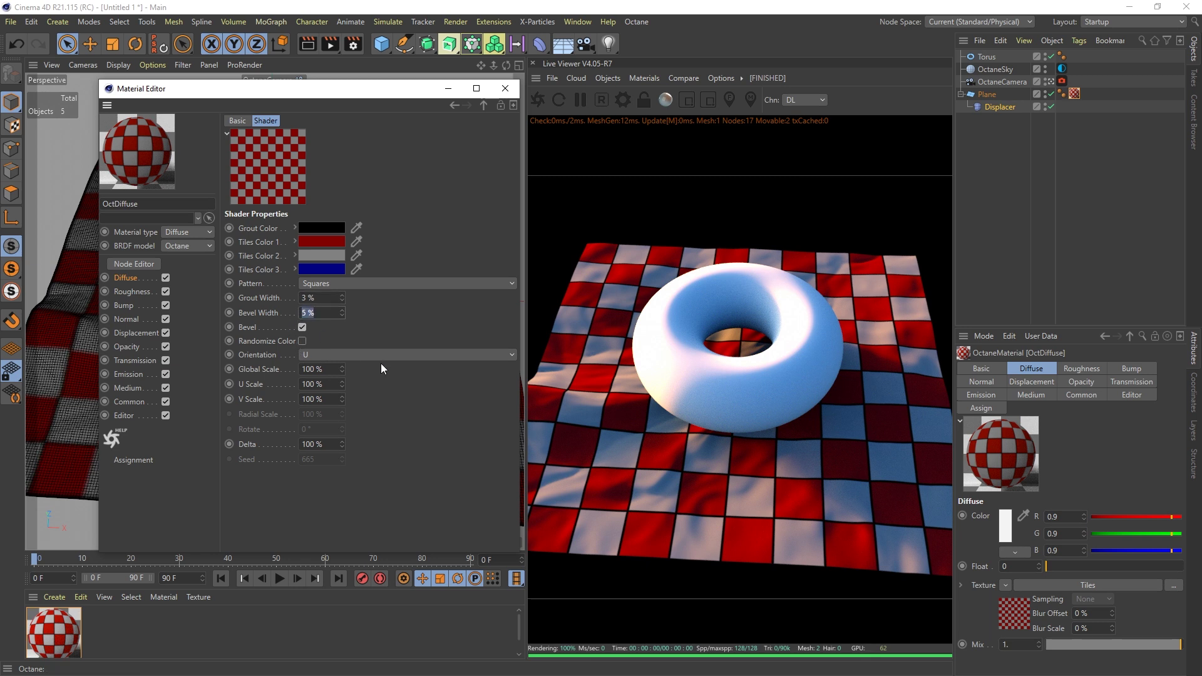
text(0)
key(Return)
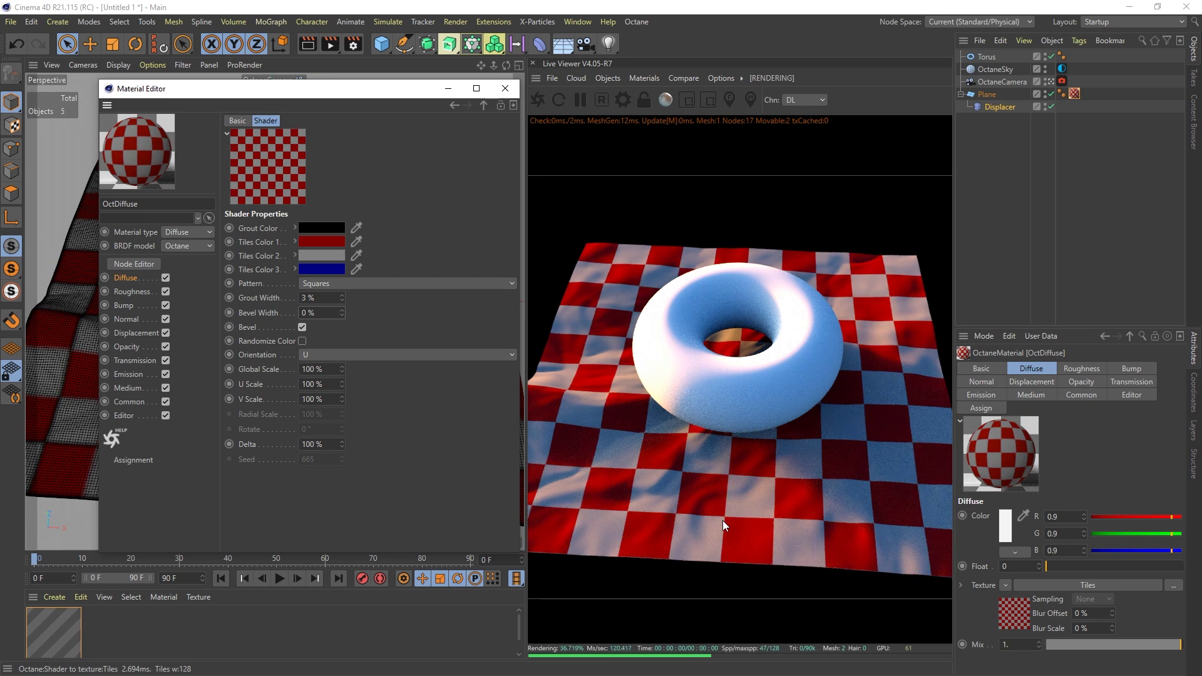
Step: Set the Tiles shader's bevel width to 3 %
double_click(311, 313)
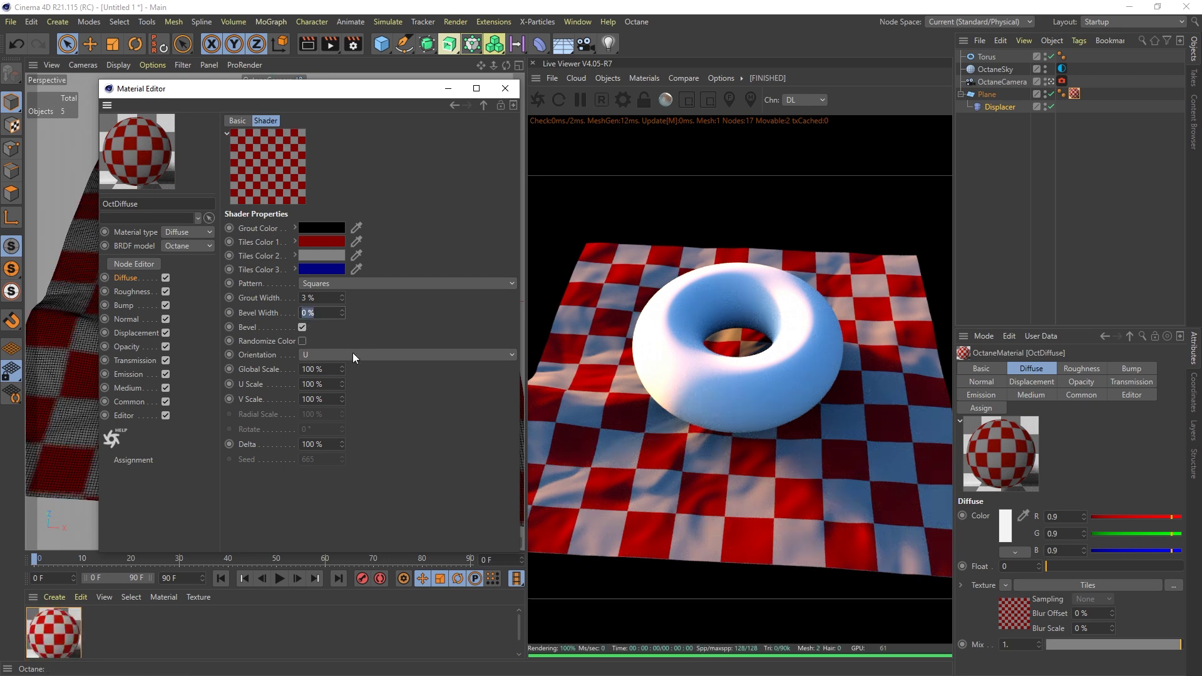
text(3)
key(Return)
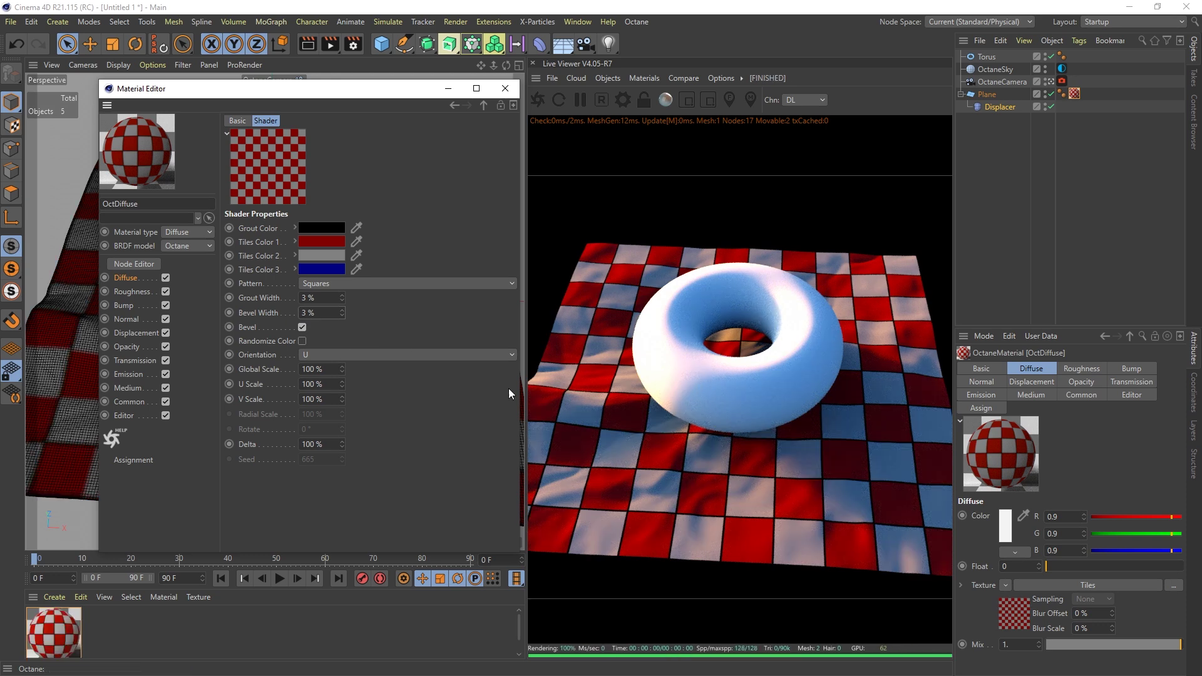
Step: Try a global scale of 30 % on the Tiles shader
double_click(329, 371)
text(30)
key(Return)
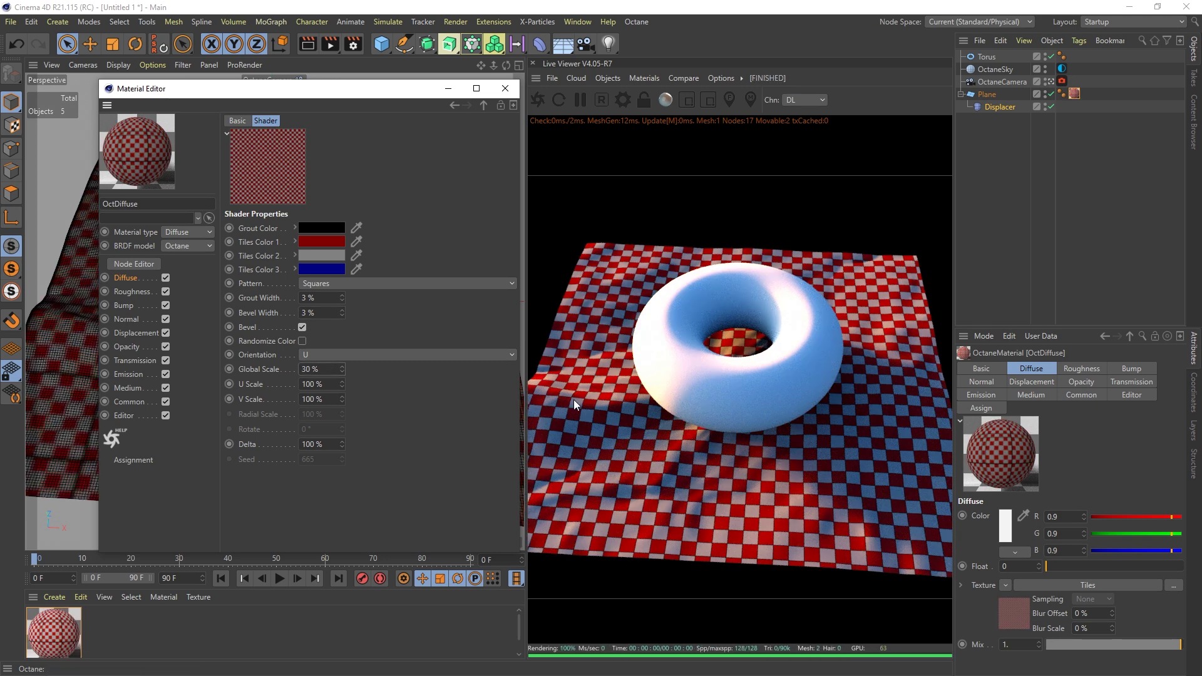
Step: Set the Tiles shader's global scale to 20 %
double_click(322, 371)
text(20)
key(Return)
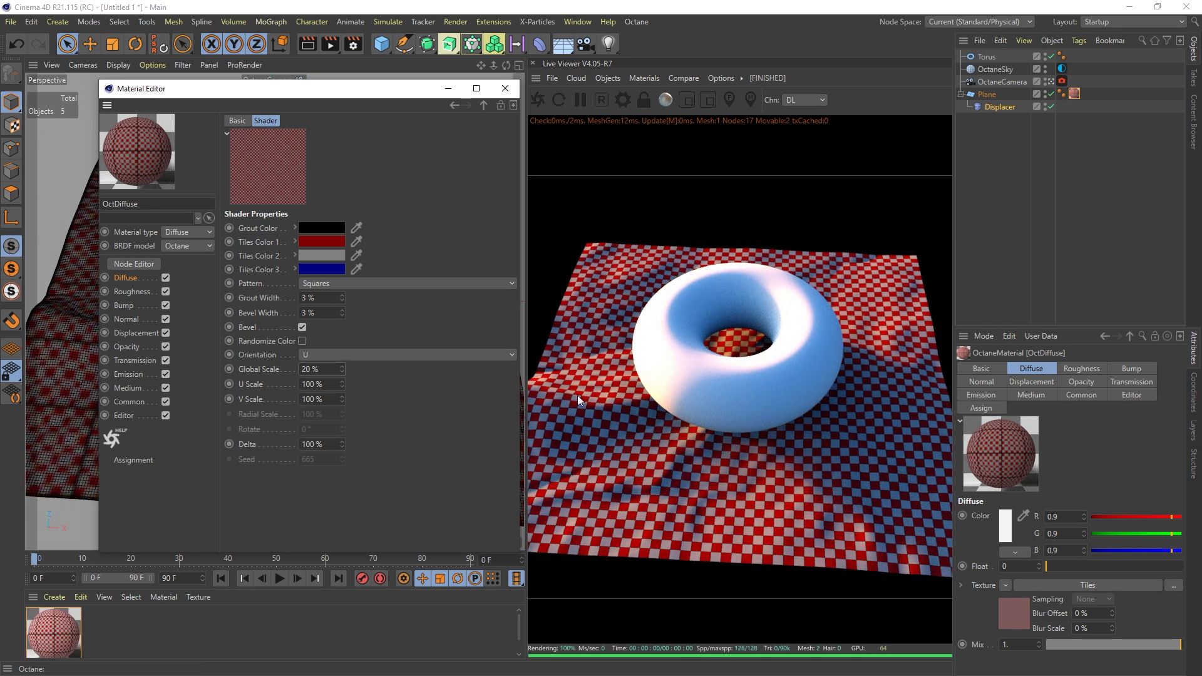
Step: Change Tiles Color 1 to a mid grey with 0 % saturation and 40 % value
click(322, 241)
click(282, 248)
drag(344, 250, 243, 249)
drag(336, 261, 328, 266)
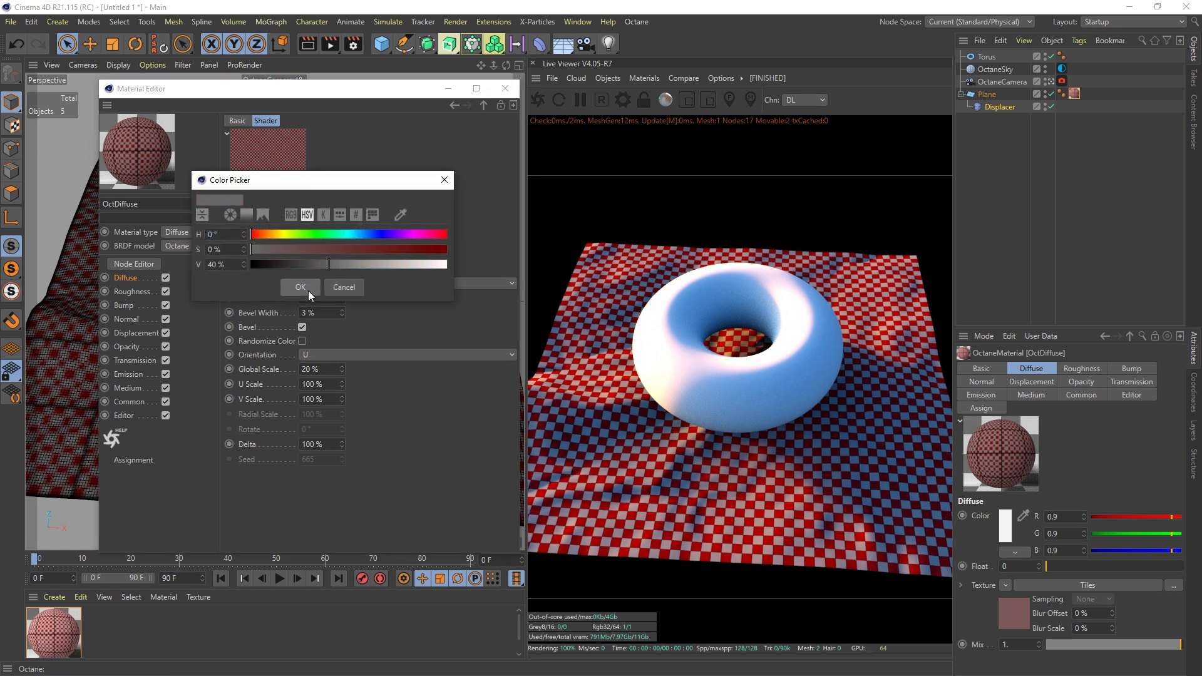
click(308, 289)
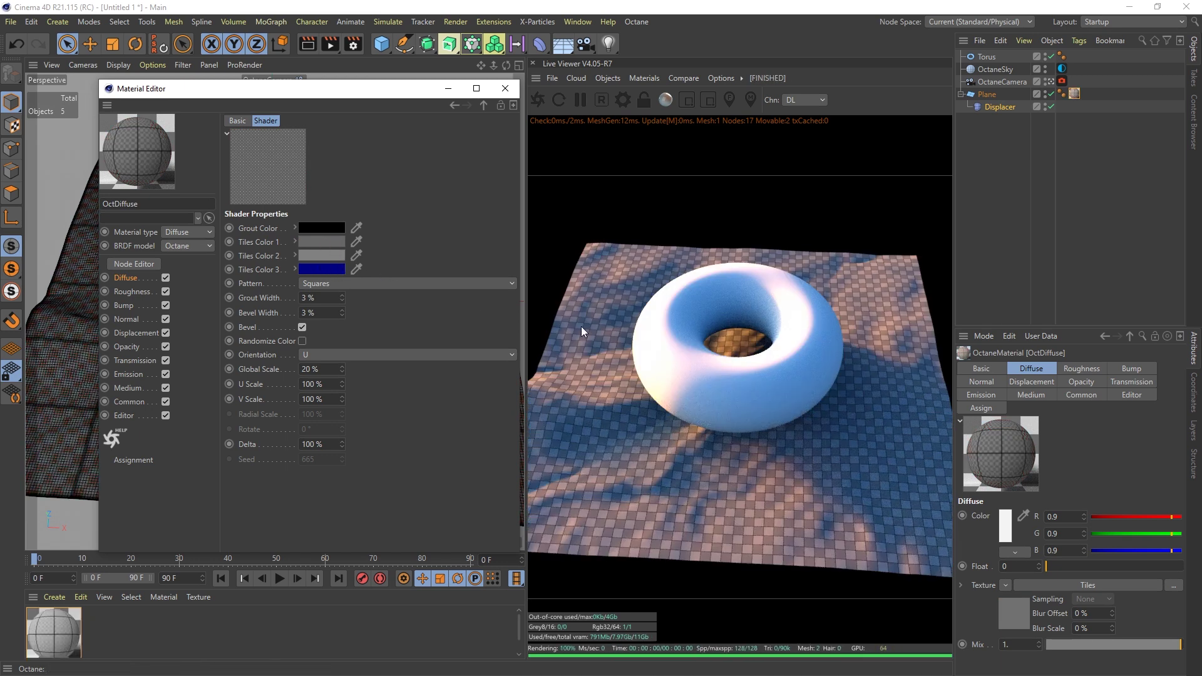
Step: Change Tiles Color 3 to a light grey with 45° hue, 0 % saturation and 72 % value
click(327, 269)
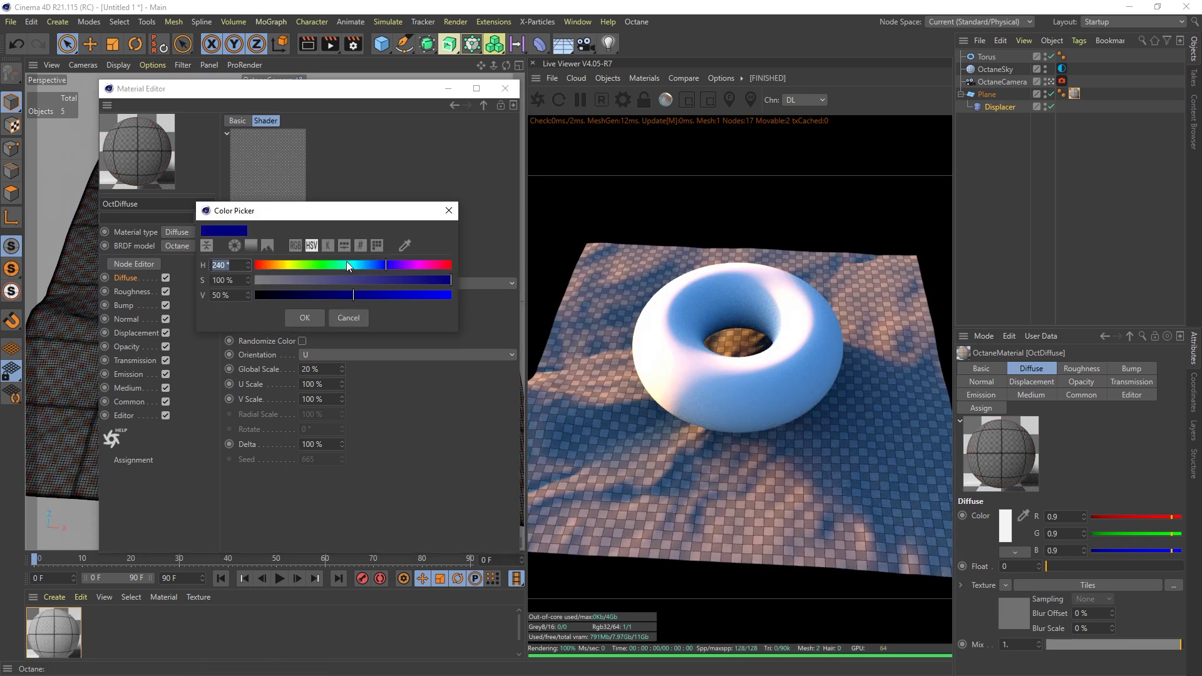
drag(353, 280, 266, 280)
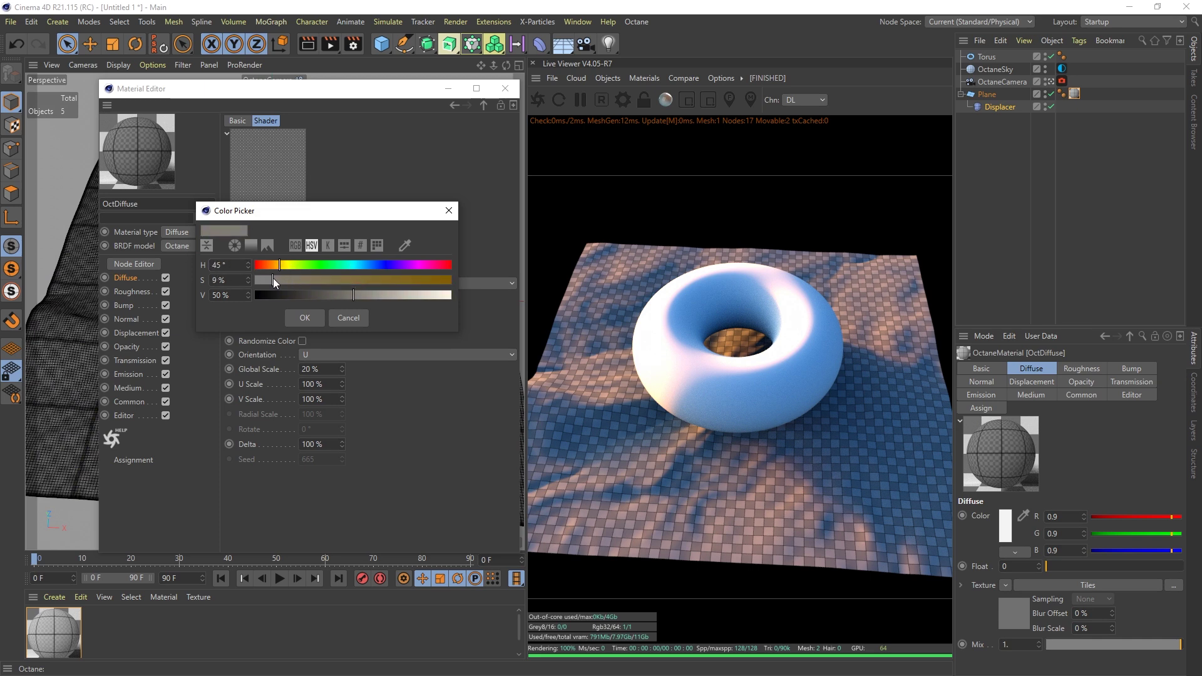
drag(343, 292, 395, 296)
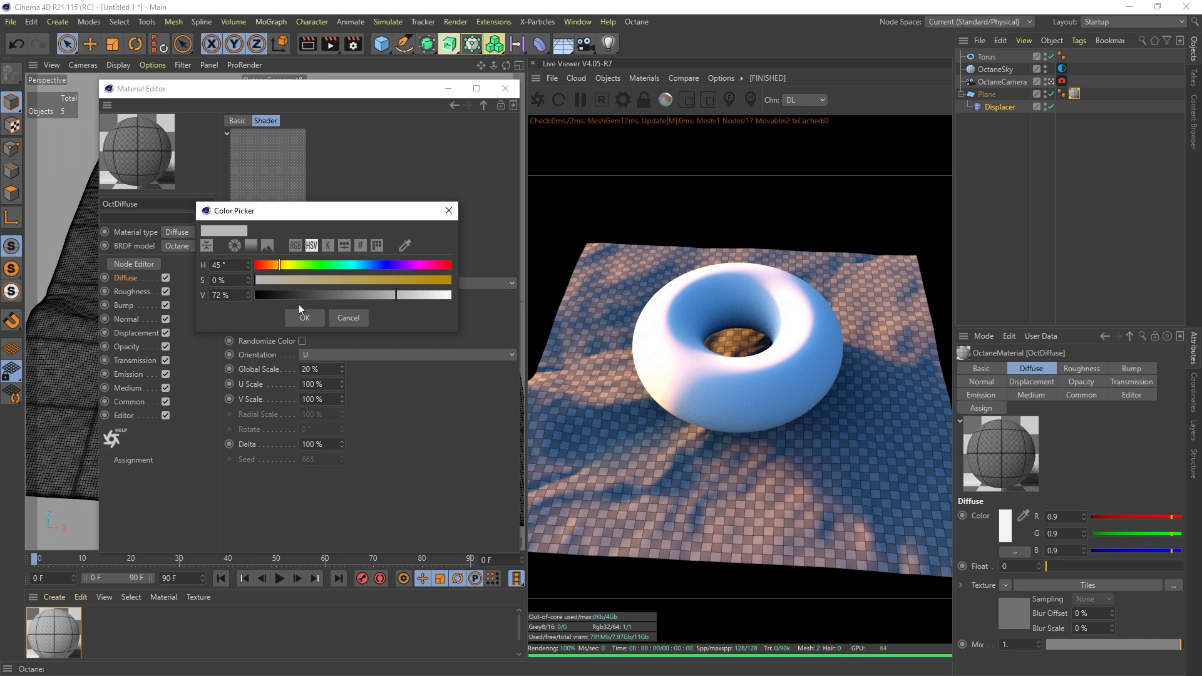
click(306, 319)
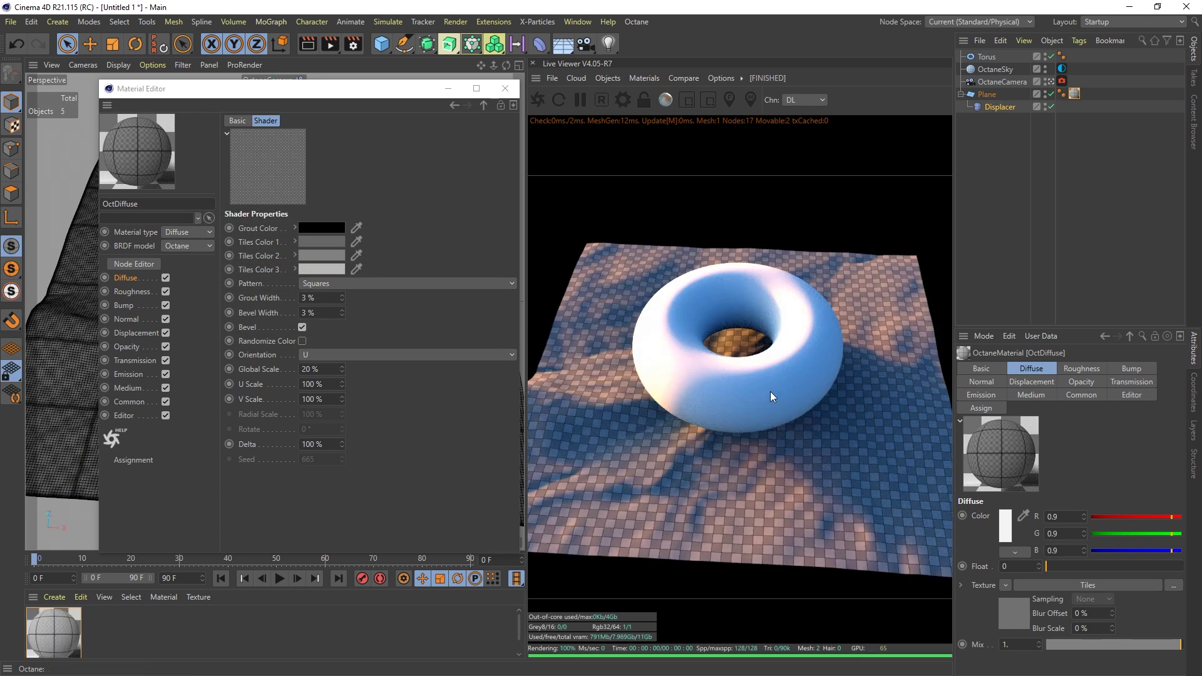
Step: Try a near-white Grout Color on the Tiles shader of the plane's OctDiffuse material
click(506, 88)
alt+drag(330, 333, 226, 269)
double_click(55, 626)
drag(418, 75, 357, 66)
click(363, 195)
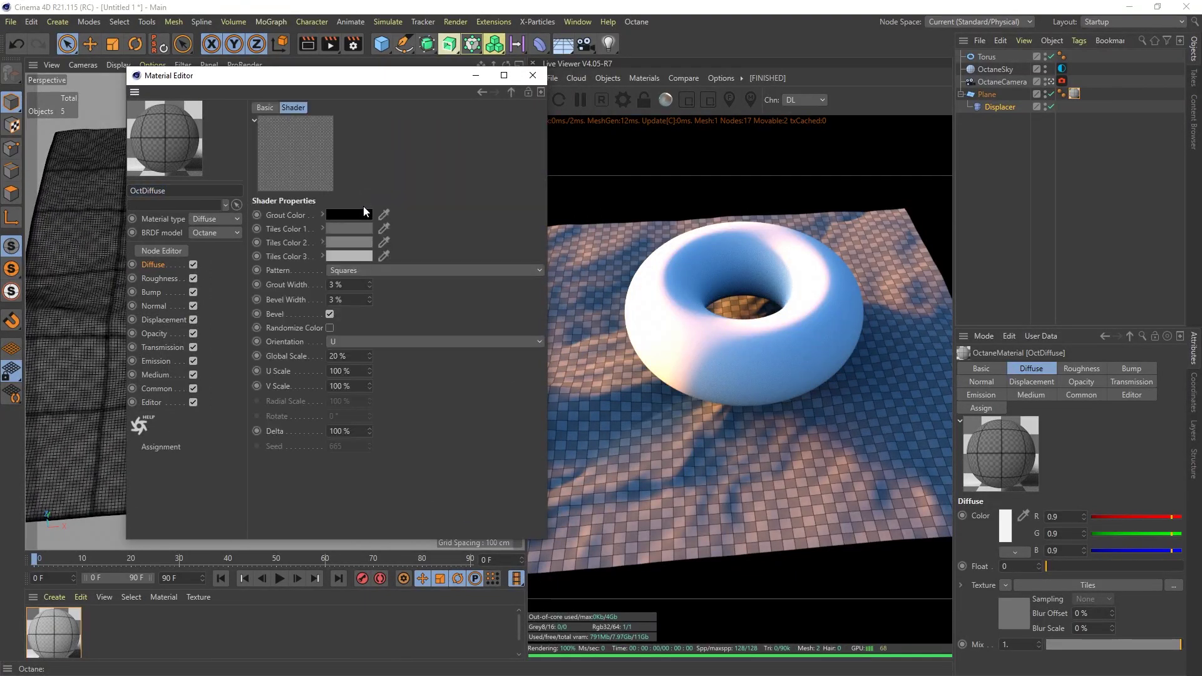
click(342, 213)
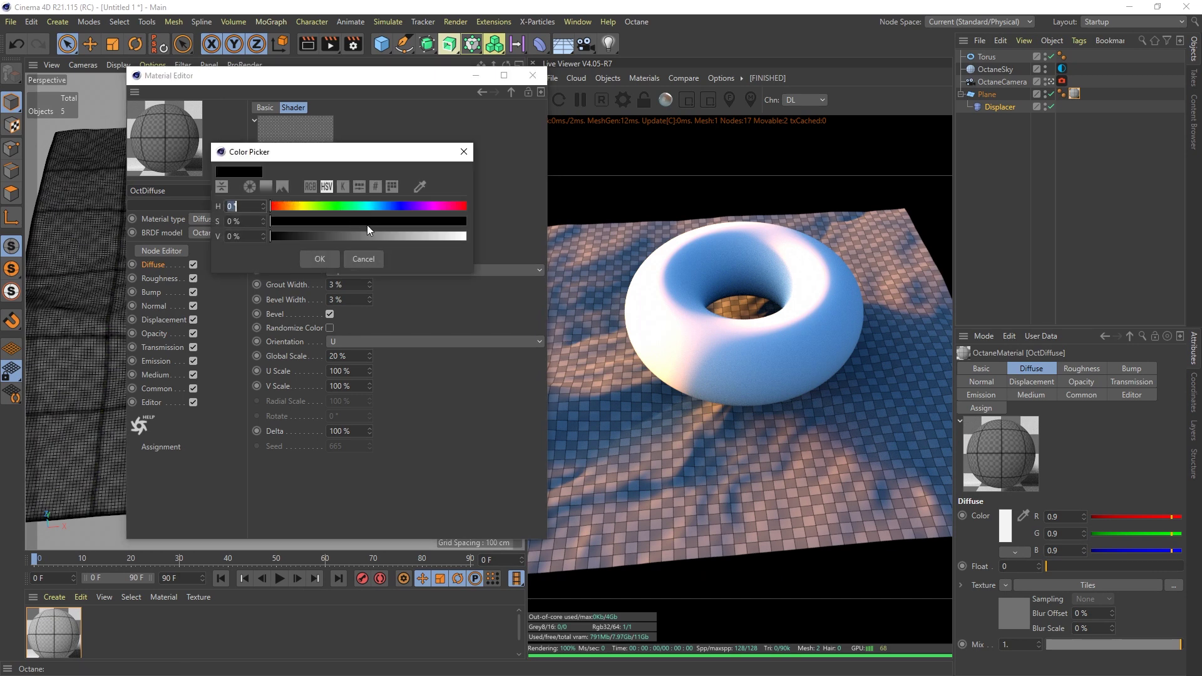
drag(432, 235, 445, 236)
click(359, 259)
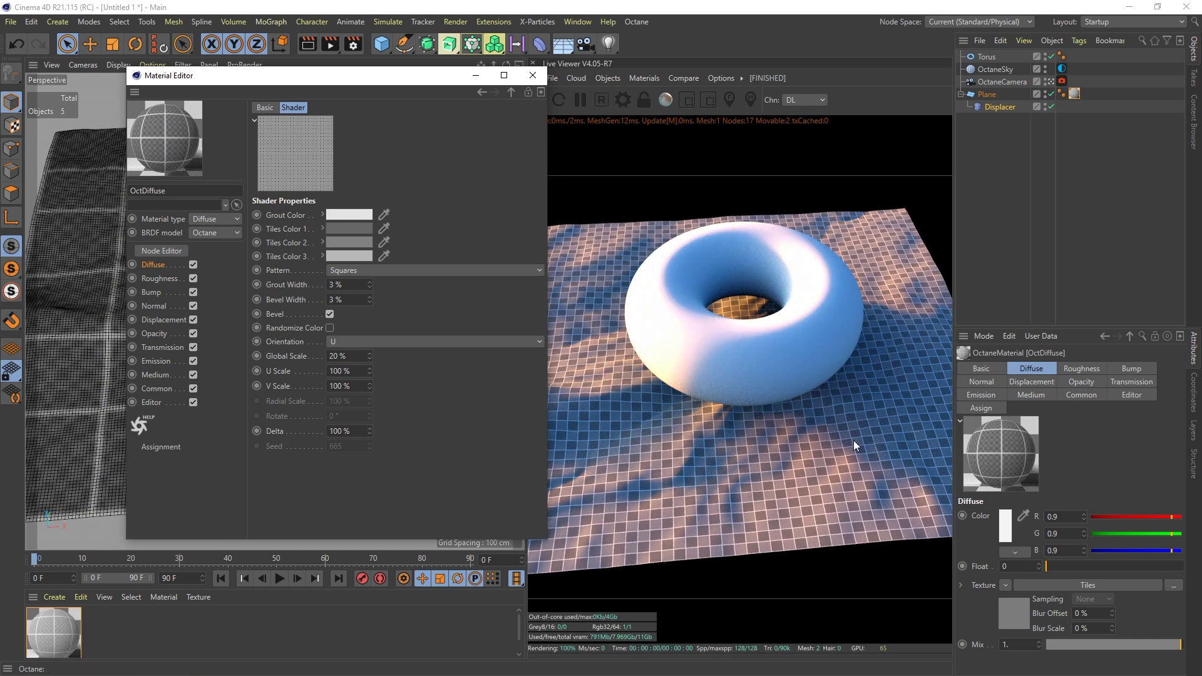
Step: Darken the Grout Color of the Tiles shader to a mid grey
click(368, 229)
drag(439, 244, 394, 243)
click(336, 265)
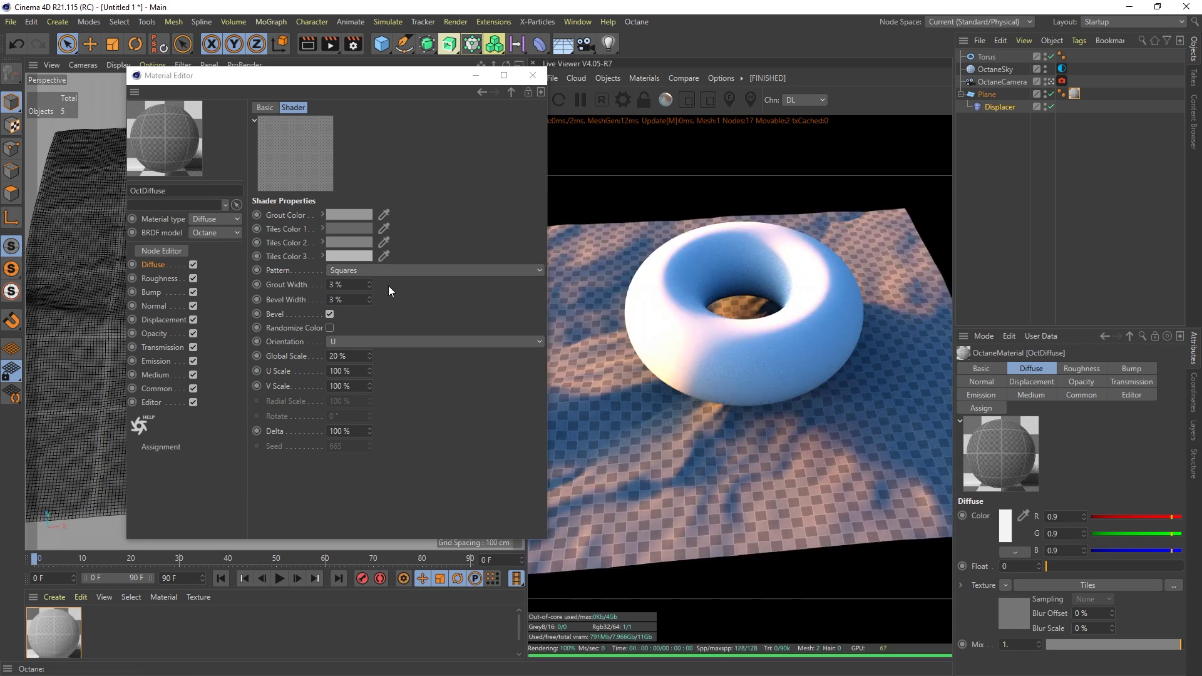
Step: Set Tiles Color 1 to a neutral grey with 0 % saturation and 53 % value, checking it against Tiles Color 2
click(350, 229)
drag(352, 254, 381, 257)
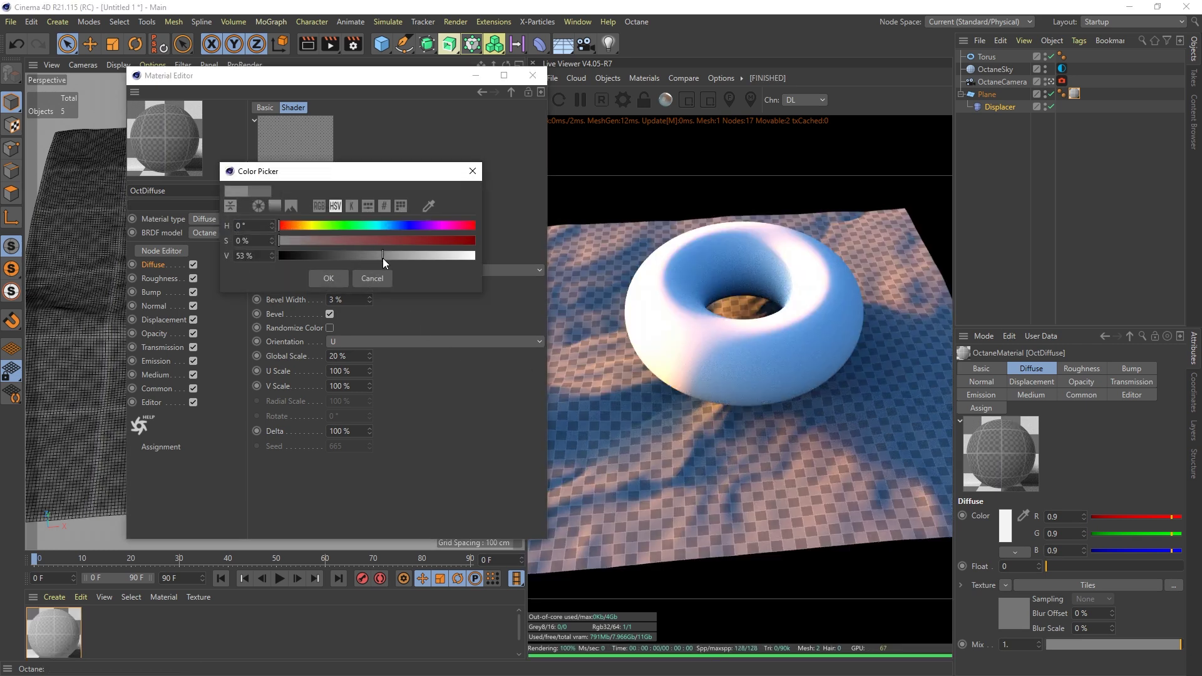
click(330, 278)
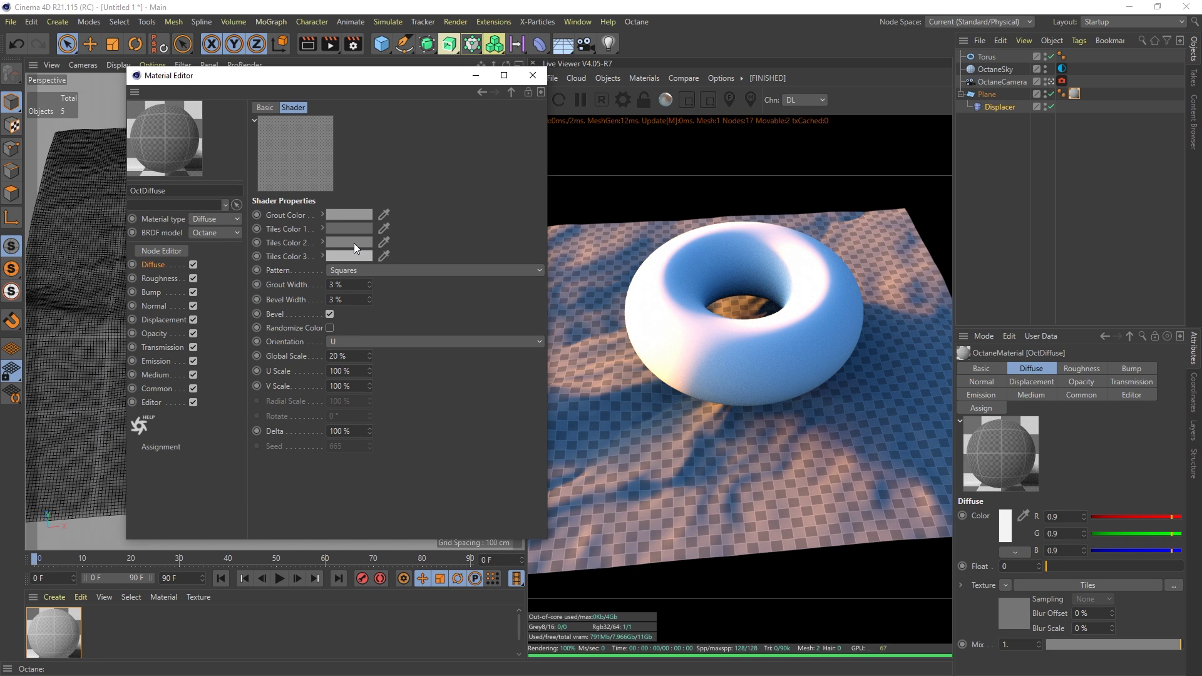
click(355, 243)
click(476, 185)
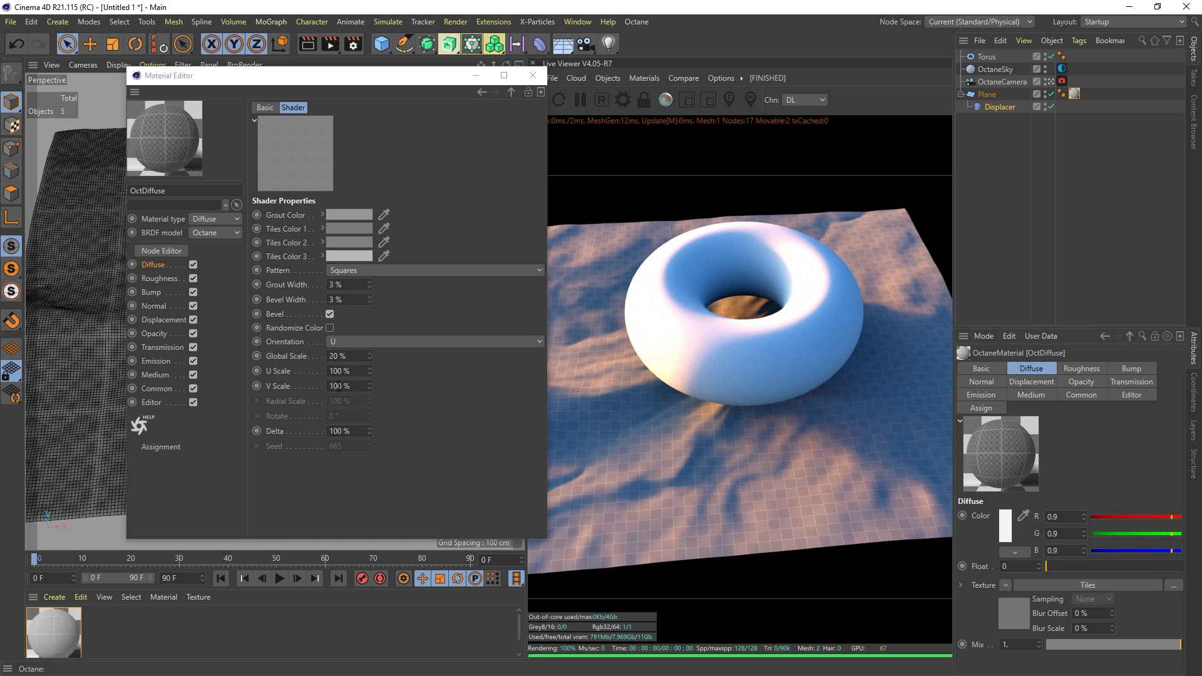
Step: Try U scales of 50 % and 20 % on the Tiles shader together with a global scale of 50 %
drag(353, 370, 322, 370)
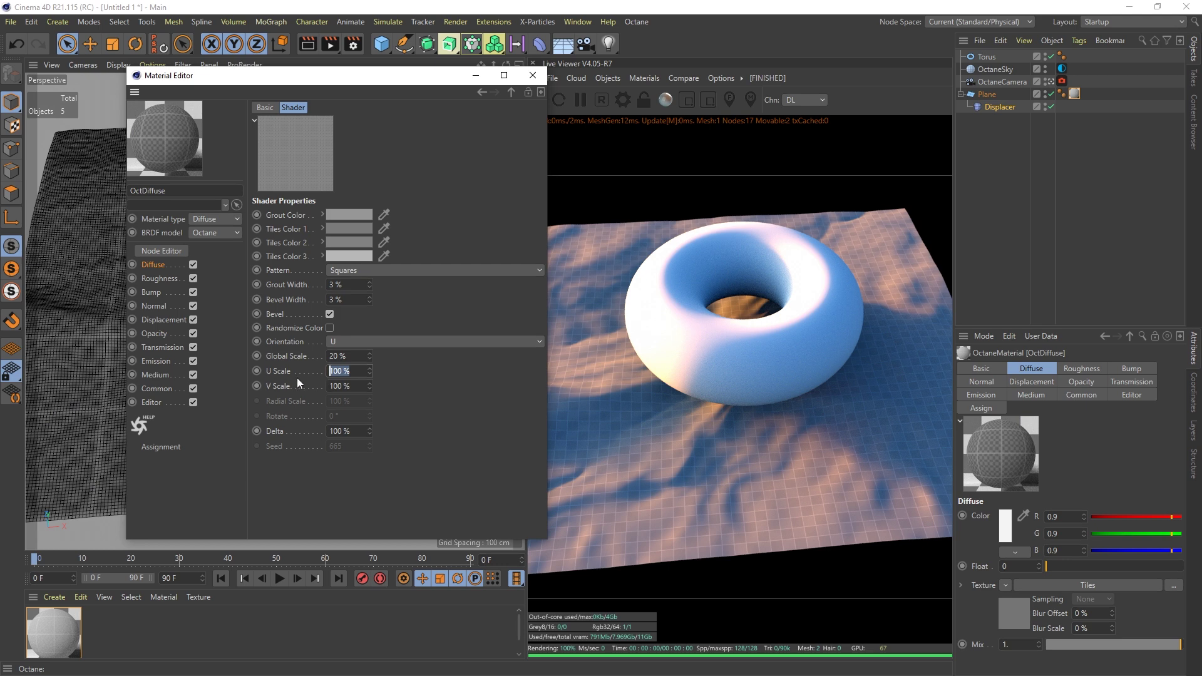
text(50)
key(Return)
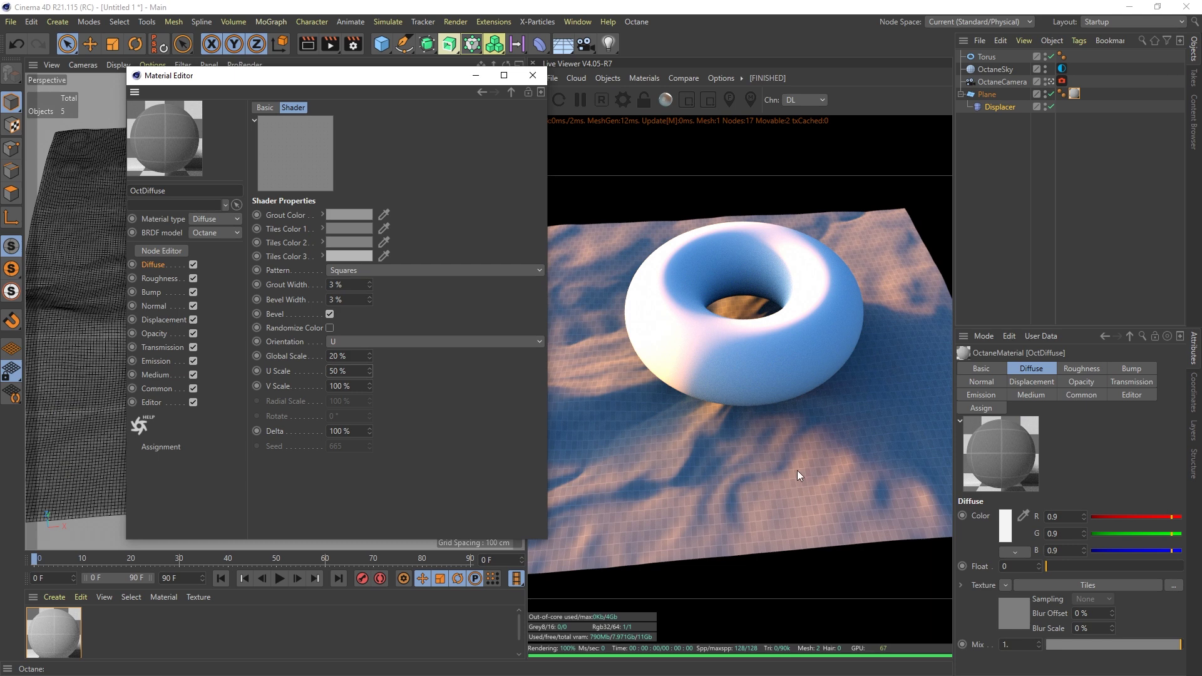
key(shift+Tab)
text(50)
key(Return)
key(Tab)
text(20)
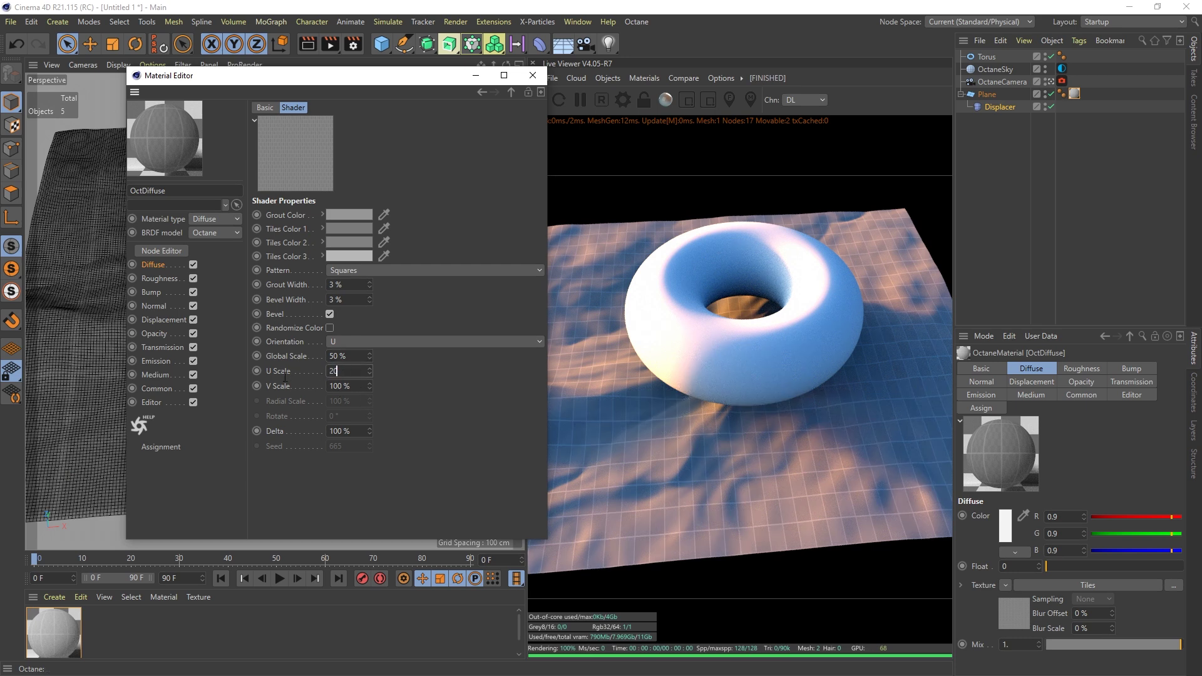
key(Return)
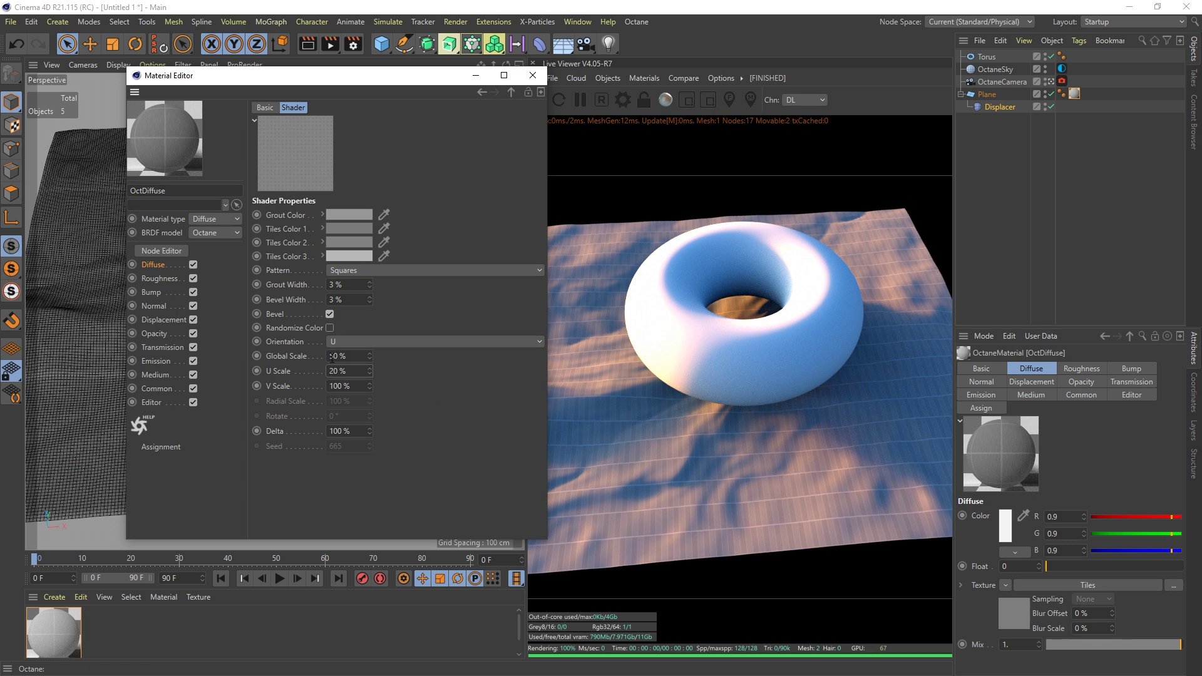
Step: Set both the U scale and the global scale of the Tiles shader to 10 %
double_click(348, 371)
text(10)
double_click(335, 356)
text(10)
key(Return)
click(671, 477)
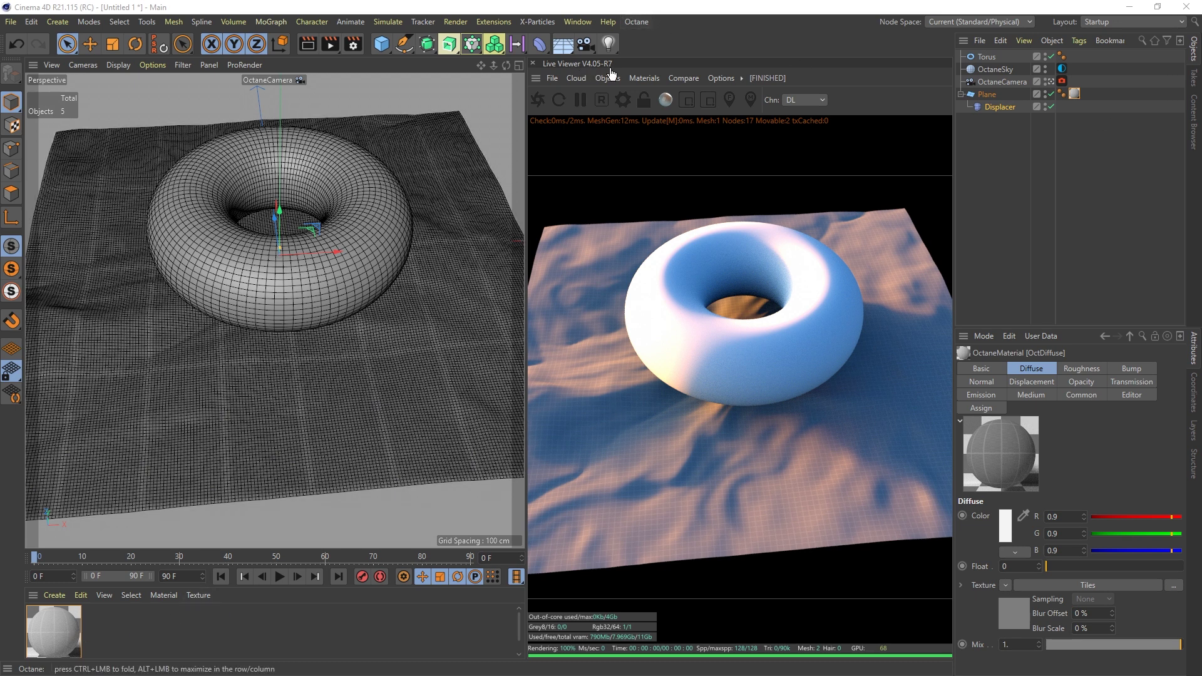
Step: Create a second Octane diffuse material and place it after the existing one in the material list
click(641, 78)
click(661, 146)
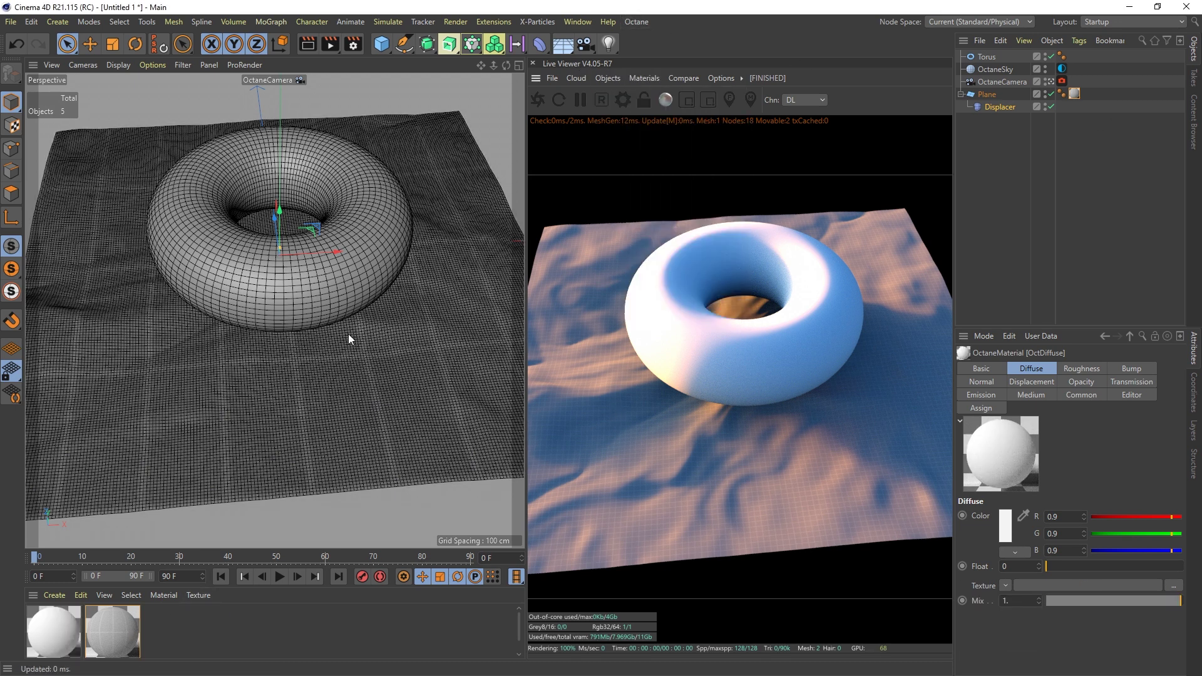
drag(178, 643, 164, 640)
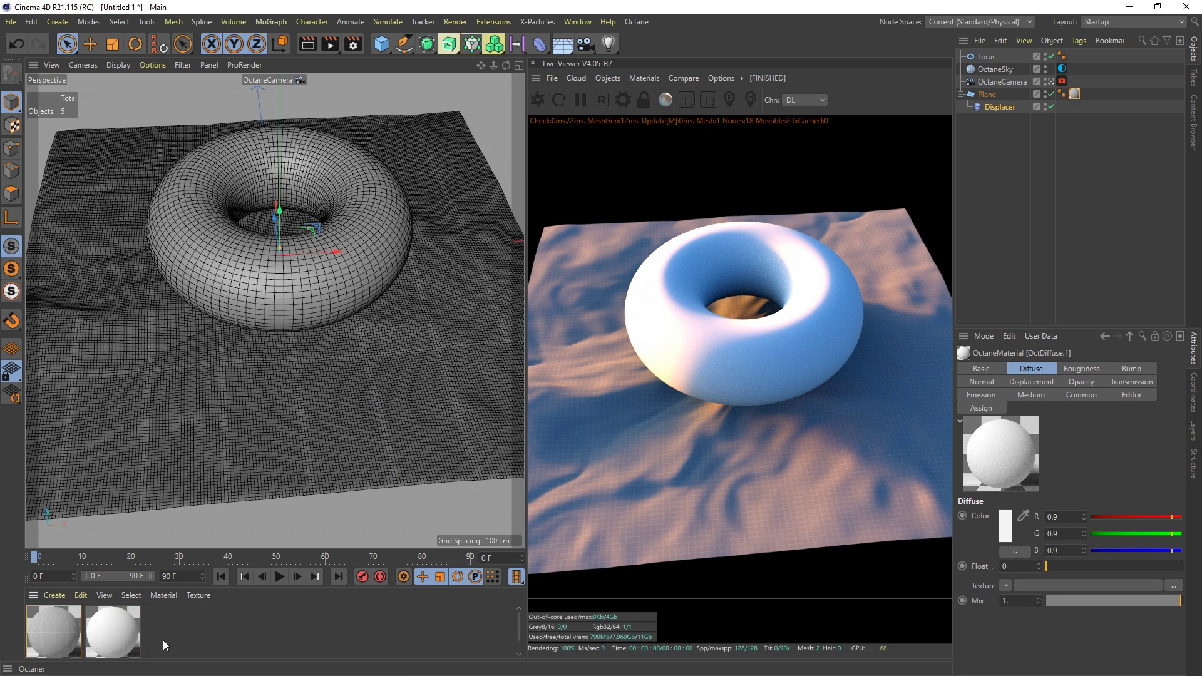
Step: Load a Tiles surface shader as the diffuse texture of the new OctDiffuse.1 material
double_click(119, 628)
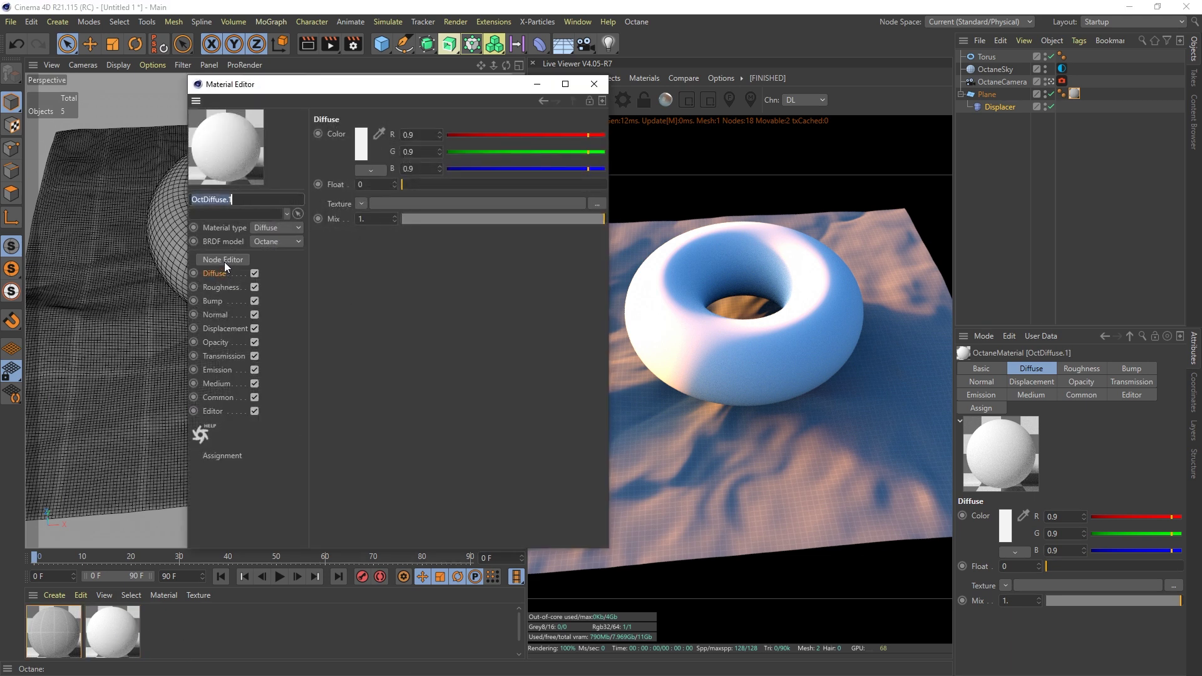
click(359, 205)
mouse_move(392, 557)
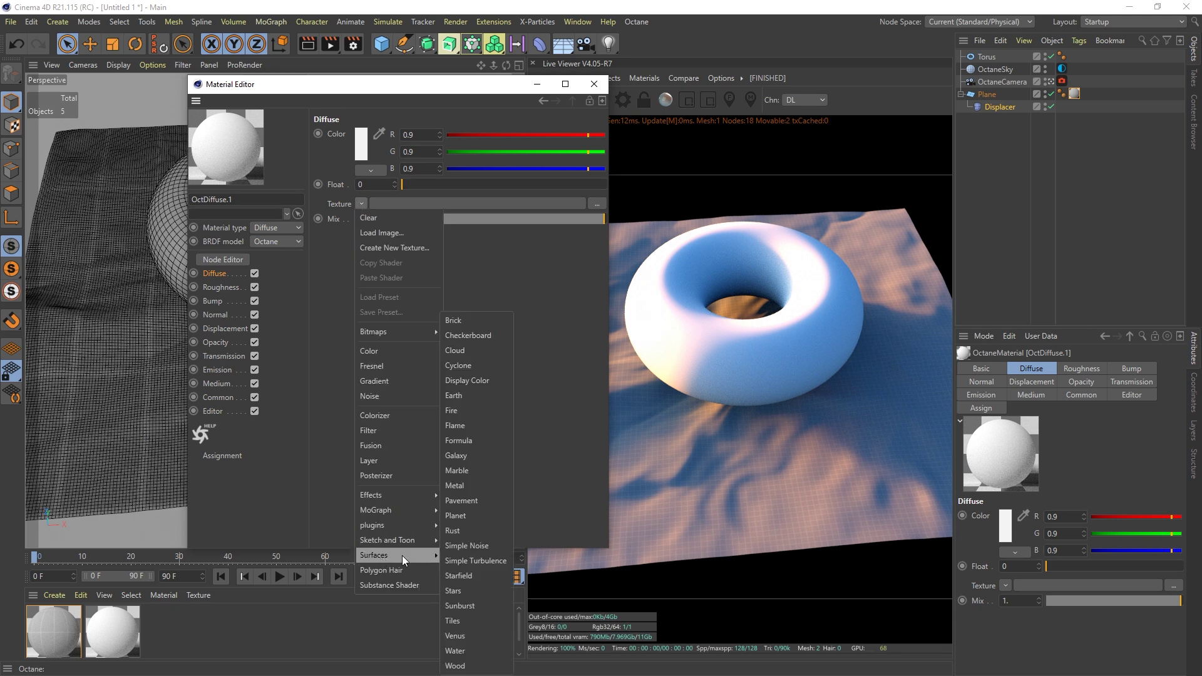
click(469, 622)
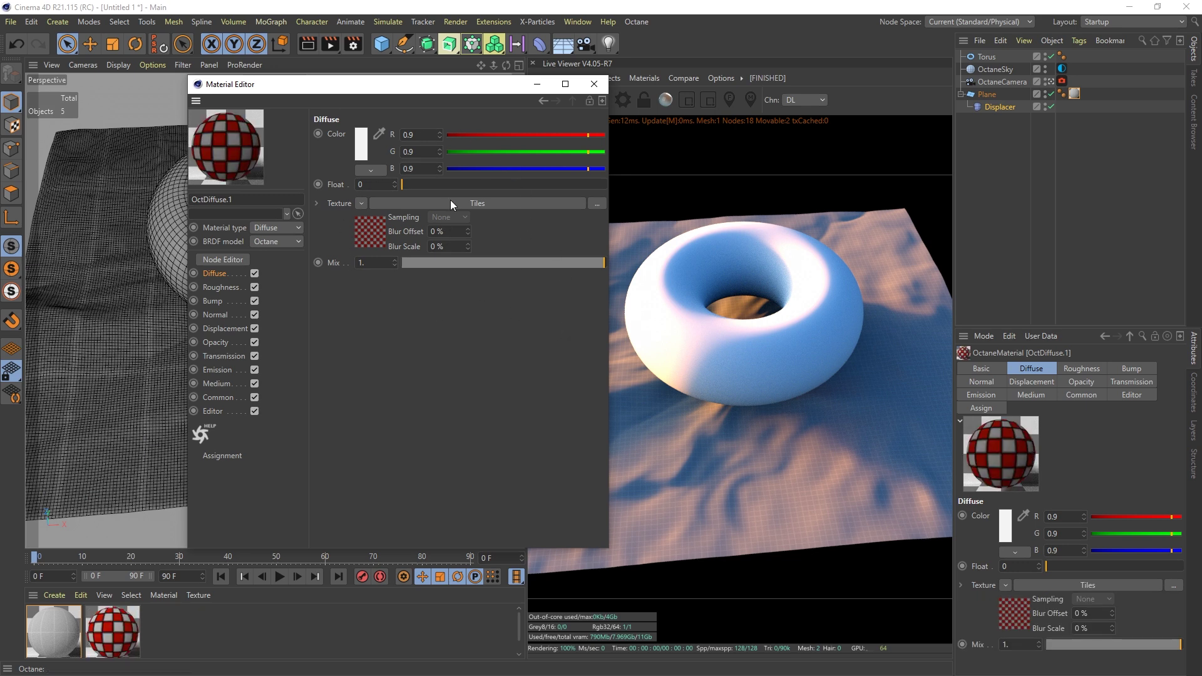
drag(438, 85, 319, 131)
Step: Compare the PT and DL channels on the torus render and leave the Live Viewer on PT
click(820, 101)
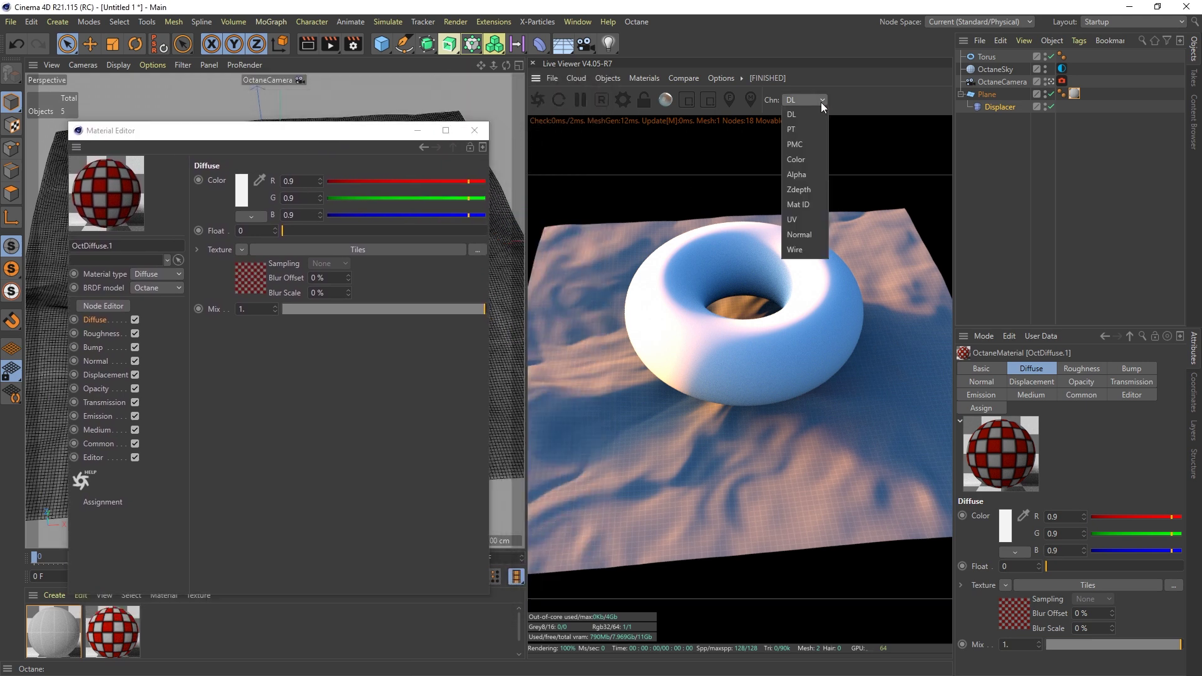
click(797, 130)
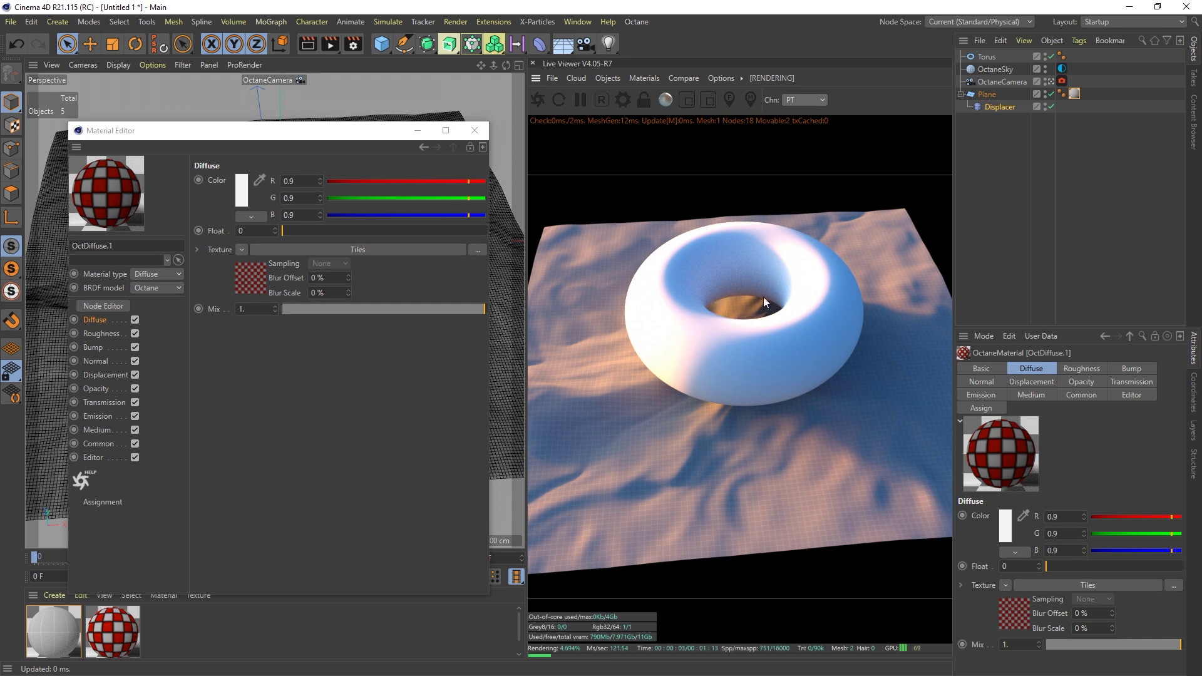
click(809, 106)
click(793, 112)
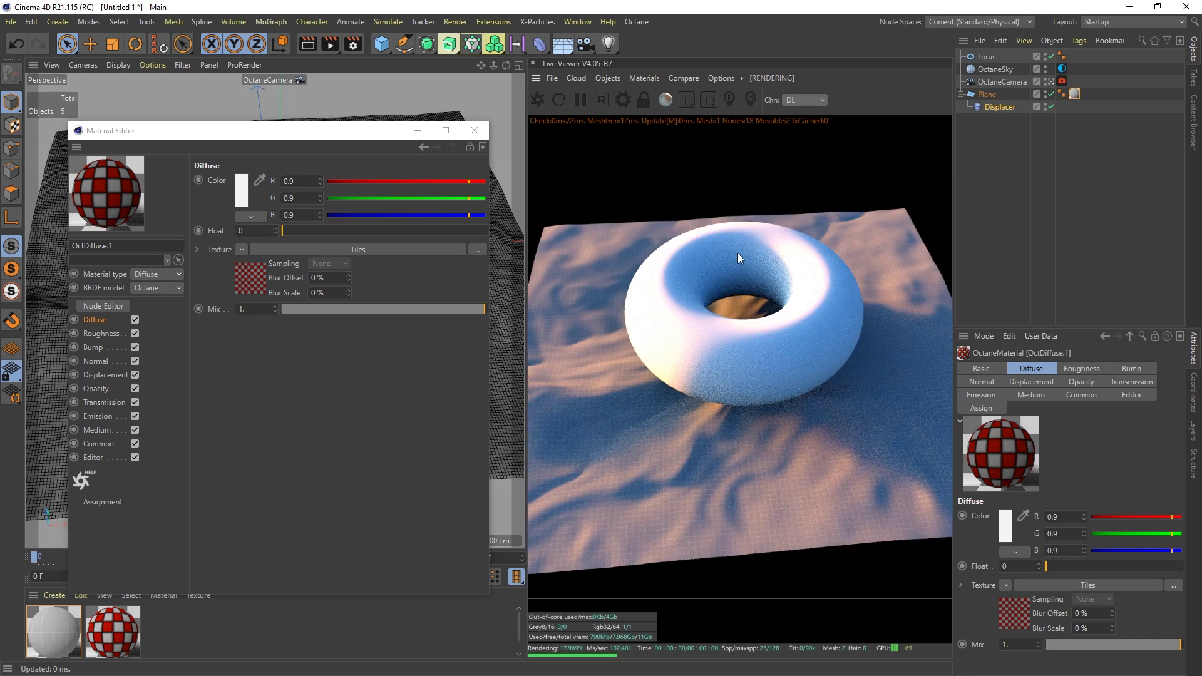
click(821, 99)
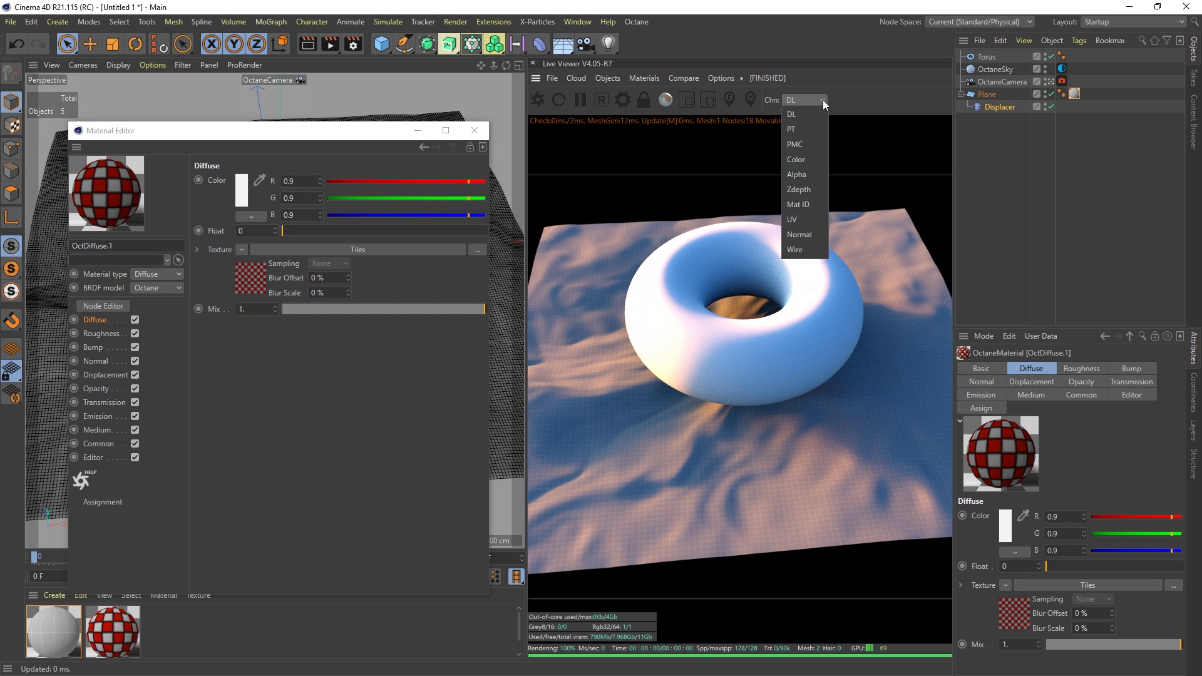
click(805, 128)
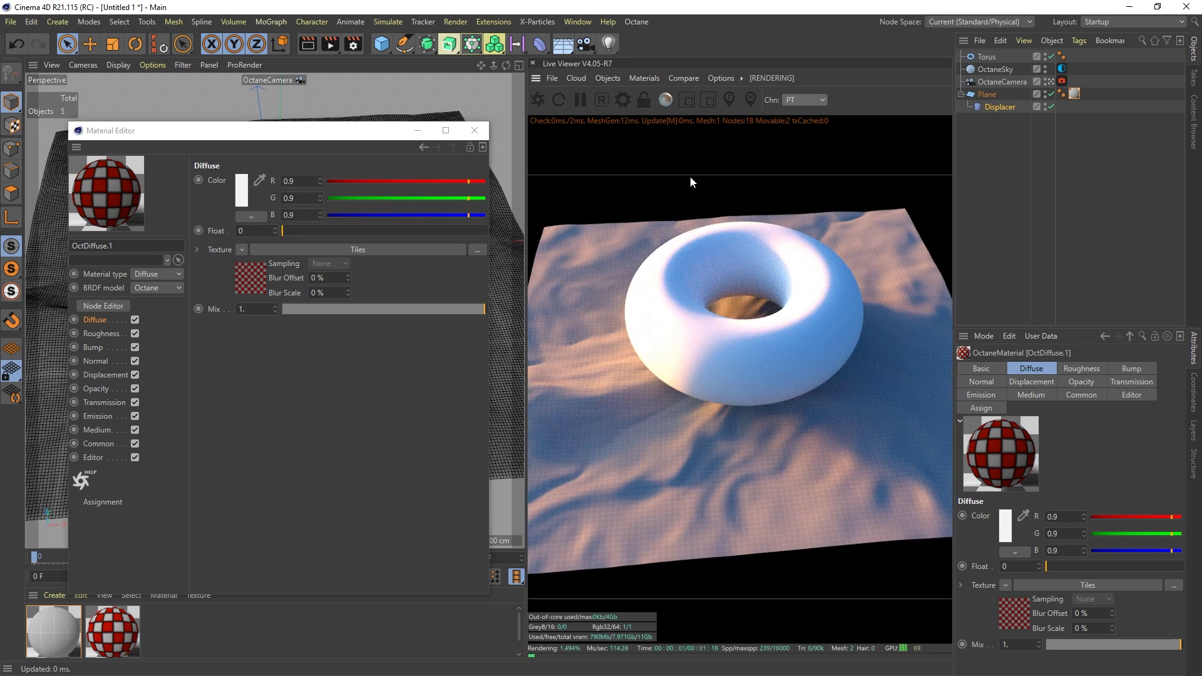
Step: Set the max samples of the Pathtracing kernel to 400 in the Octane settings
click(623, 100)
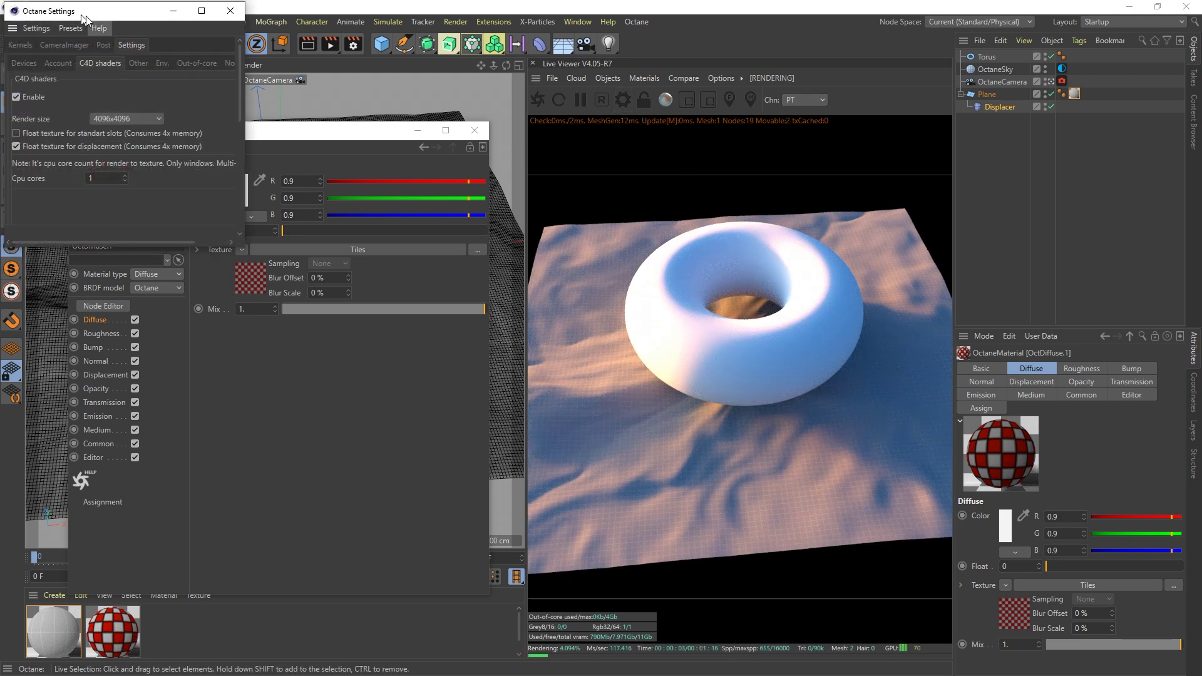
drag(18, 16, 212, 97)
click(427, 94)
click(623, 100)
click(24, 46)
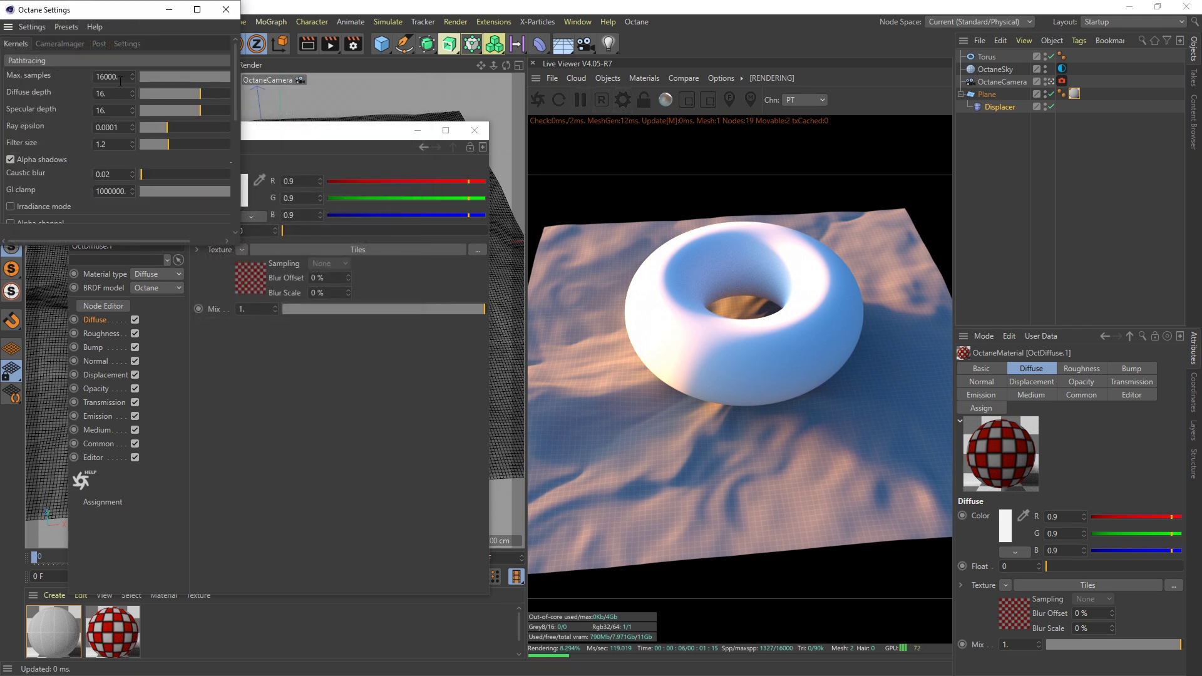
drag(141, 15, 557, 170)
drag(545, 229, 514, 226)
text(400)
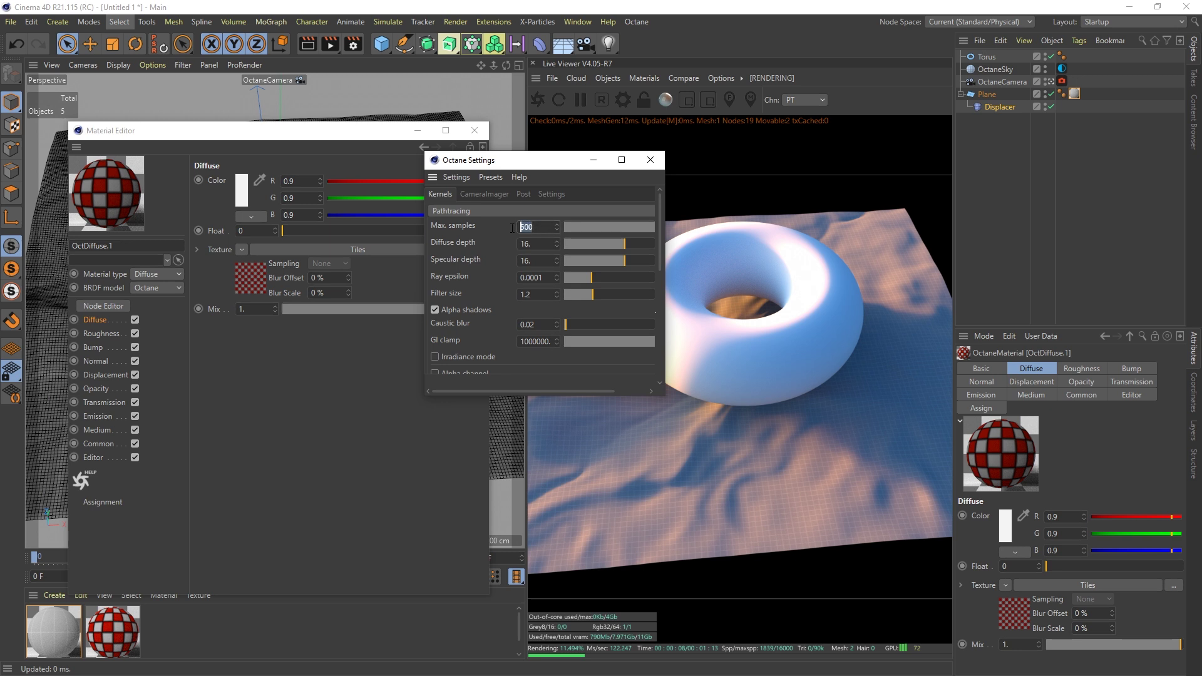
key(Return)
Step: Set the Pathtracing diffuse depth and specular depth to 8
double_click(529, 244)
text(8)
double_click(525, 260)
text(8)
key(Return)
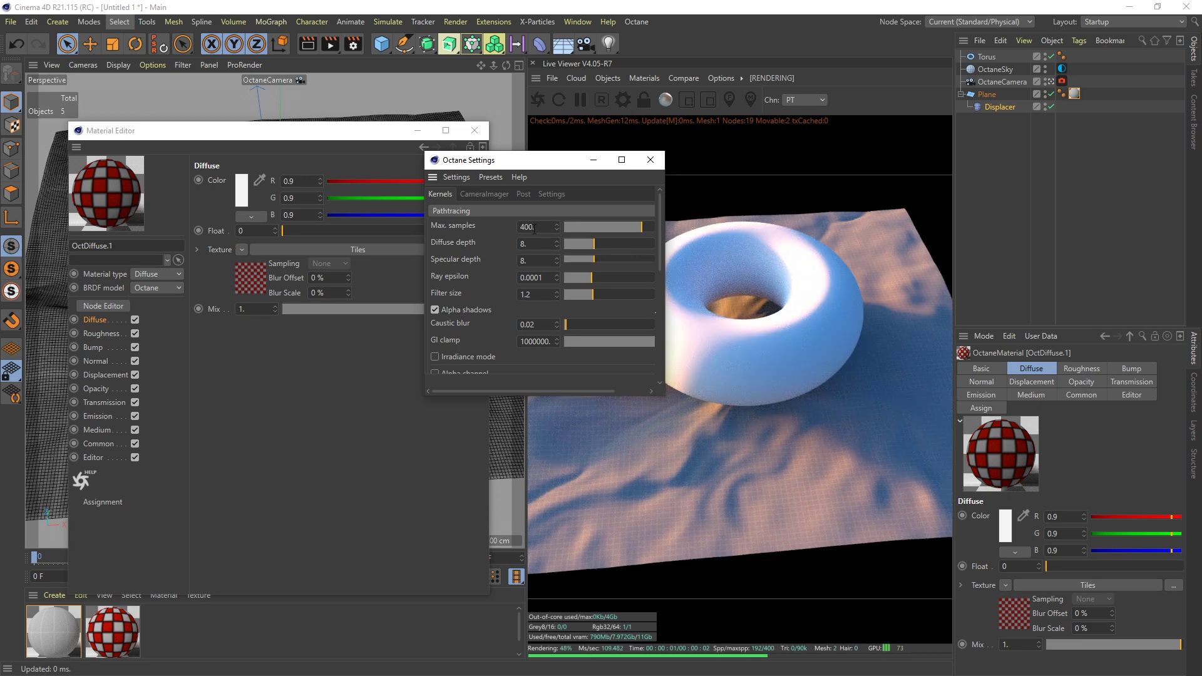
Step: Set the GI clamp of the Pathtracing kernel to 1
double_click(535, 341)
text(1)
key(Return)
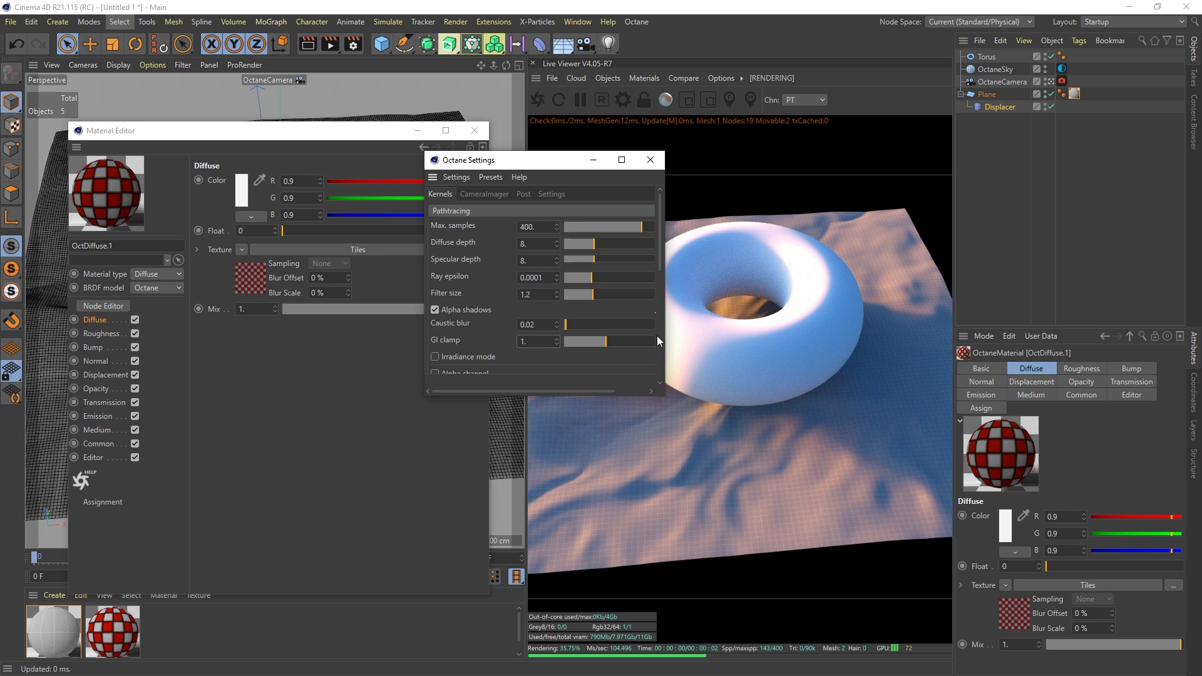
Step: Try a GI clamp of 10 on the Pathtracing kernel
click(517, 341)
scroll(550, 288, down, 2)
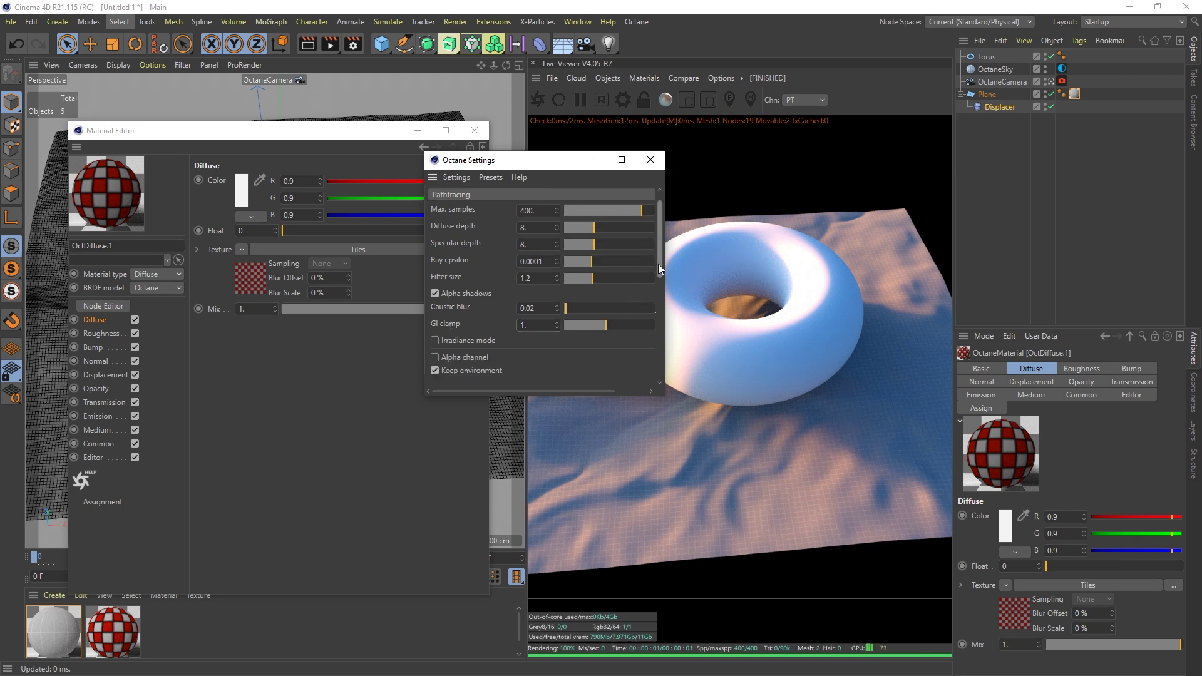
text(10)
key(Return)
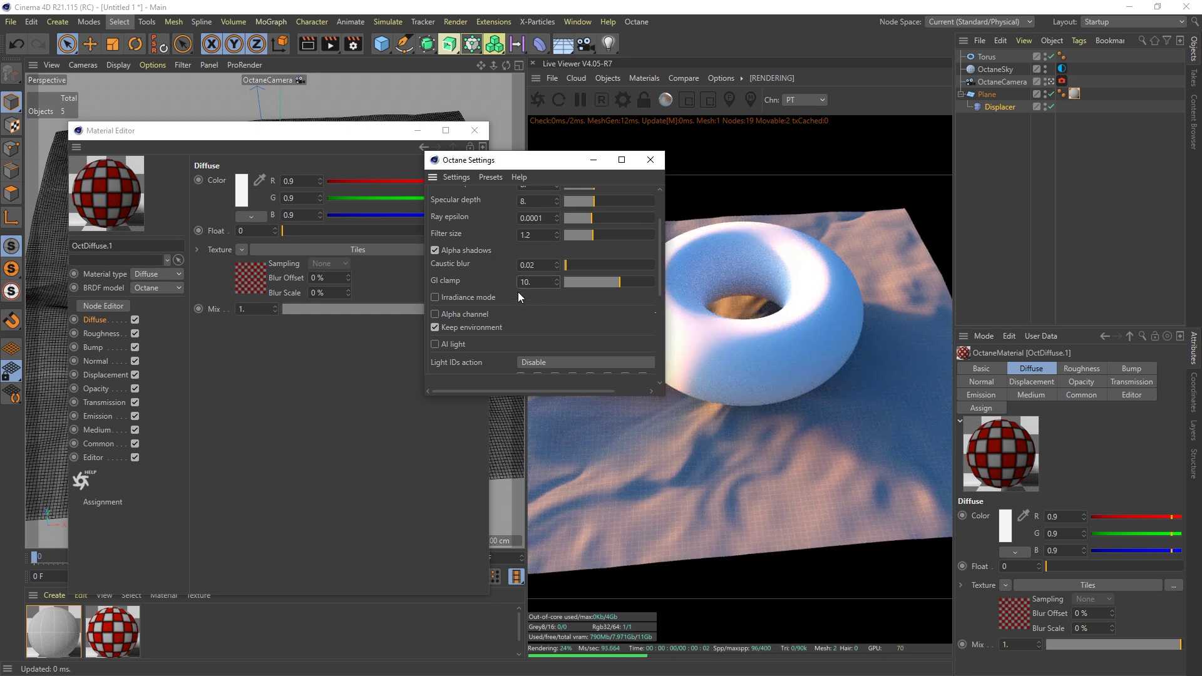
Step: Return the Pathtracing GI clamp to 1 and close the Octane settings
drag(540, 285, 517, 285)
text(1)
key(Return)
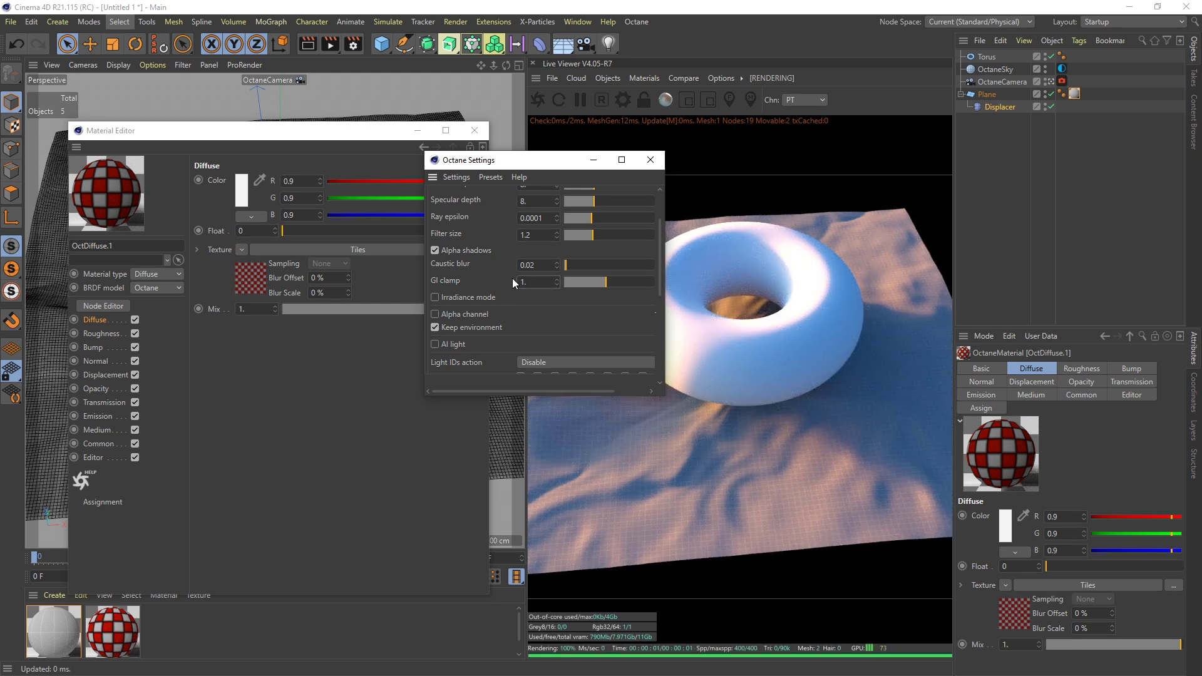
drag(659, 264, 662, 229)
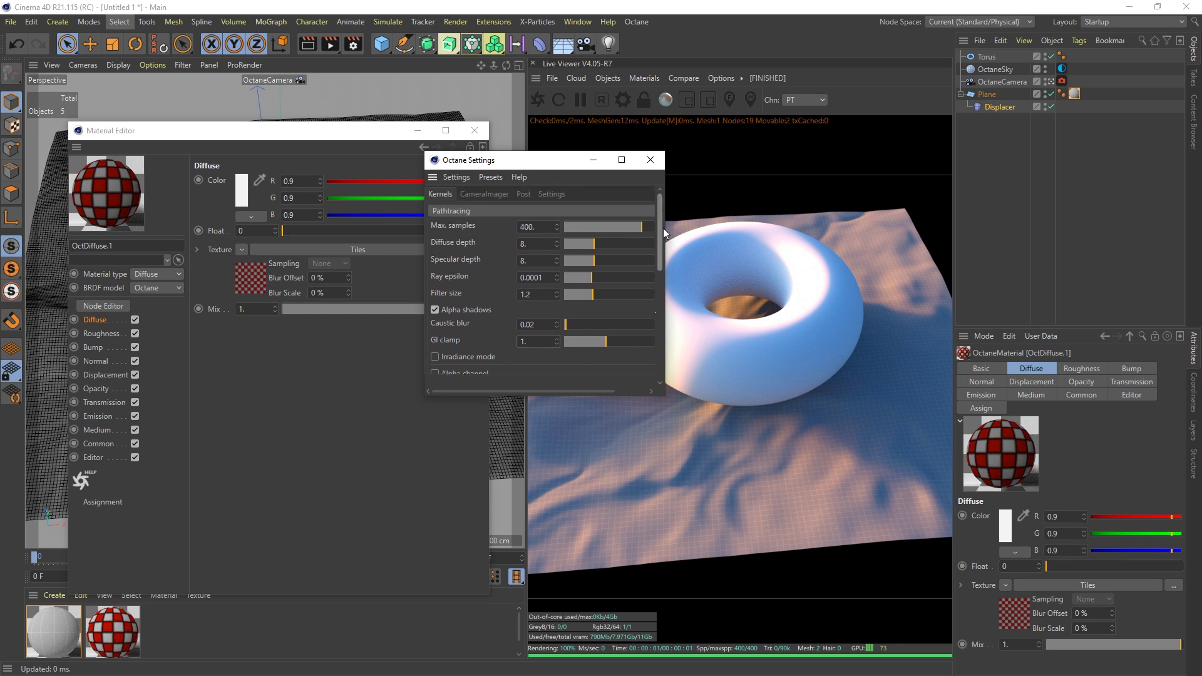
click(650, 160)
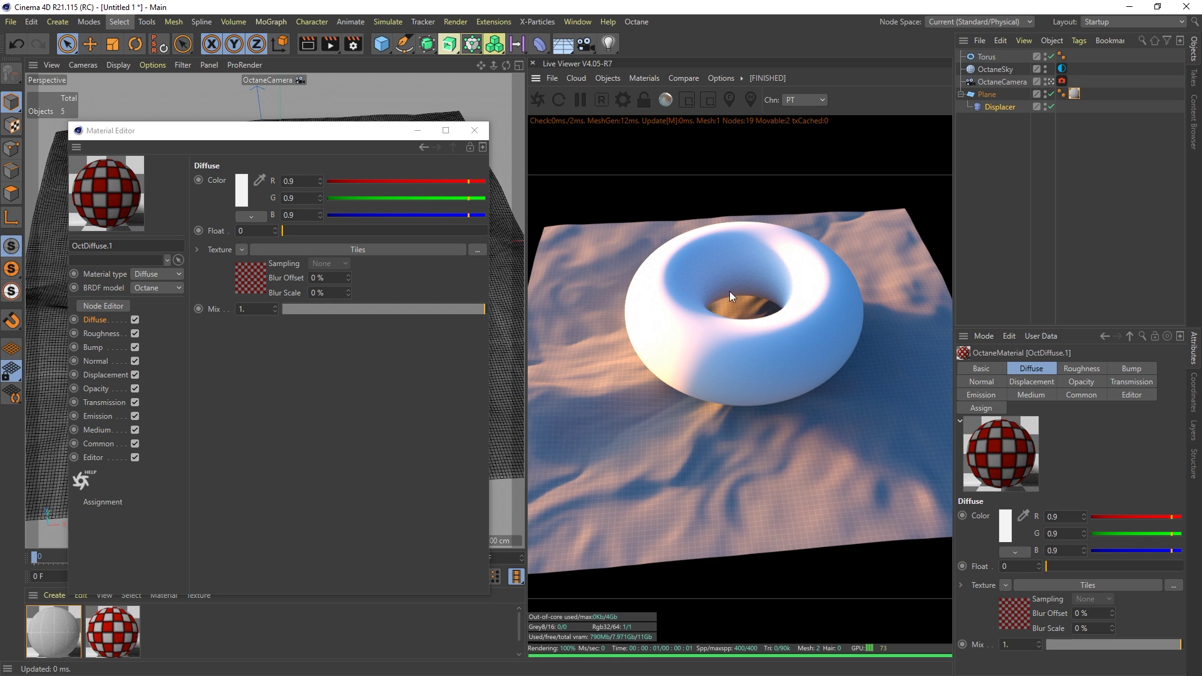
Step: Open the Tiles shader properties of OctDiffuse.1 and apply that material to the Plane object
drag(232, 132, 247, 121)
click(333, 236)
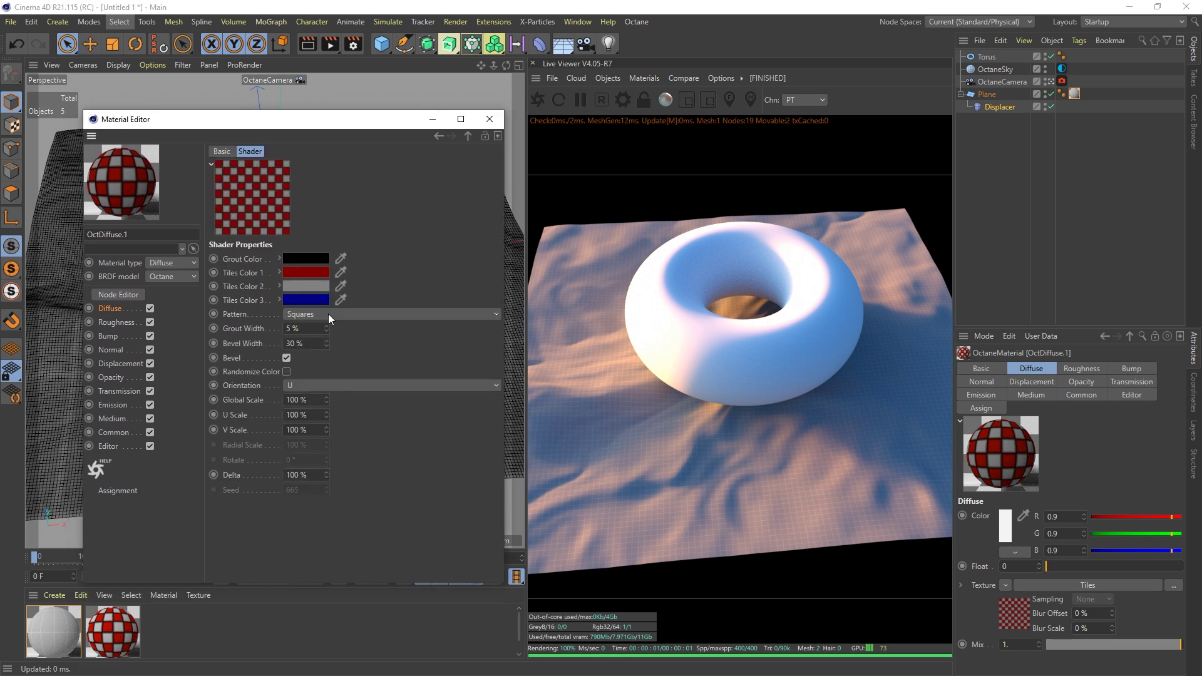
drag(113, 629, 987, 95)
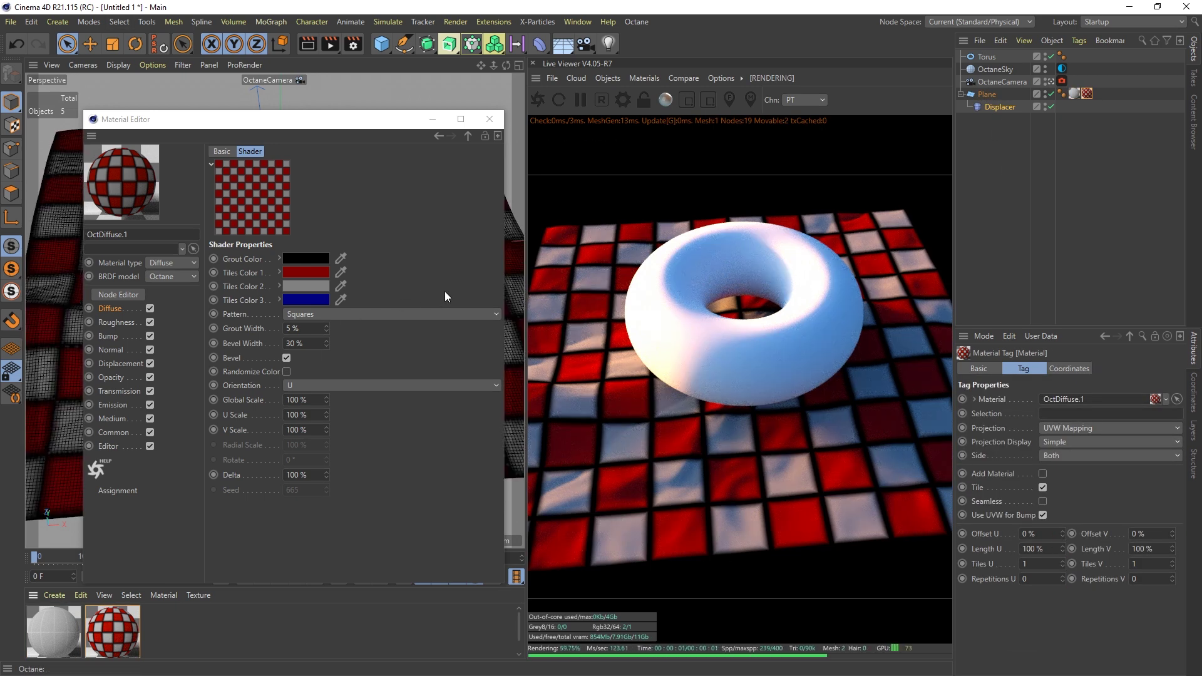
Step: Set the bevel width of the OctDiffuse.1 Tiles shader to 5 %
double_click(306, 344)
text(5)
key(Return)
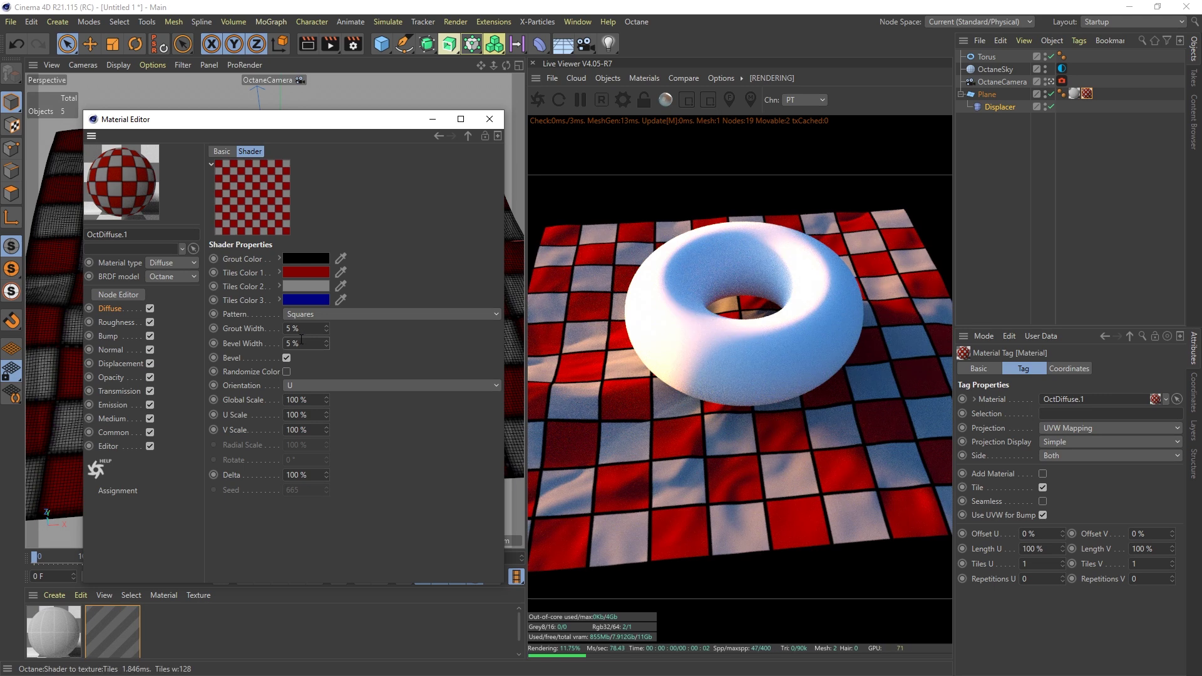
Step: Set Tiles Color 1 of the OctDiffuse.1 Tiles shader to a muted yellow, HSV 61°, 47 %, 69 %
click(315, 275)
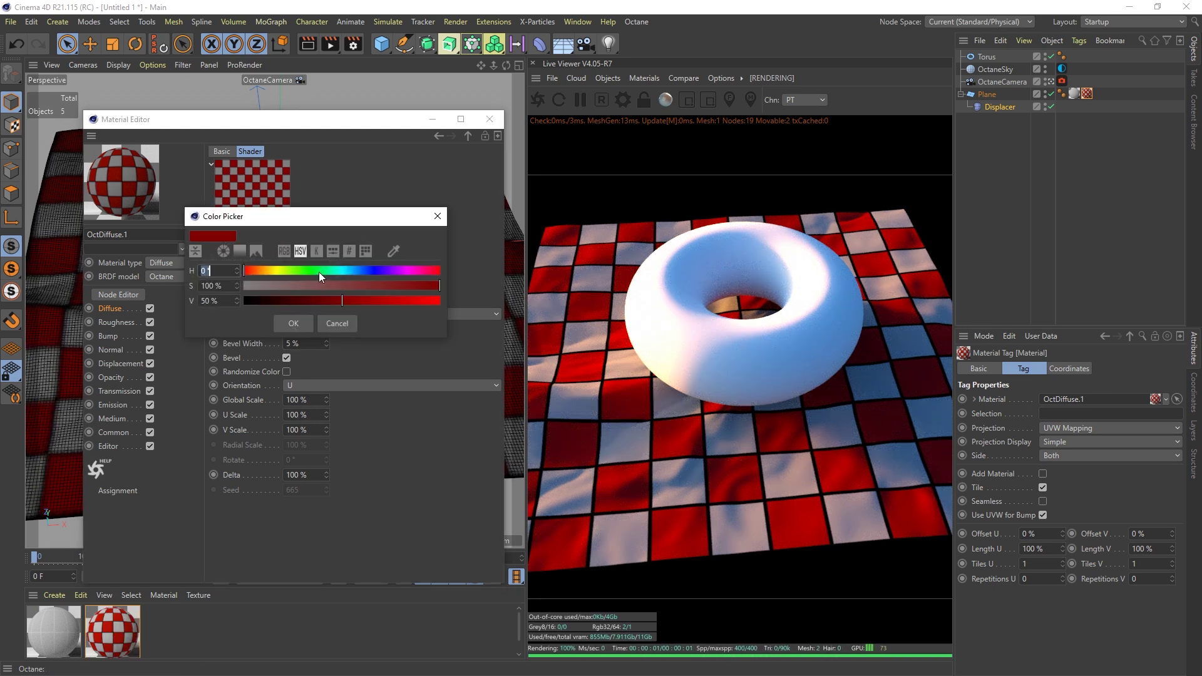
click(277, 270)
click(336, 286)
drag(335, 286, 244, 286)
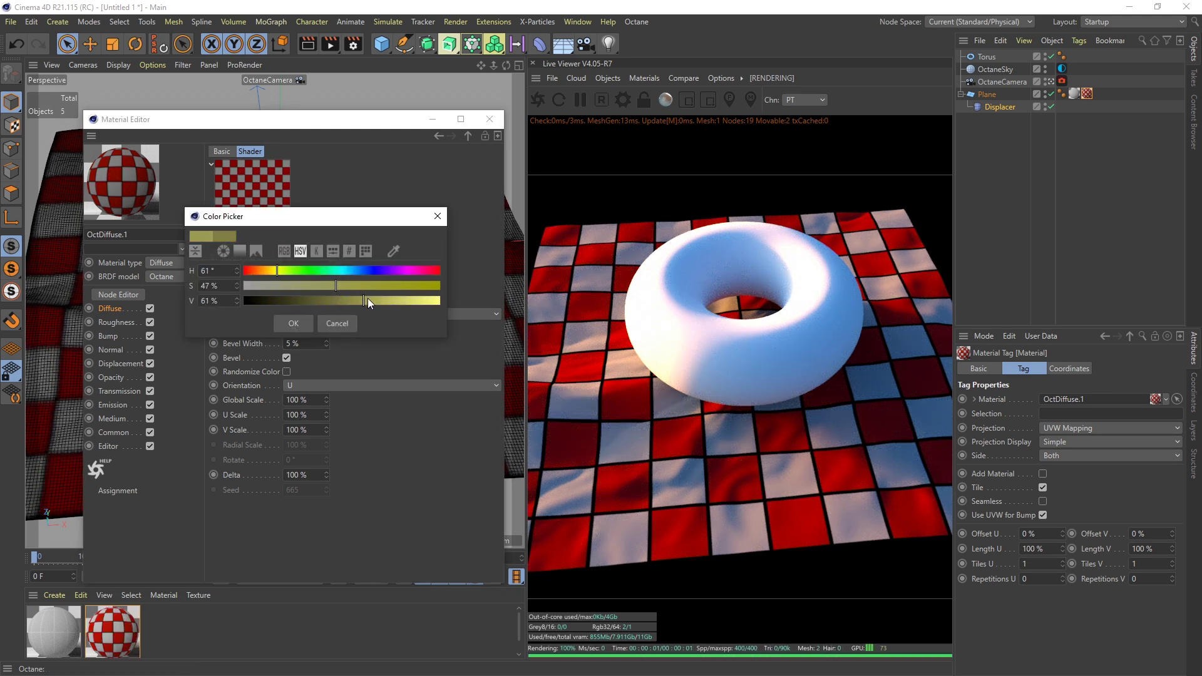
click(292, 323)
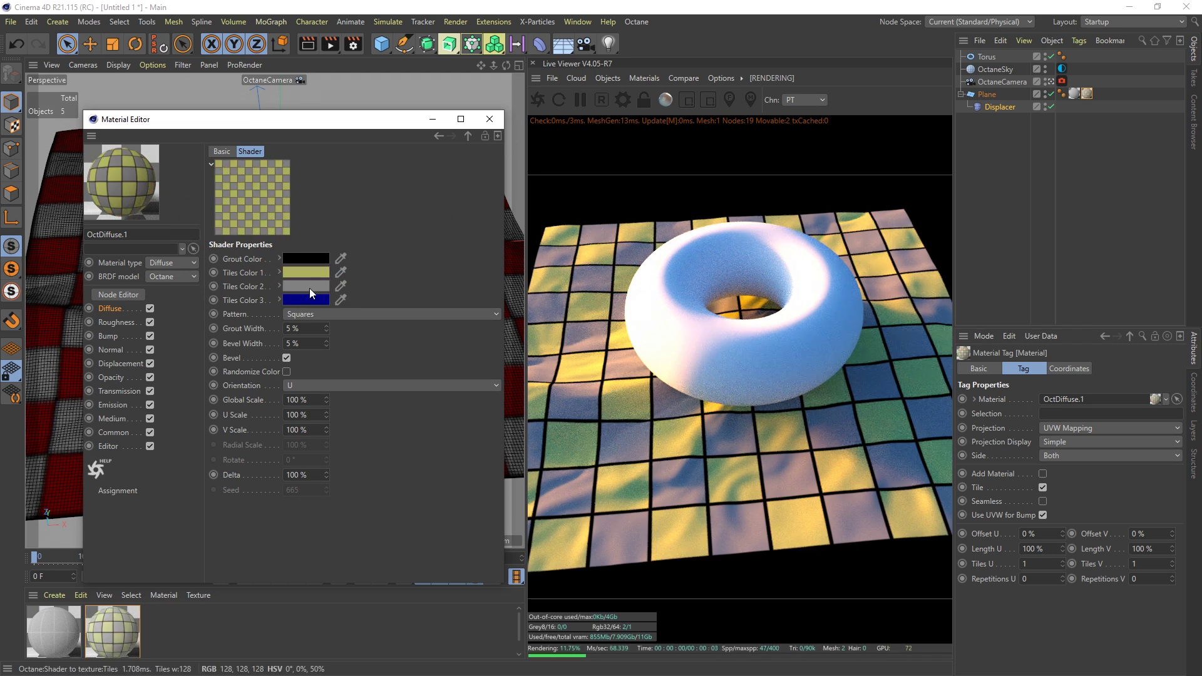
Step: Set Tiles Color 2 of the OctDiffuse.1 Tiles shader to an orange-brown
click(309, 288)
click(285, 285)
click(256, 285)
click(367, 299)
click(294, 334)
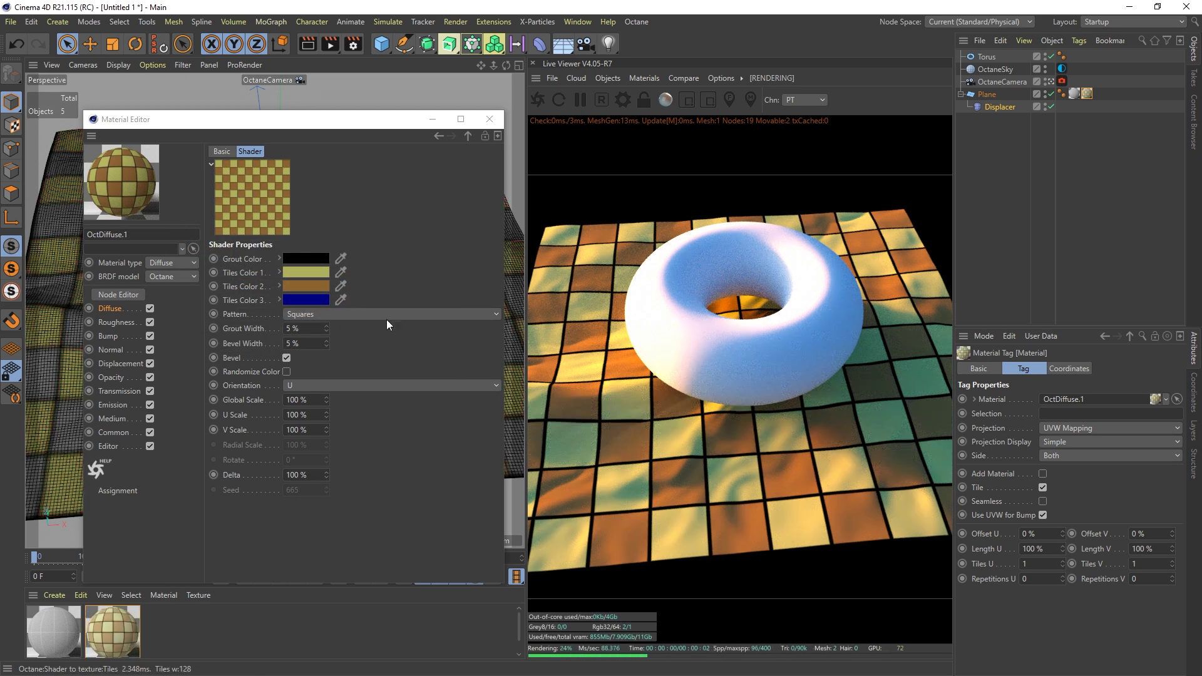
Step: Change Tiles Color 1 of the OctDiffuse.1 Tiles shader to a crimson pink
click(313, 270)
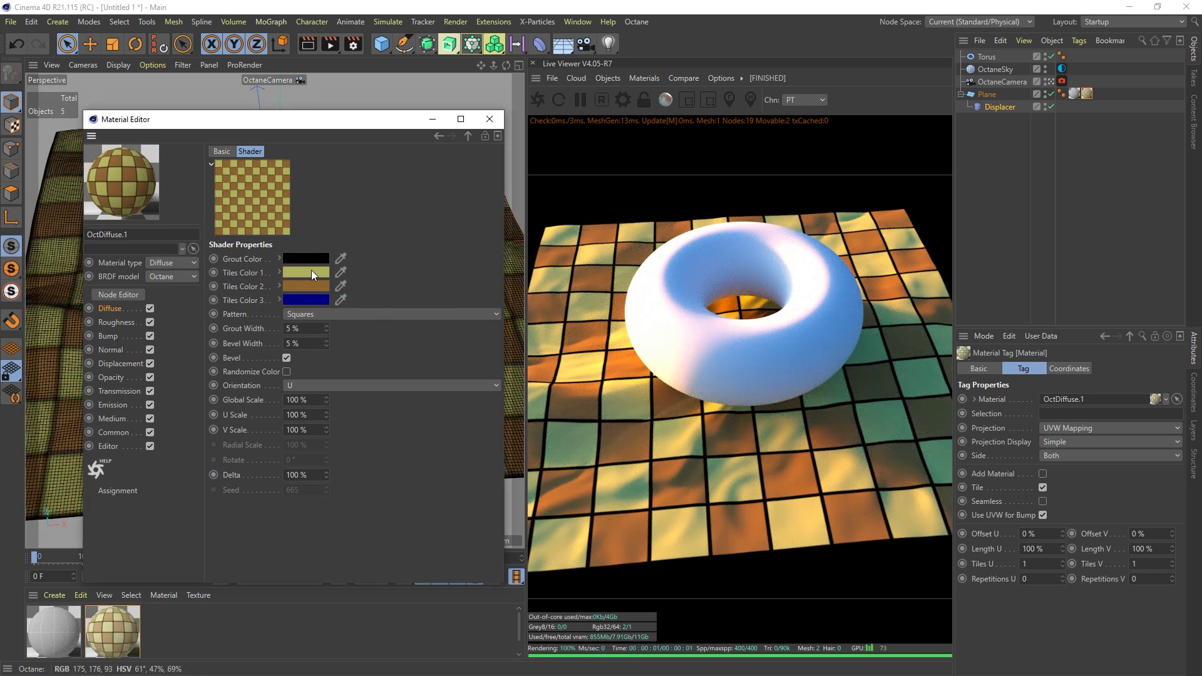
click(325, 266)
mouse_move(333, 268)
mouse_down()
mouse_move(415, 272)
mouse_move(379, 281)
mouse_move(389, 281)
mouse_up()
click(426, 268)
click(288, 318)
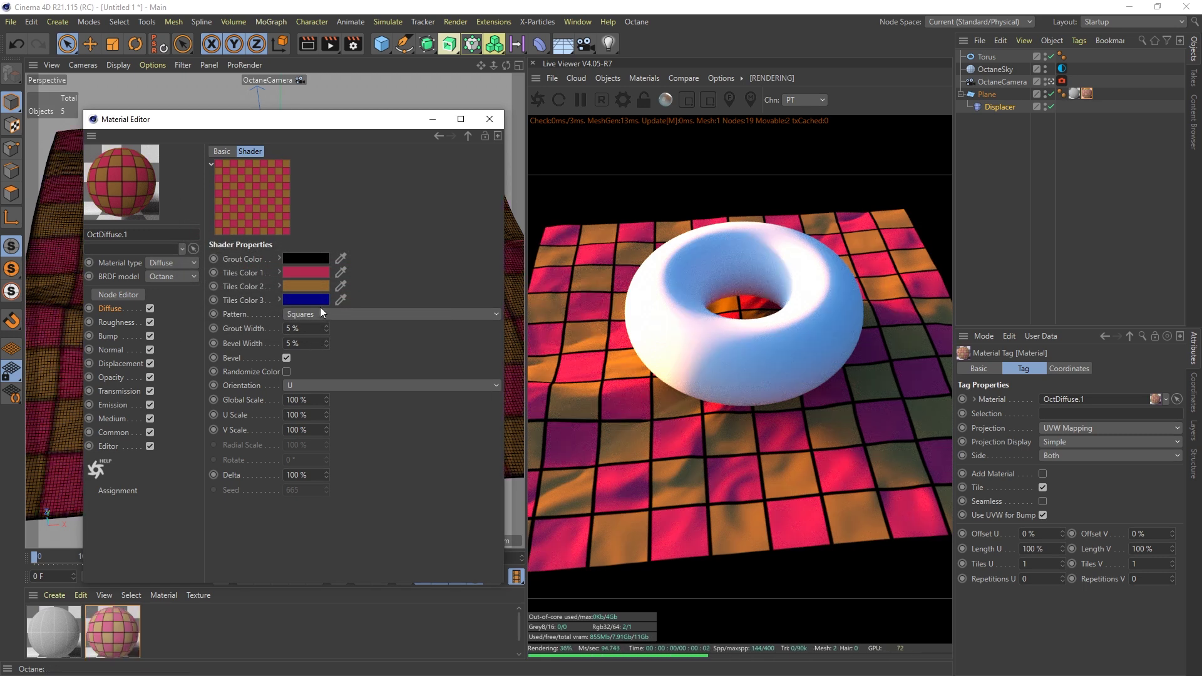
Step: Change Tiles Color 2 of the OctDiffuse.1 Tiles shader to a bright turquoise
click(313, 284)
drag(316, 282, 337, 281)
click(385, 295)
click(384, 310)
click(288, 333)
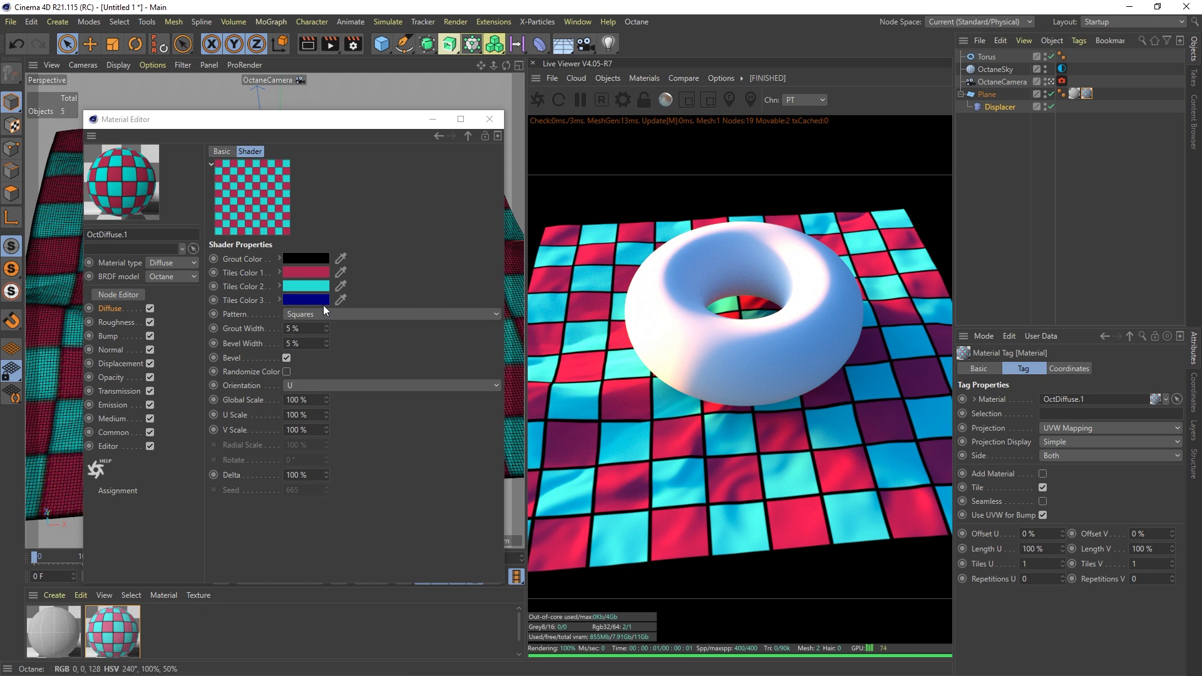
Step: Switch the Tiles pattern to Random and set its global scale to 30 %
click(495, 314)
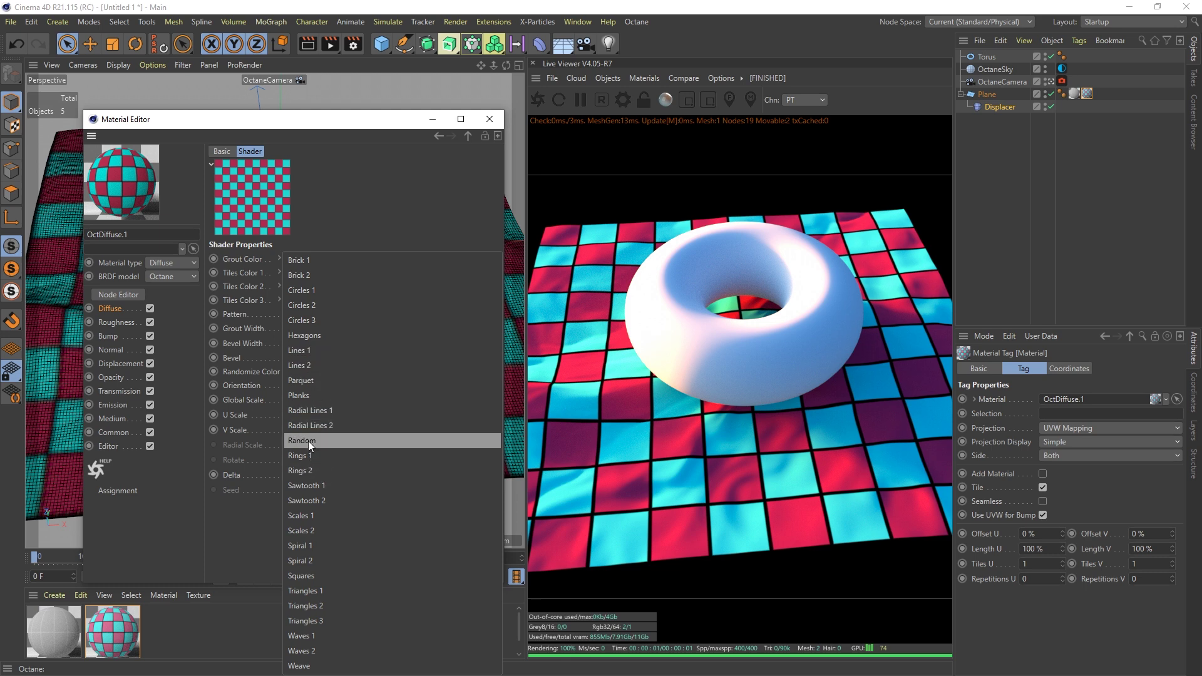
key(Escape)
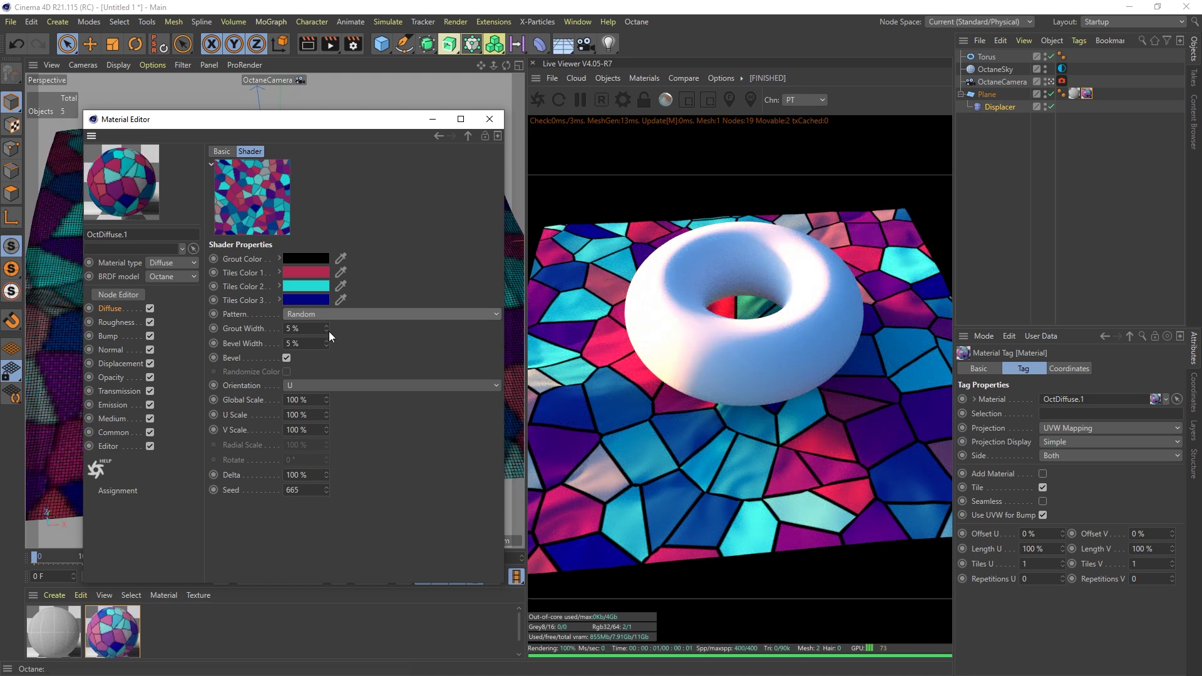
click(282, 401)
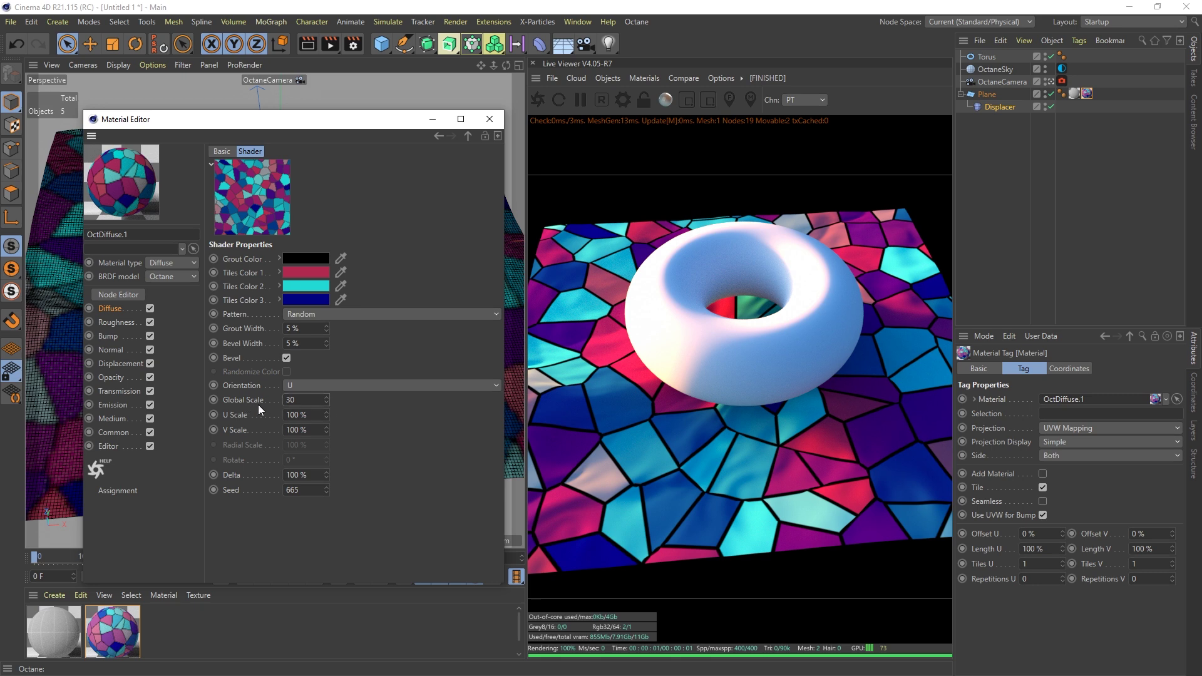
key(Return)
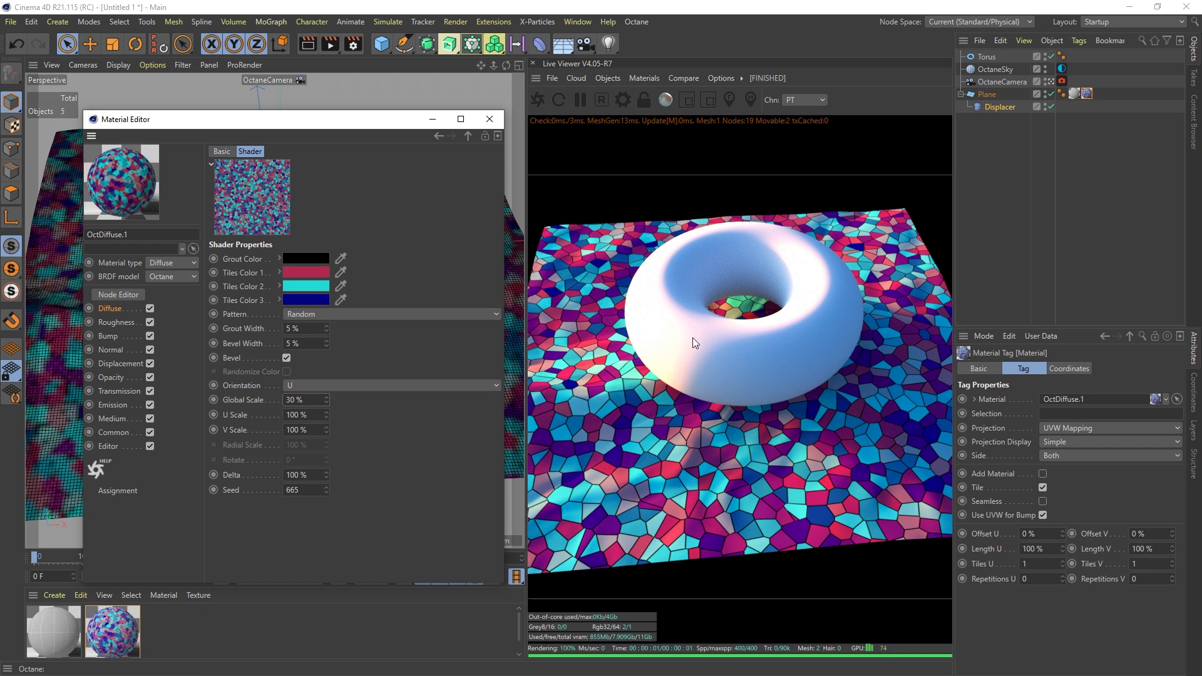
Step: Open the OctDiffuse.1 material in the Octane Node Editor and spread its Tiles and material nodes apart
click(487, 120)
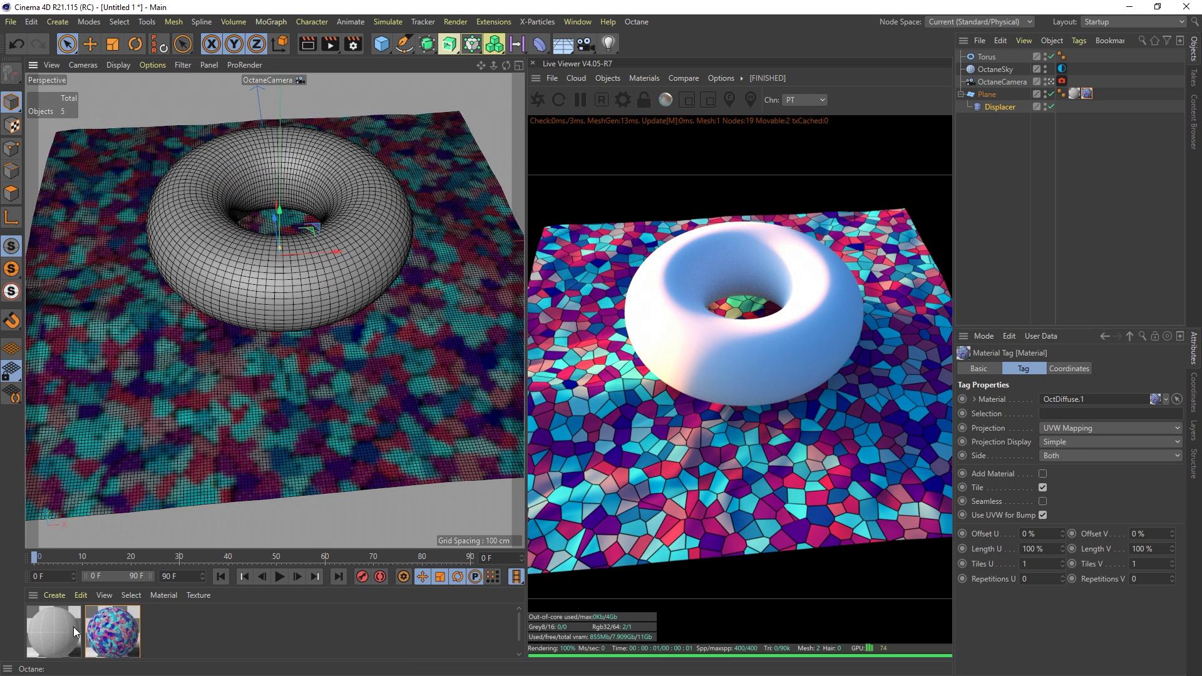
double_click(100, 631)
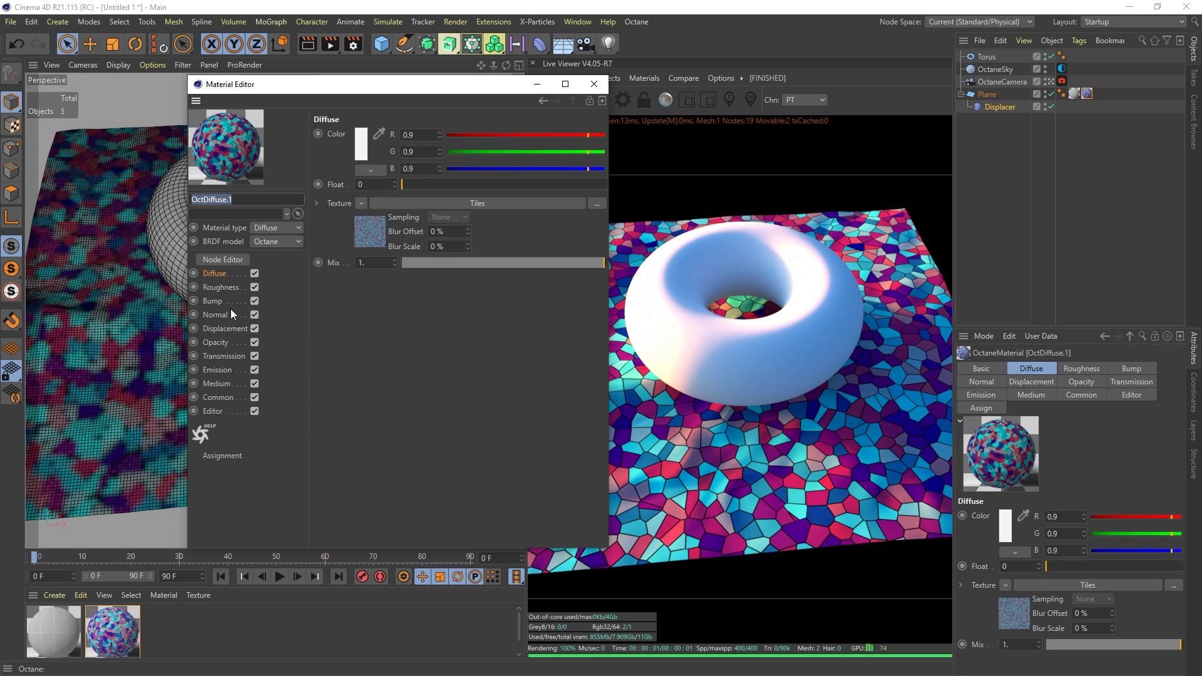
click(228, 257)
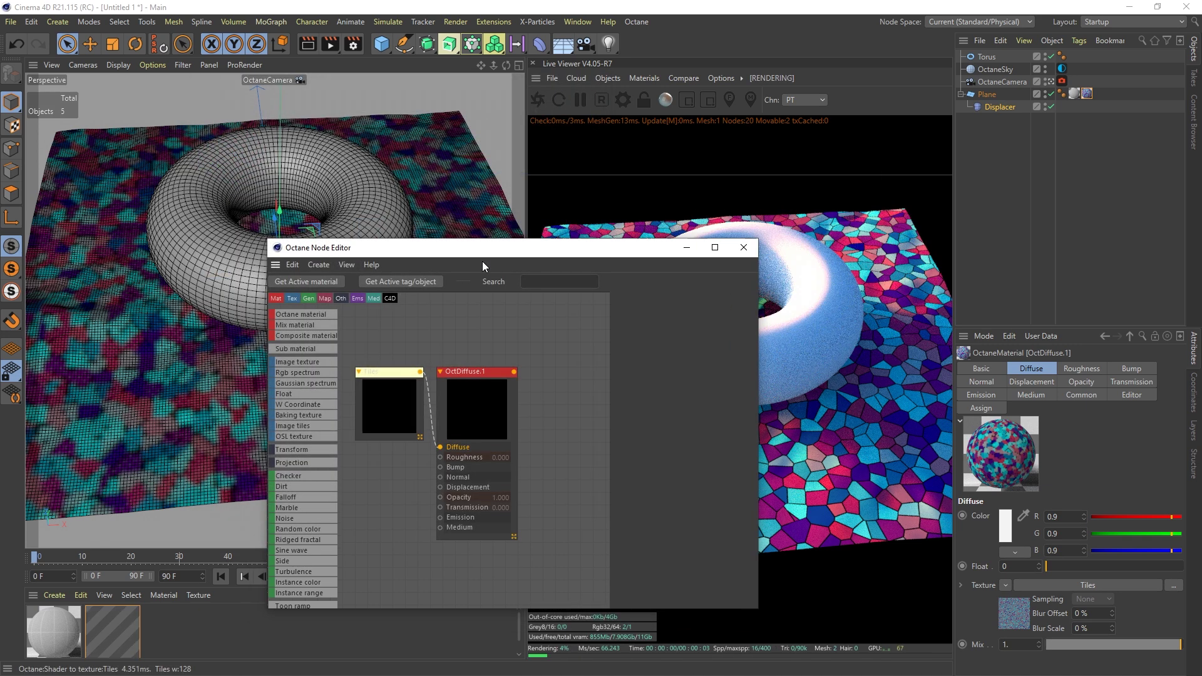
drag(482, 263, 391, 134)
click(378, 259)
drag(438, 238, 434, 236)
drag(276, 240, 299, 229)
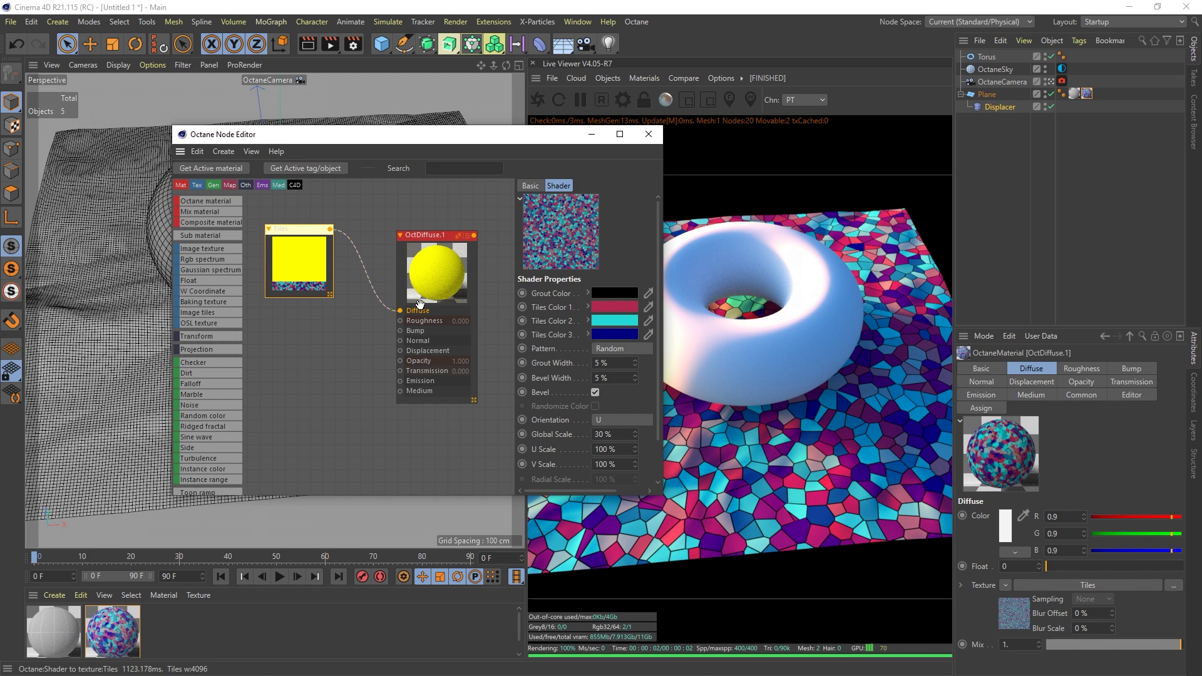
drag(405, 304, 401, 309)
scroll(313, 423, down, 1)
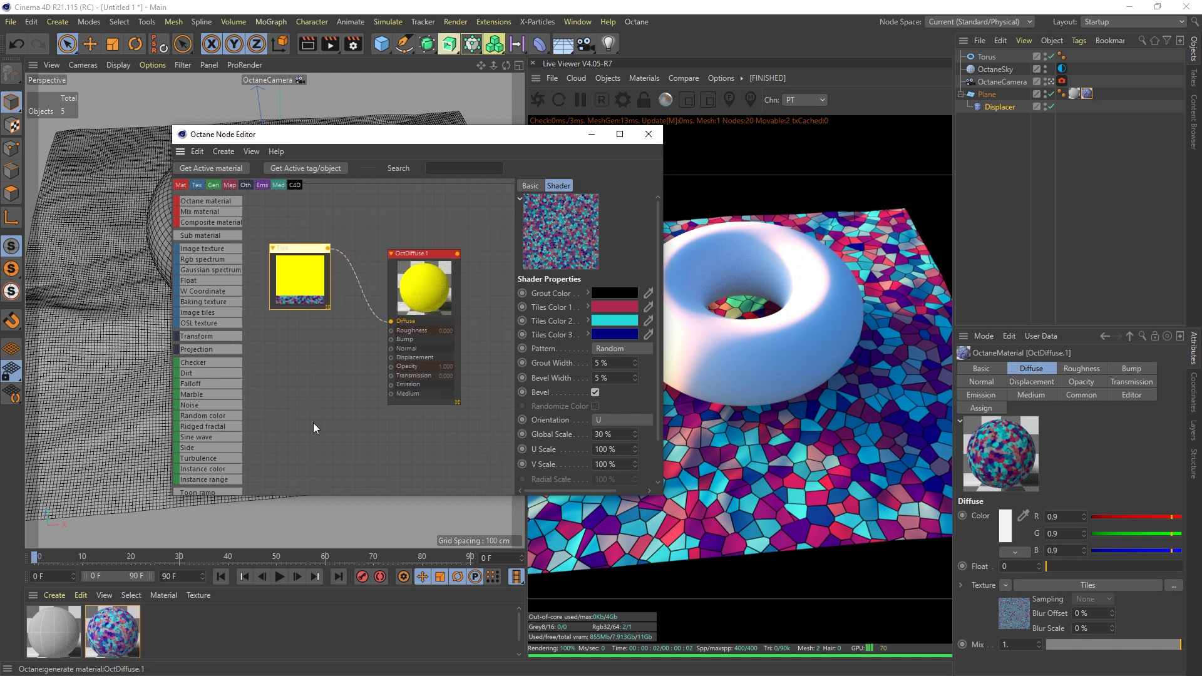
Step: Try connecting the Tiles node to the Roughness input of OctDiffuse.1
drag(327, 248, 390, 330)
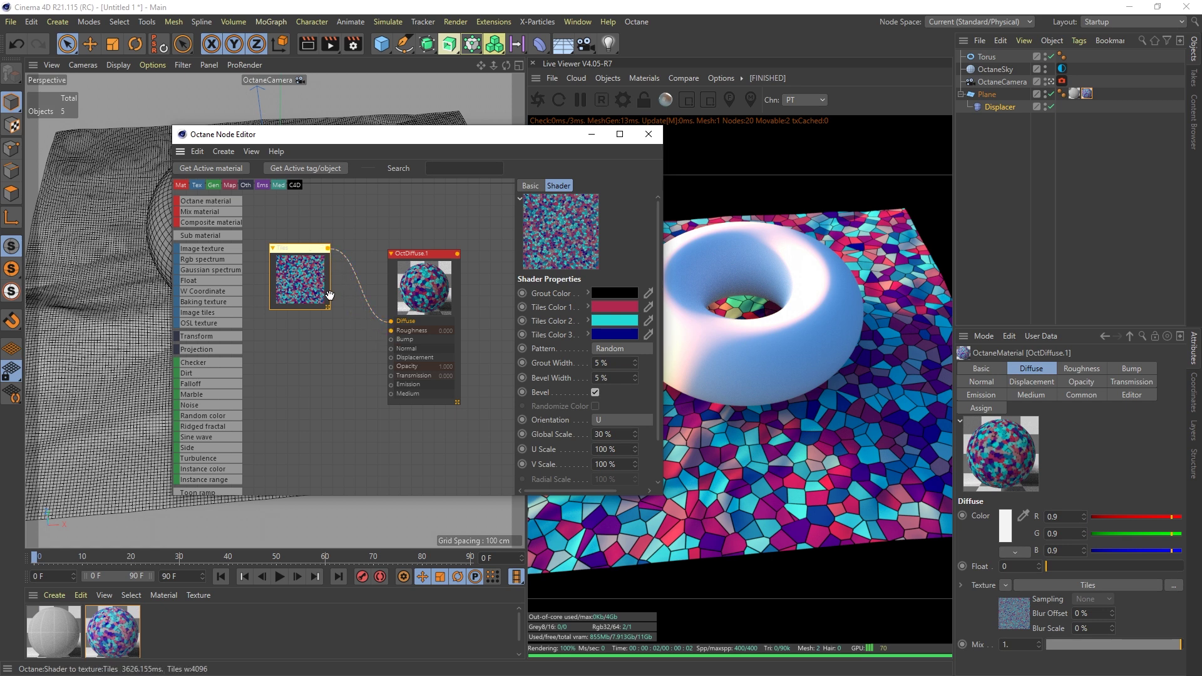
scroll(328, 337, up, 2)
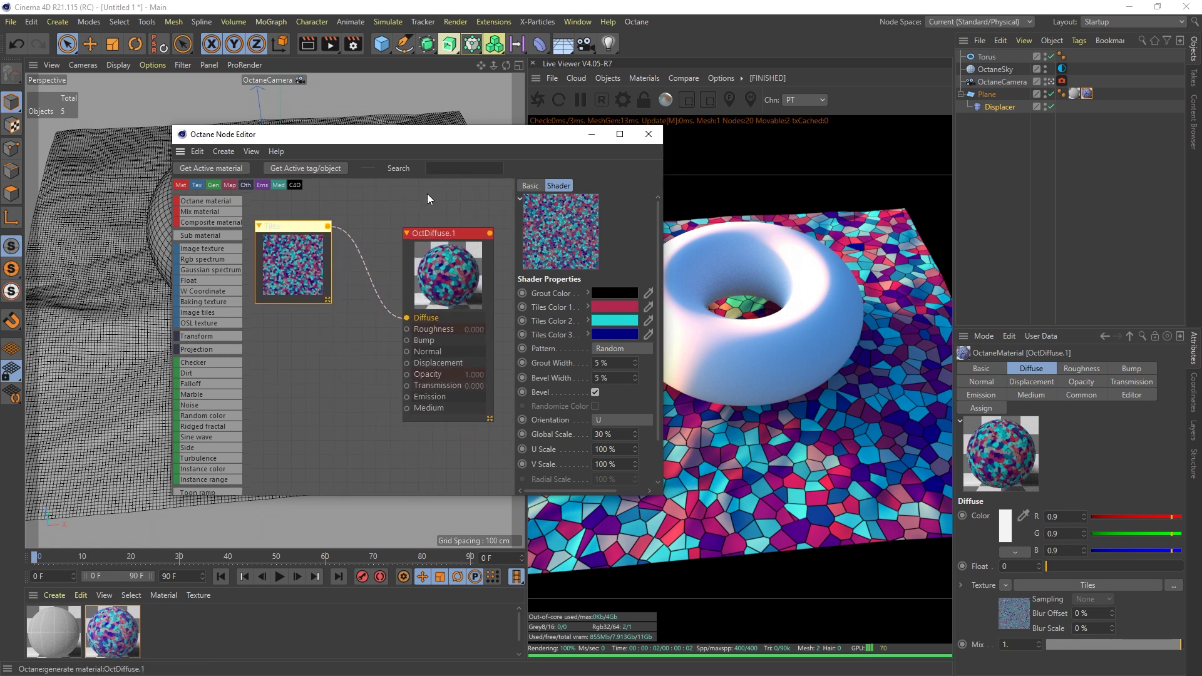
Step: Search the node list for "tiles" and browse the node categories that can be added, including C4D shaders
text(ti)
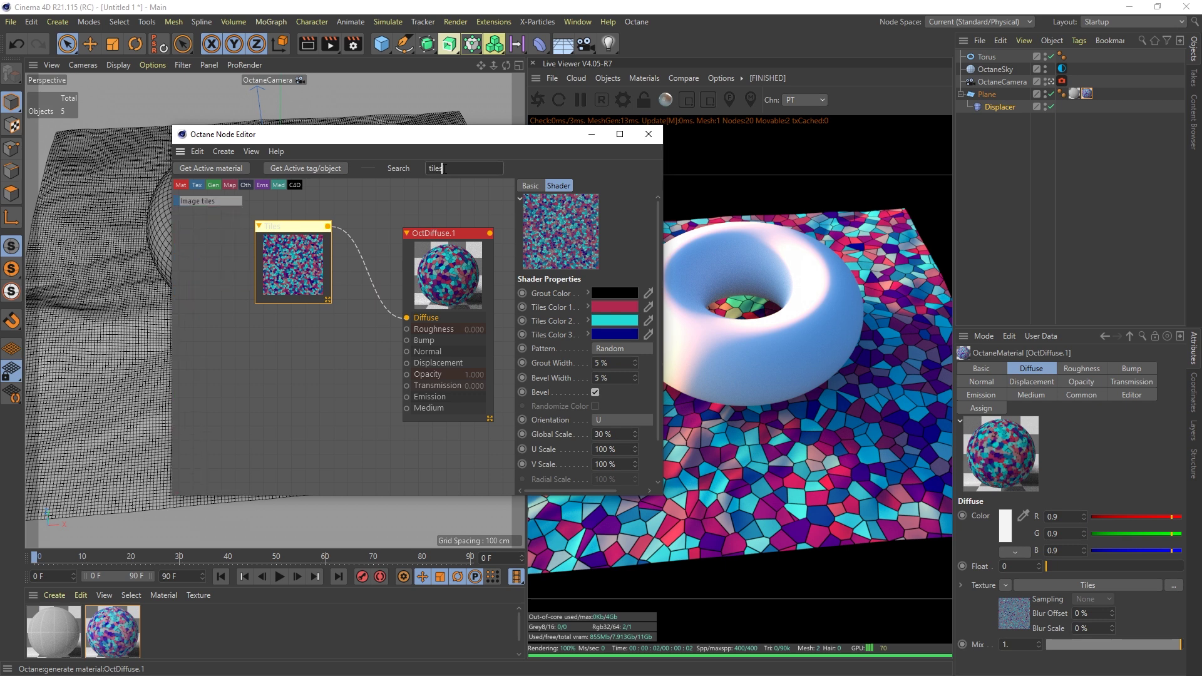
key(Escape)
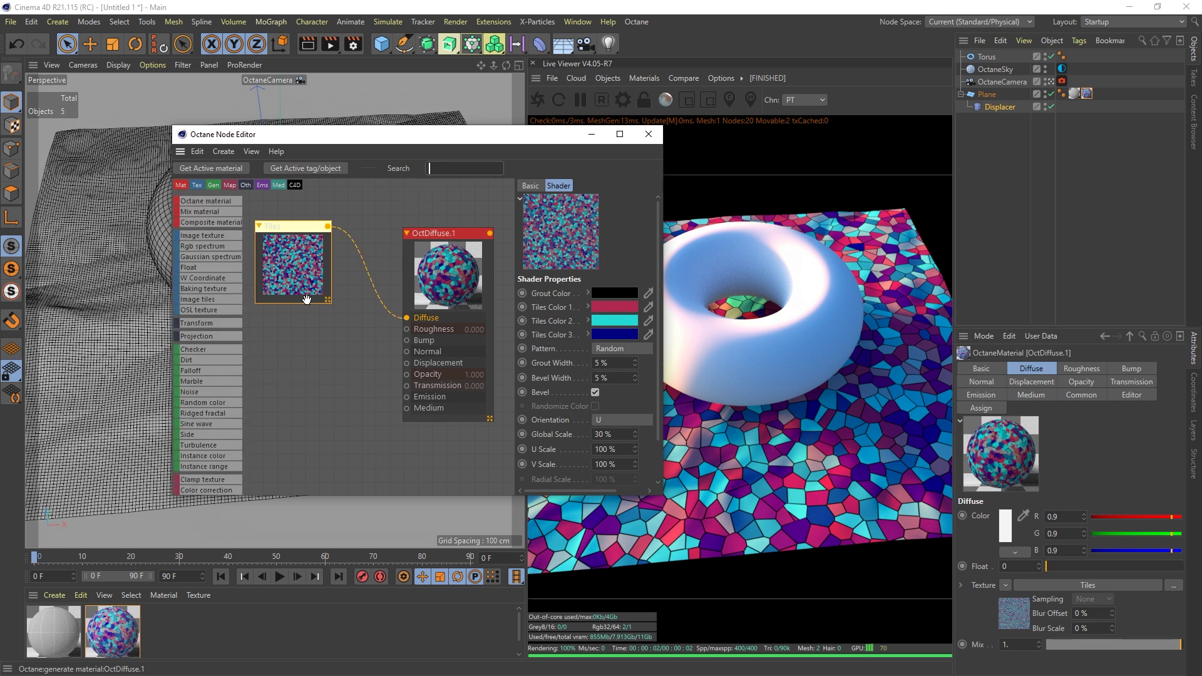
right_click(309, 392)
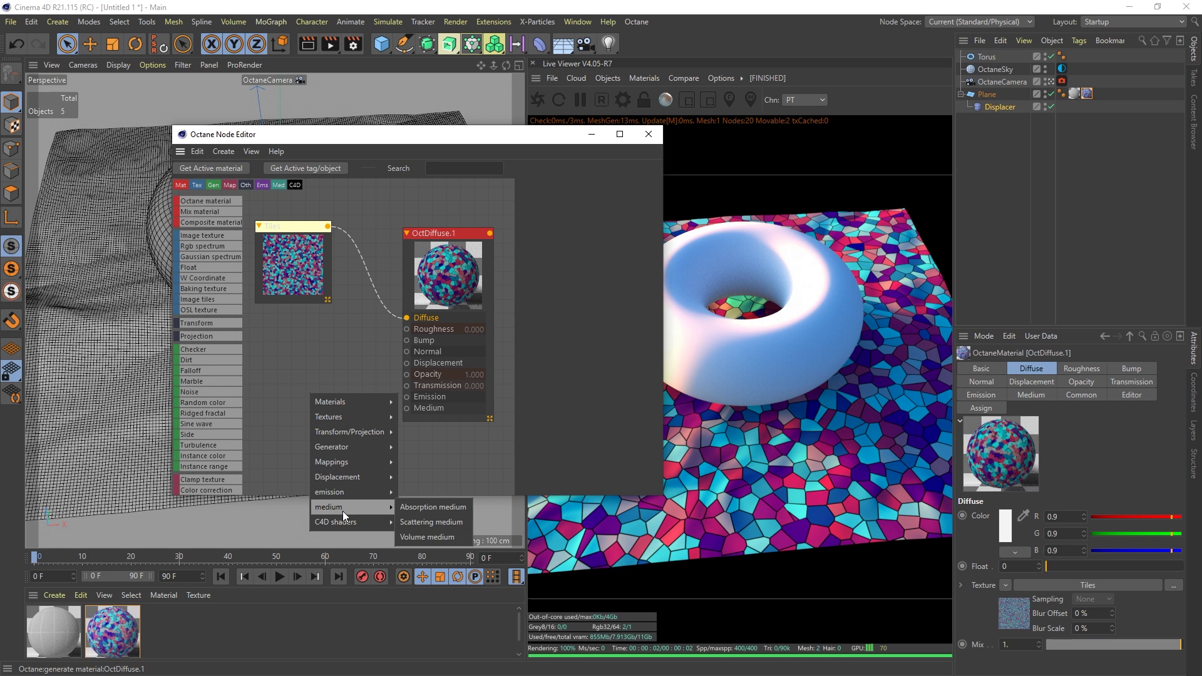
mouse_move(351, 523)
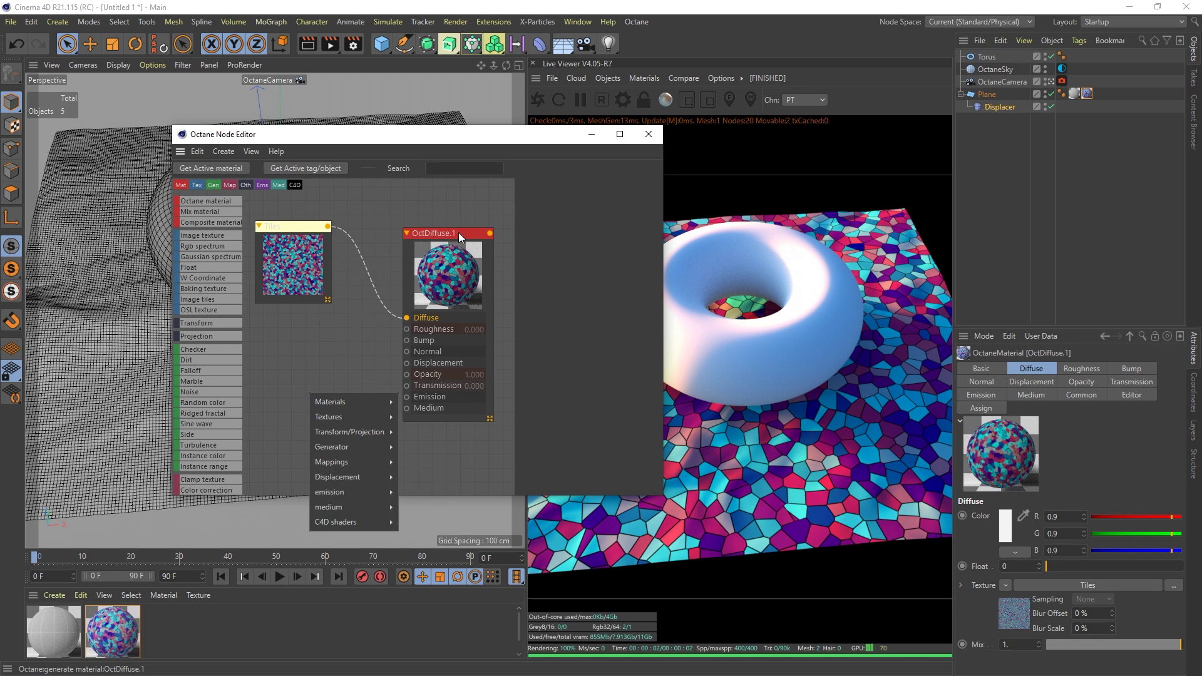
click(649, 133)
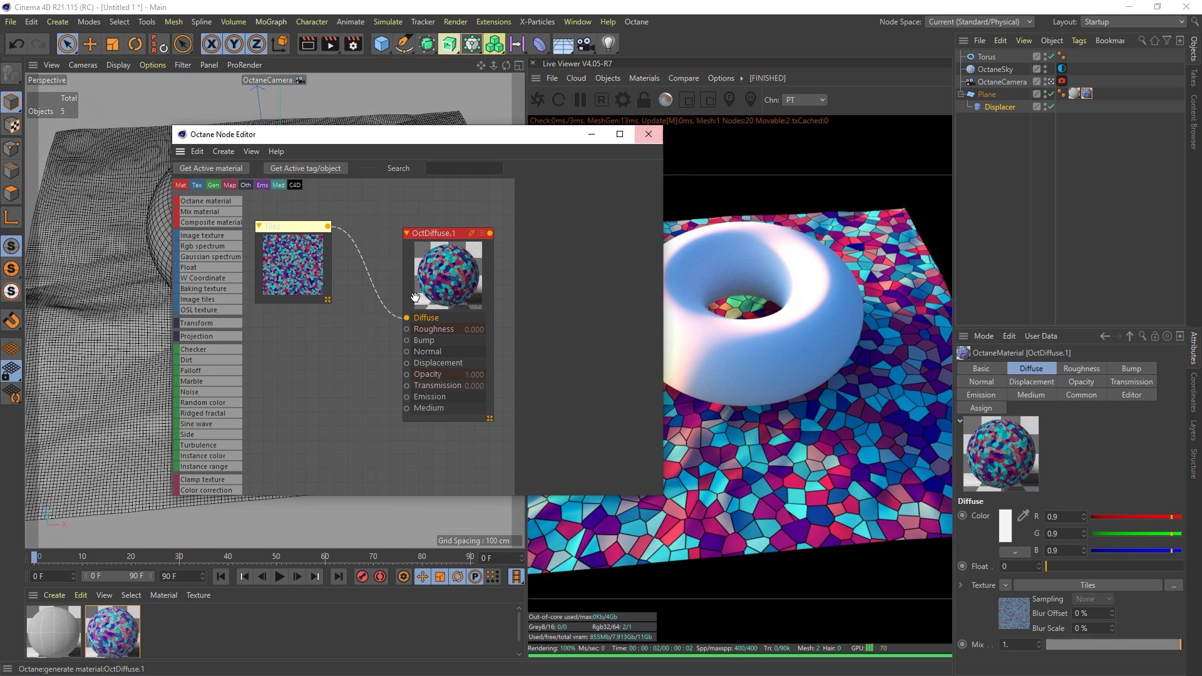
click(356, 249)
drag(328, 227, 407, 318)
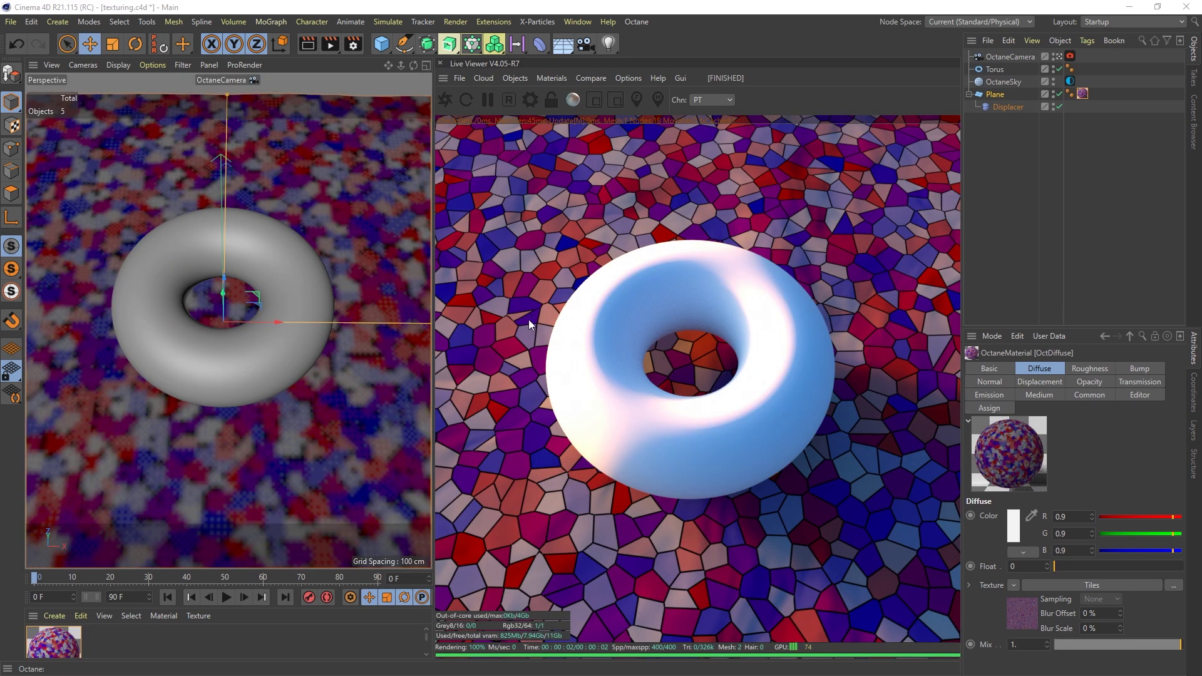
Step: Open the OctDiffuse material of texturing.c4d and copy the Tiles shader from its Diffuse texture
double_click(55, 639)
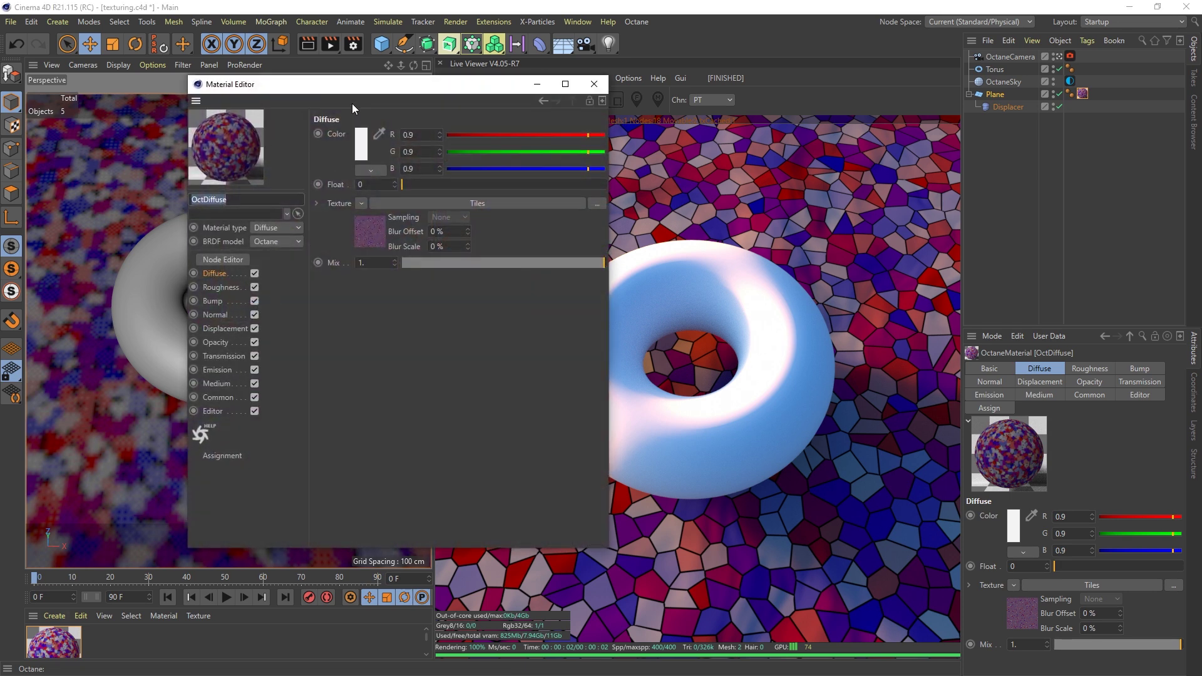
drag(350, 92, 323, 101)
click(200, 268)
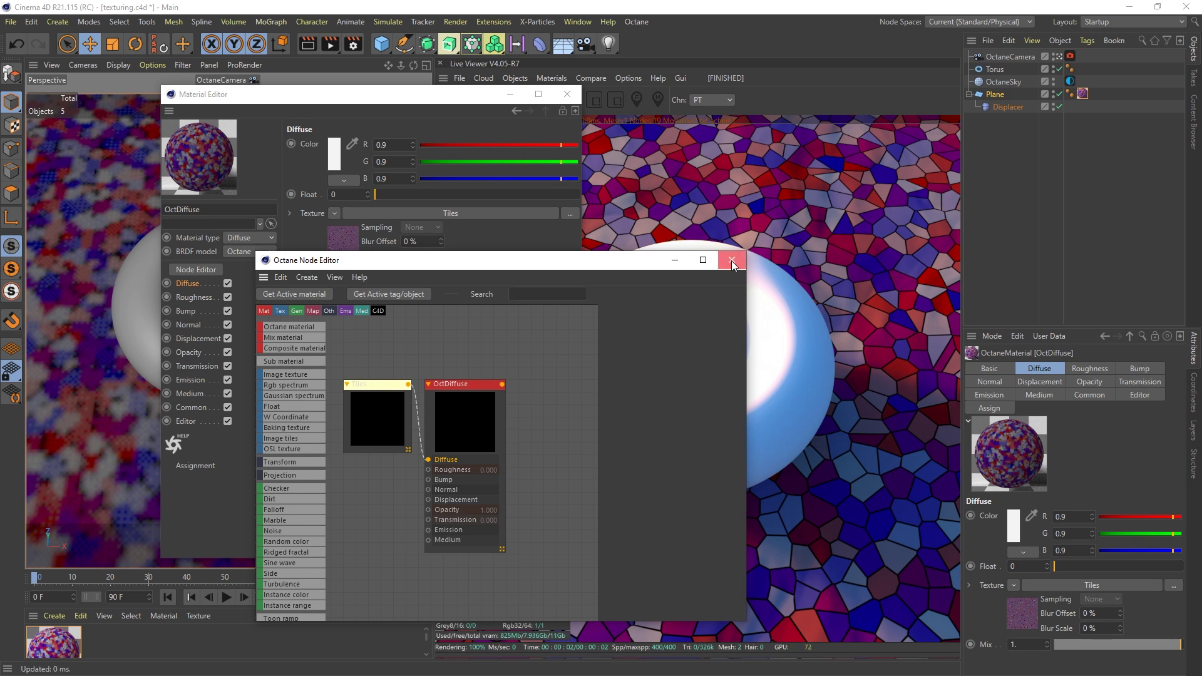
click(674, 260)
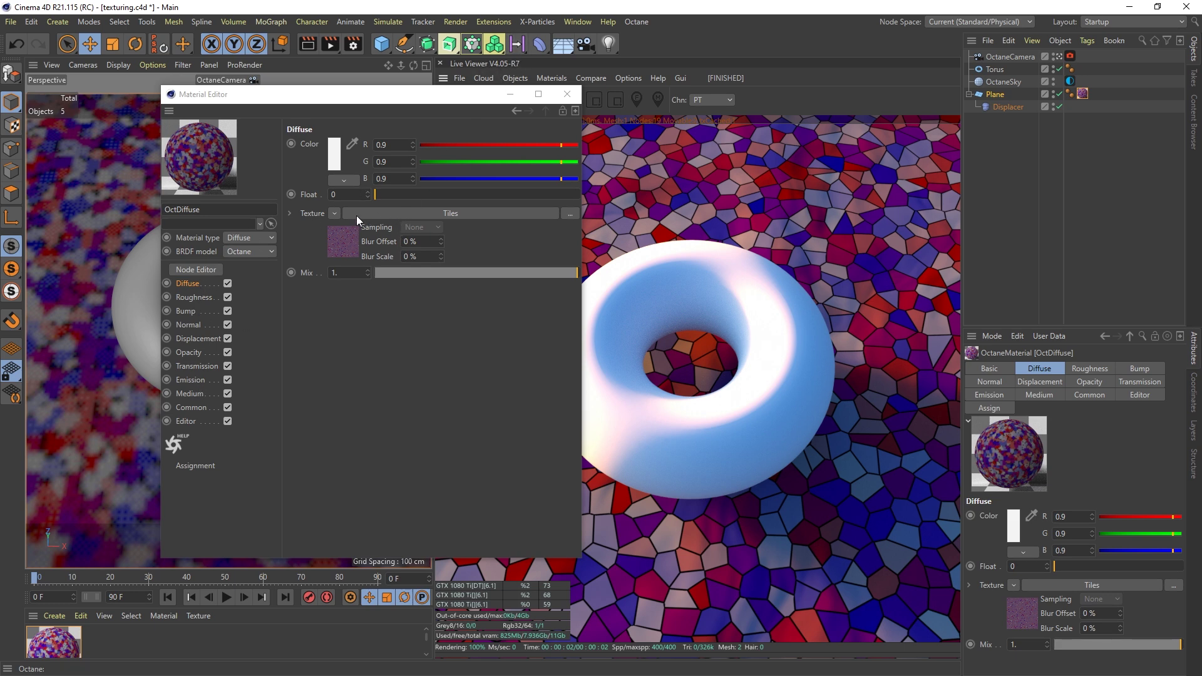
click(335, 214)
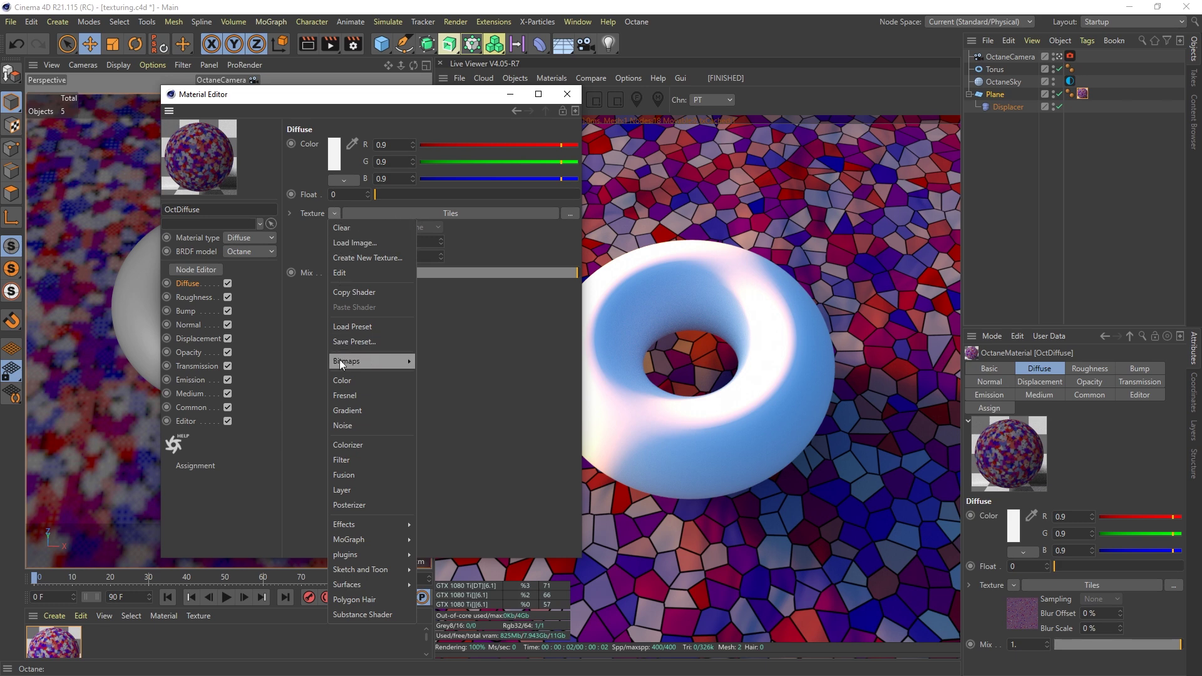
click(354, 292)
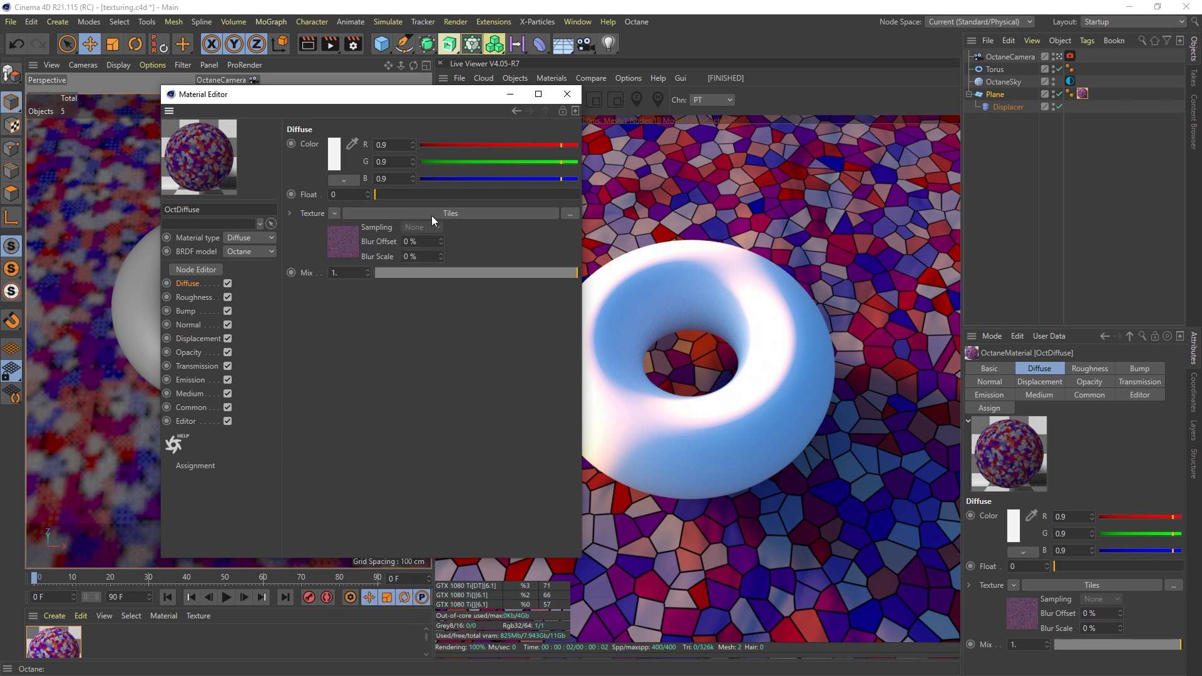
Step: Add a displacement to the OctDiffuse material and set its level of detail to 4096x4096
click(195, 338)
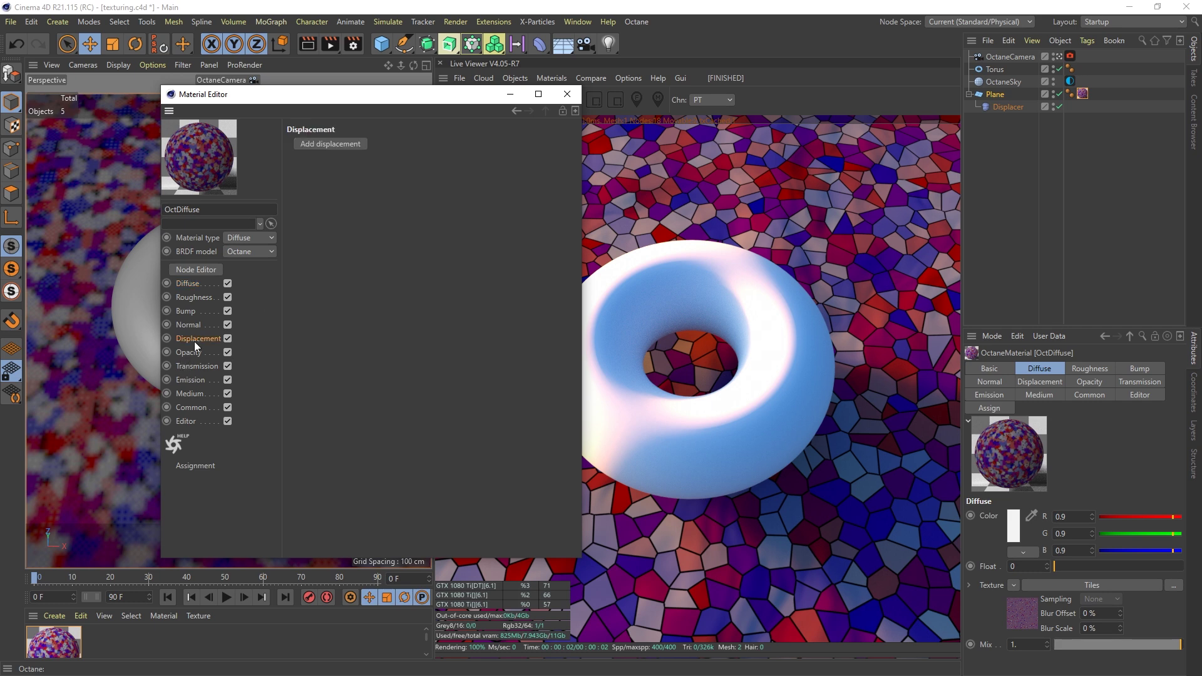
drag(336, 103, 305, 115)
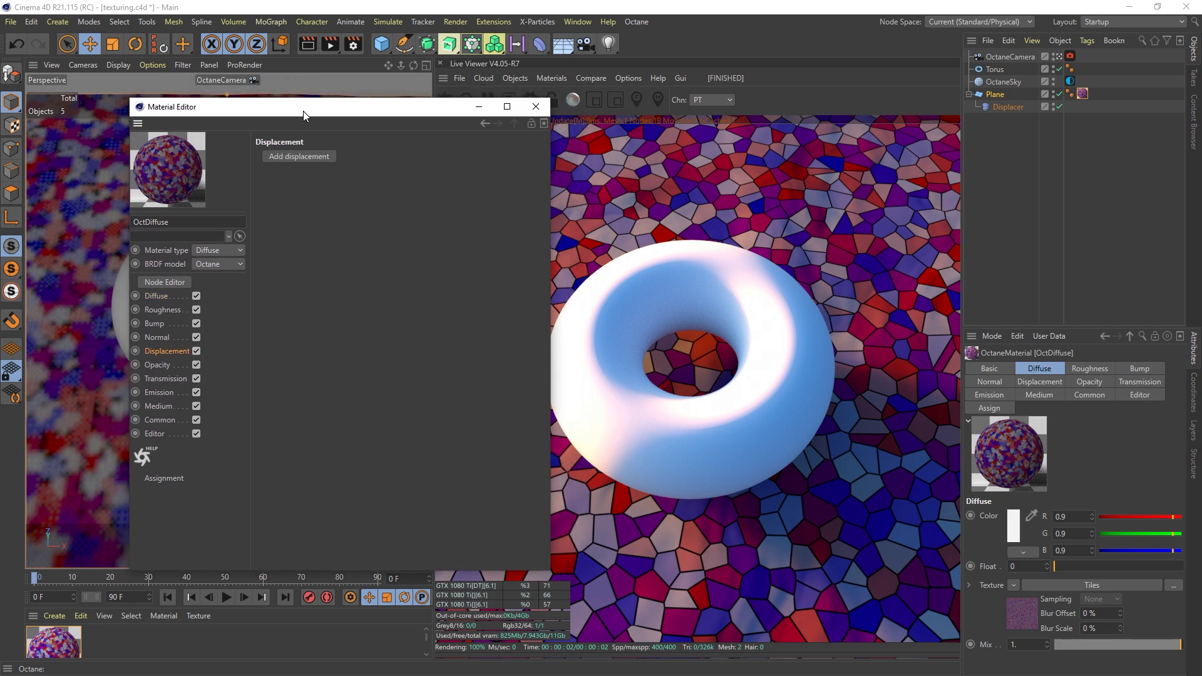
click(300, 157)
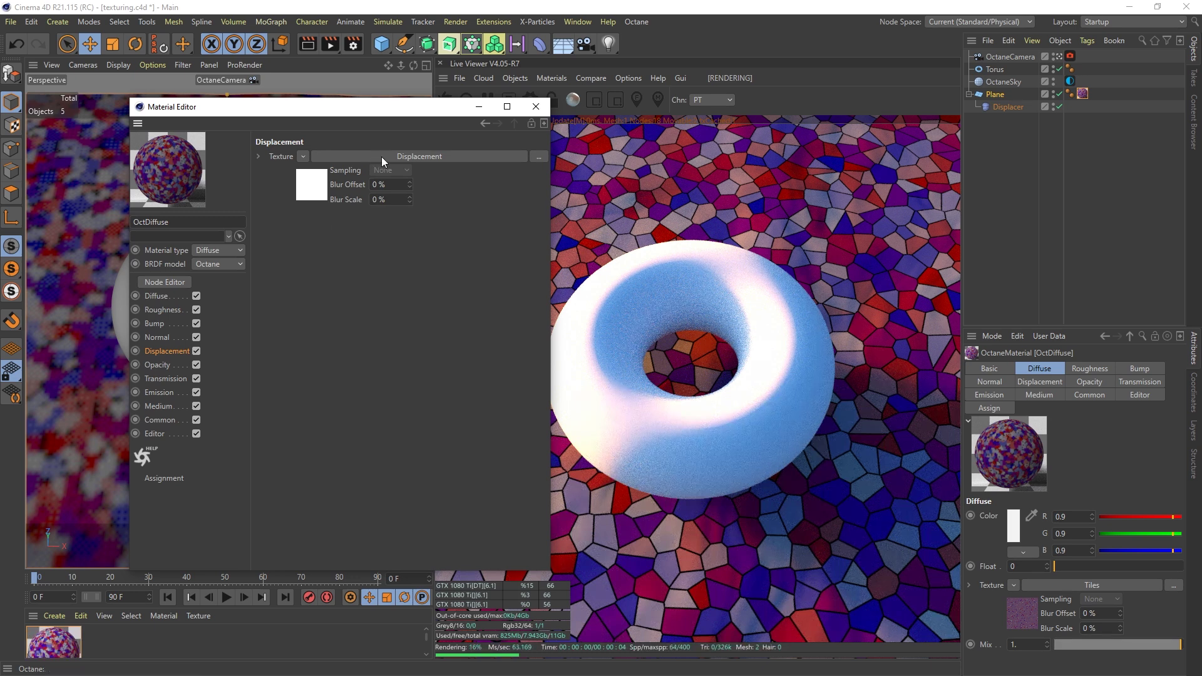
click(354, 218)
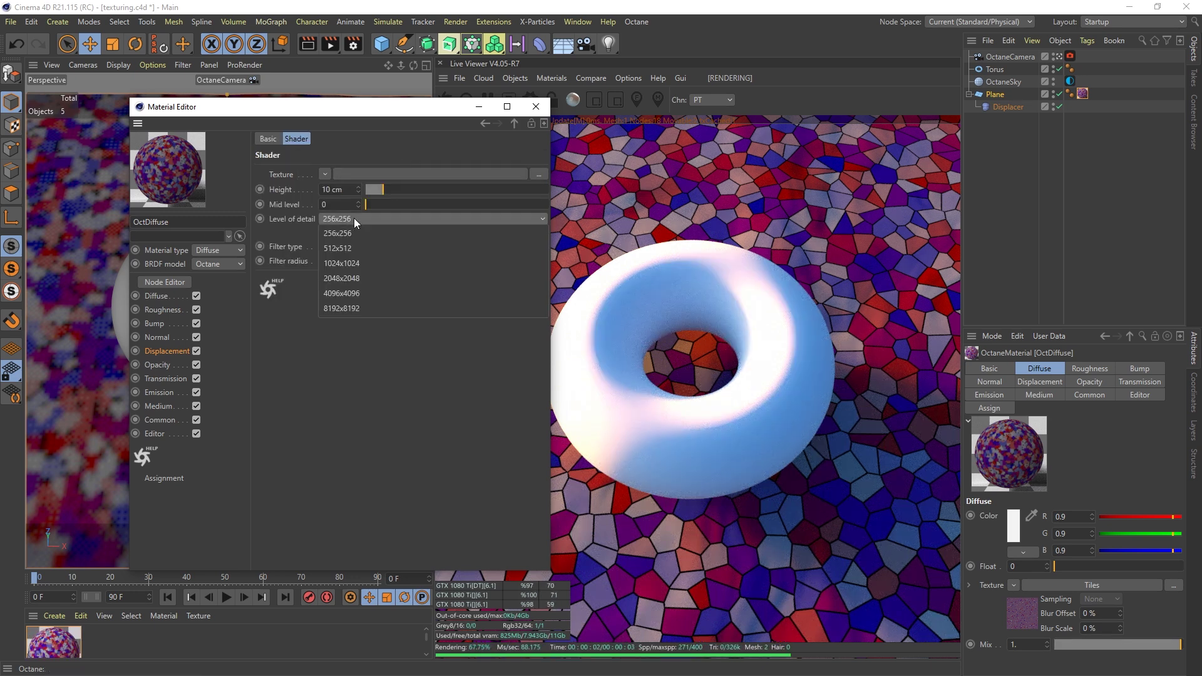
click(342, 293)
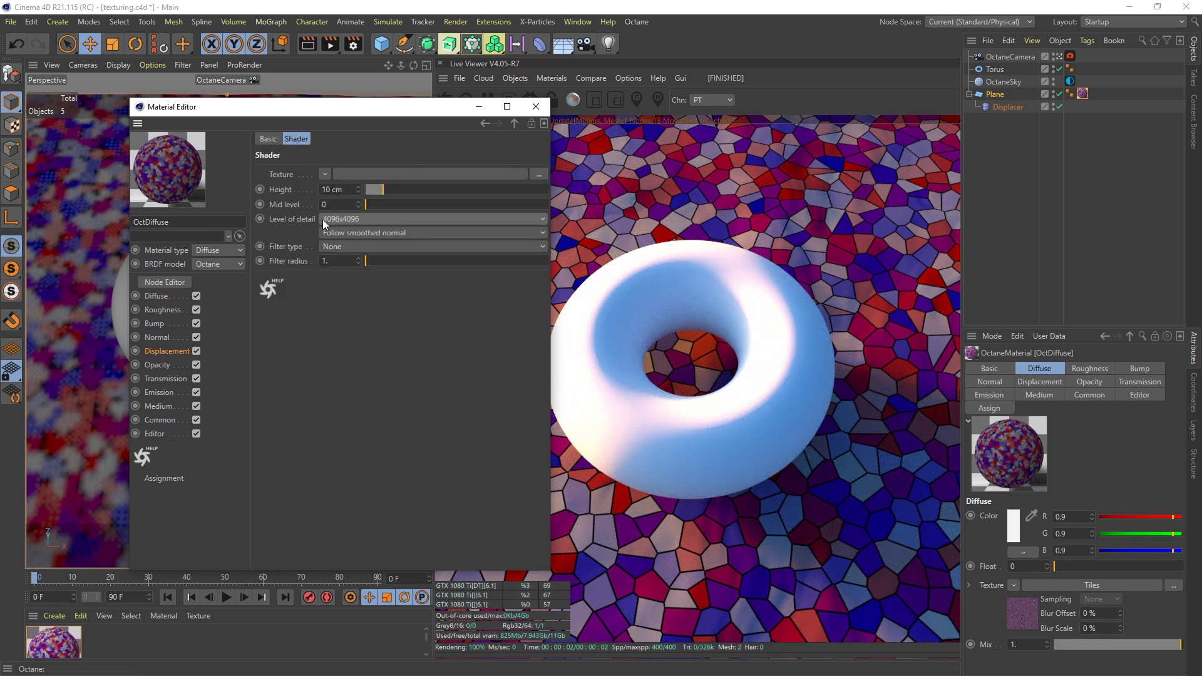
Step: Paste the copied Tiles shader into the OctDiffuse displacement texture and set the displacement height to 20 cm
click(325, 175)
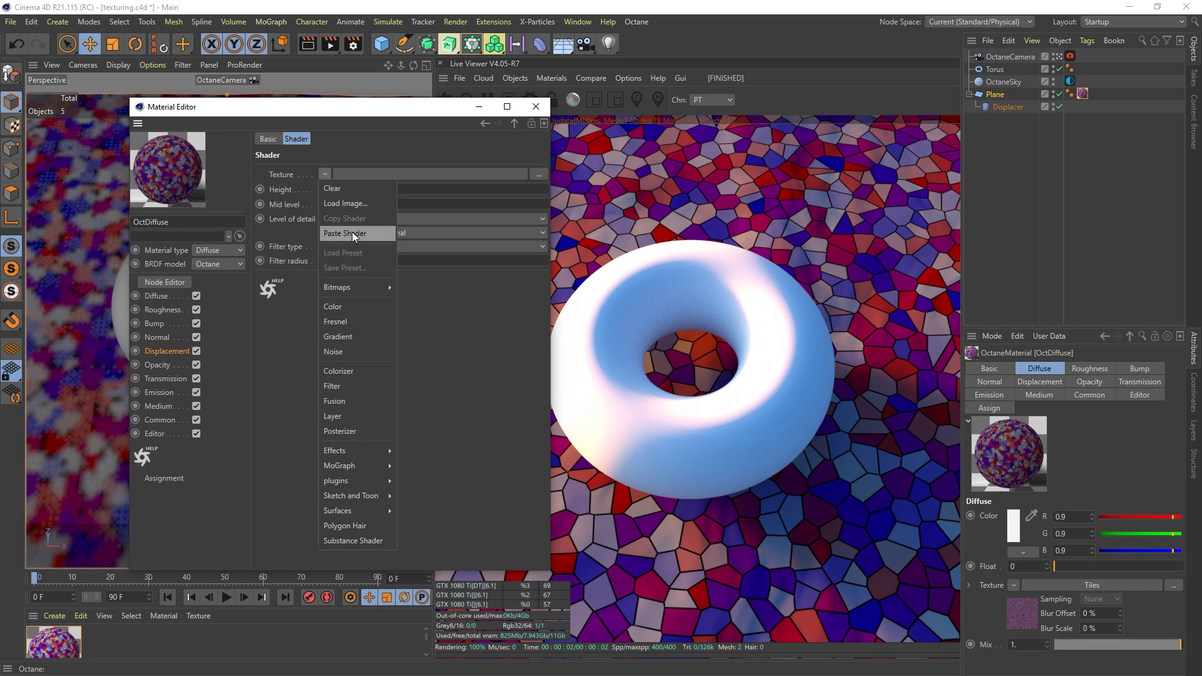
key(Escape)
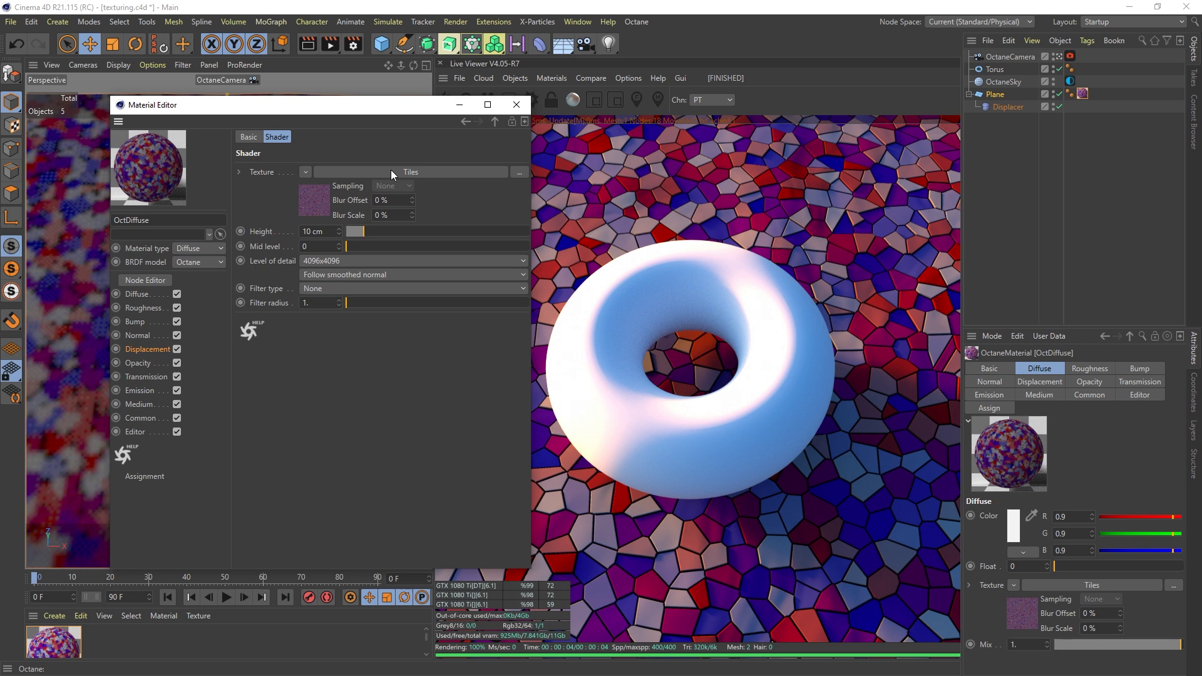
double_click(321, 231)
text(20)
key(Return)
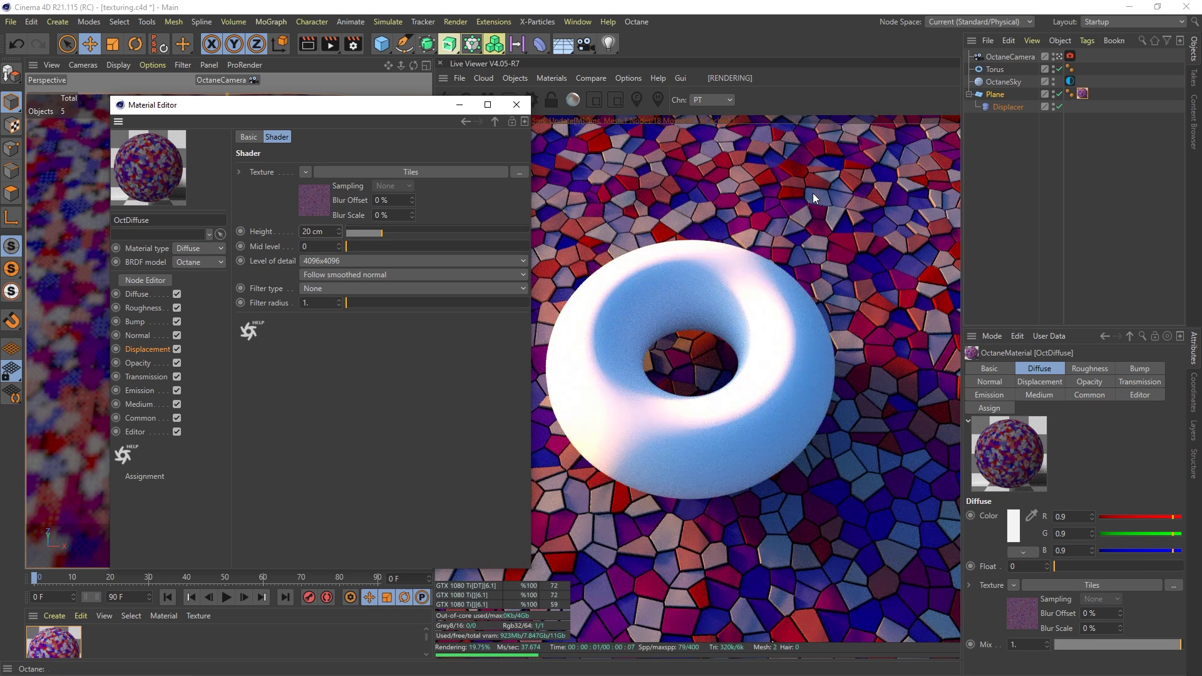
Step: Try a displacement height of 100 cm and reduce it to 30 cm
double_click(321, 231)
text(100)
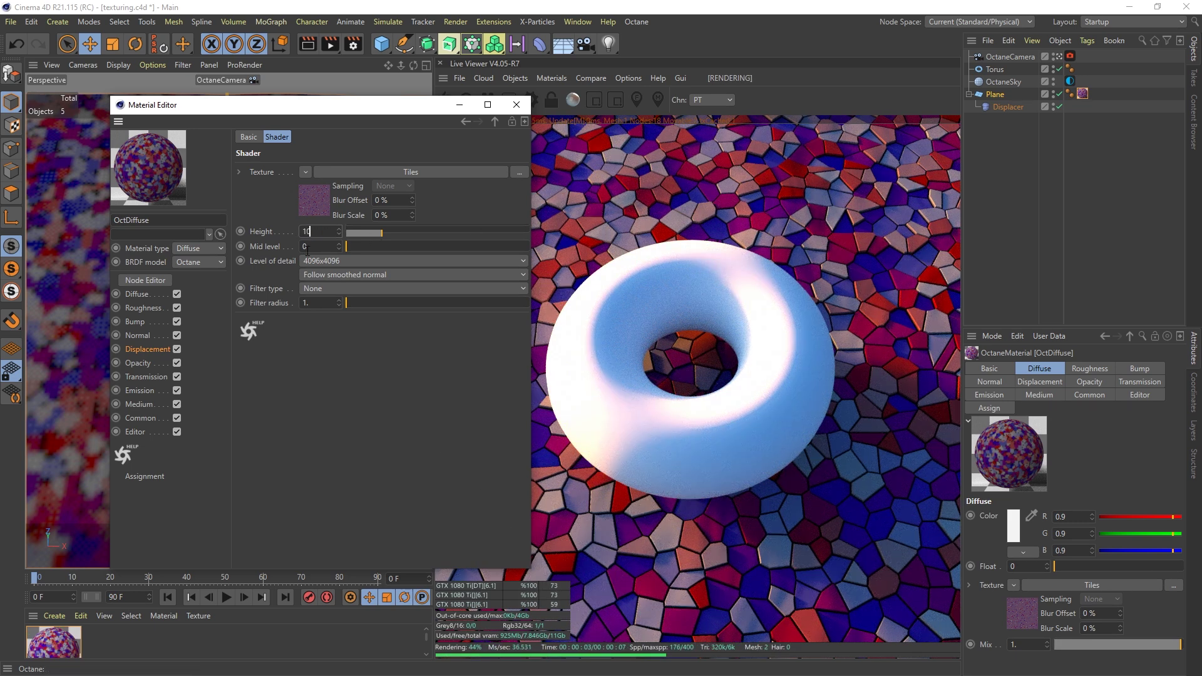
key(Return)
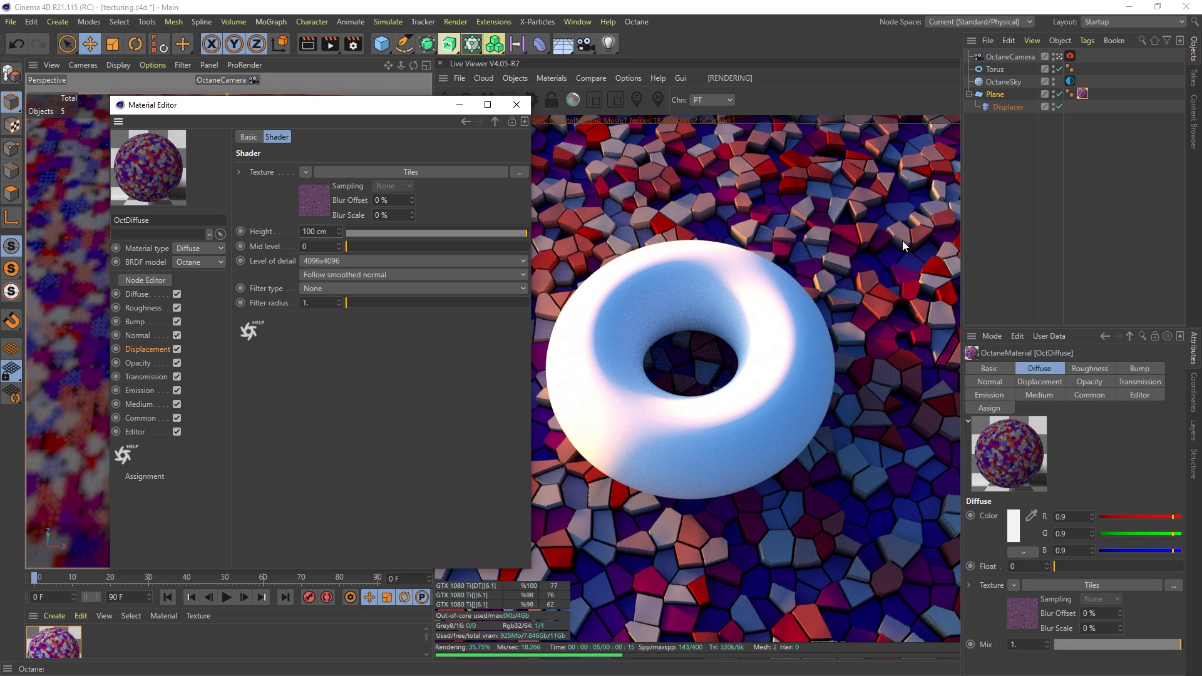
click(316, 232)
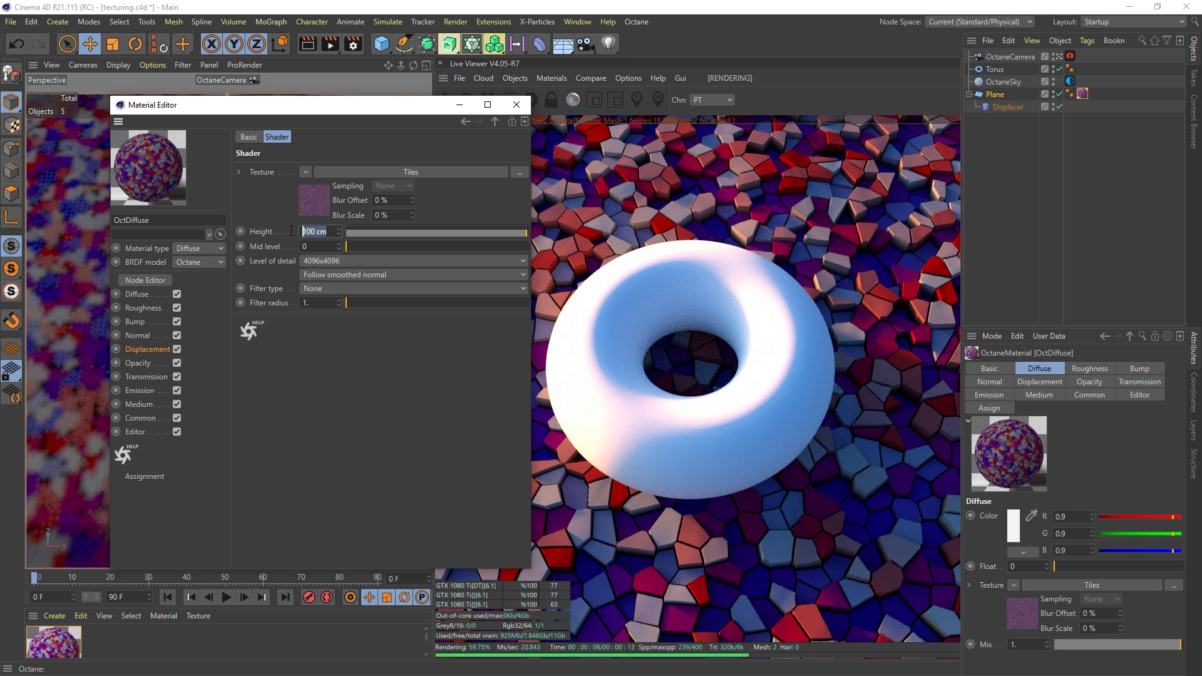
text(30)
key(Return)
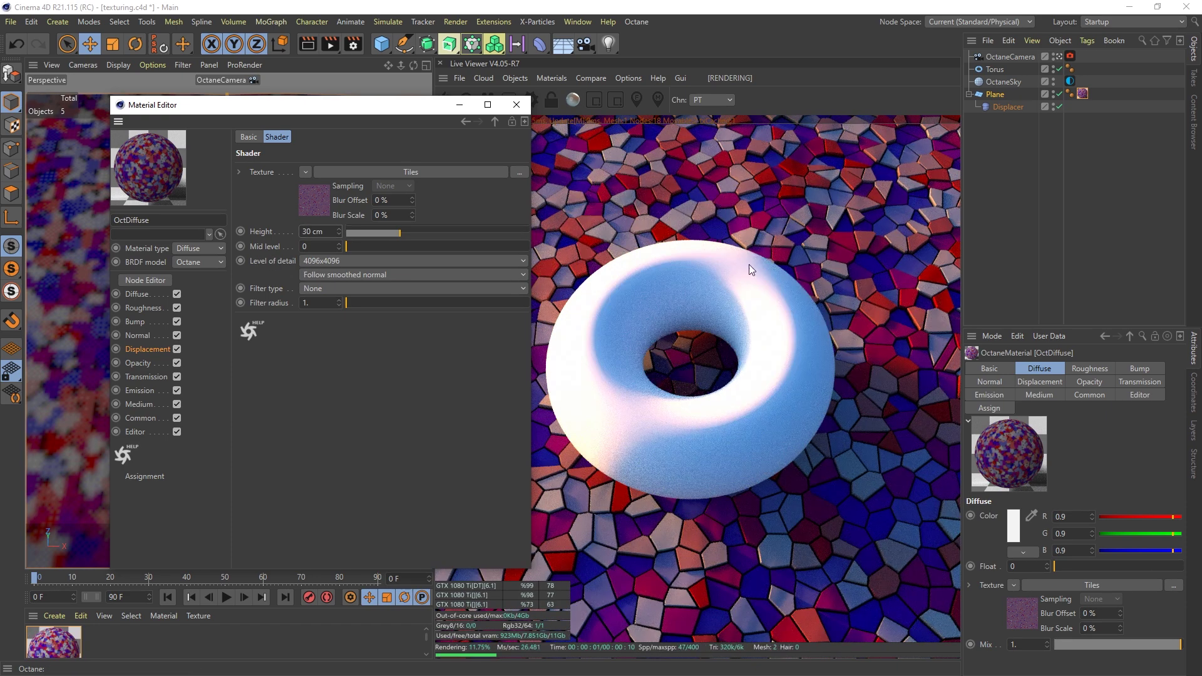
Step: In the displacement's Tiles shader, try a bevel width of 20%, raise it to 40%, and set the grout width to 10%
click(388, 168)
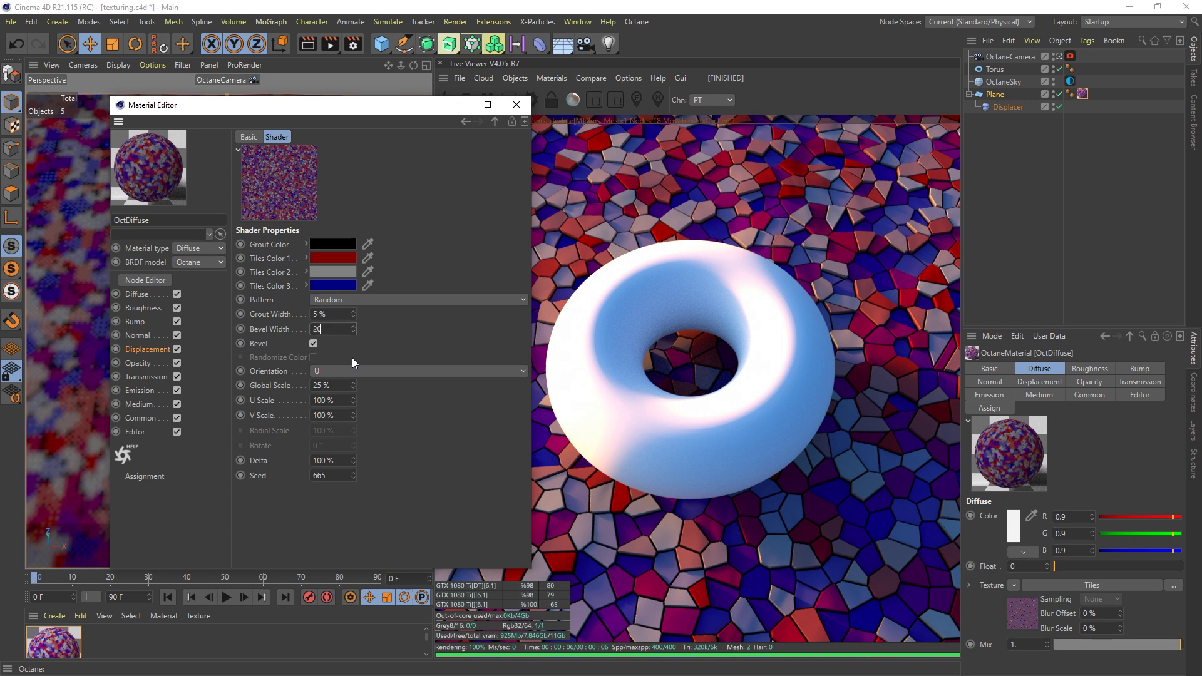
key(Return)
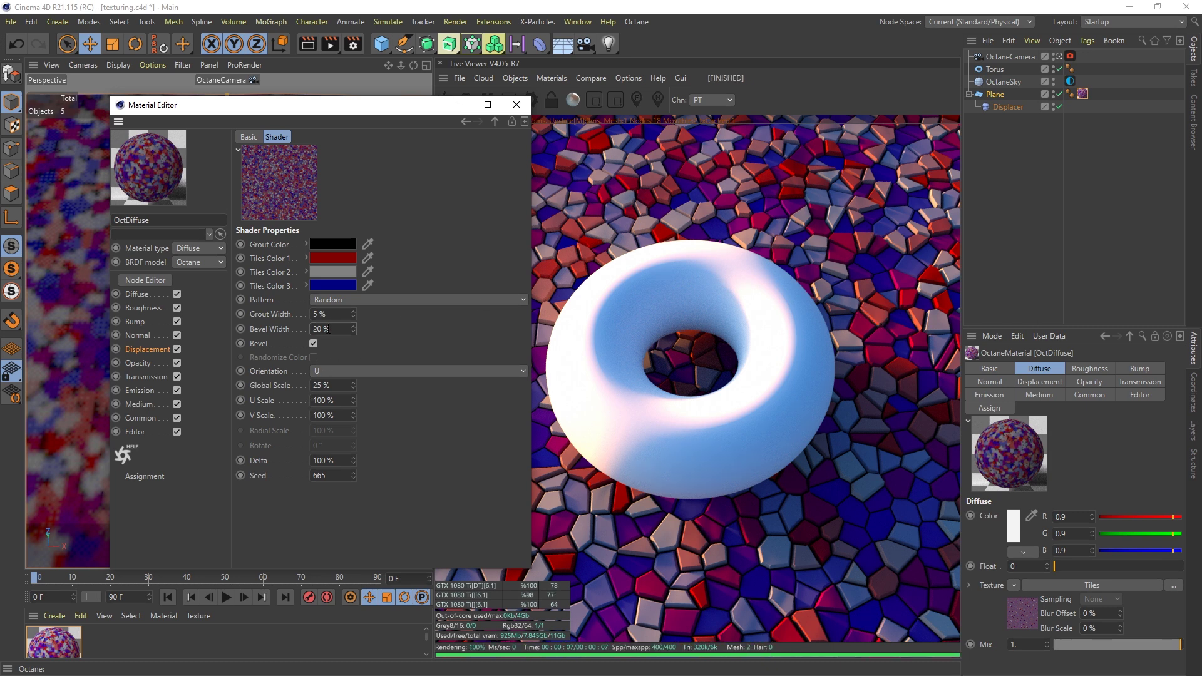
drag(325, 328, 312, 329)
key(Return)
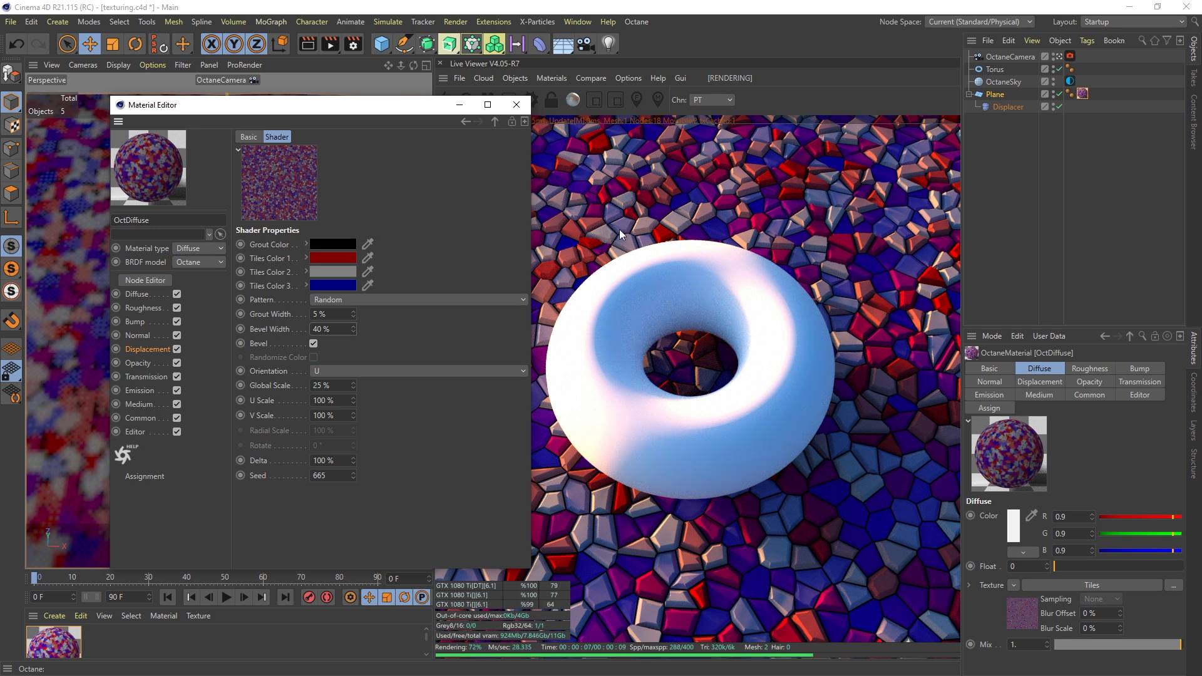
double_click(327, 315)
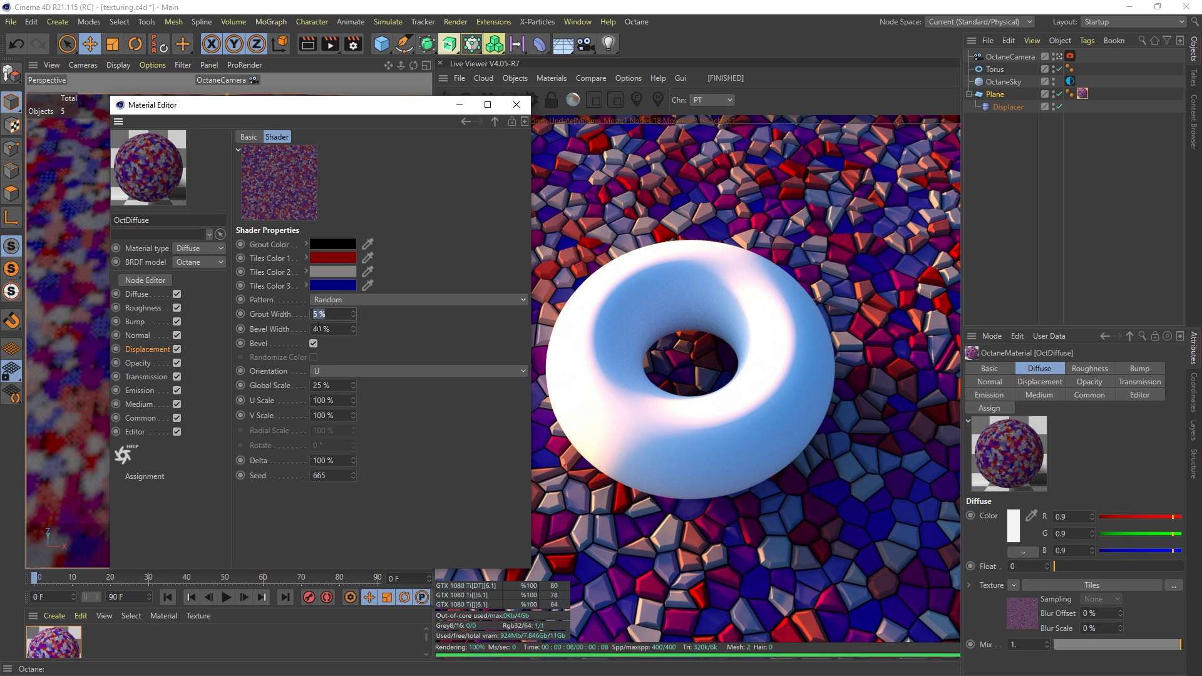
text(10)
key(Return)
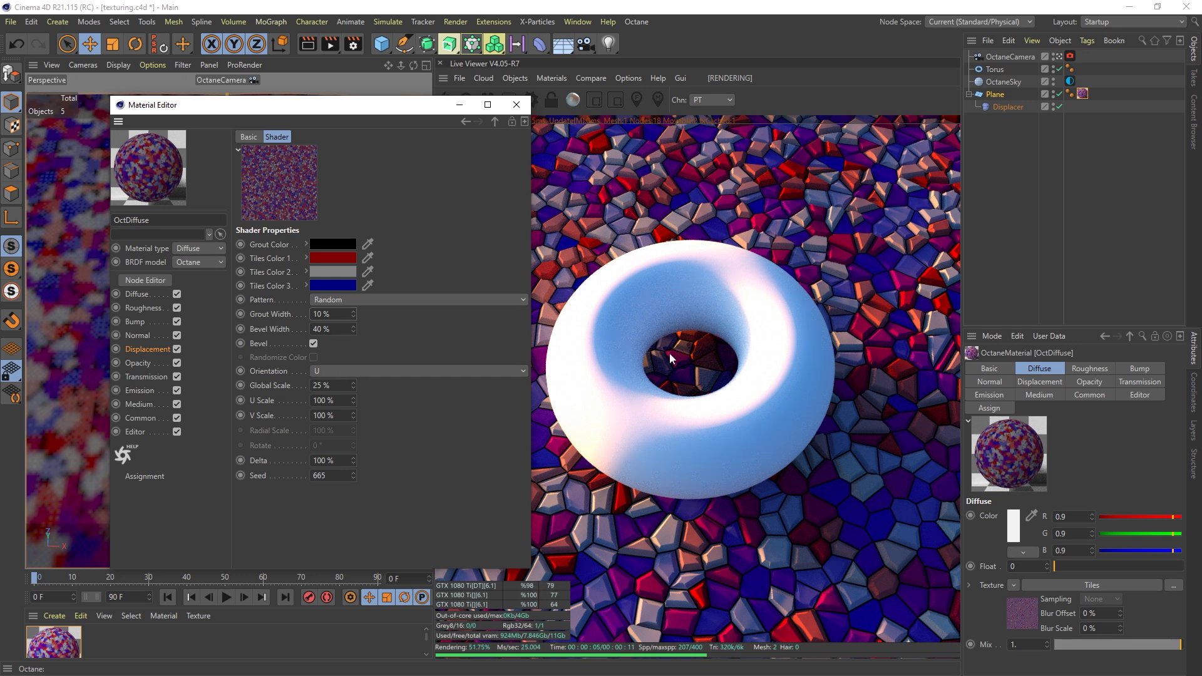
Step: Return to the OctDiffuse displacement settings and set the height to 15 cm
click(495, 122)
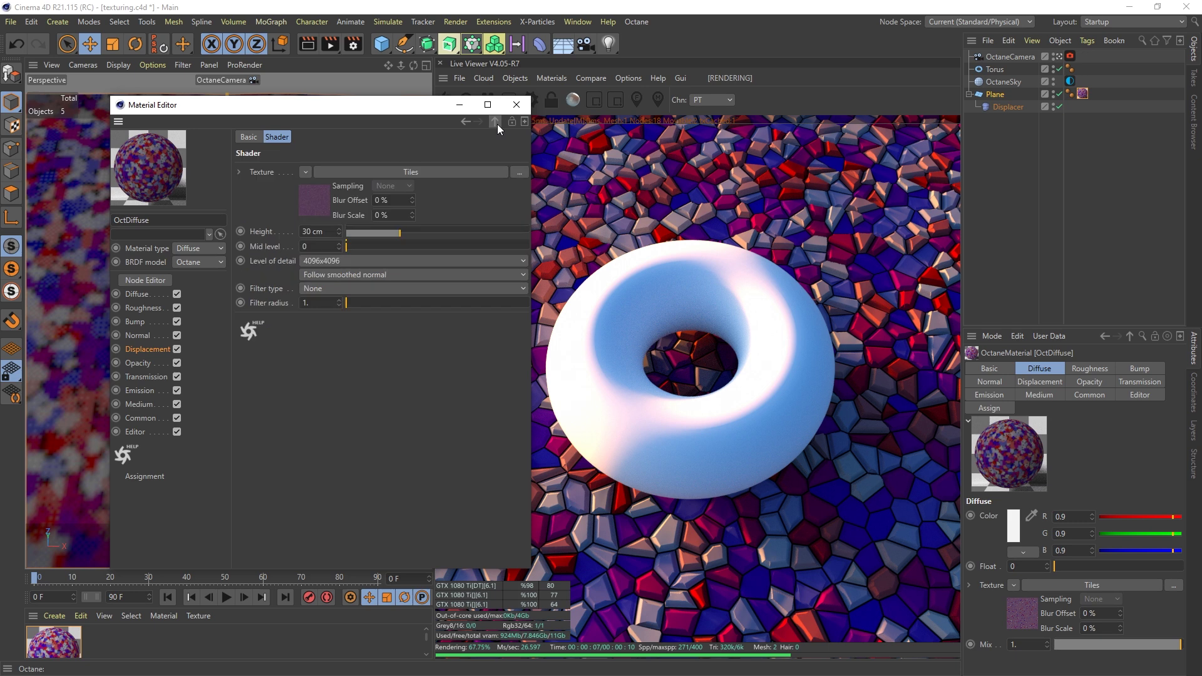
double_click(311, 231)
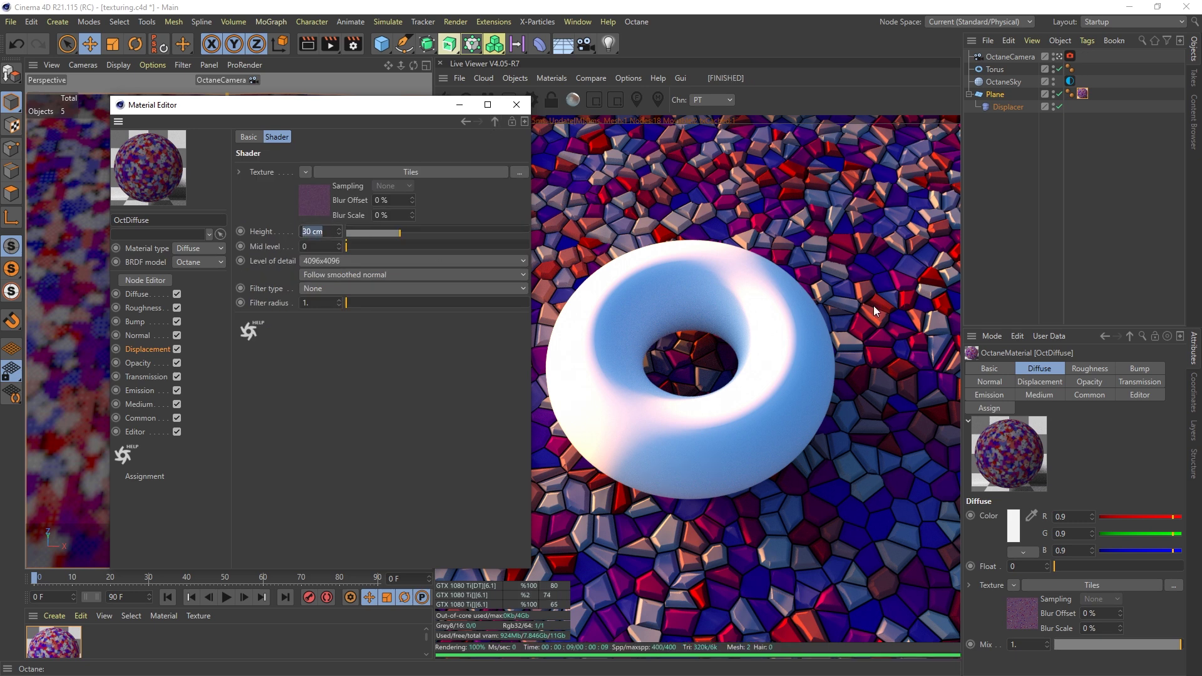
text(15)
key(Return)
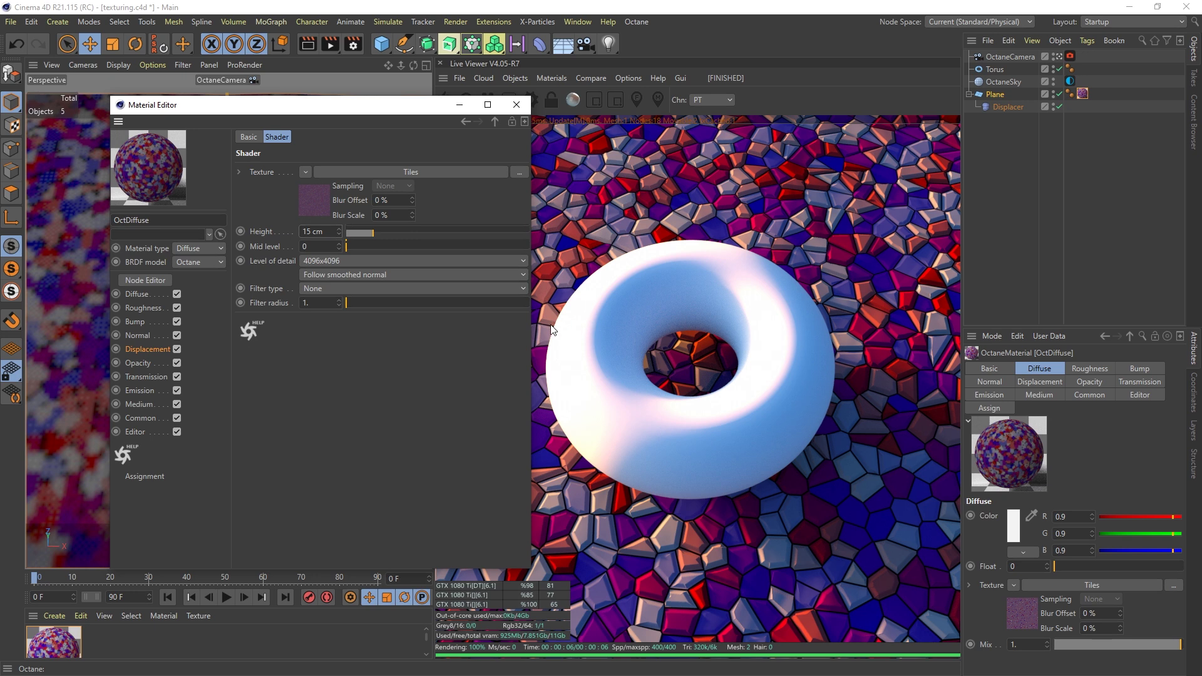
drag(408, 112, 499, 216)
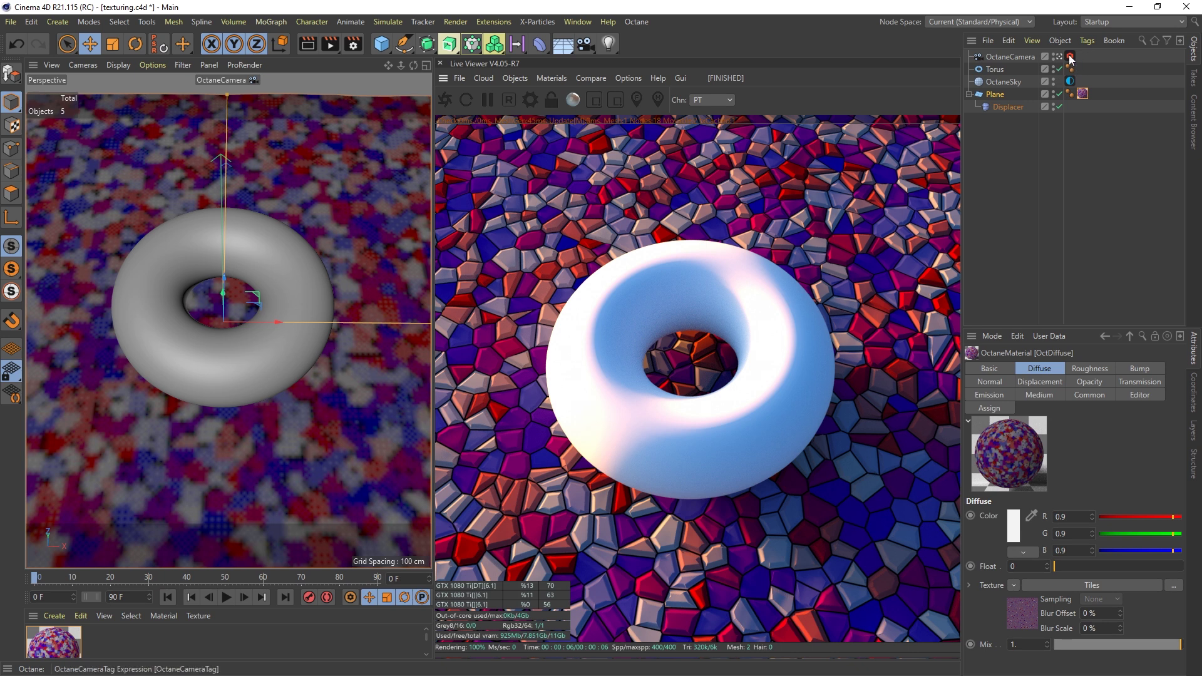
Step: Rotate the OctaneSky environment lighting by adjusting its RotX to about -0.13
click(1069, 81)
click(1067, 419)
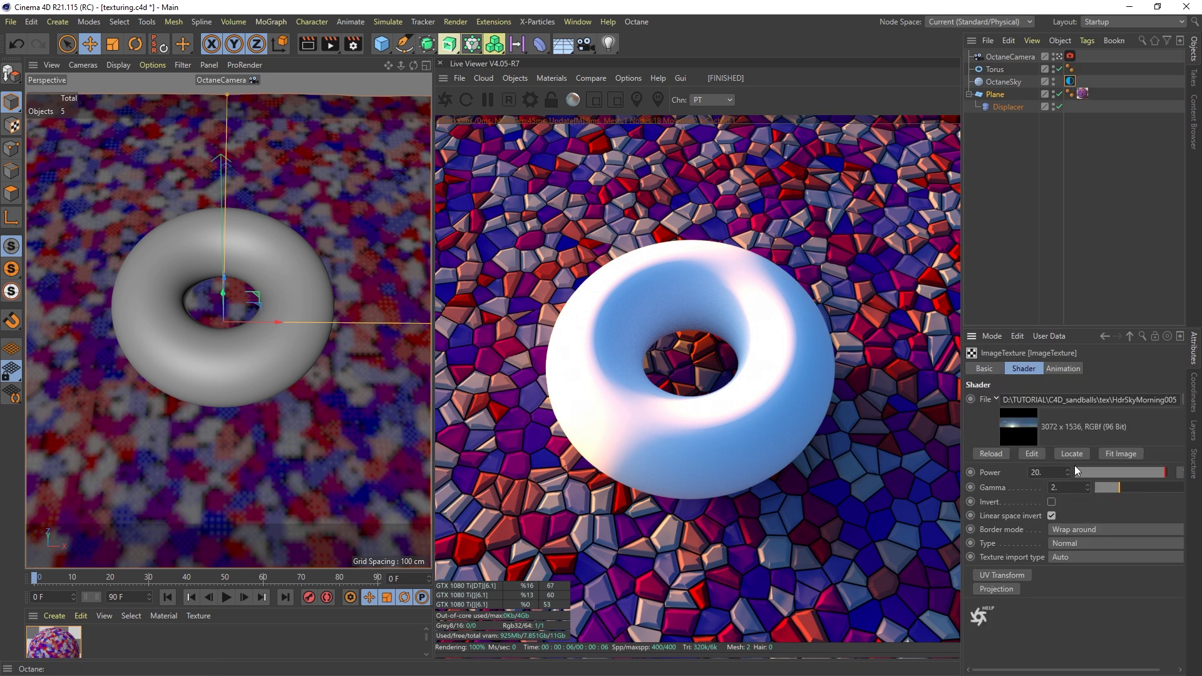
click(1131, 337)
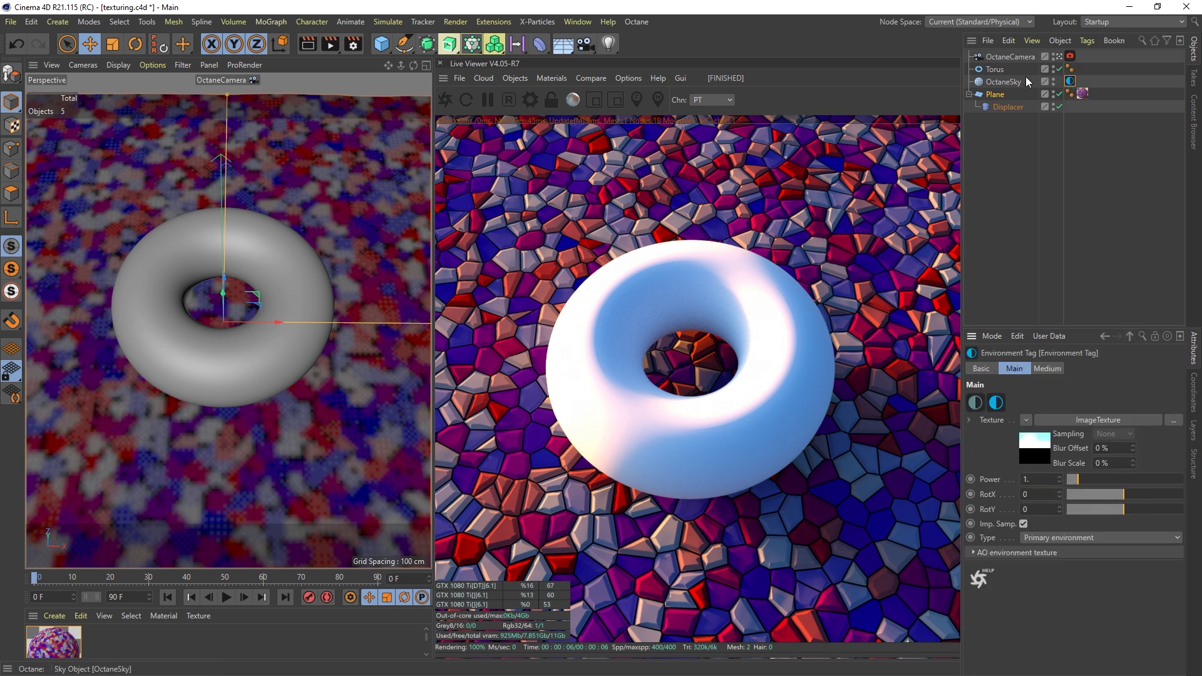
drag(1108, 496, 1089, 494)
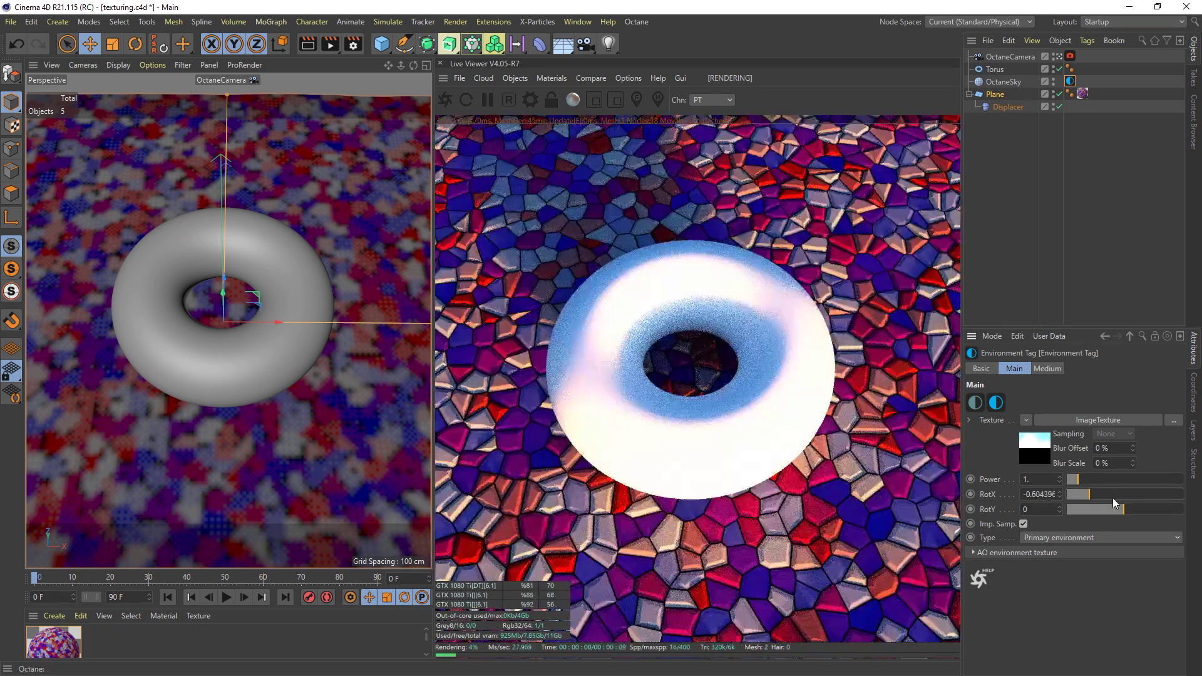
click(1102, 495)
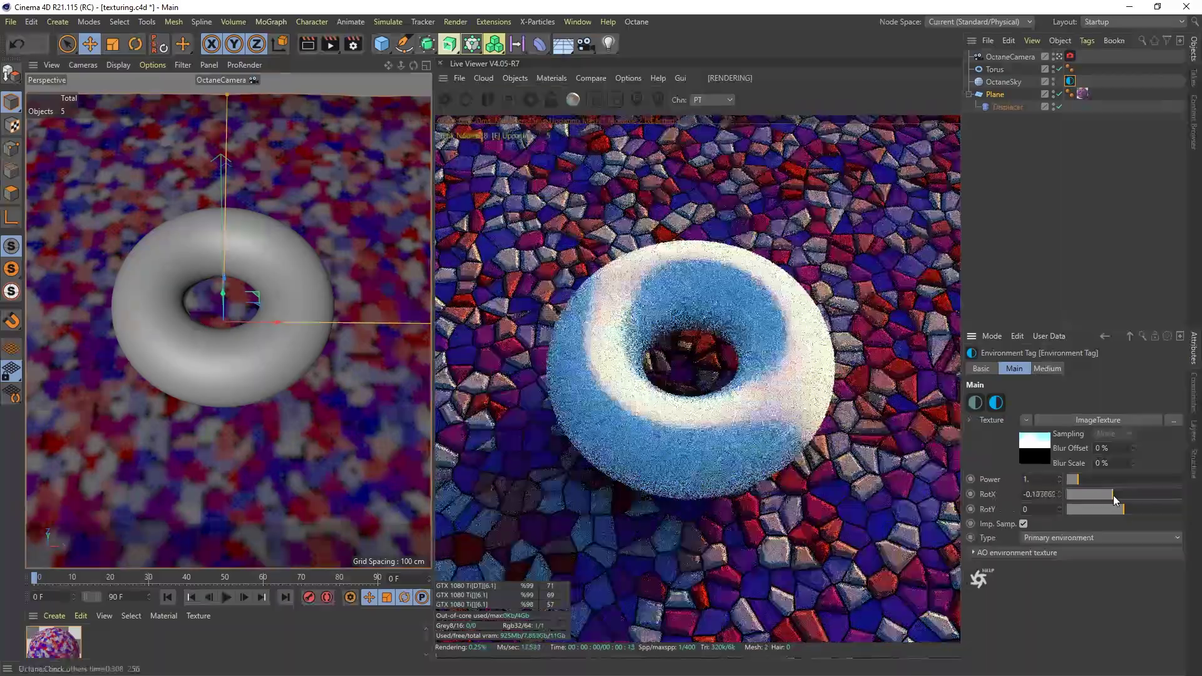
mouse_move(1103, 499)
mouse_down()
mouse_move(1068, 498)
mouse_move(1147, 501)
mouse_move(1093, 502)
mouse_move(1117, 500)
mouse_up()
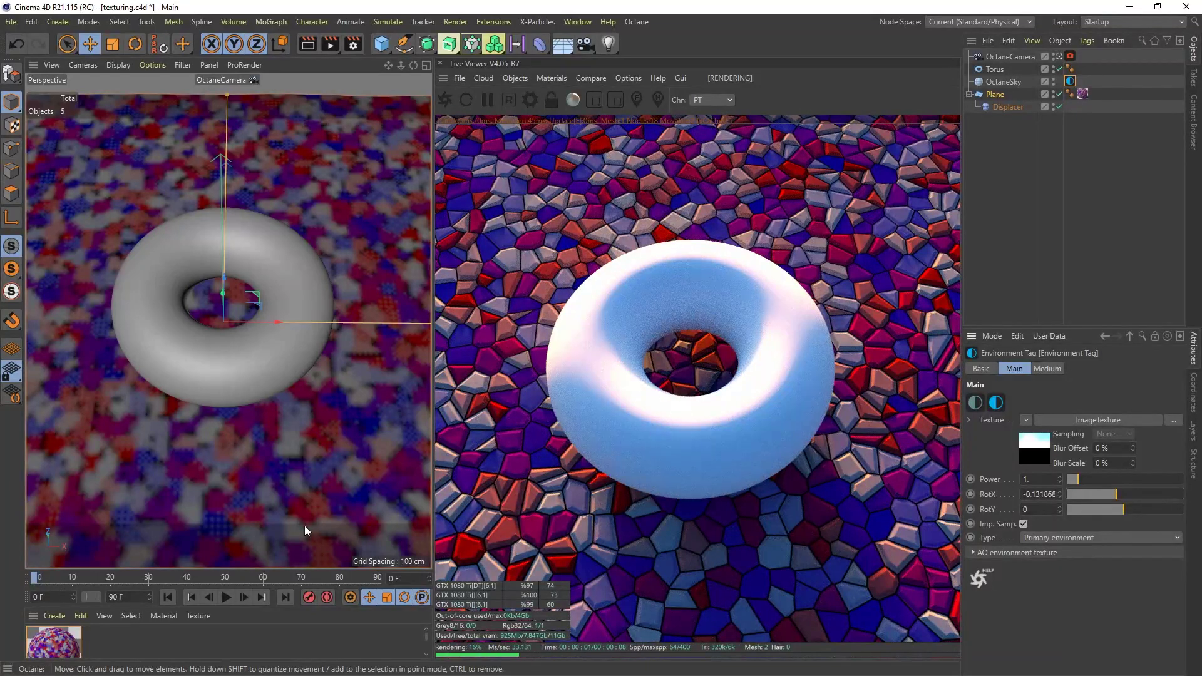
Step: Create an Octane glossy material and apply it to the torus
click(522, 79)
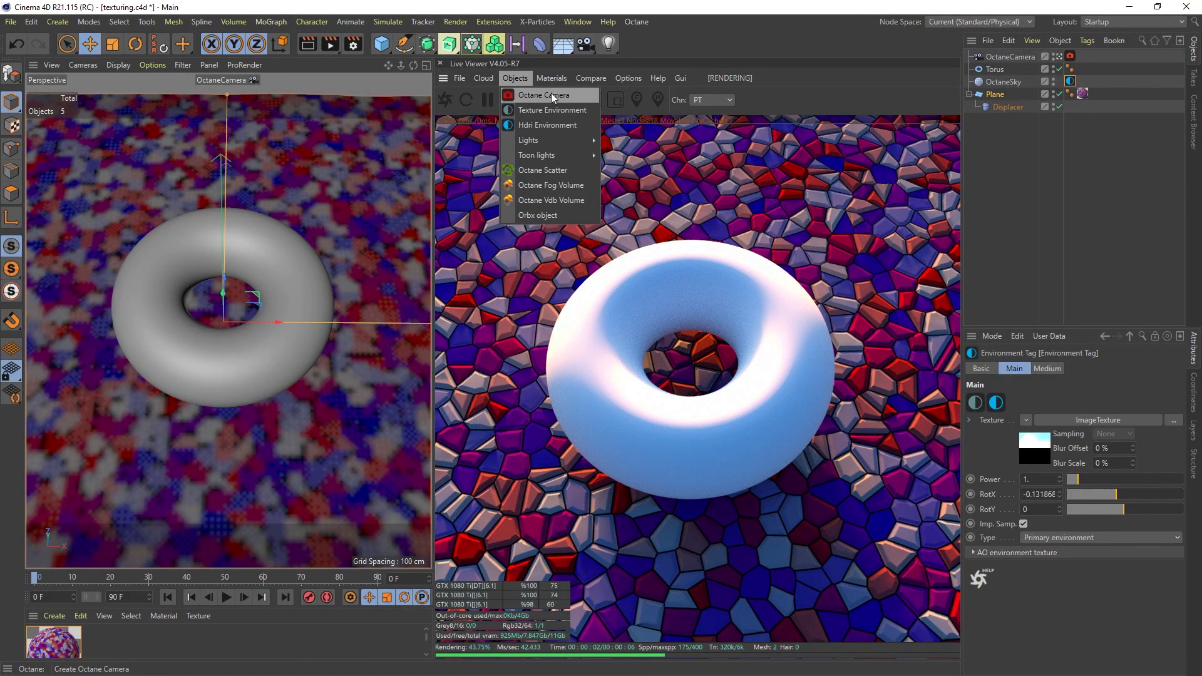
mouse_move(551, 78)
click(568, 160)
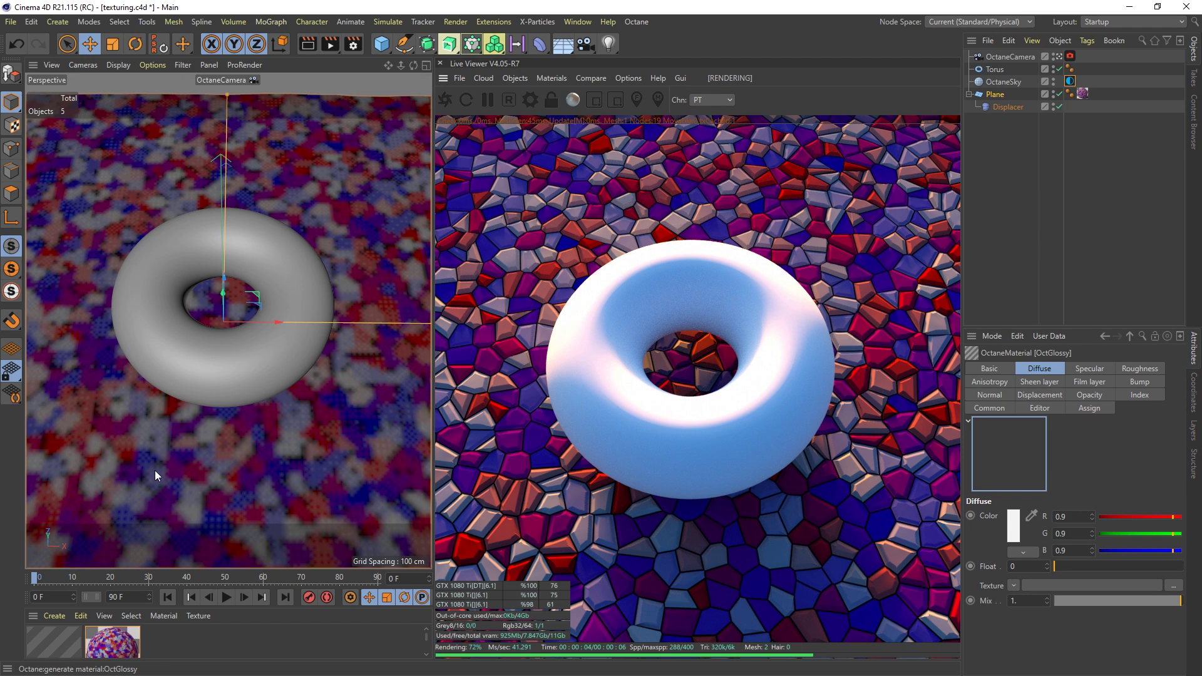
drag(39, 650, 591, 353)
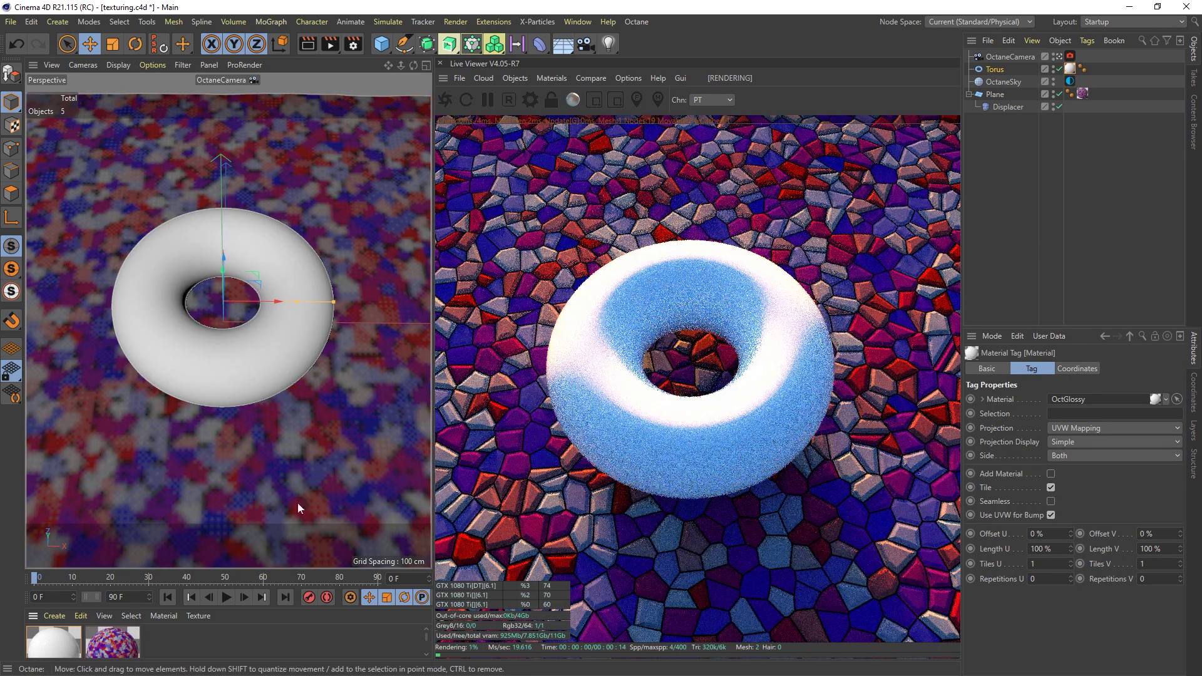
Step: Open the OctGlossy material and raise its index to about 7.75
double_click(55, 634)
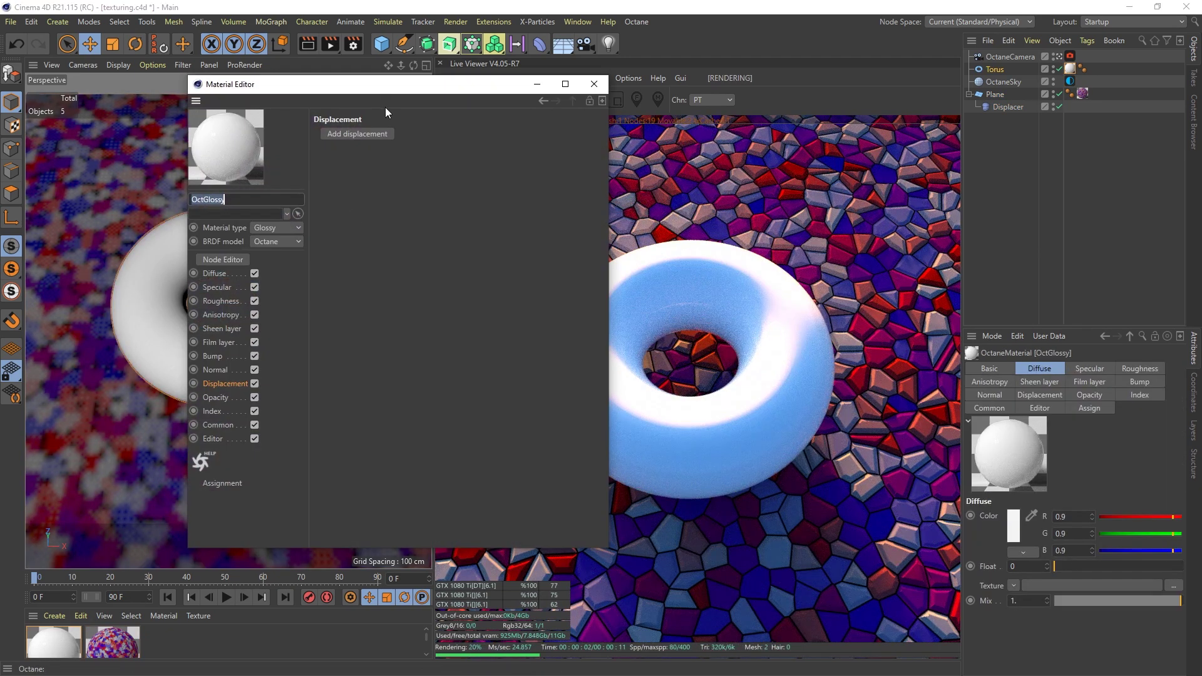
click(213, 410)
drag(463, 133, 569, 133)
drag(493, 81, 394, 83)
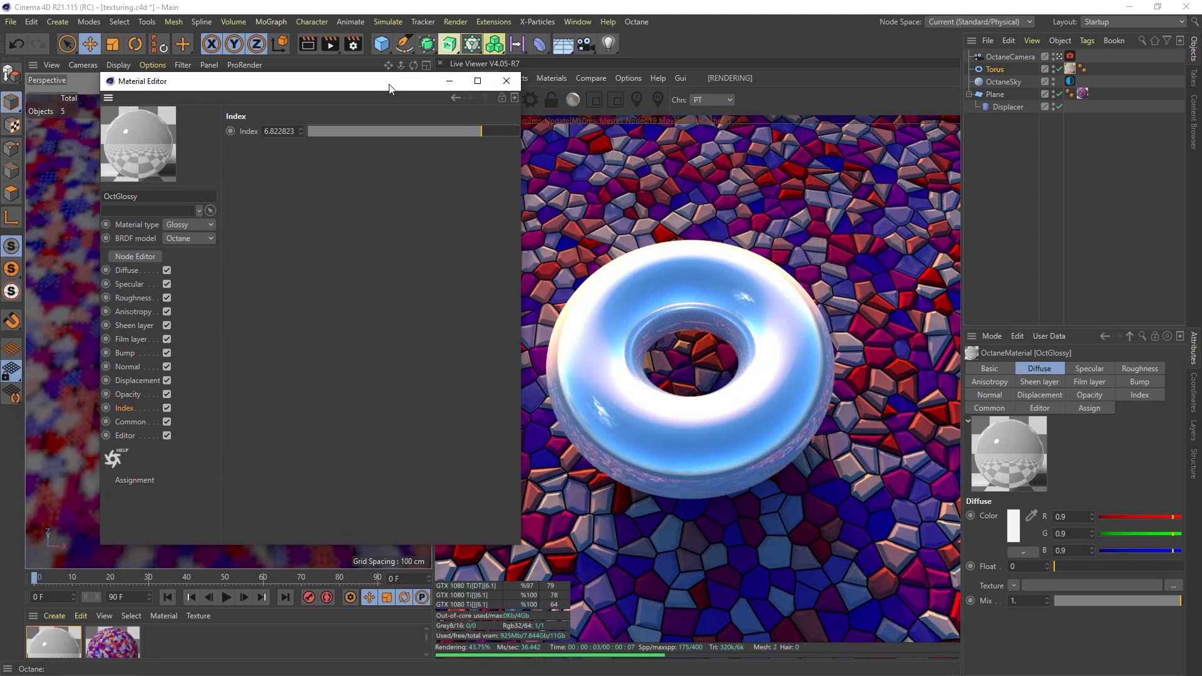
click(509, 130)
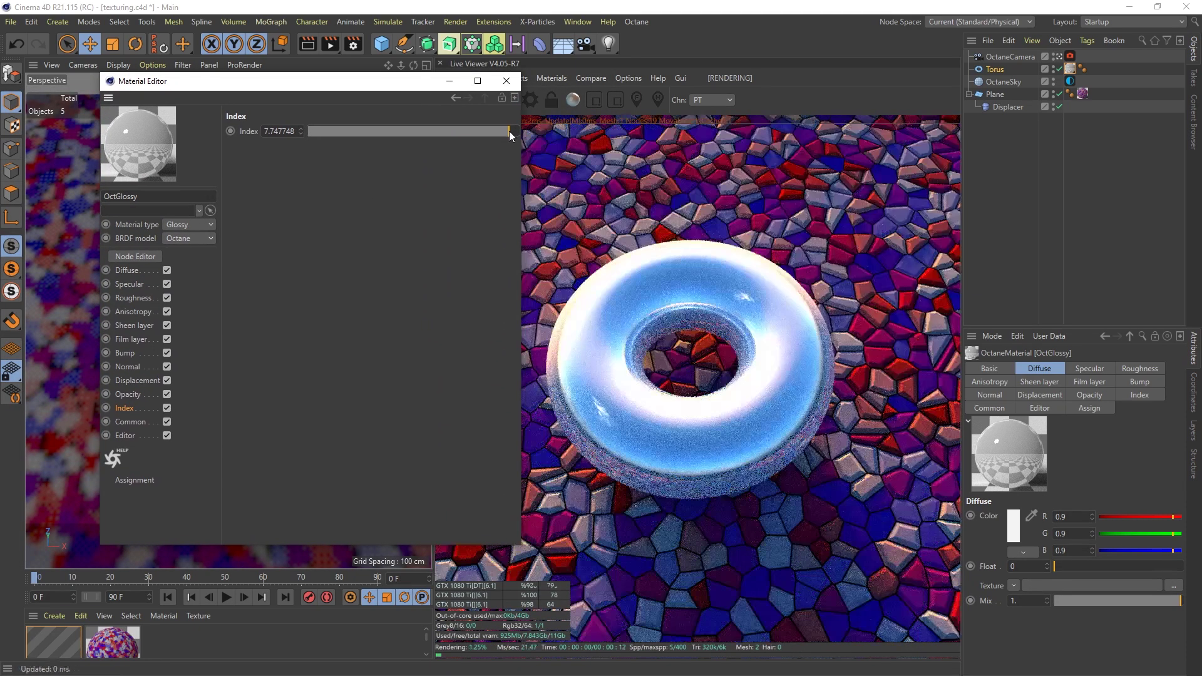
Step: Set the OctGlossy diffuse color to a dark purple sampled from the rendered tiles
click(135, 271)
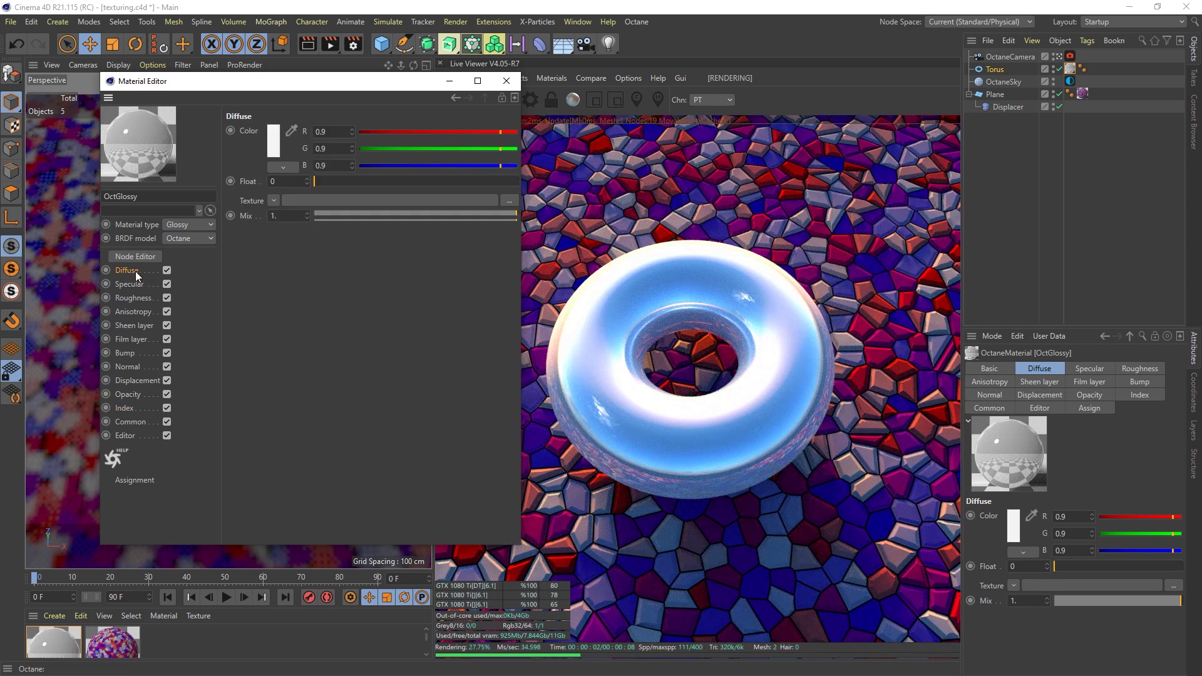
click(262, 147)
click(350, 126)
click(675, 199)
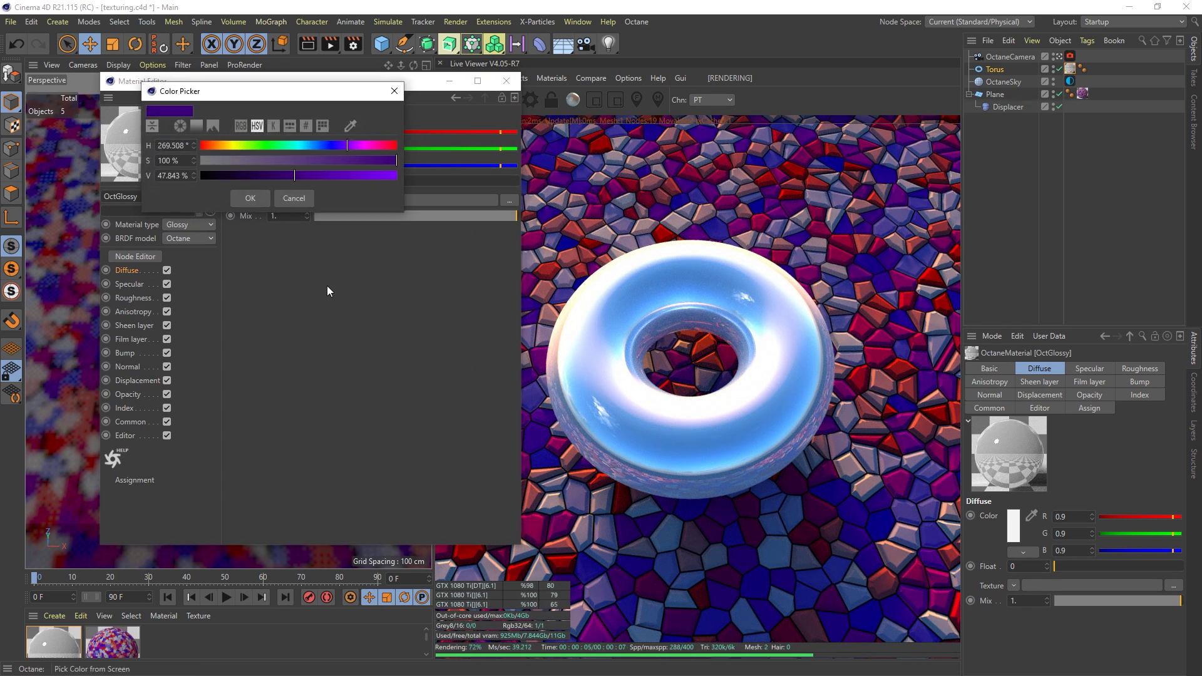
click(250, 199)
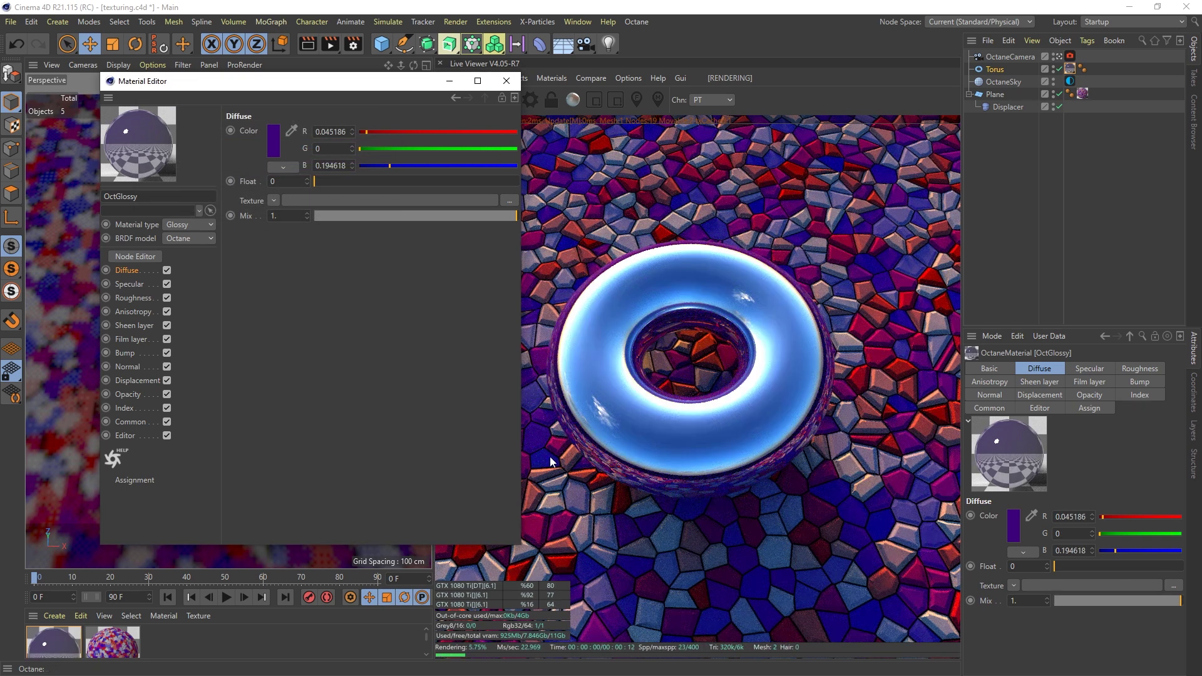
Step: Change the OctGlossy diffuse color to bright yellow with hue 60° and value 93%
click(274, 138)
drag(281, 135, 234, 135)
drag(296, 164, 387, 166)
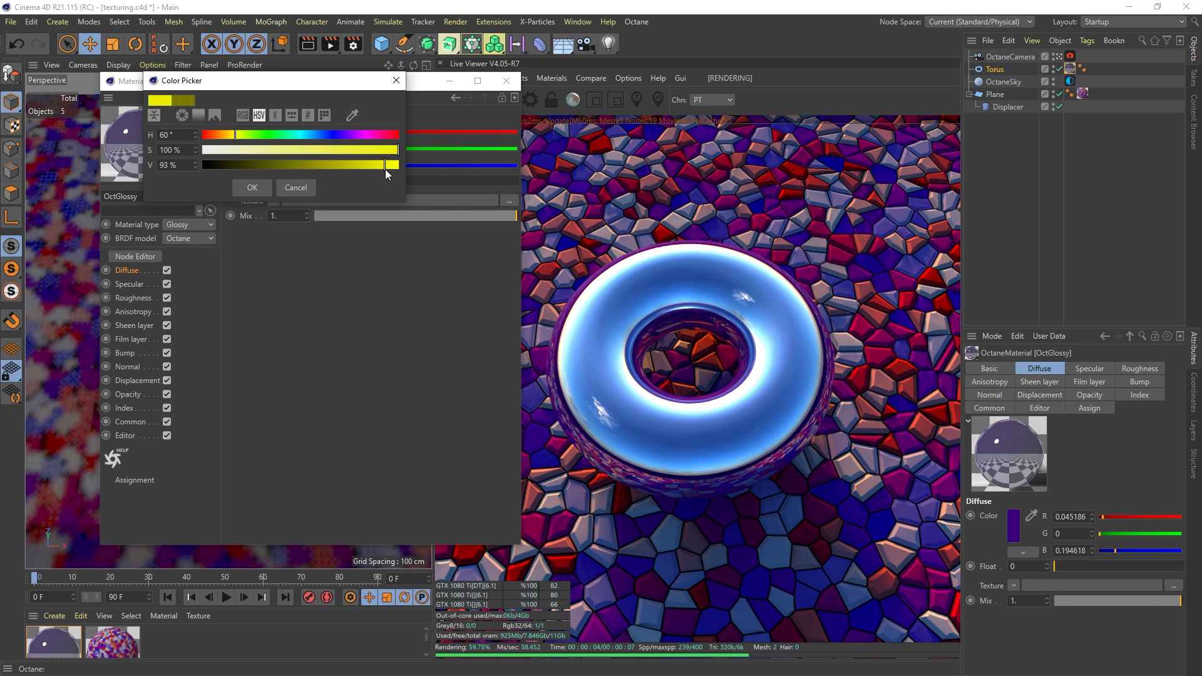
click(270, 188)
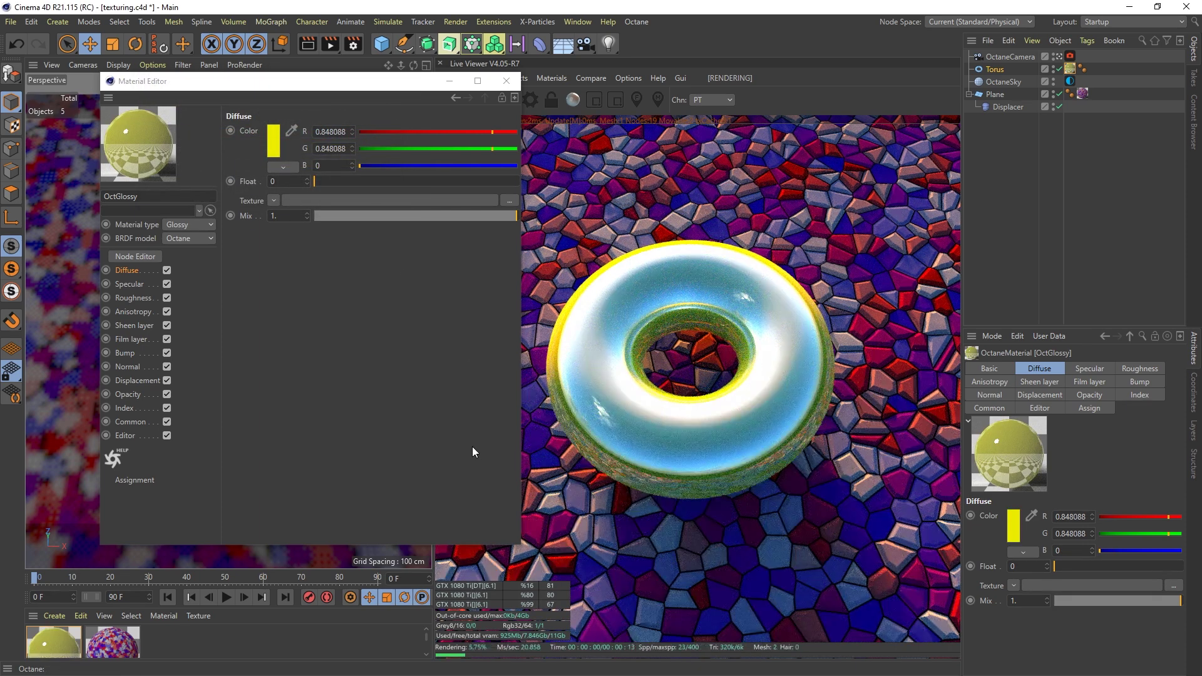
Step: Change the OctGlossy diffuse color to green with hue 118°, and reduce its saturation to 14%
click(277, 150)
click(269, 140)
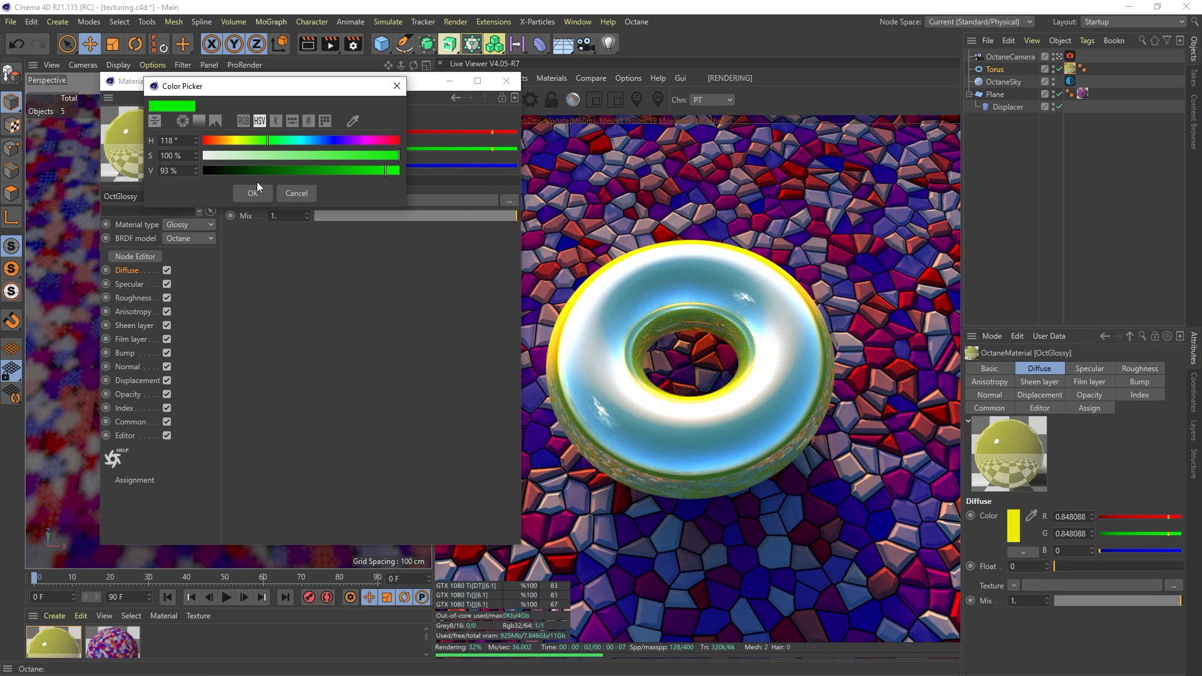
click(252, 189)
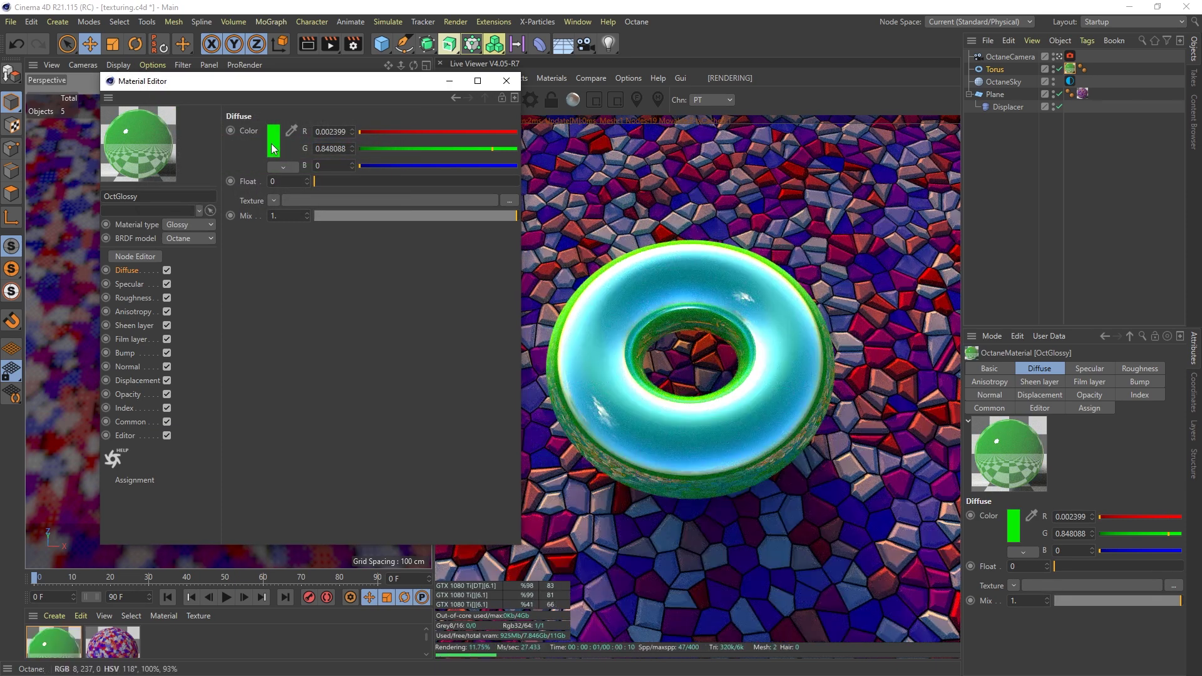
click(273, 149)
drag(268, 152, 227, 154)
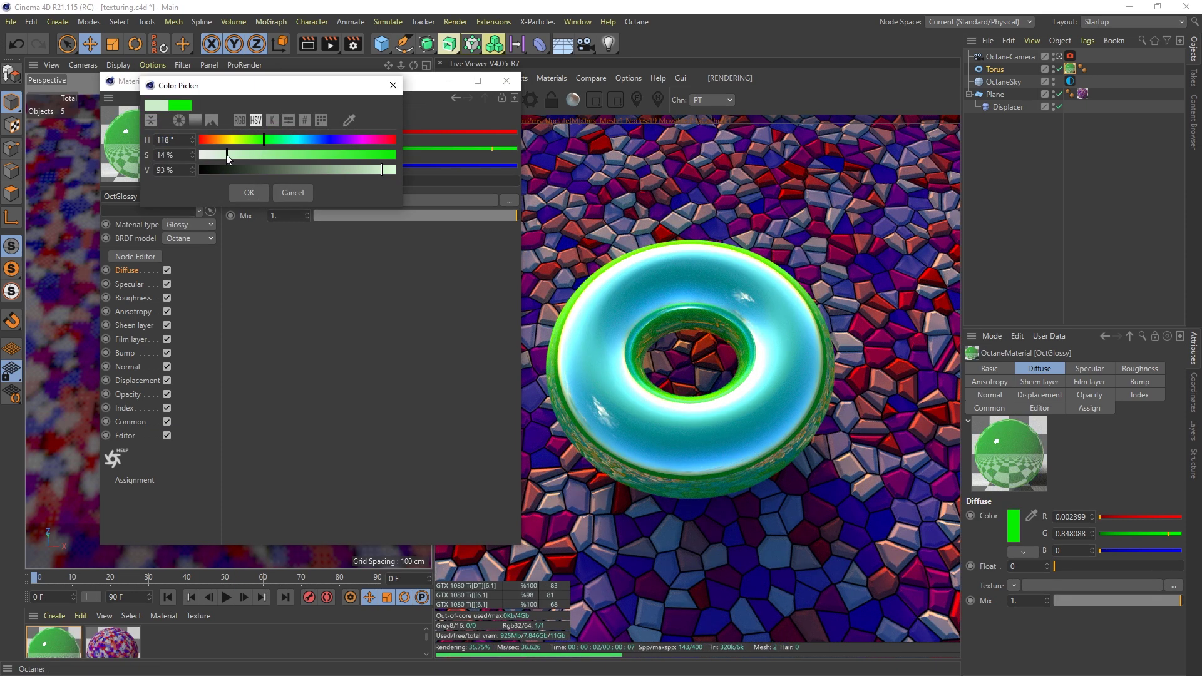
click(248, 193)
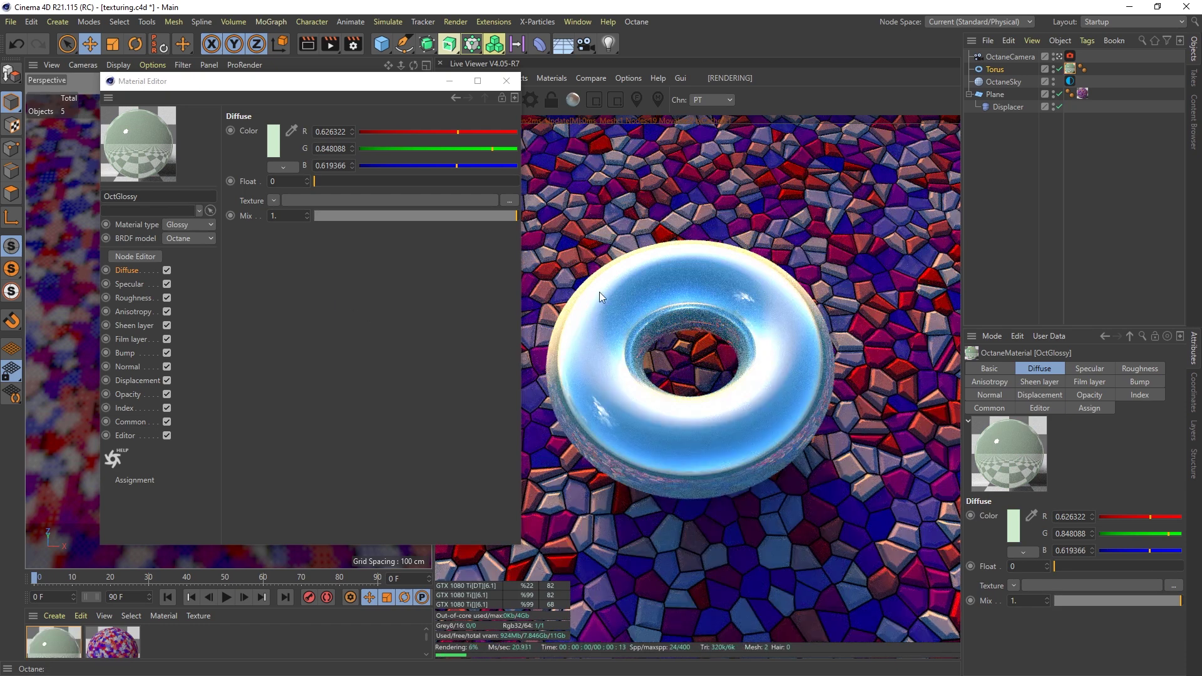
Step: Recolor the OctGlossy diffuse to a light purple with more saturation (R 0.742941, G 0.369406, B 0.848088)
click(273, 141)
drag(307, 137, 355, 141)
drag(223, 155, 252, 152)
click(247, 193)
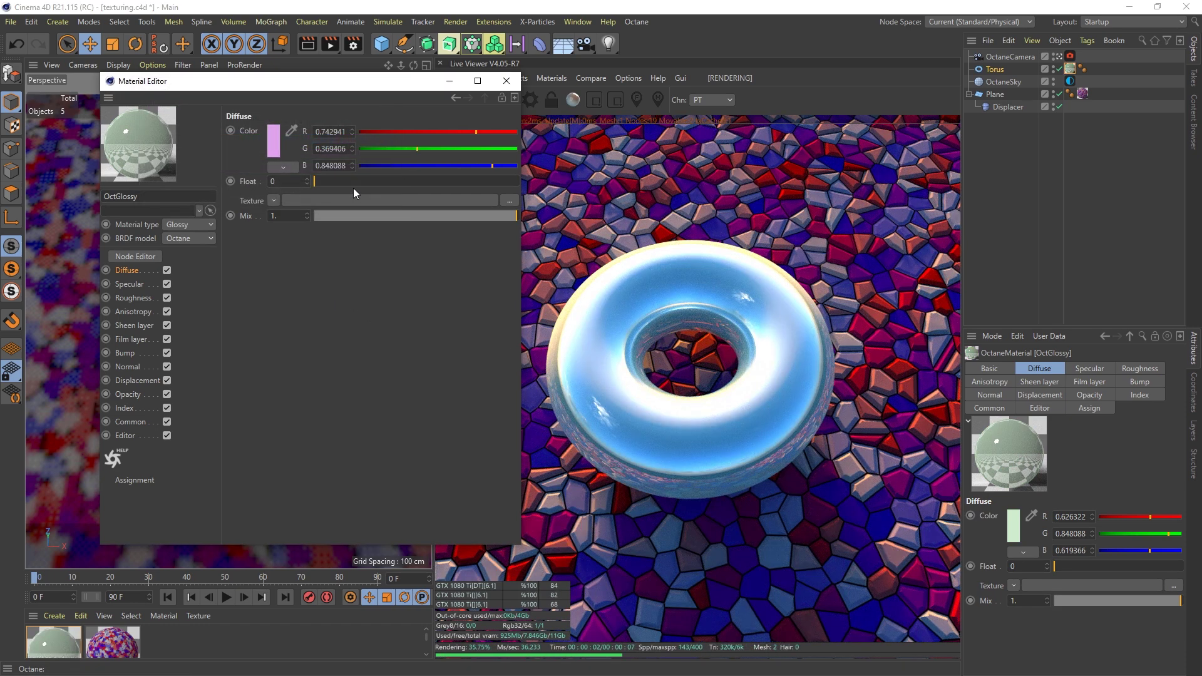
Step: Shift the OctGlossy diffuse hue to light blue (R 0.369406, G 0.742941, B 0.848088) and close the Material Editor
click(274, 141)
drag(358, 140, 289, 141)
click(255, 194)
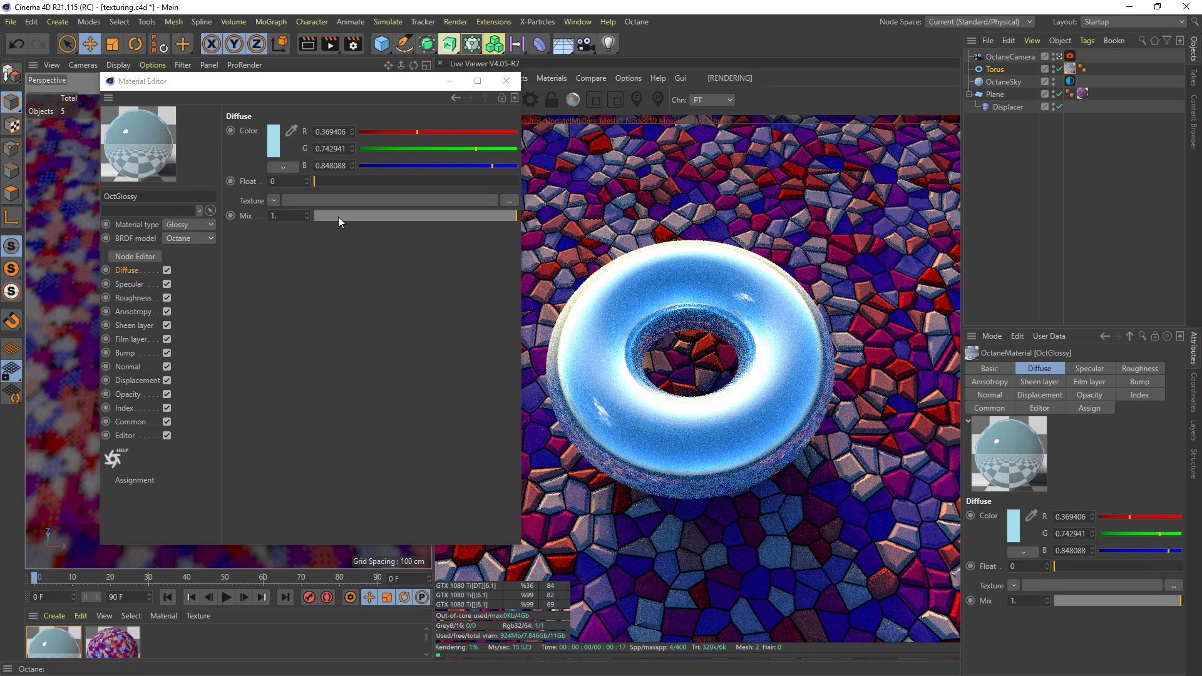
click(507, 80)
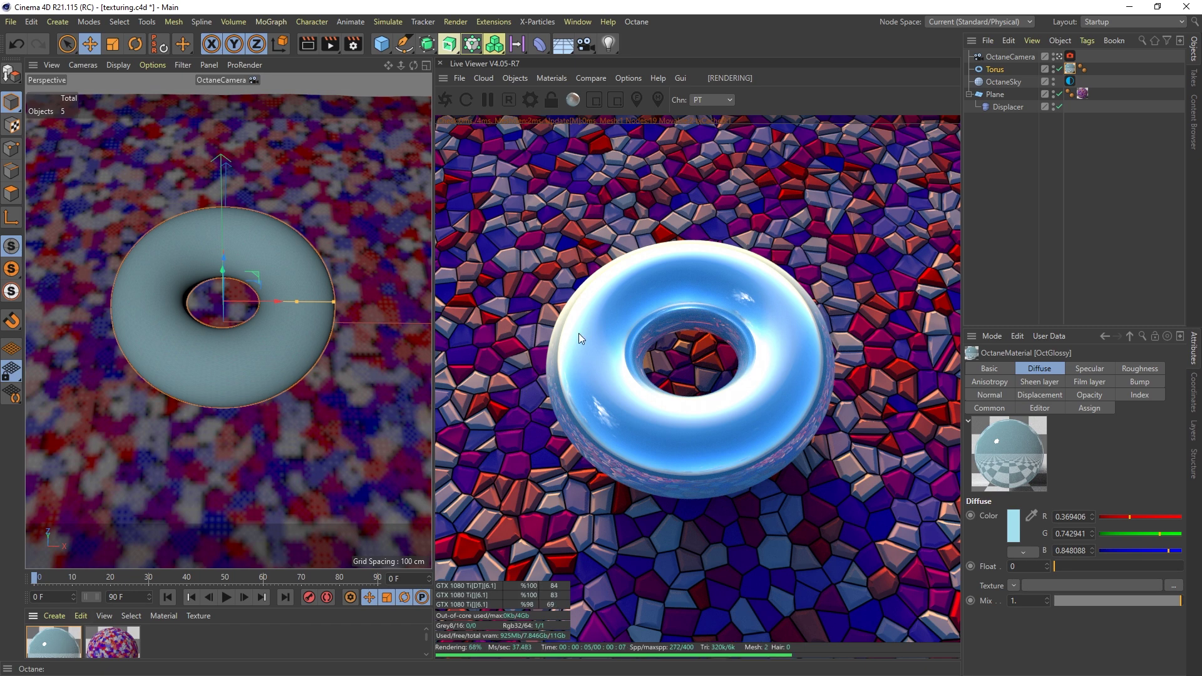
Step: Open the OctGlossy material in the Octane Node Editor and close its Material Editor window
double_click(58, 639)
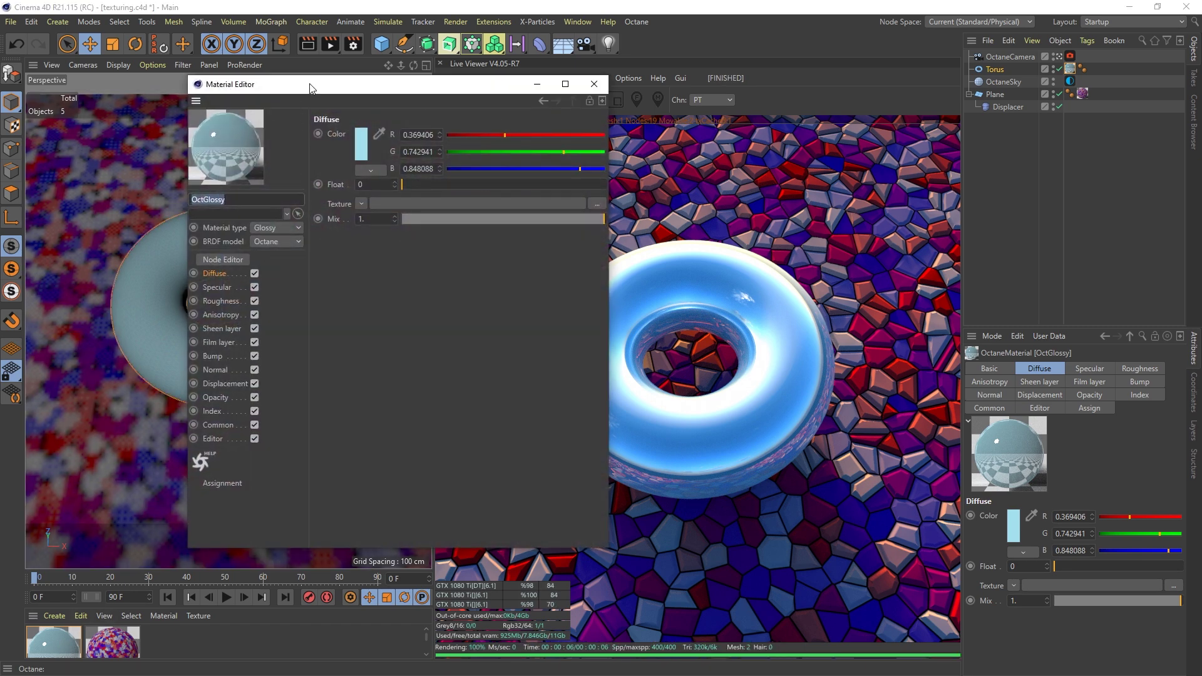
drag(309, 88, 277, 92)
click(202, 264)
click(561, 88)
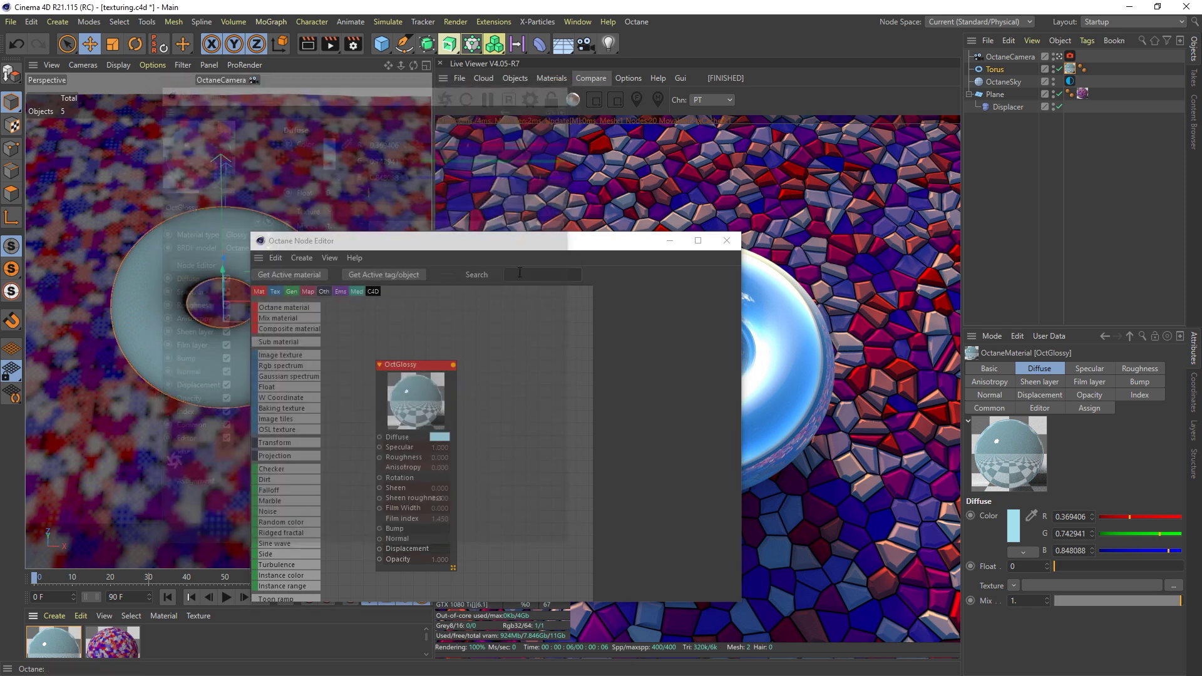
Step: Add an Image texture node beside the OctGlossy node and widen the node editor to show its shader settings
drag(488, 346, 518, 320)
drag(287, 355, 393, 450)
drag(417, 495, 363, 454)
drag(370, 389, 361, 410)
drag(742, 351, 1042, 344)
drag(861, 248, 800, 246)
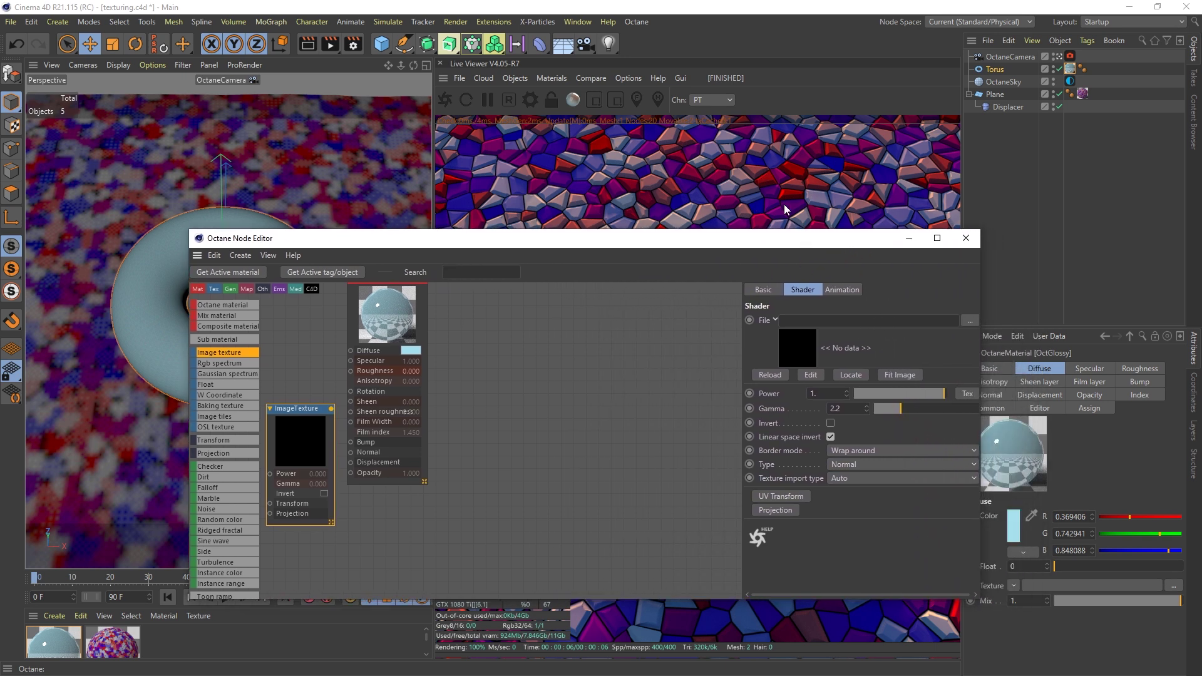
Step: Load a scratch image from the 6K folder of ScratchesMixed006 into the ImageTexture node
click(970, 320)
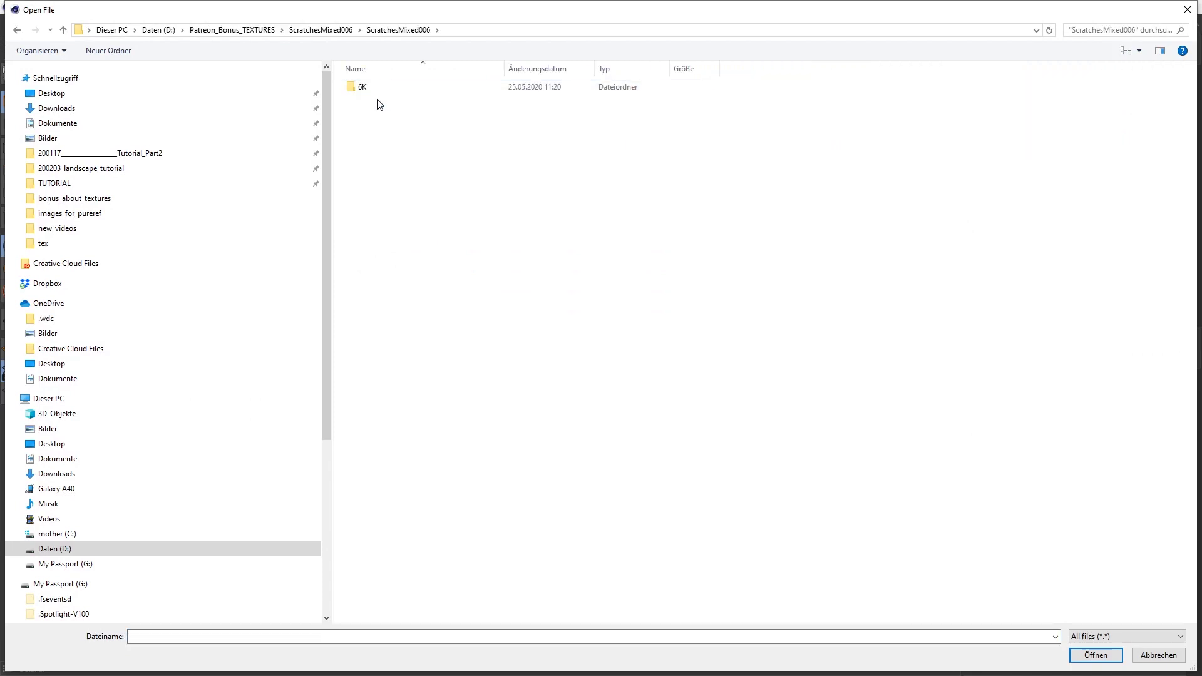
double_click(369, 89)
double_click(368, 89)
double_click(507, 104)
click(681, 397)
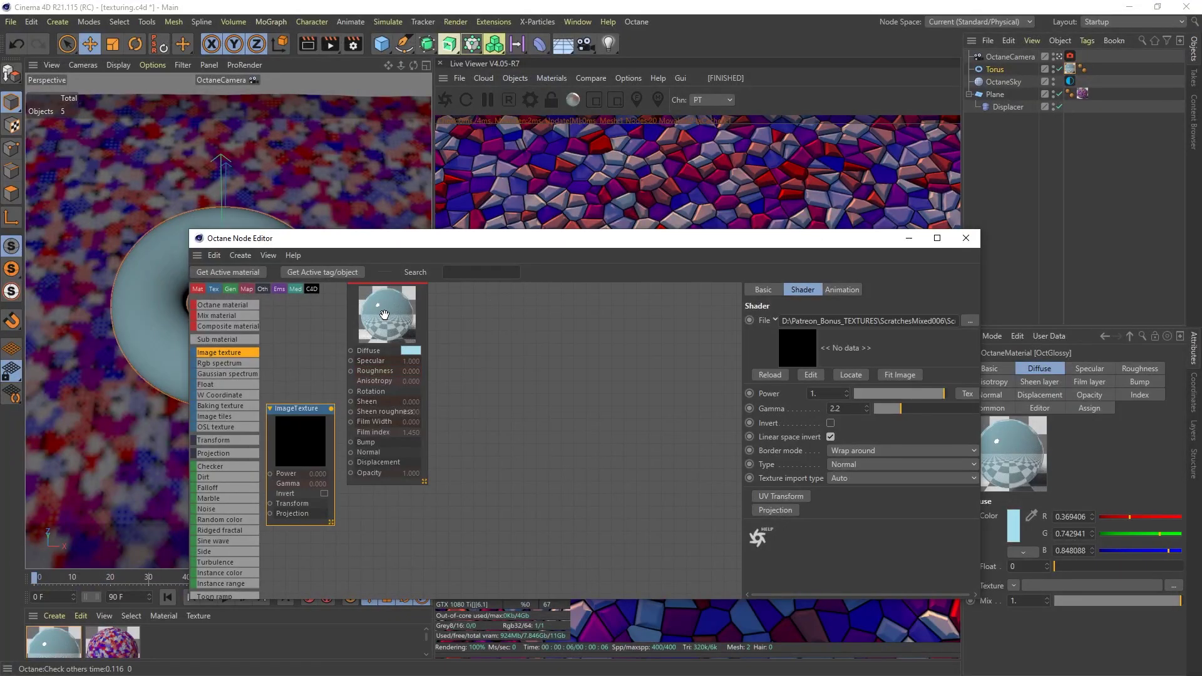
Step: Space the two nodes apart and connect the ImageTexture output to the OctGlossy Roughness input
middle_drag(295, 348, 328, 369)
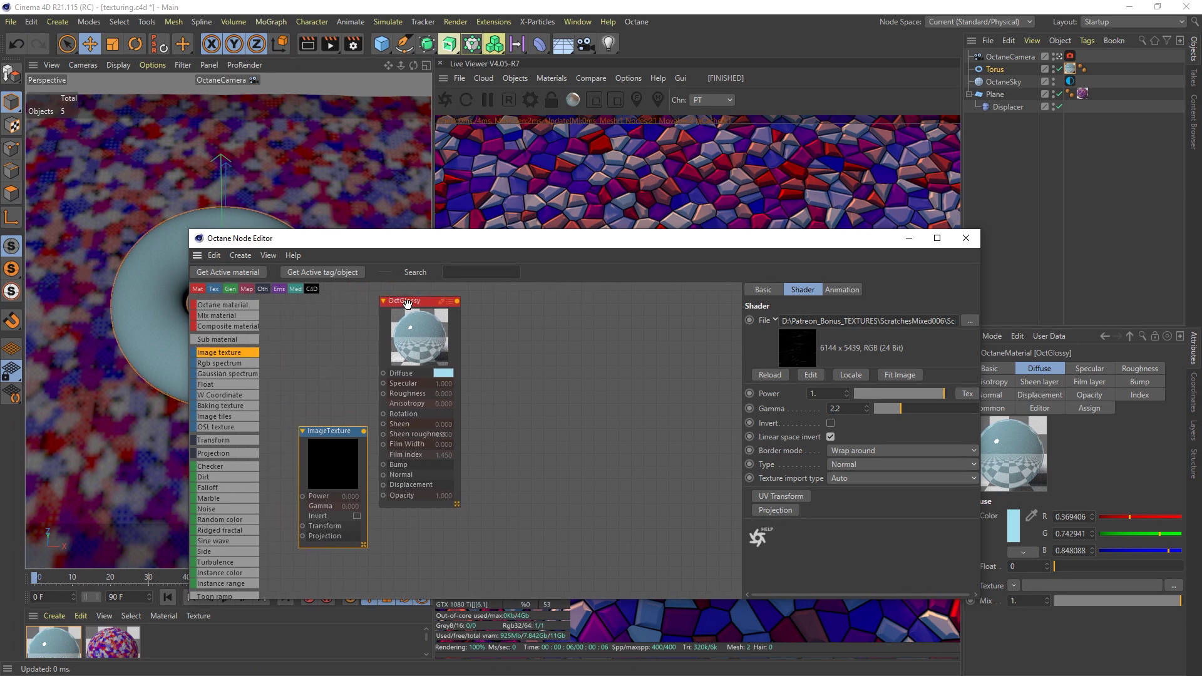
drag(405, 303, 499, 319)
drag(340, 426, 336, 428)
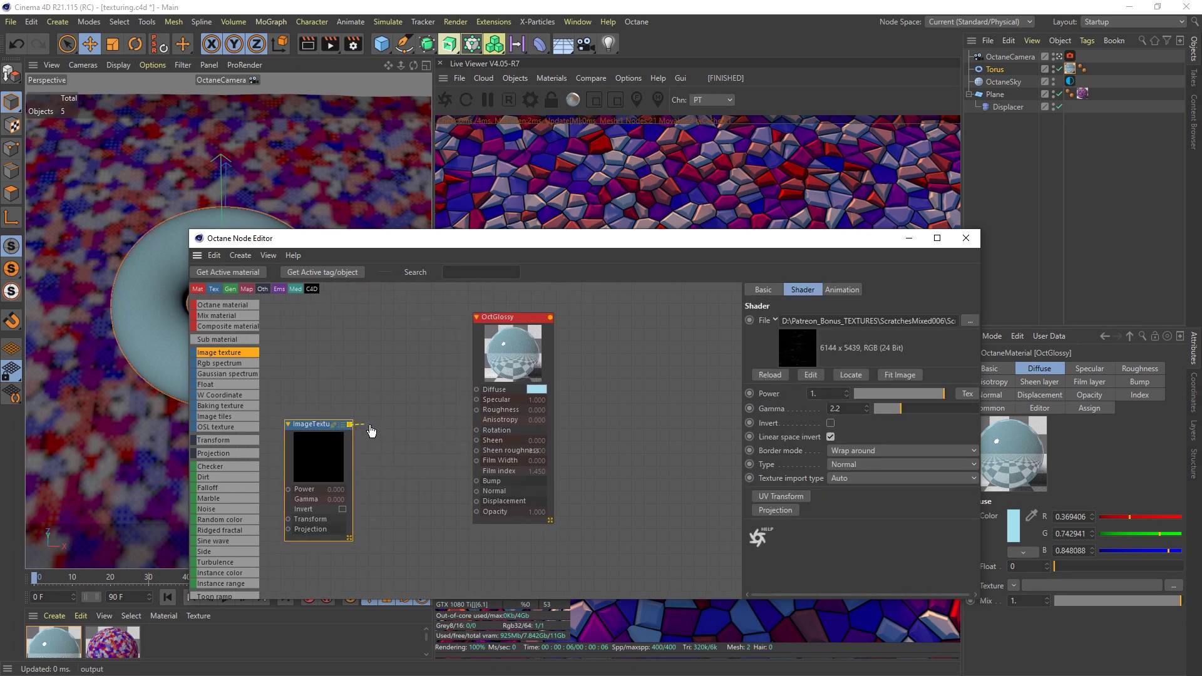
drag(458, 429, 476, 415)
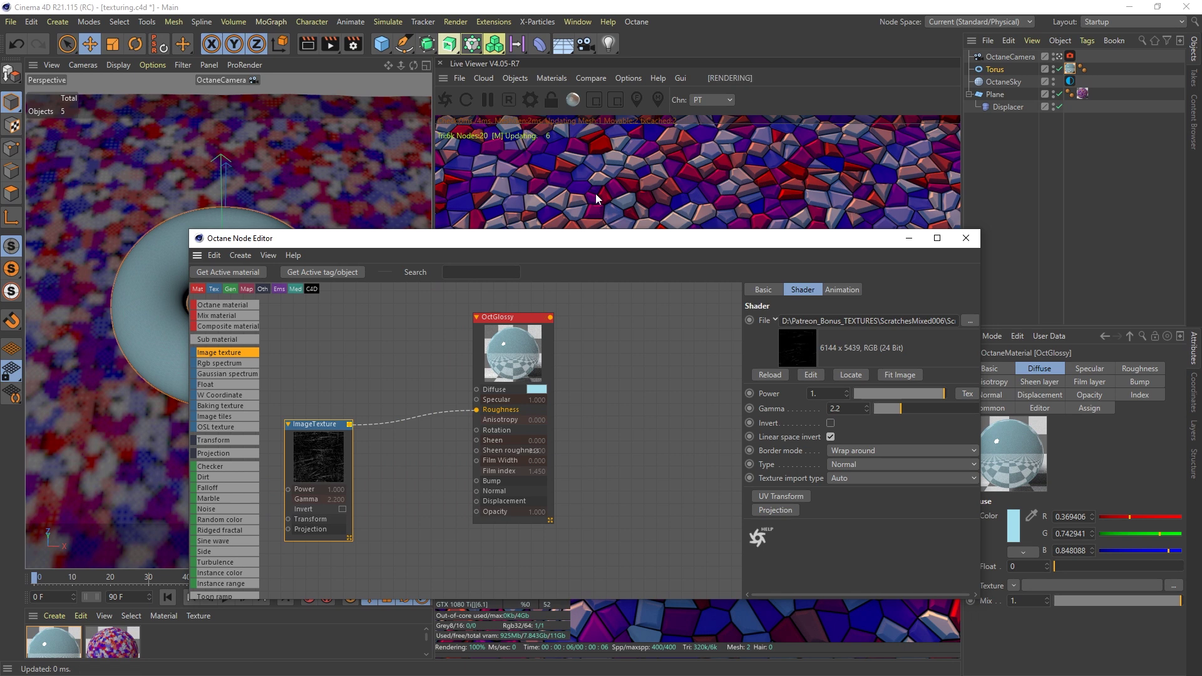
Step: Narrow the node editor and place it beside the rendered torus, shifting the OctGlossy node to fit
drag(598, 238, 1200, 233)
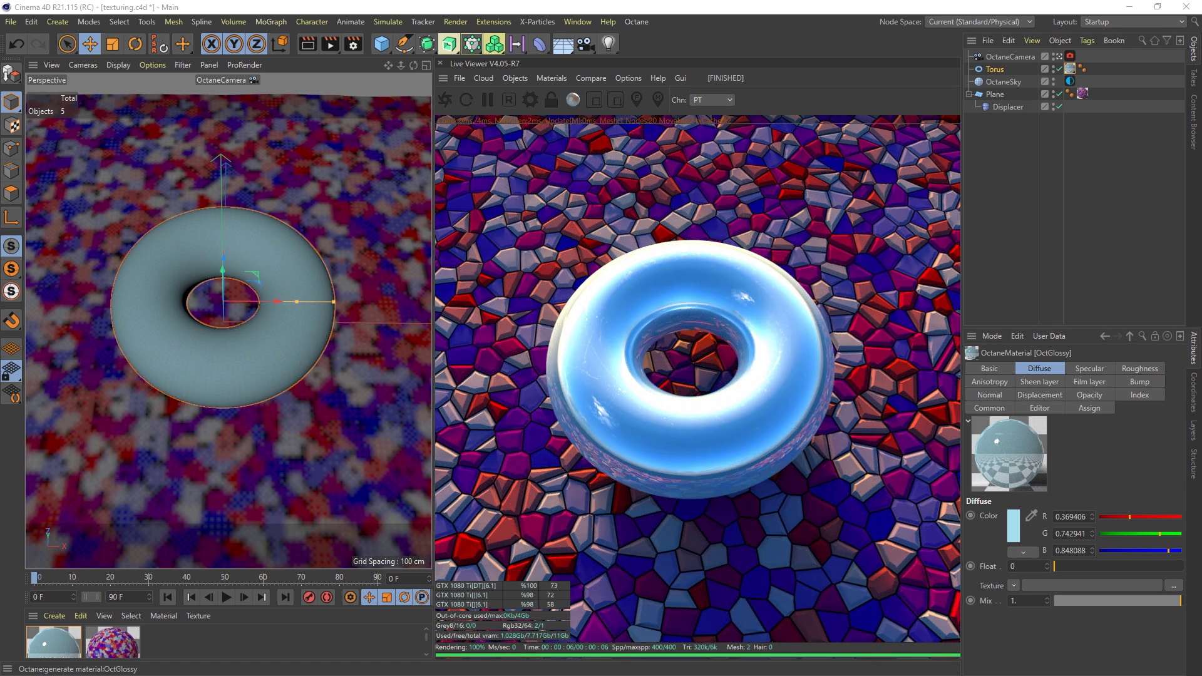
drag(1201, 215, 311, 153)
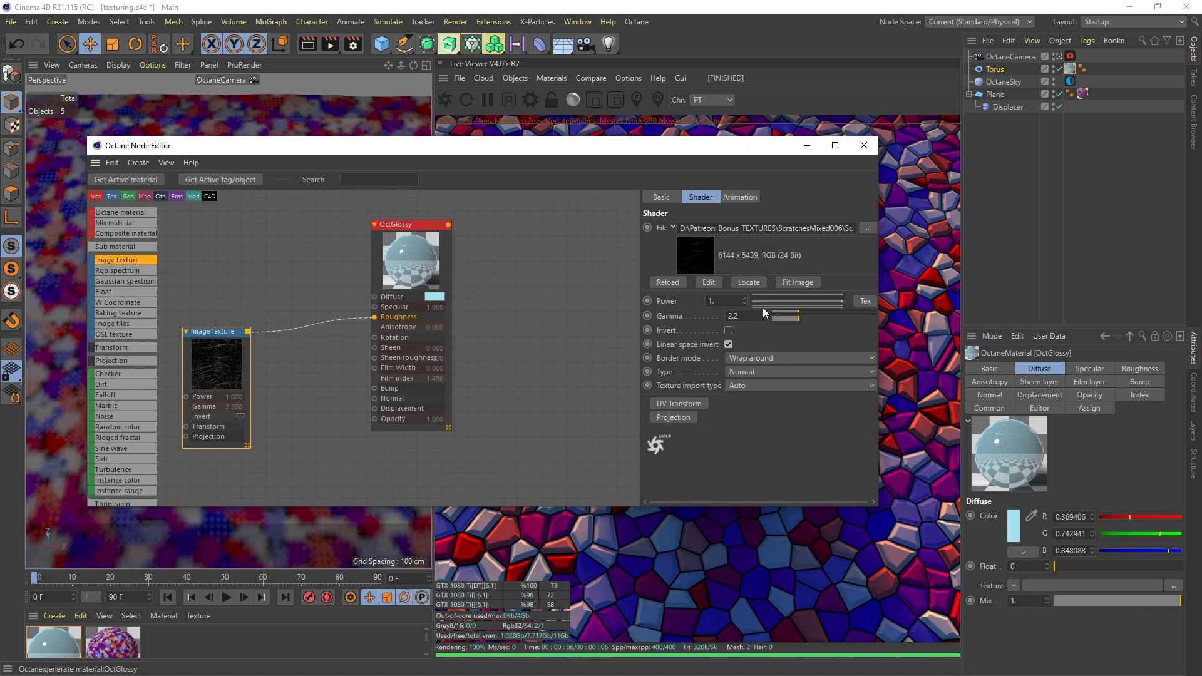
drag(880, 273, 575, 273)
drag(395, 145, 370, 131)
drag(370, 204, 340, 192)
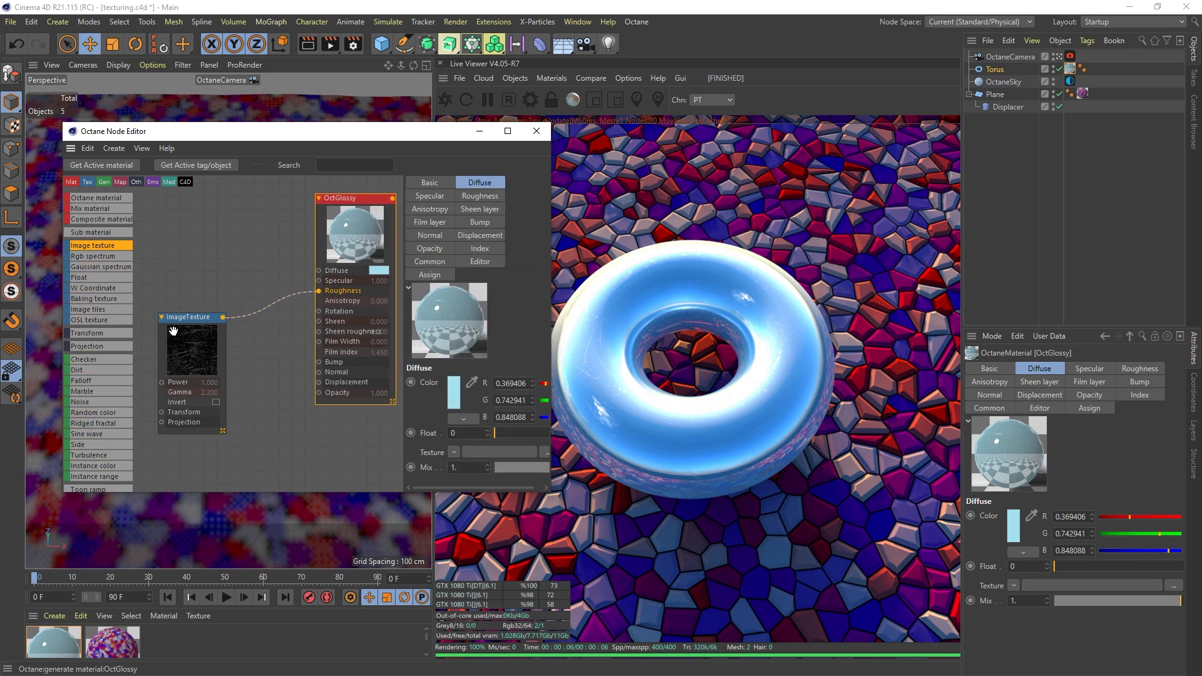
Step: Search the node list for "gra" and add the Cinema 4D Gradient node to the graph
click(340, 164)
text(gri)
key(BackSpace)
key(BackSpace)
key(BackSpace)
text(ramp)
key(BackSpace)
key(BackSpace)
key(BackSpace)
key(BackSpace)
text(gr)
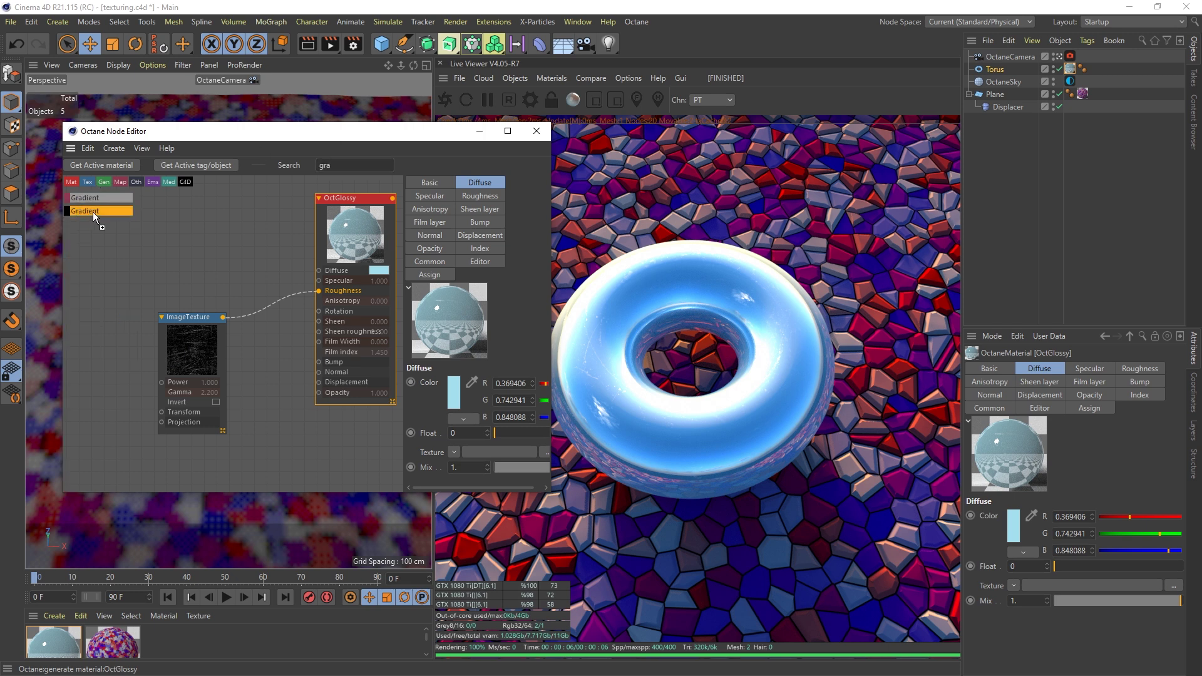
drag(270, 257, 269, 256)
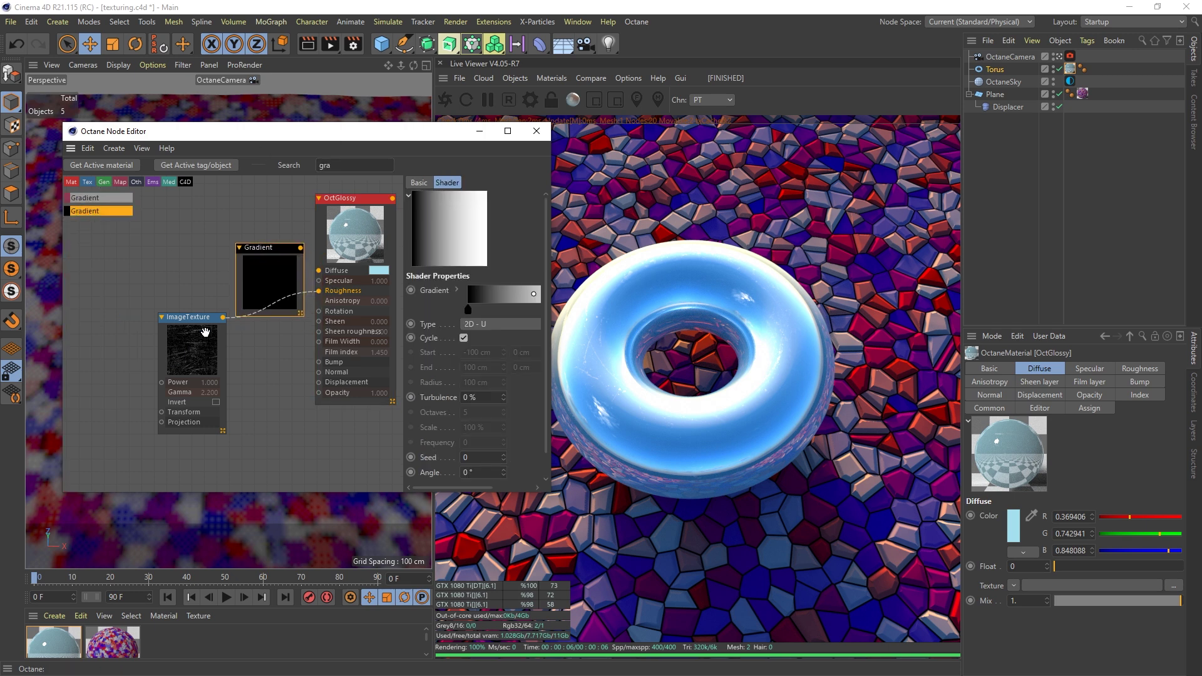
Step: Add the Octane Gradient node above the ImageTexture node and delete the Cinema 4D Gradient node
drag(85, 198, 218, 279)
click(265, 250)
key(Delete)
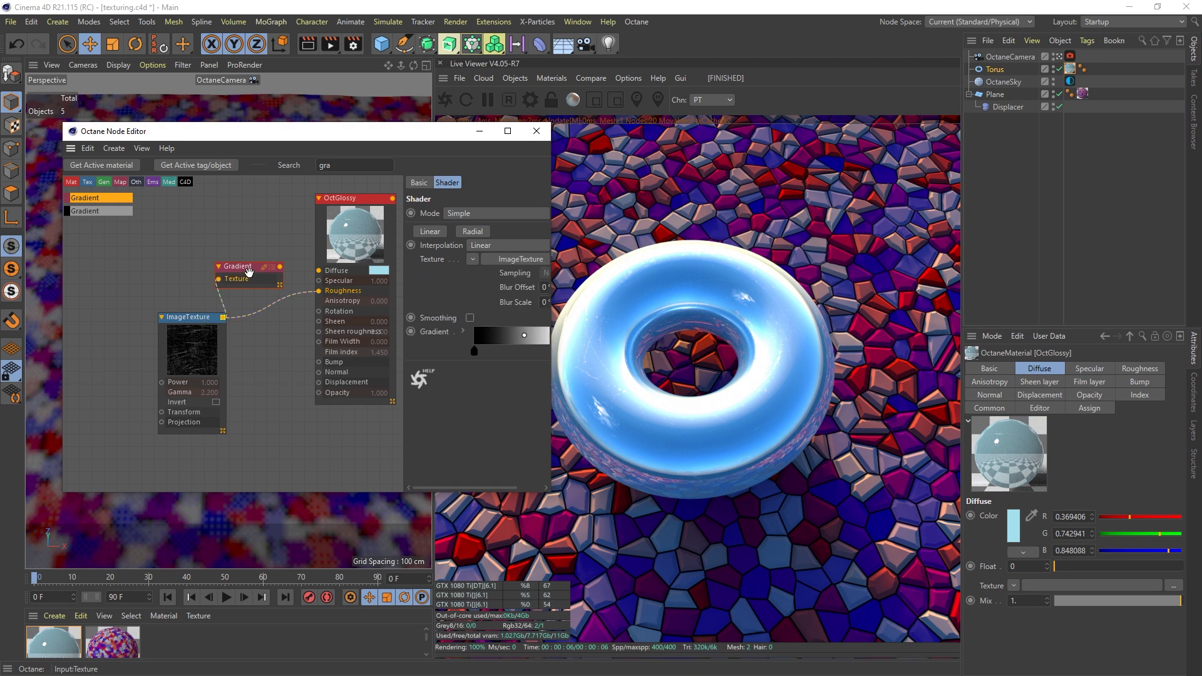
Step: Route the ImageTexture through the Gradient into Roughness, arrange the nodes in line and enlarge the Gradient settings area
drag(316, 296, 318, 291)
drag(188, 317, 136, 313)
drag(238, 266, 232, 303)
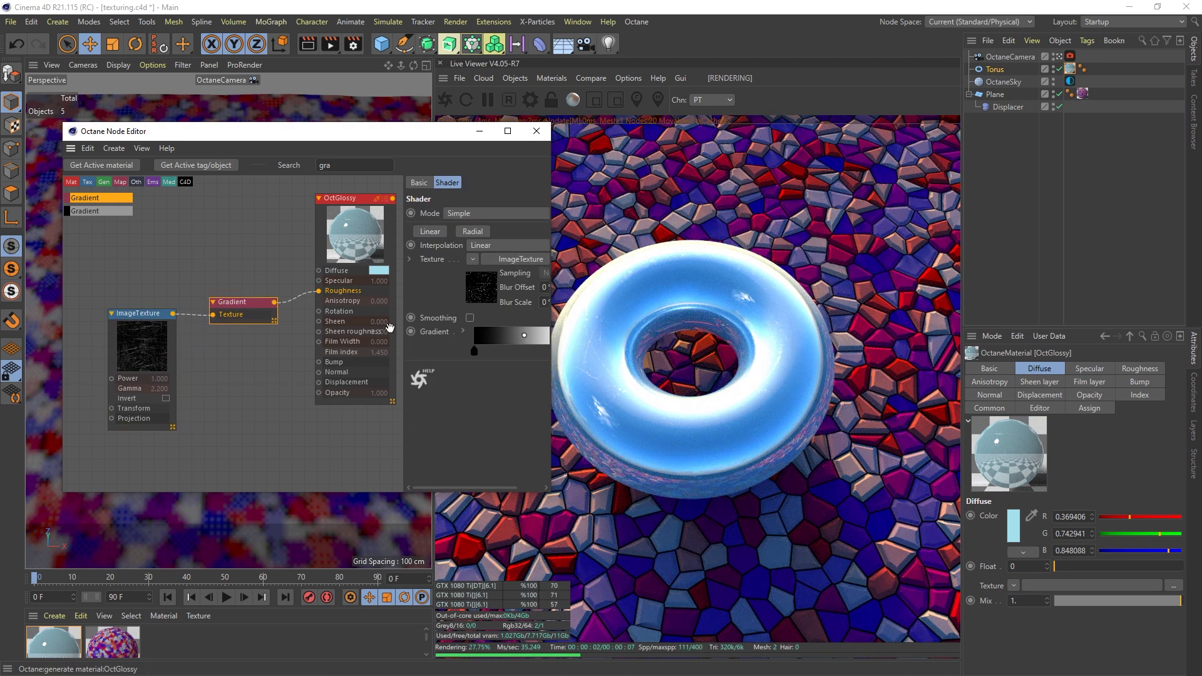
drag(405, 296, 246, 303)
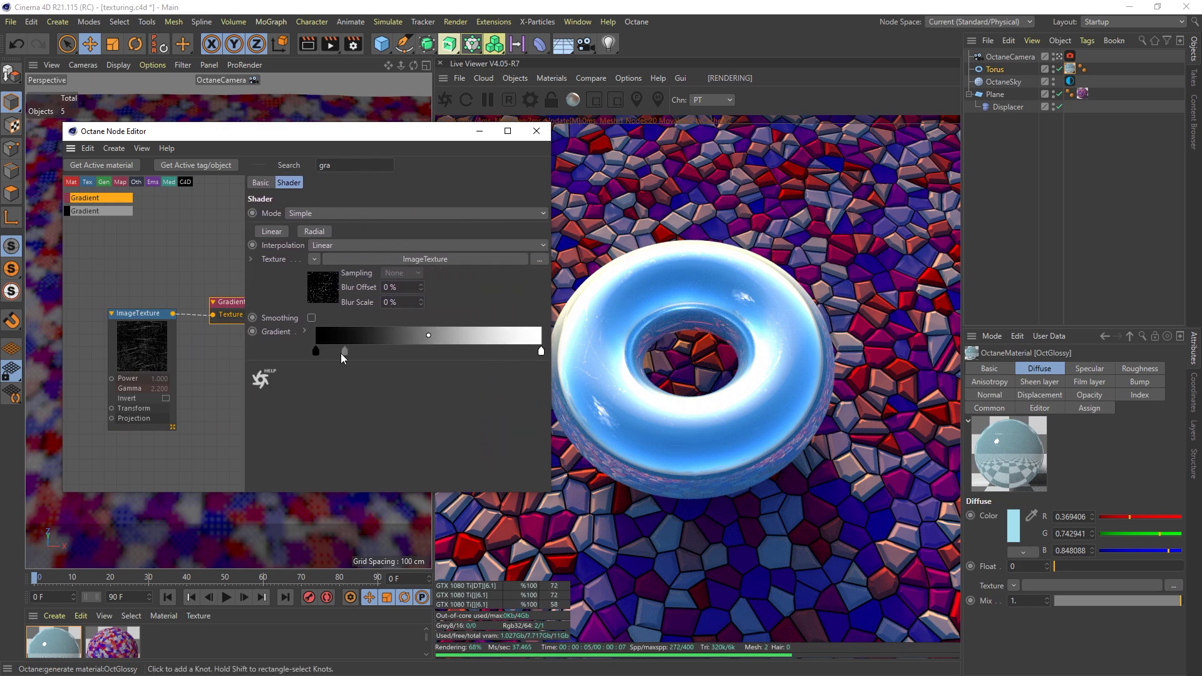
Step: Try moving the Gradient's black knot right up to the white knot, and undo the move
drag(316, 351, 536, 351)
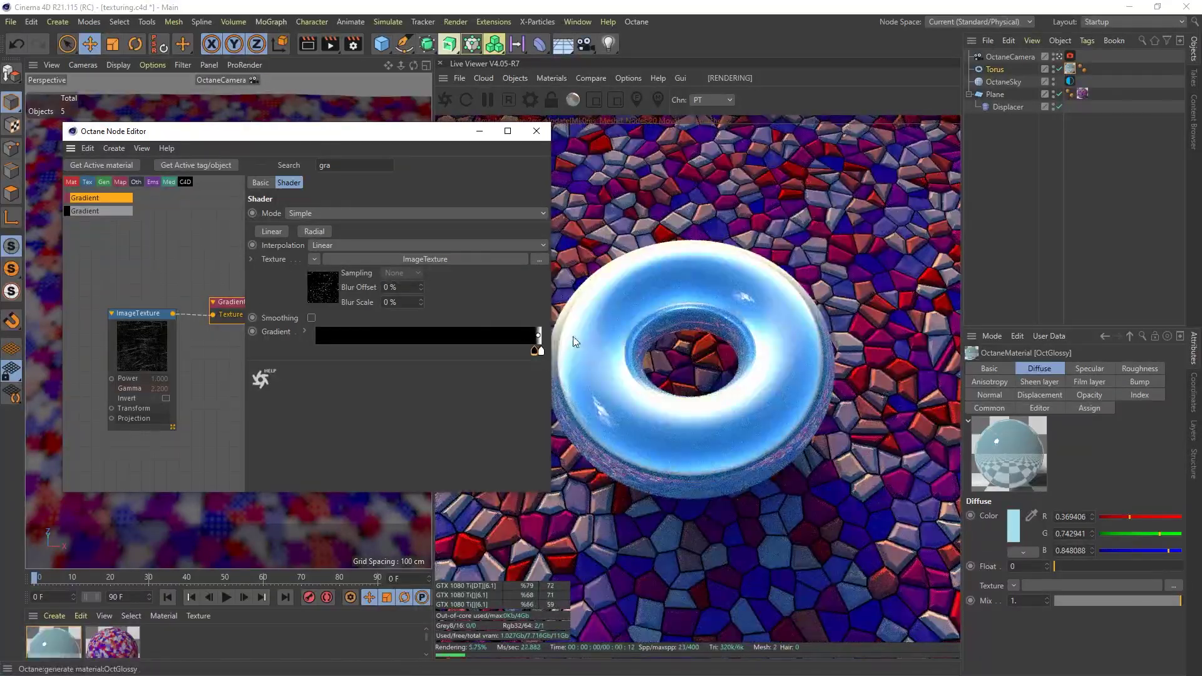
key(ctrl+z)
key(ctrl+z)
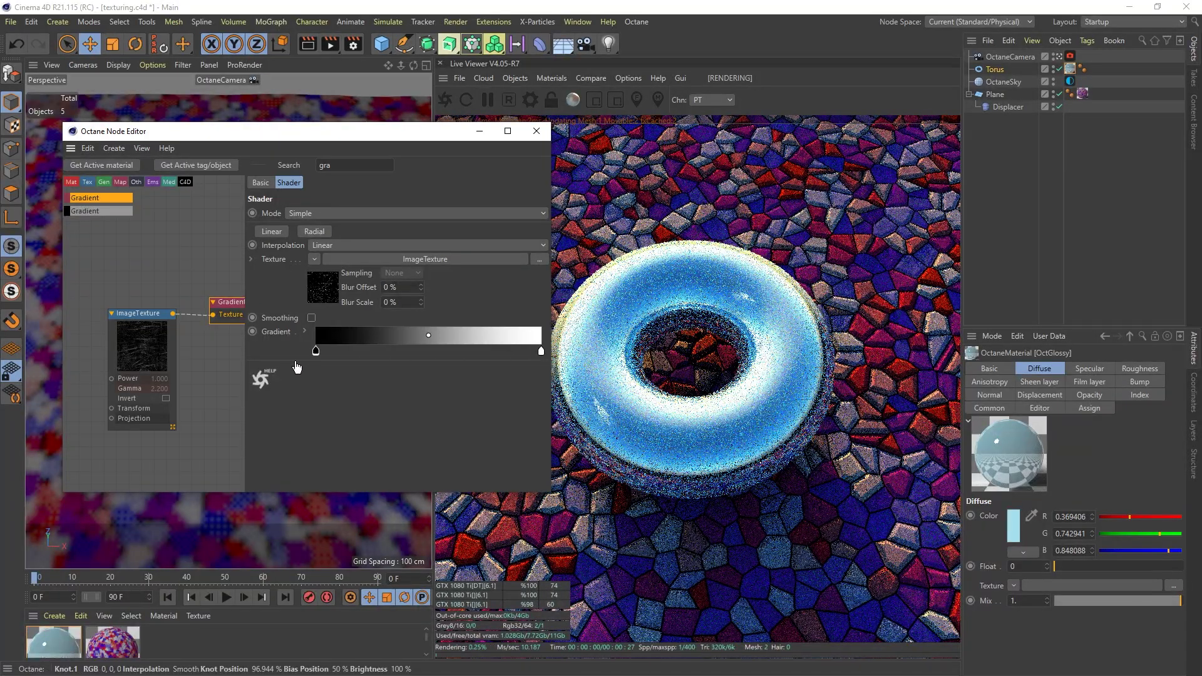
Step: Move the Gradient's white knot close to the black knot, and restore the node graph area to show all nodes
drag(540, 350, 323, 357)
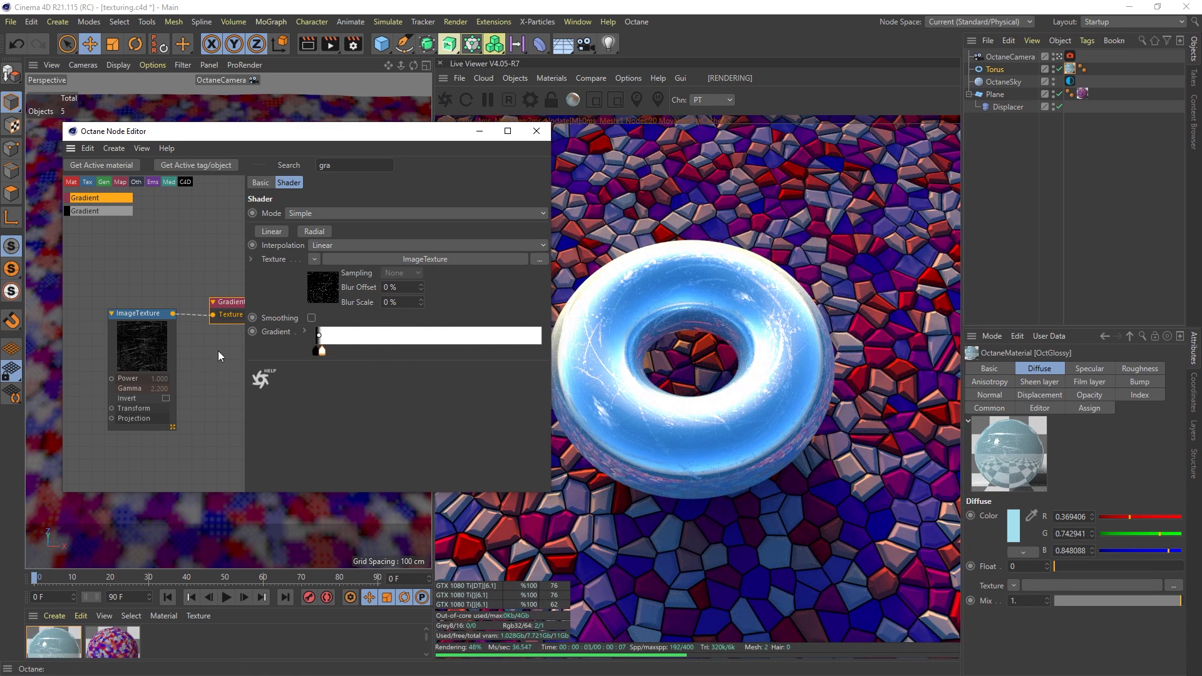
middle_drag(213, 363, 186, 358)
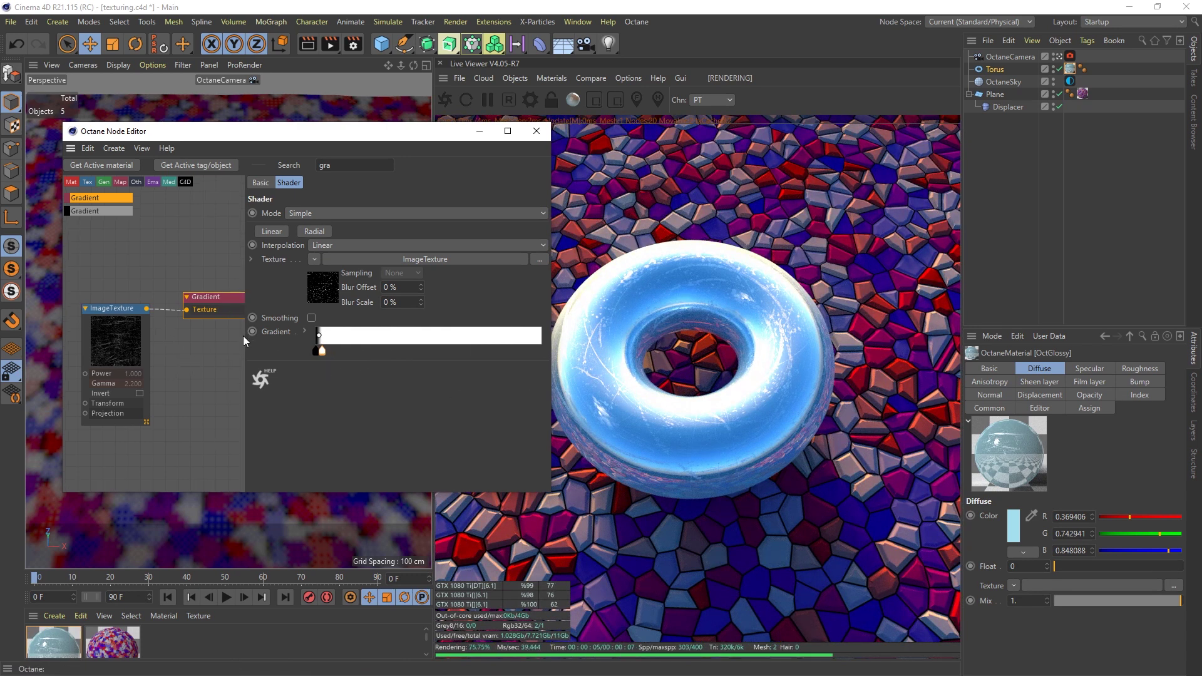
drag(242, 336, 375, 338)
scroll(201, 367, down, 2)
scroll(202, 367, up, 1)
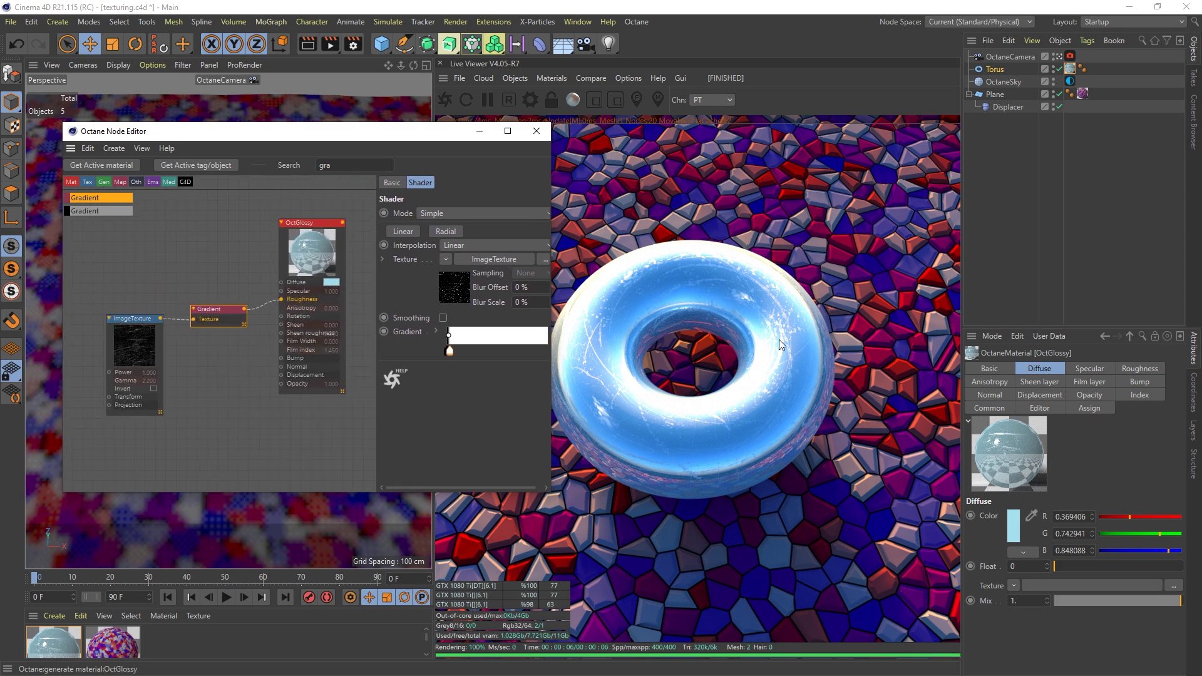
Step: Duplicate the ImageTexture node, connect the copy to the OctGlossy Bump input and place it below the original
drag(130, 318, 194, 378)
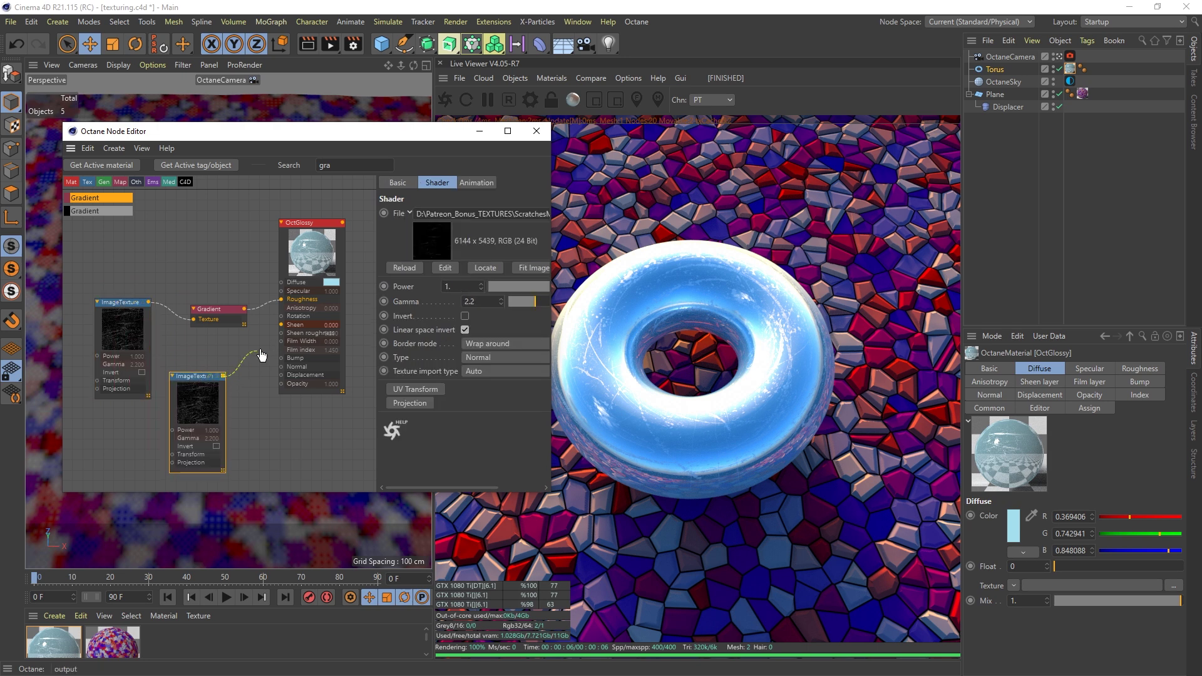
drag(281, 365, 281, 359)
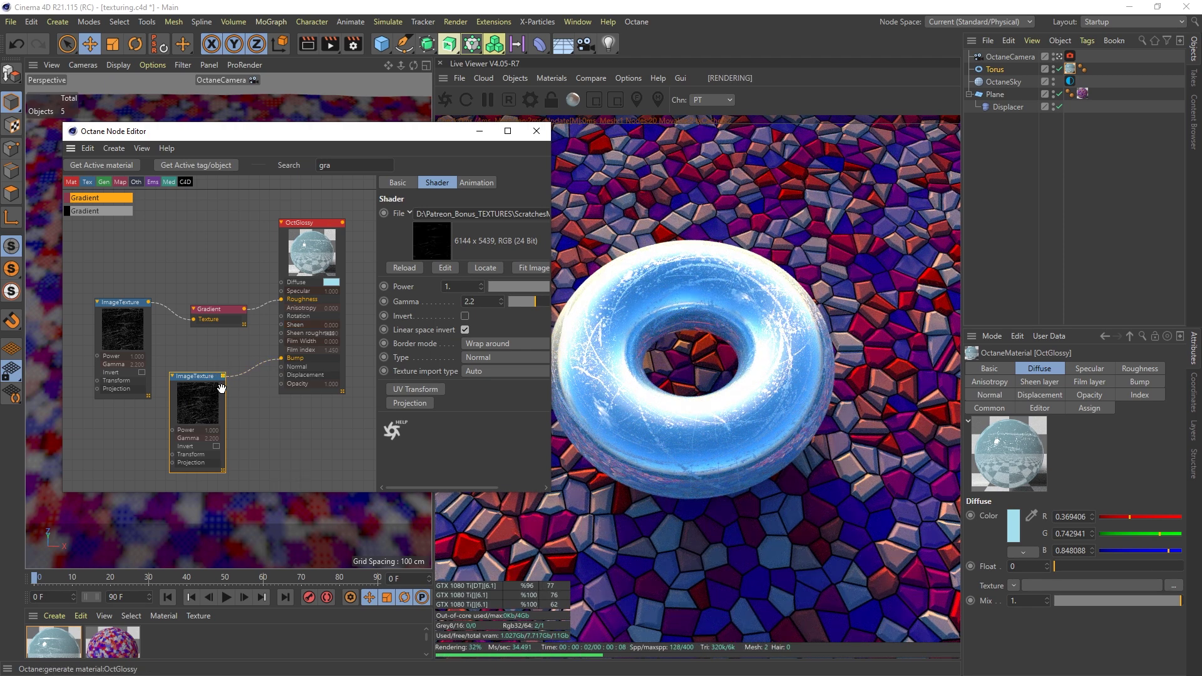
drag(187, 377, 135, 414)
Step: Disconnect the Gradient from Roughness, and switch the bump ImageTexture off and on to compare the torus render
drag(281, 299, 261, 306)
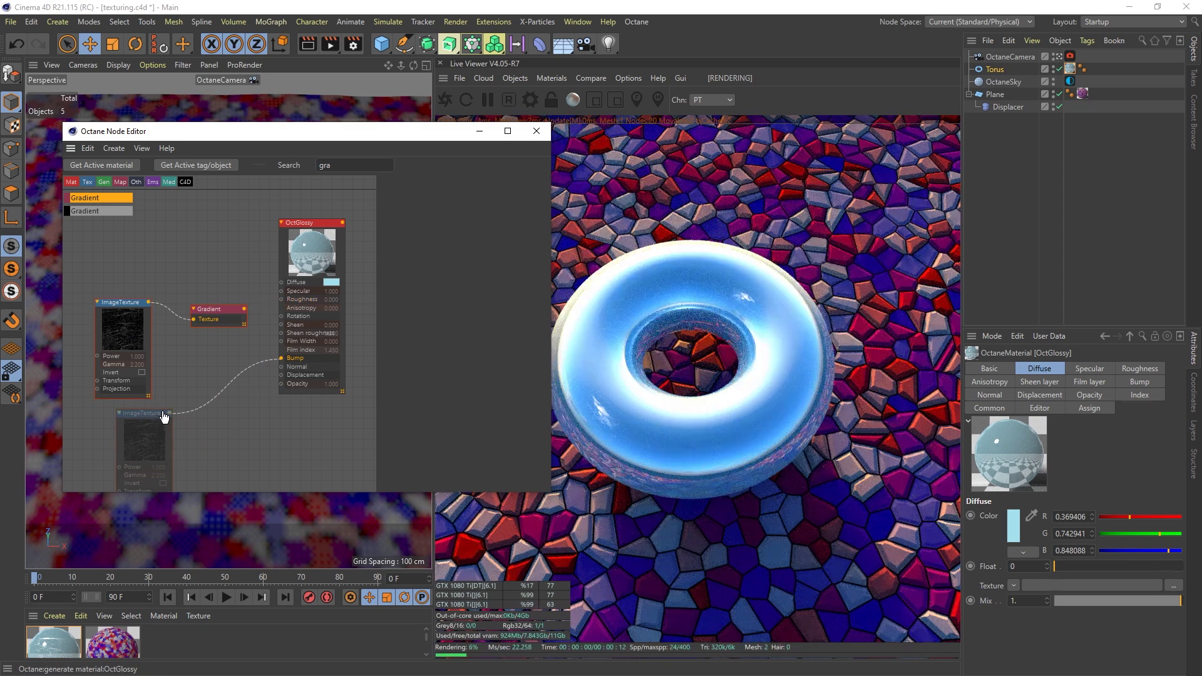
click(153, 417)
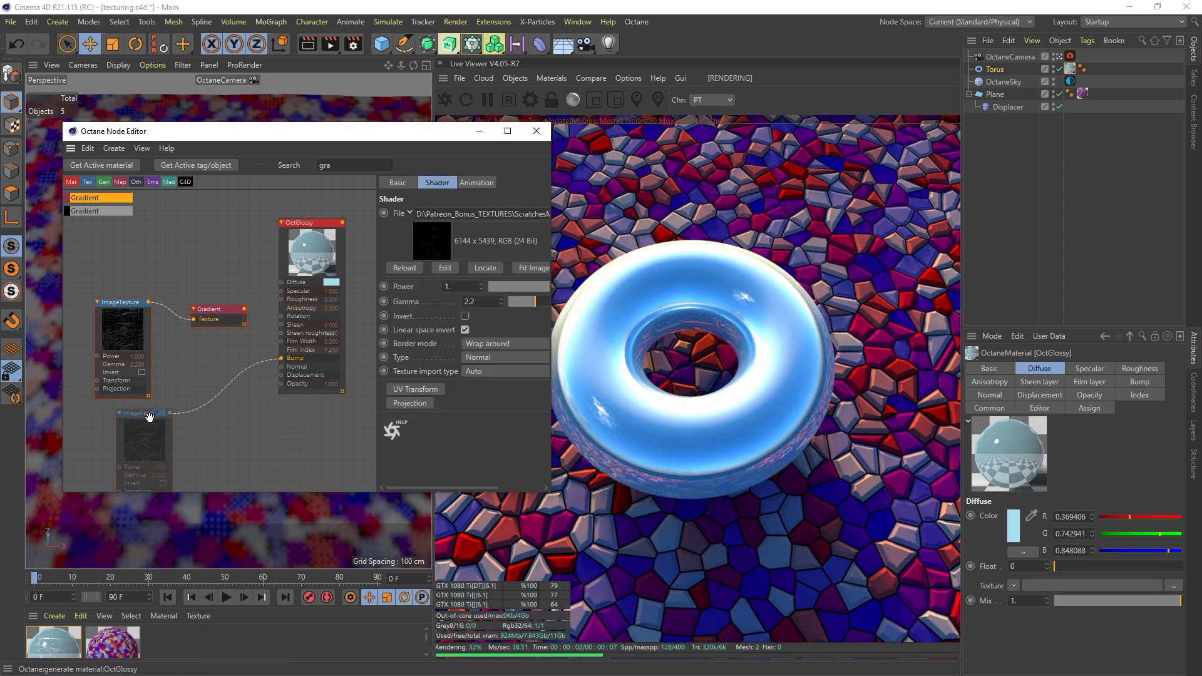
drag(153, 417, 143, 410)
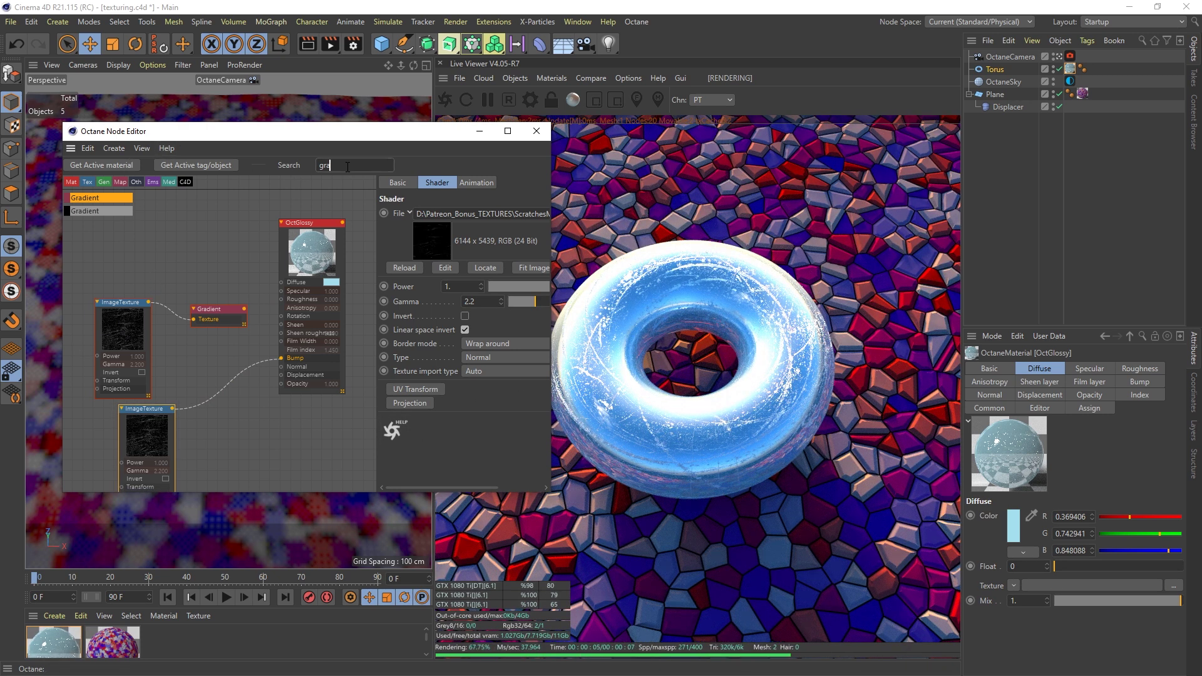
Step: Add a Multiply node between the bump ImageTexture and the OctGlossy Bump input, with the image feeding Texture1
key(BackSpace)
key(BackSpace)
key(BackSpace)
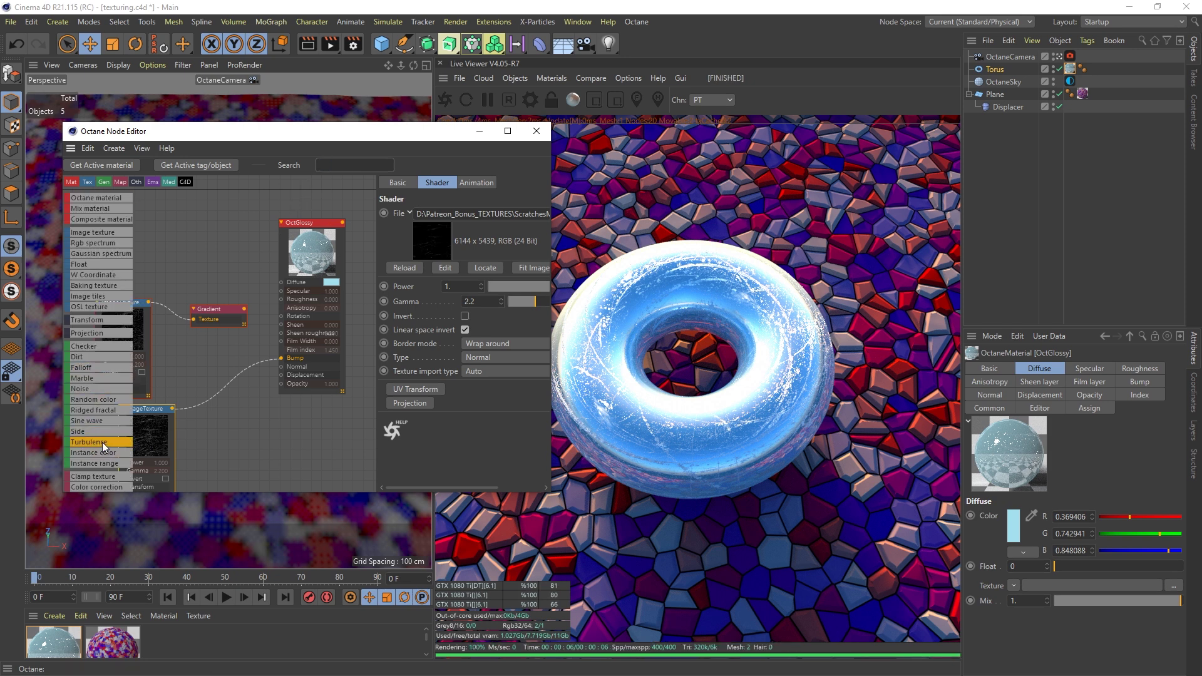
text(mult)
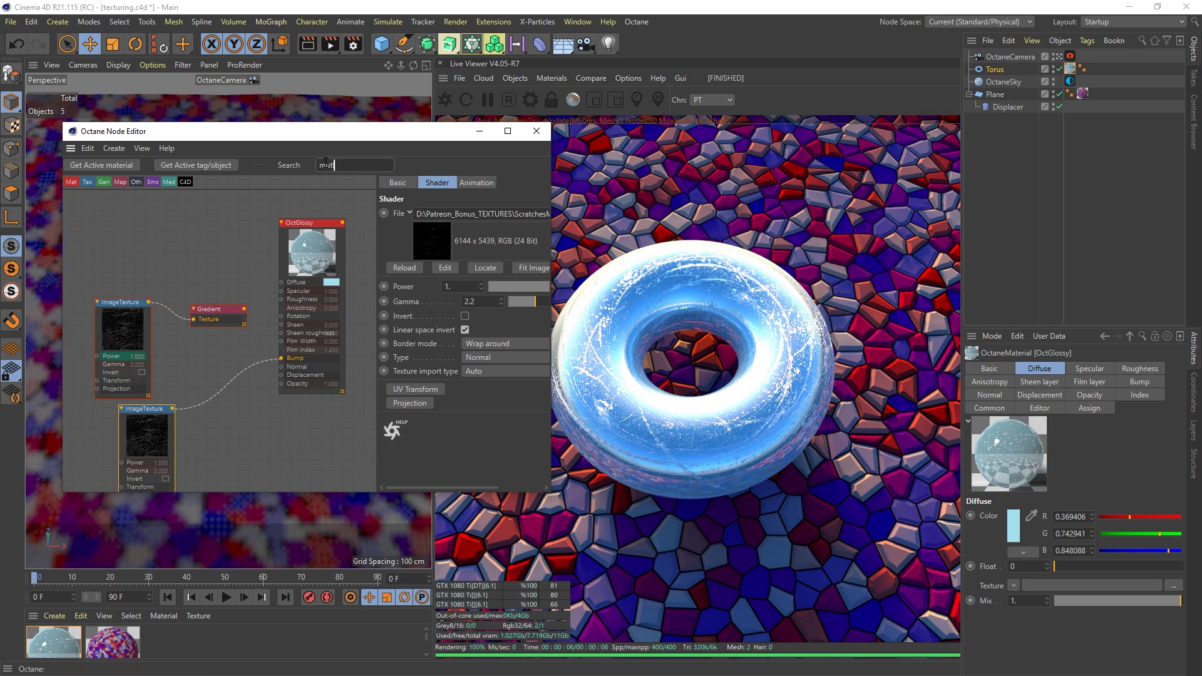
key(BackSpace)
drag(222, 385, 223, 389)
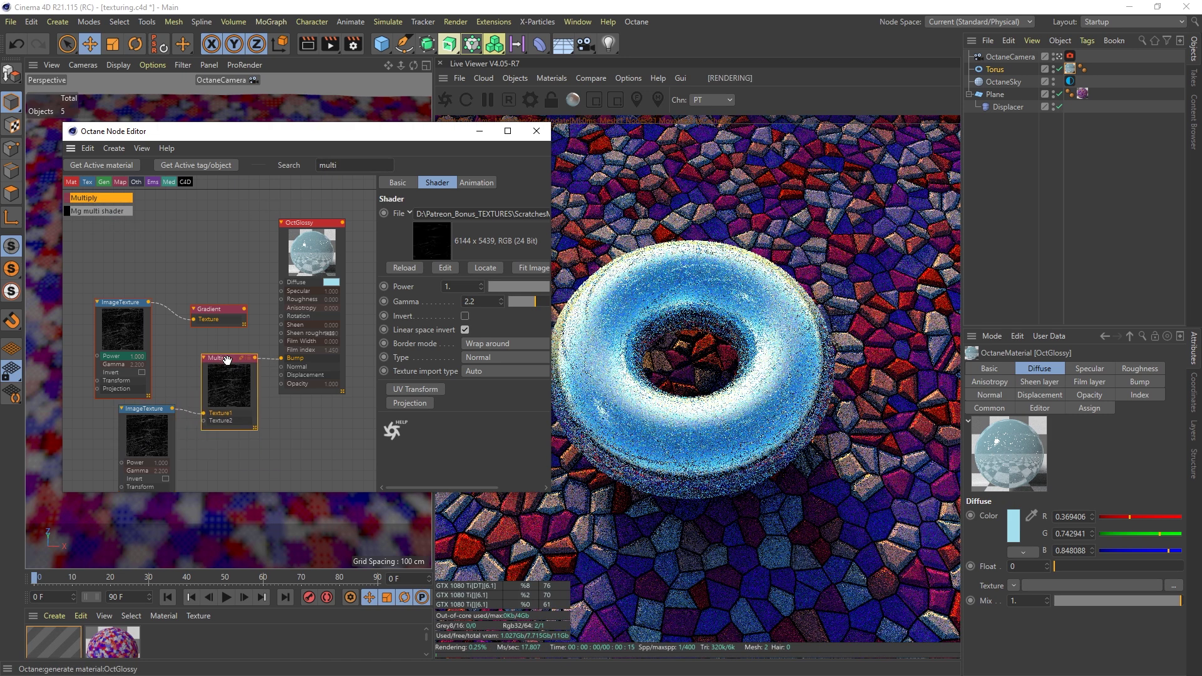
Step: Add a FloatTexture feeding the Multiply node's Texture2 input, and arrange it so it does not overlap the bump ImageTexture
middle_drag(184, 389, 198, 353)
drag(339, 166, 293, 162)
text(float)
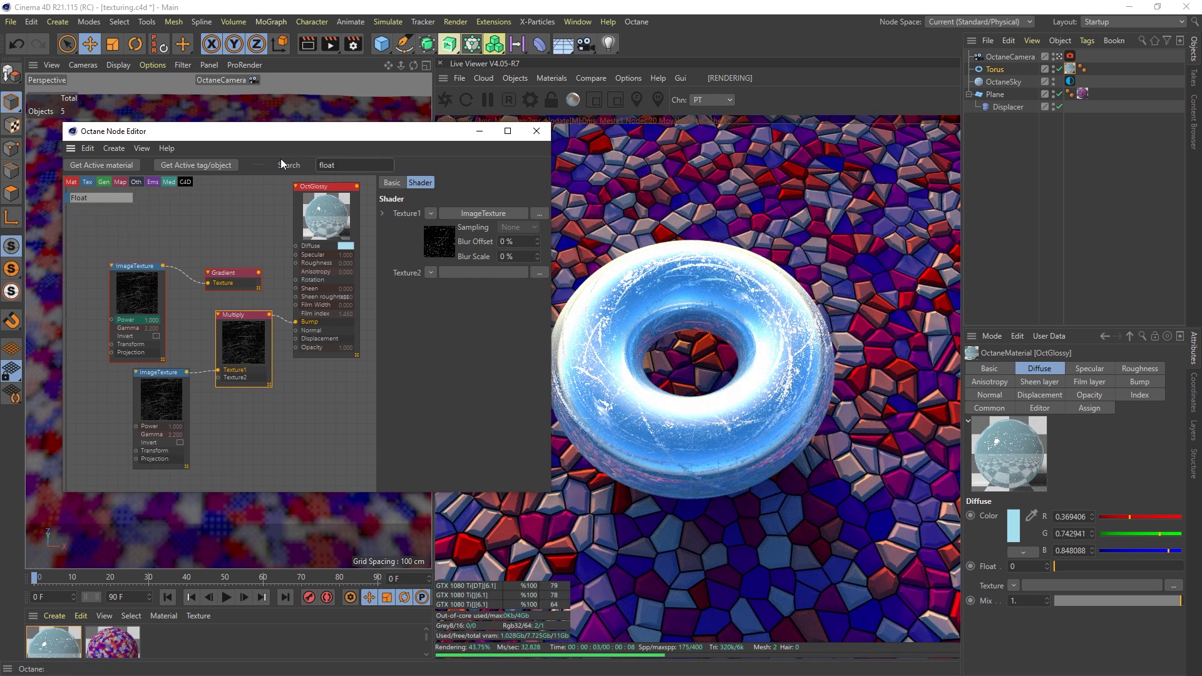
drag(216, 378, 217, 378)
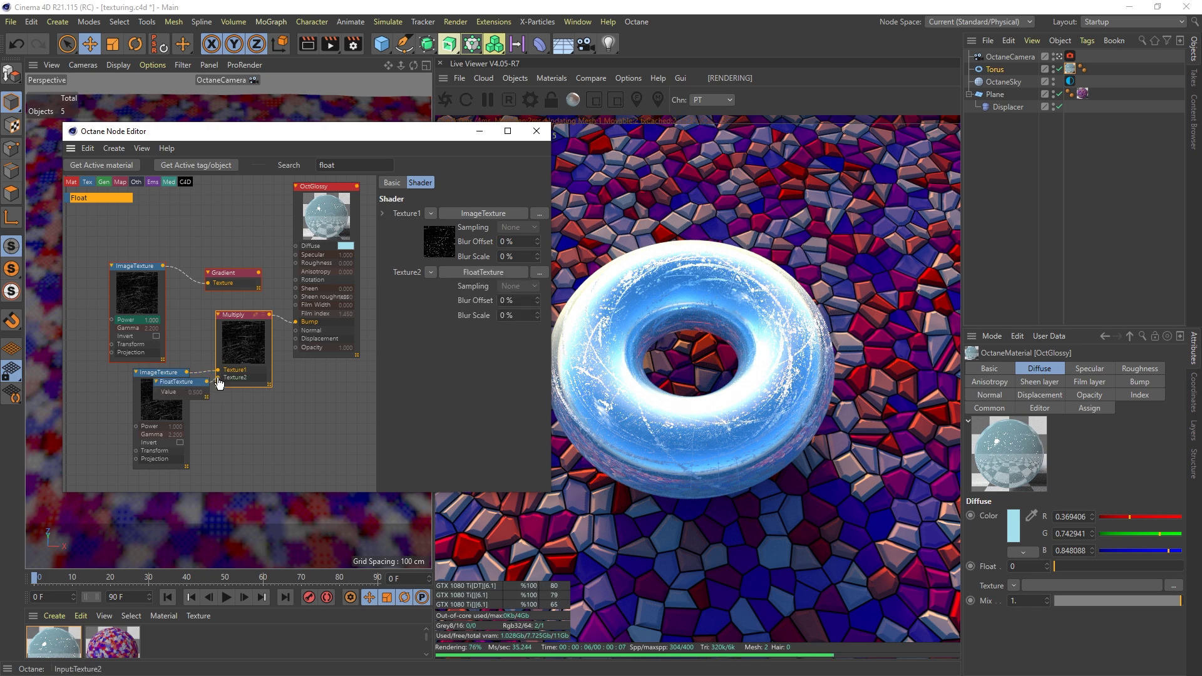
mouse_move(145, 373)
mouse_down()
mouse_move(95, 368)
mouse_move(152, 388)
mouse_up()
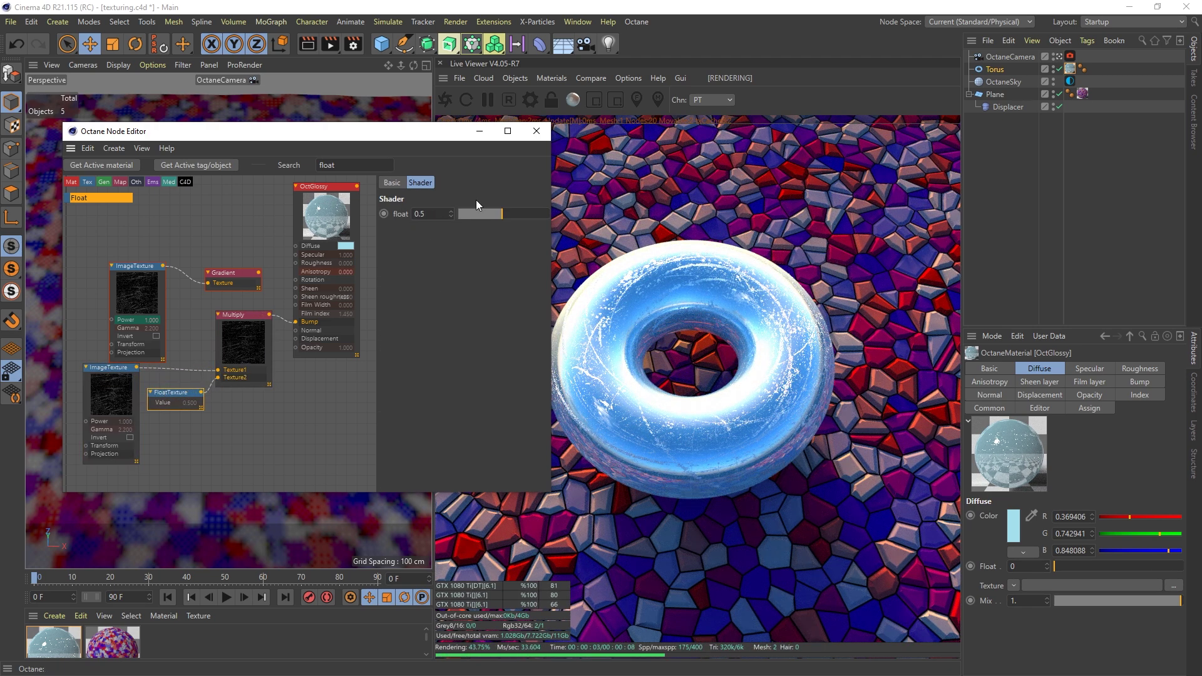
Step: Test the bump strength with the FloatTexture at 0 and 1, and set its value to 0.2
mouse_move(483, 214)
mouse_down()
mouse_move(464, 214)
mouse_move(454, 232)
mouse_up()
double_click(430, 214)
text(,41)
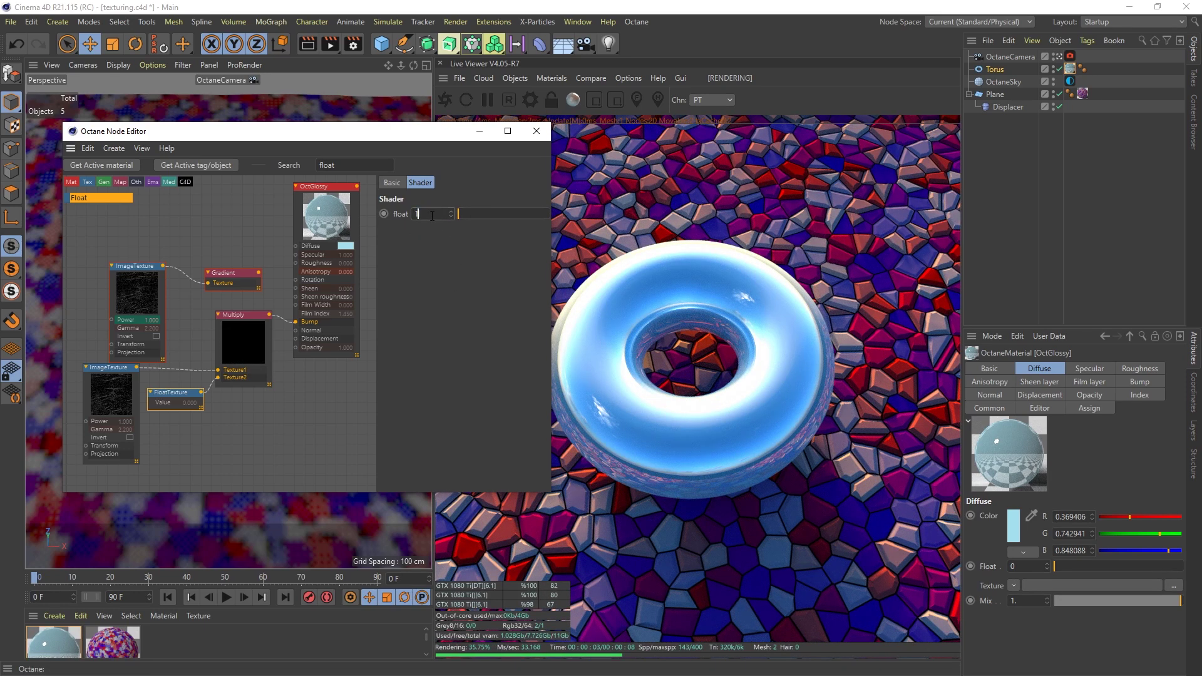
key(Return)
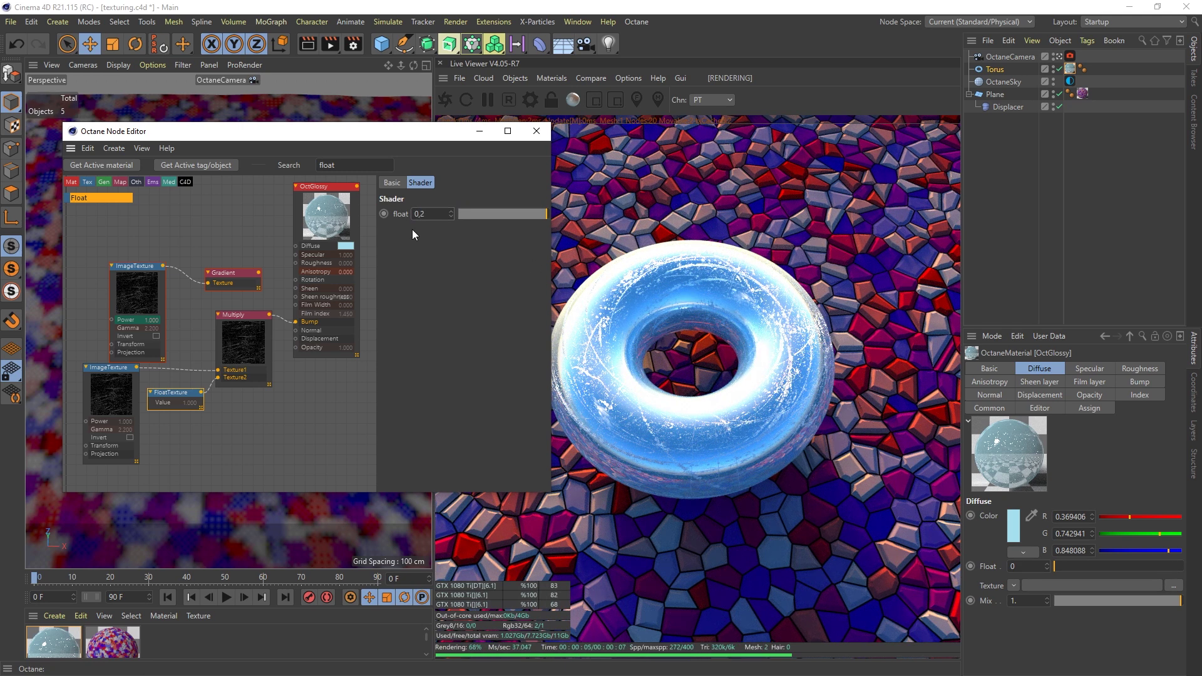
text(.2)
key(Return)
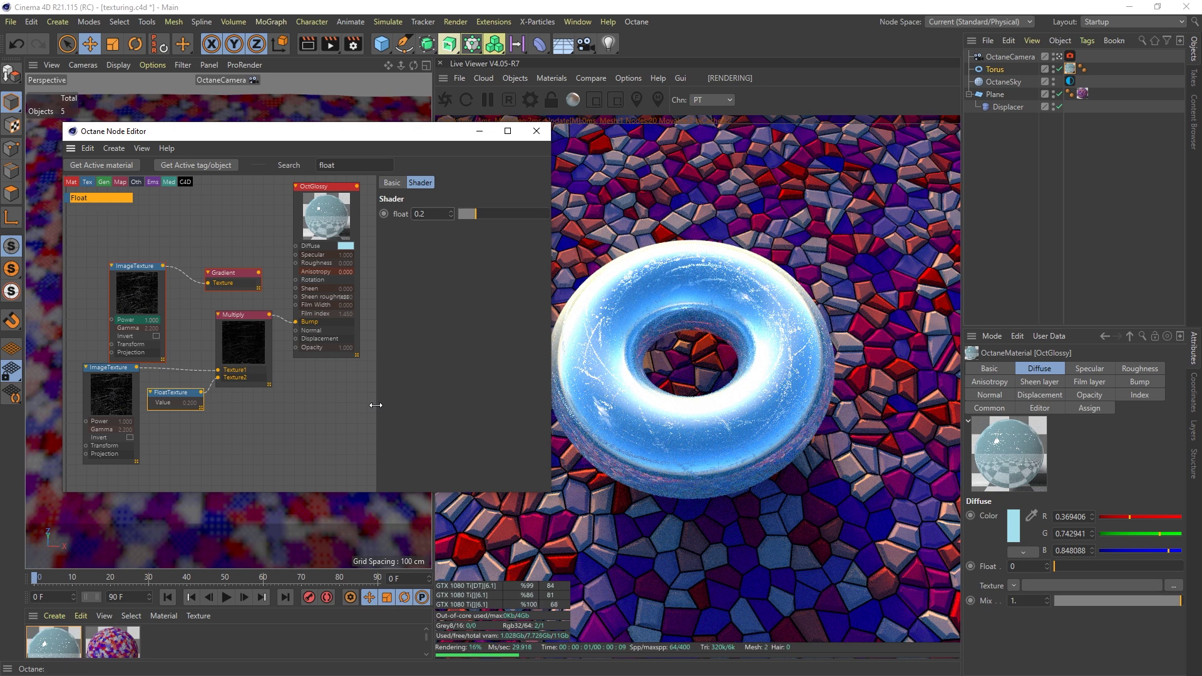
Step: Invert the bump ImageTexture that feeds the Multiply node
click(251, 338)
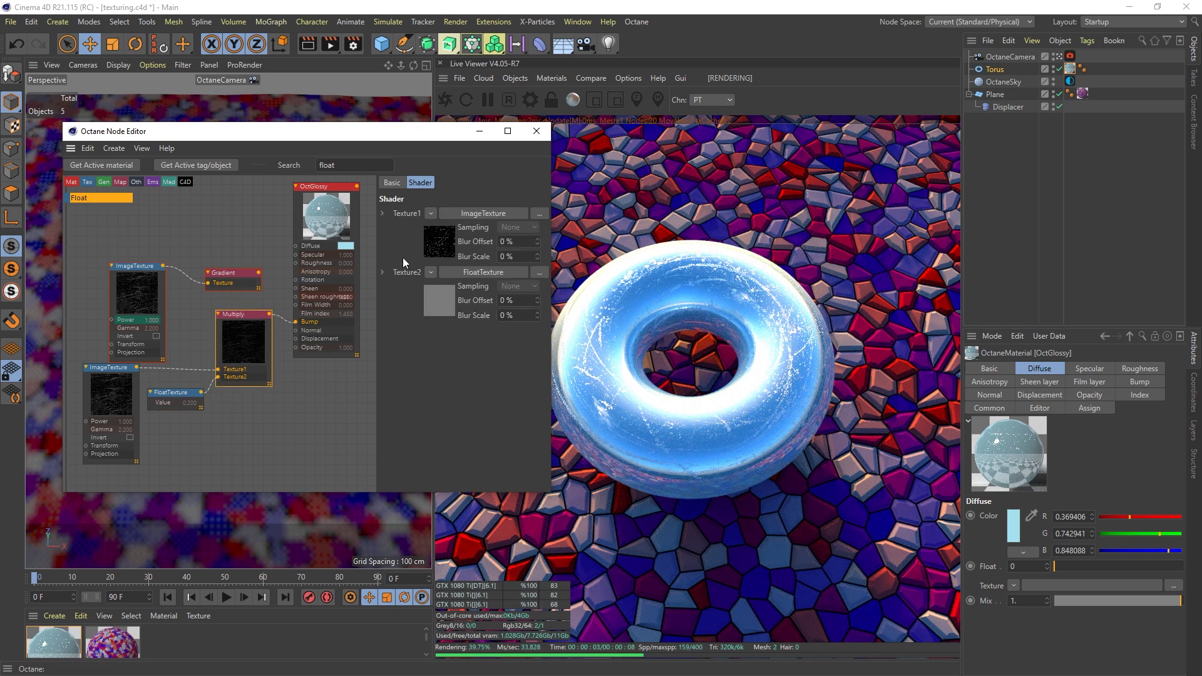
click(108, 371)
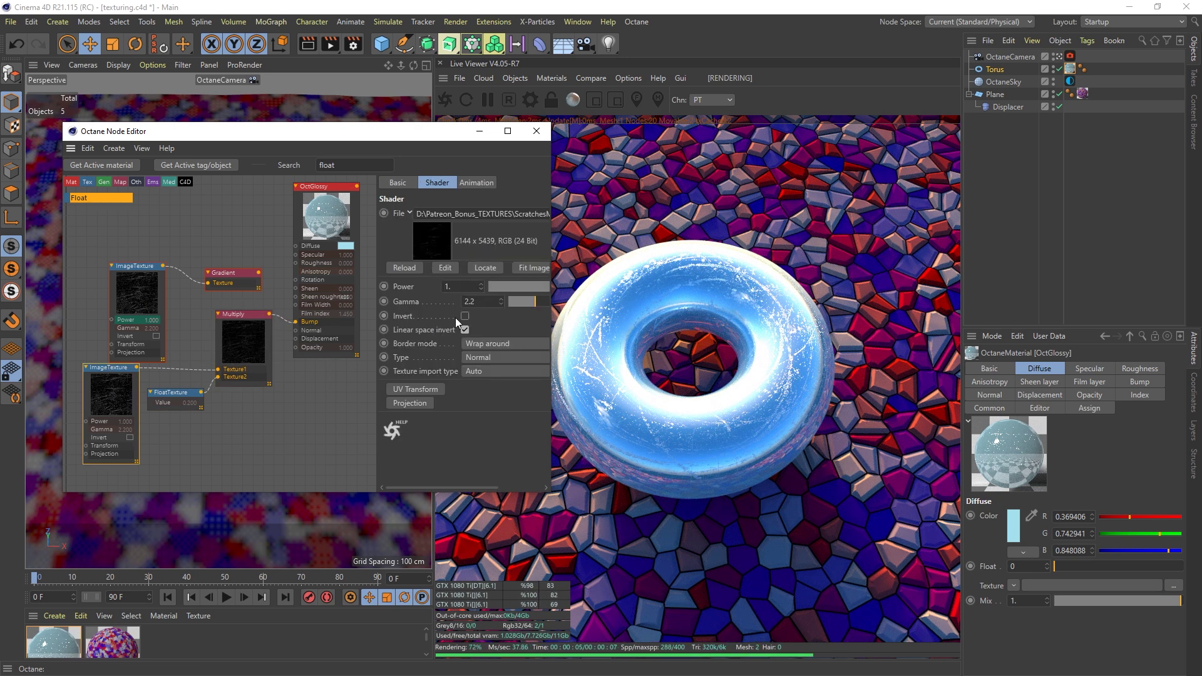
click(465, 316)
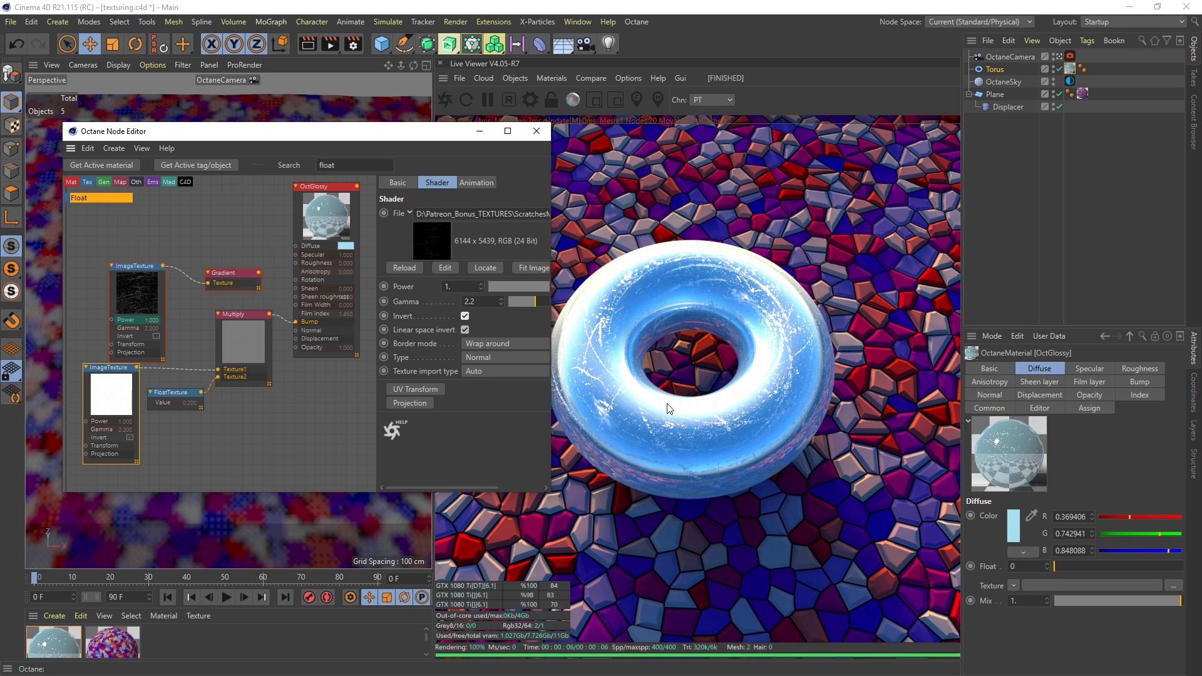
Step: Move the scratch ImageTexture and Gradient up, reconnect the Gradient to the OctGlossy Roughness input, and close the node editor
drag(133, 266, 126, 252)
drag(229, 273, 296, 263)
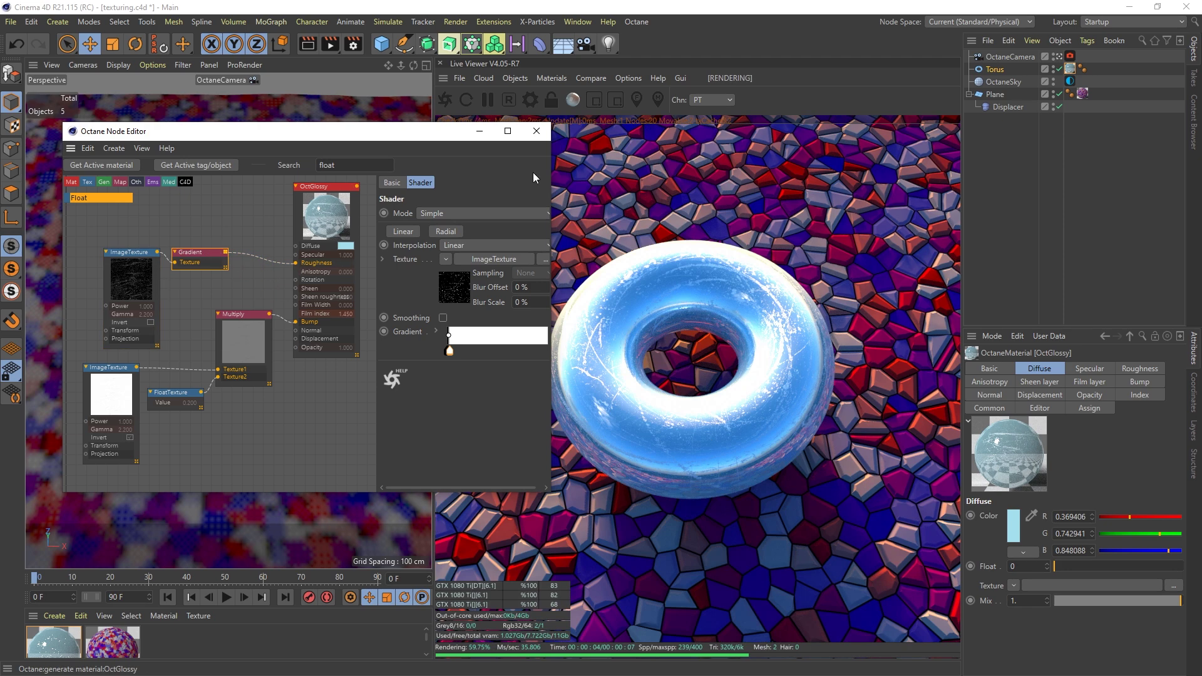
click(536, 131)
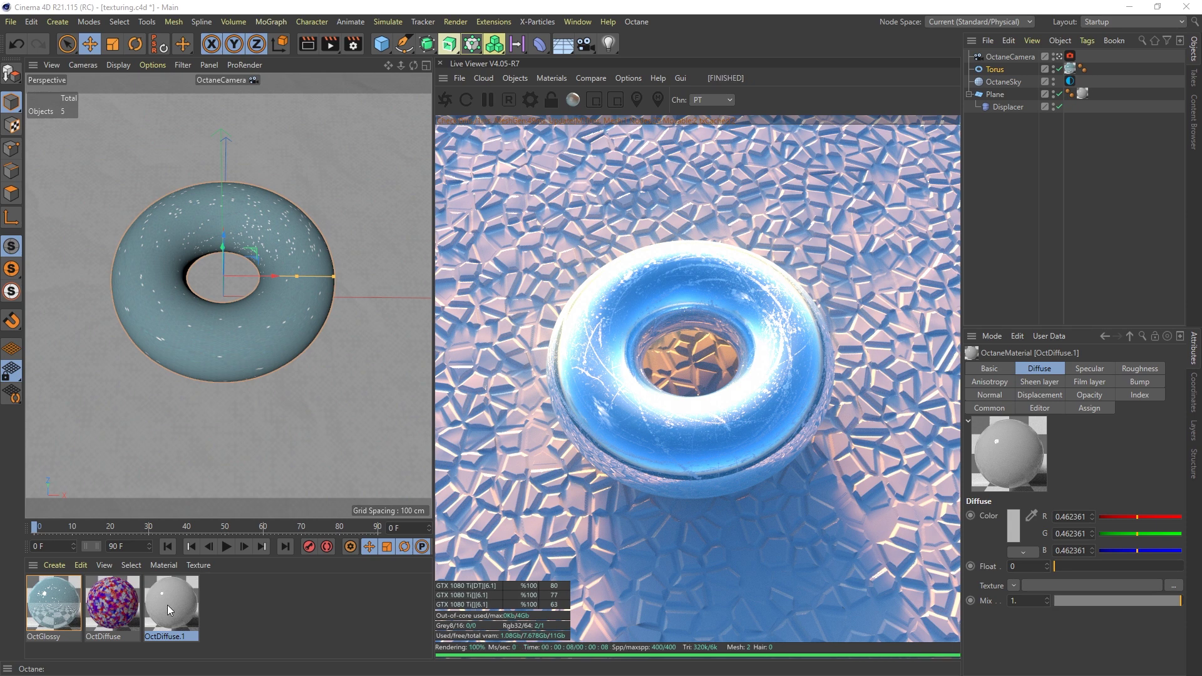
Step: Darken the OctDiffuse.1 material's diffuse colour to a dark grey of about 34% brightness
double_click(166, 604)
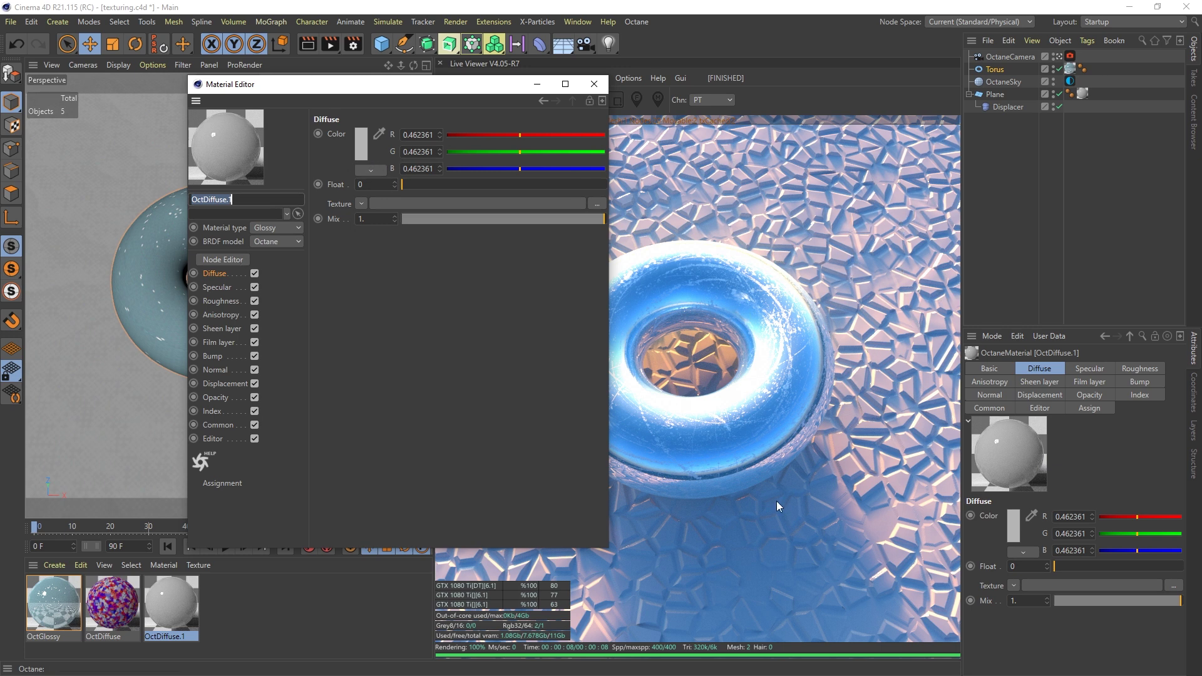
click(365, 143)
click(366, 163)
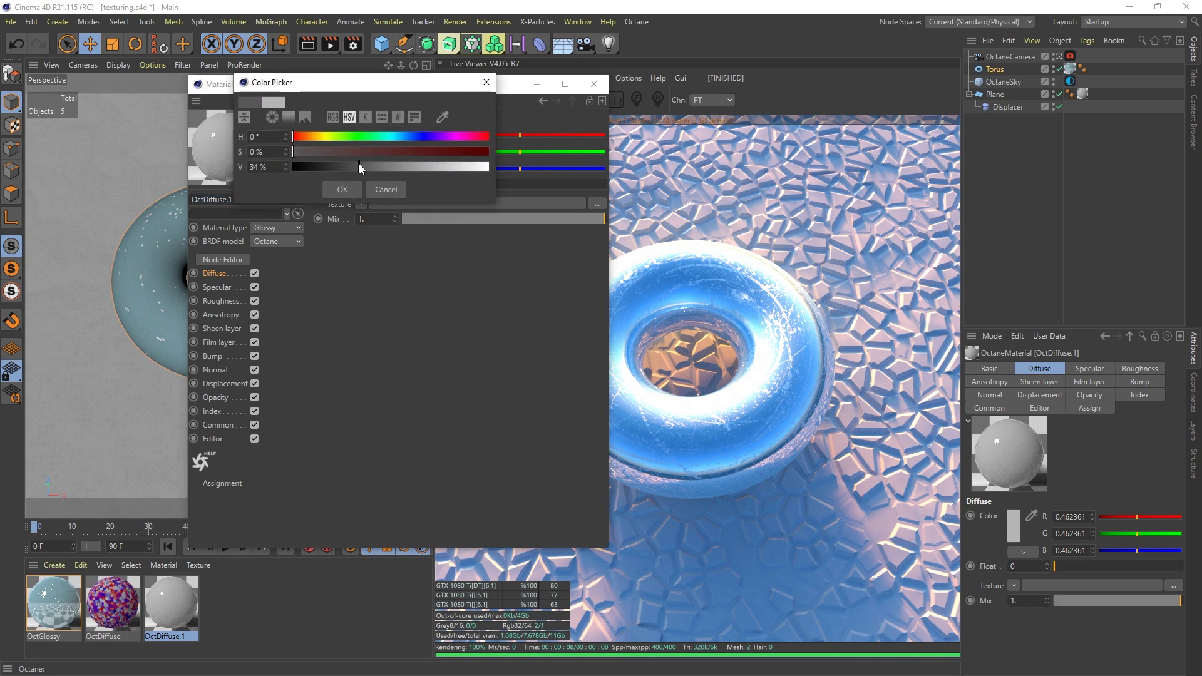
click(339, 179)
drag(440, 85, 379, 110)
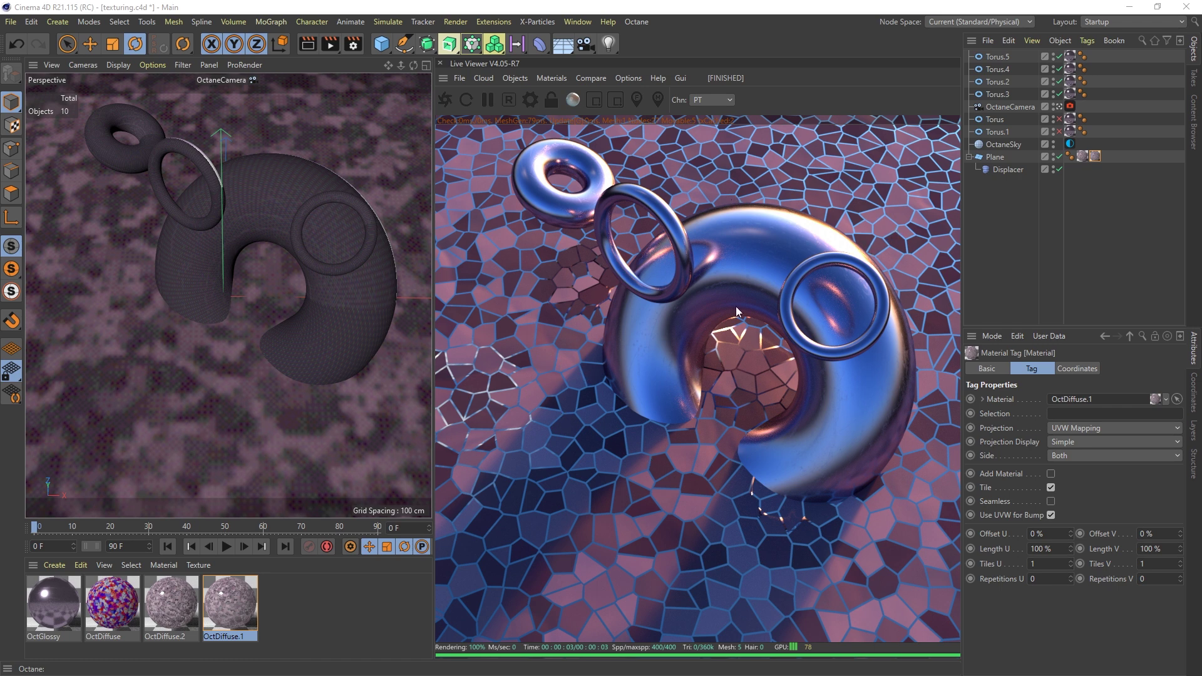
Step: Rotate OctaneSky's environment texture, trying a RotX of about -0.70, and set RotX to about -0.275
click(1070, 144)
mouse_move(1095, 494)
mouse_down()
mouse_move(1084, 495)
mouse_move(1107, 496)
mouse_up()
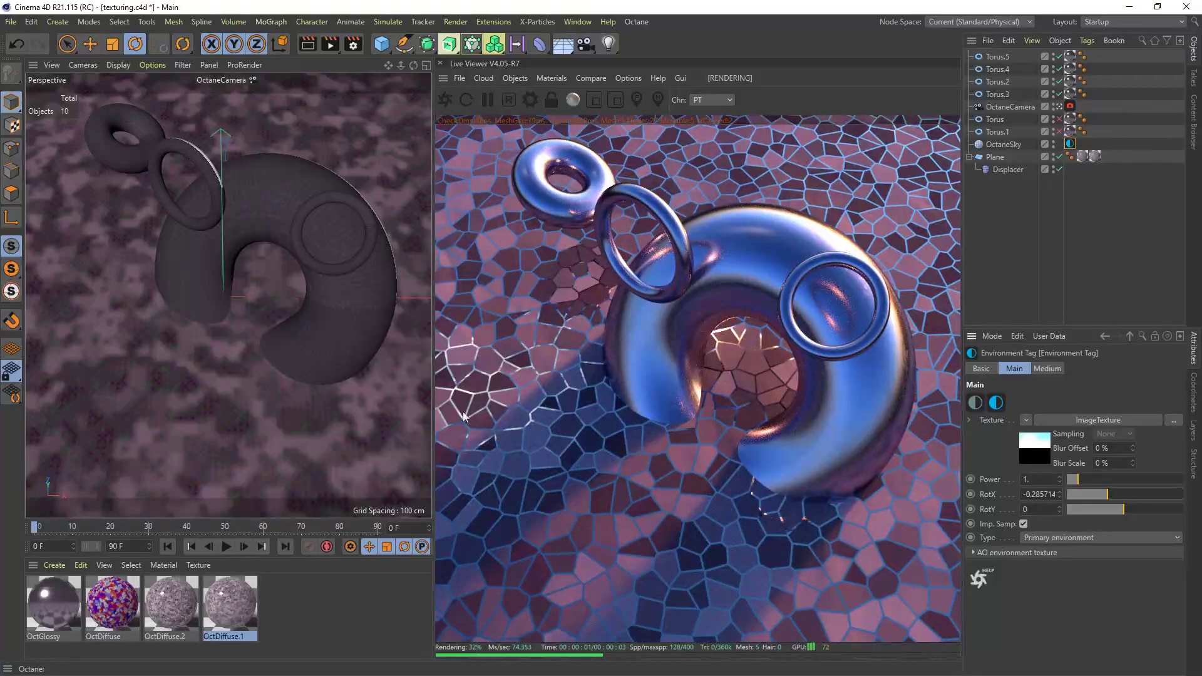
click(1099, 494)
drag(1100, 494, 1084, 494)
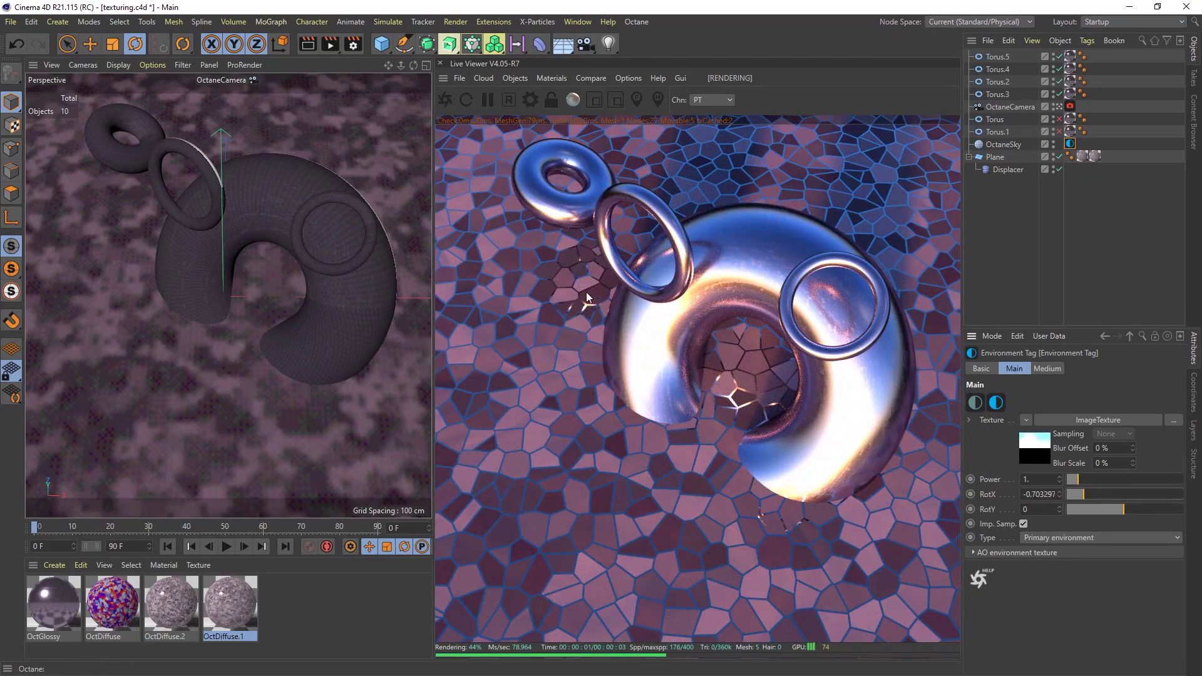
drag(1099, 494, 1107, 493)
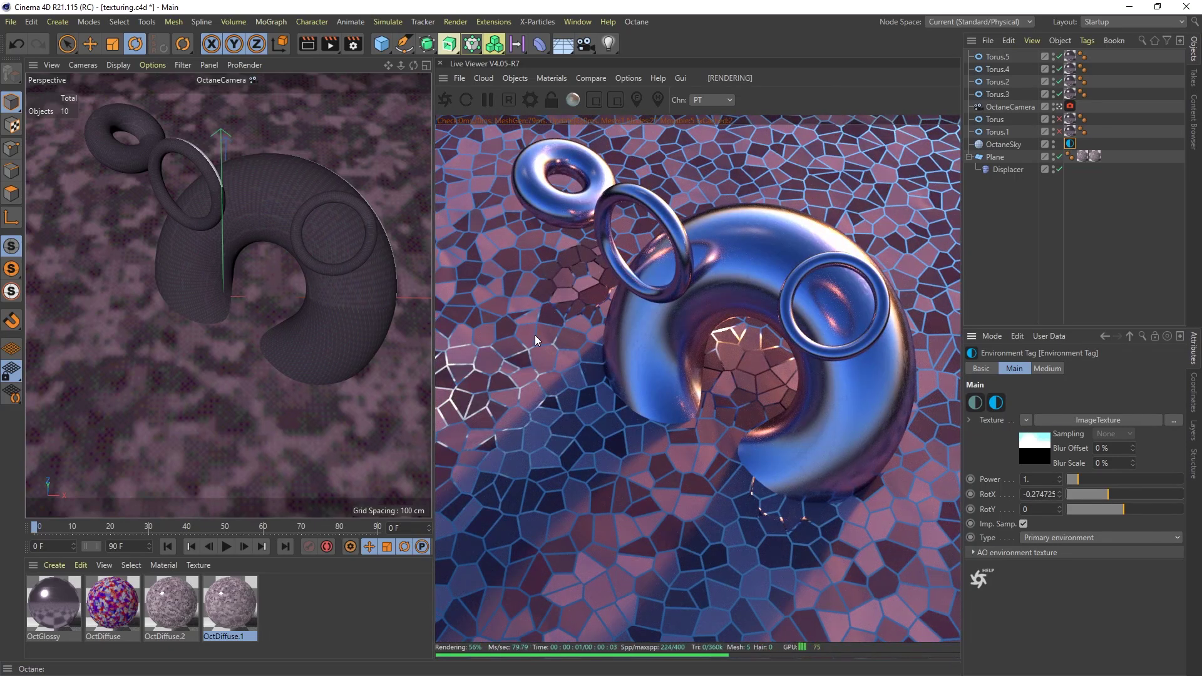
Step: Examine the Diffuse, Displacement and Specular channels of OctDiffuse.1, including the Specular Tiles shader's colours, and close the material
double_click(231, 609)
drag(461, 88, 355, 98)
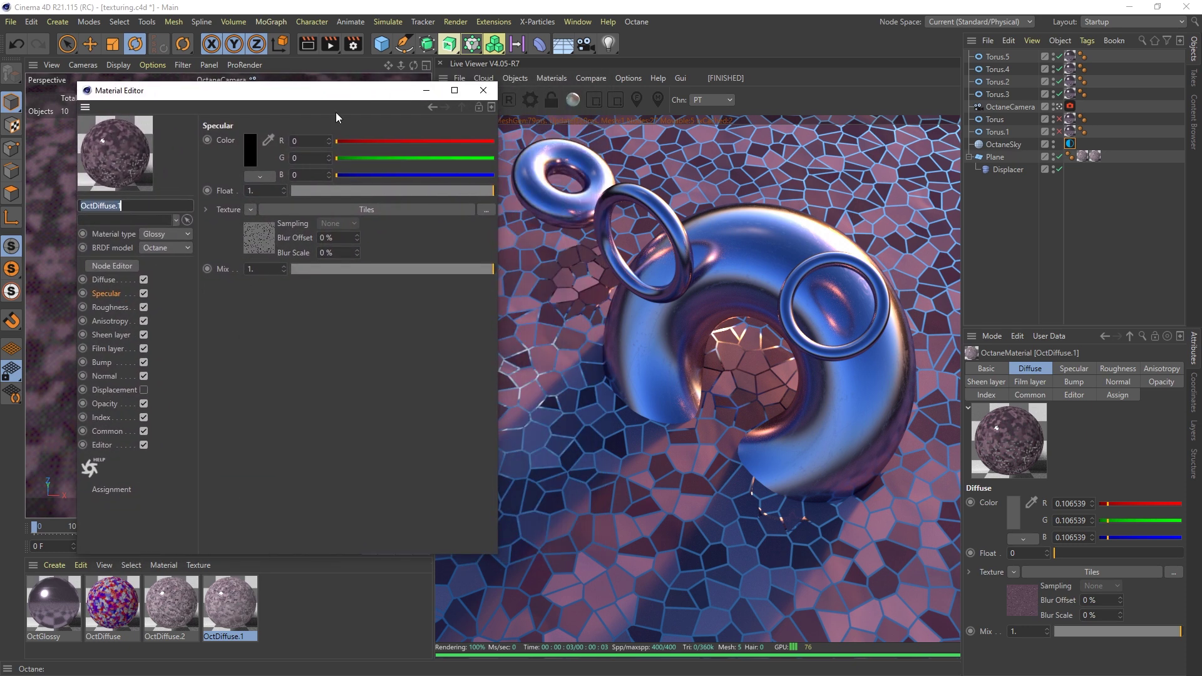
click(104, 280)
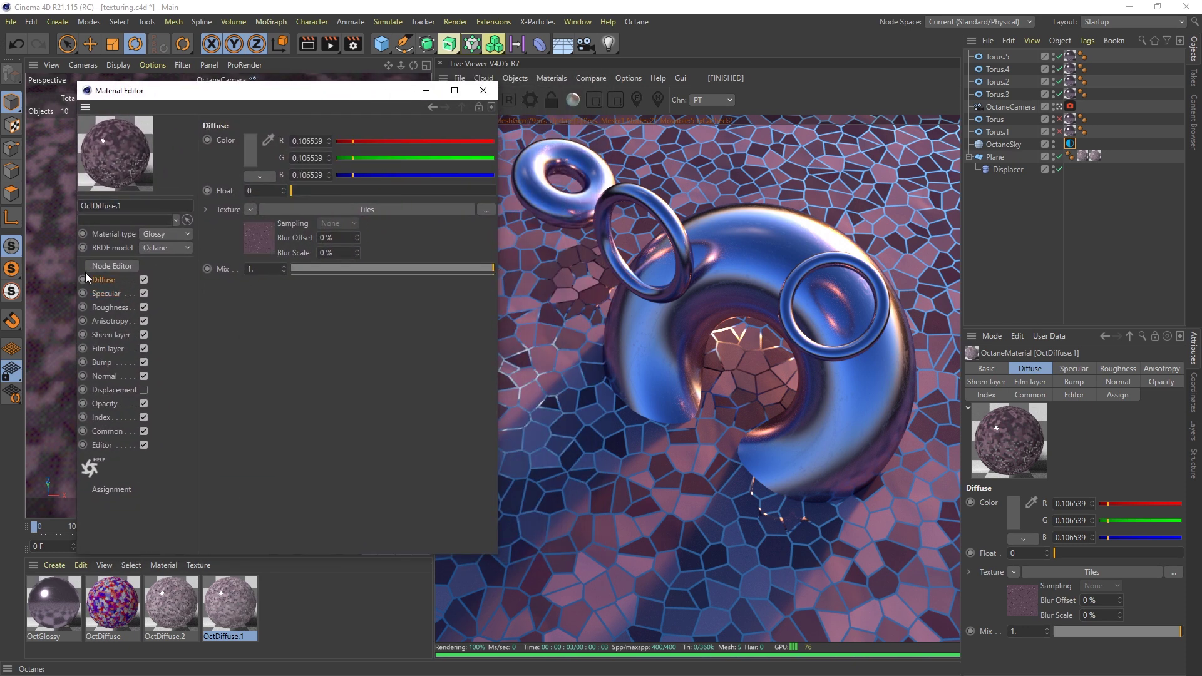
click(122, 390)
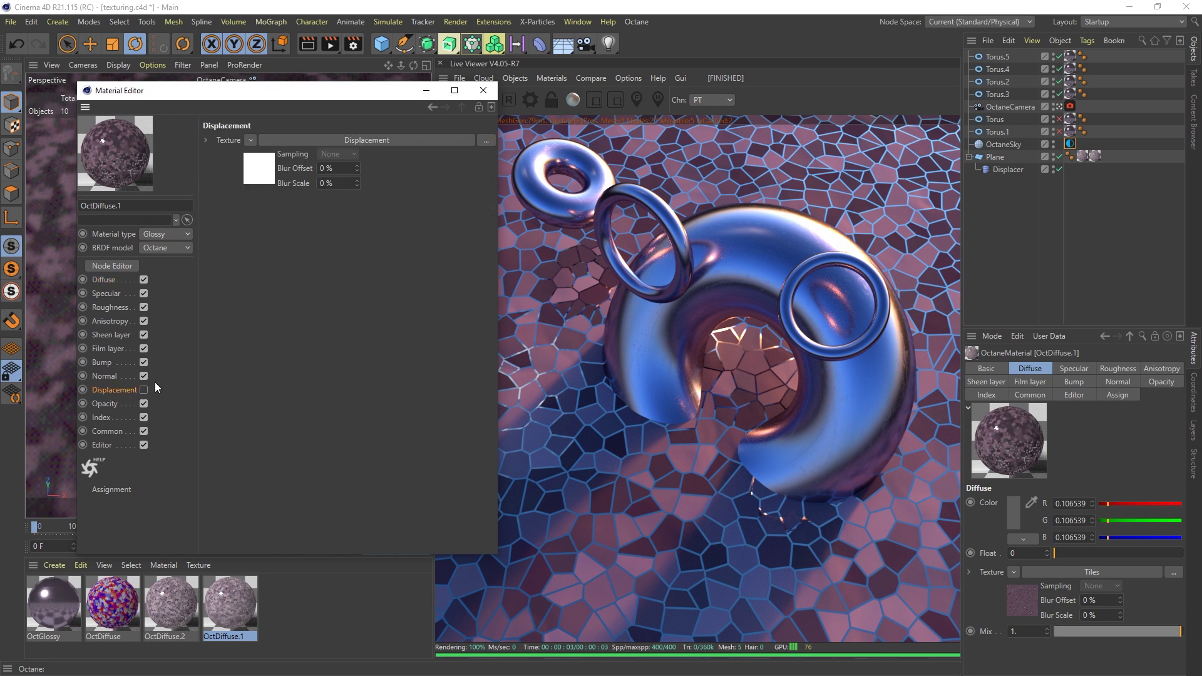
click(103, 294)
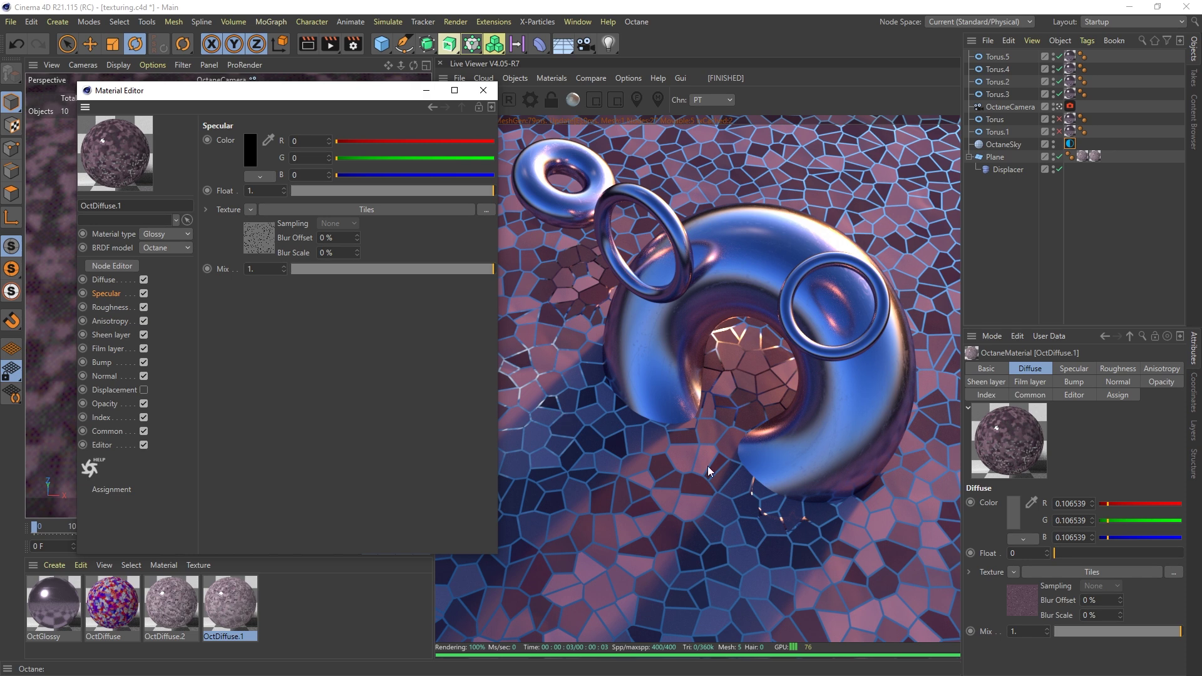
click(334, 210)
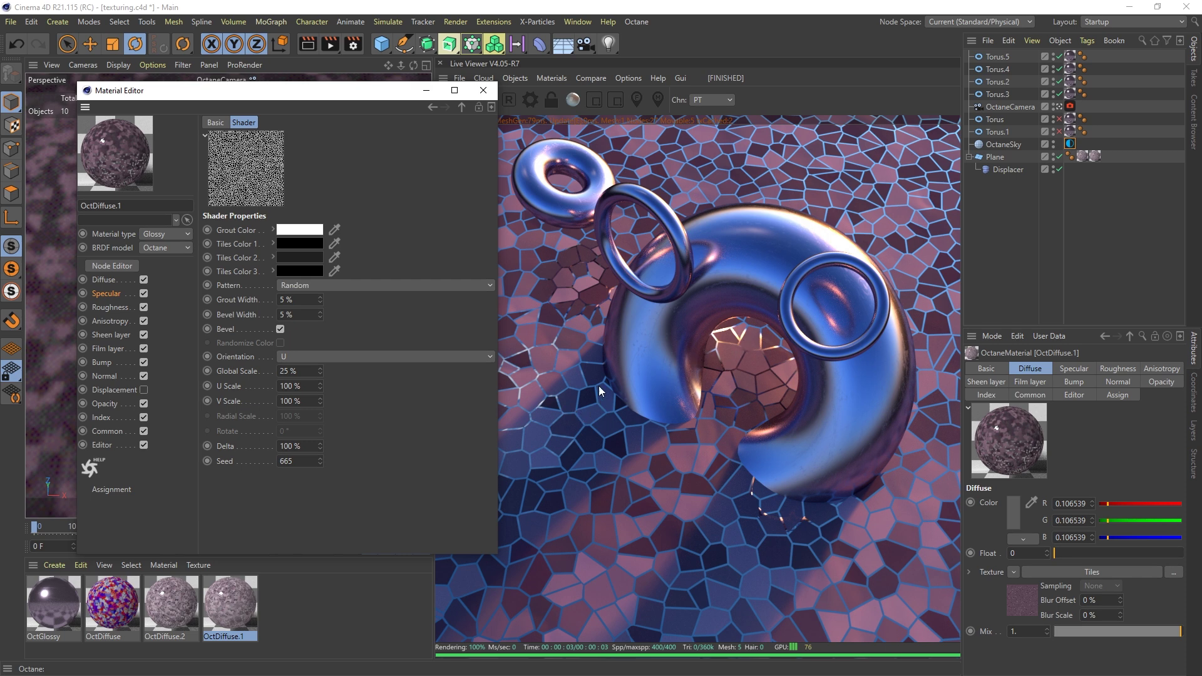
click(483, 90)
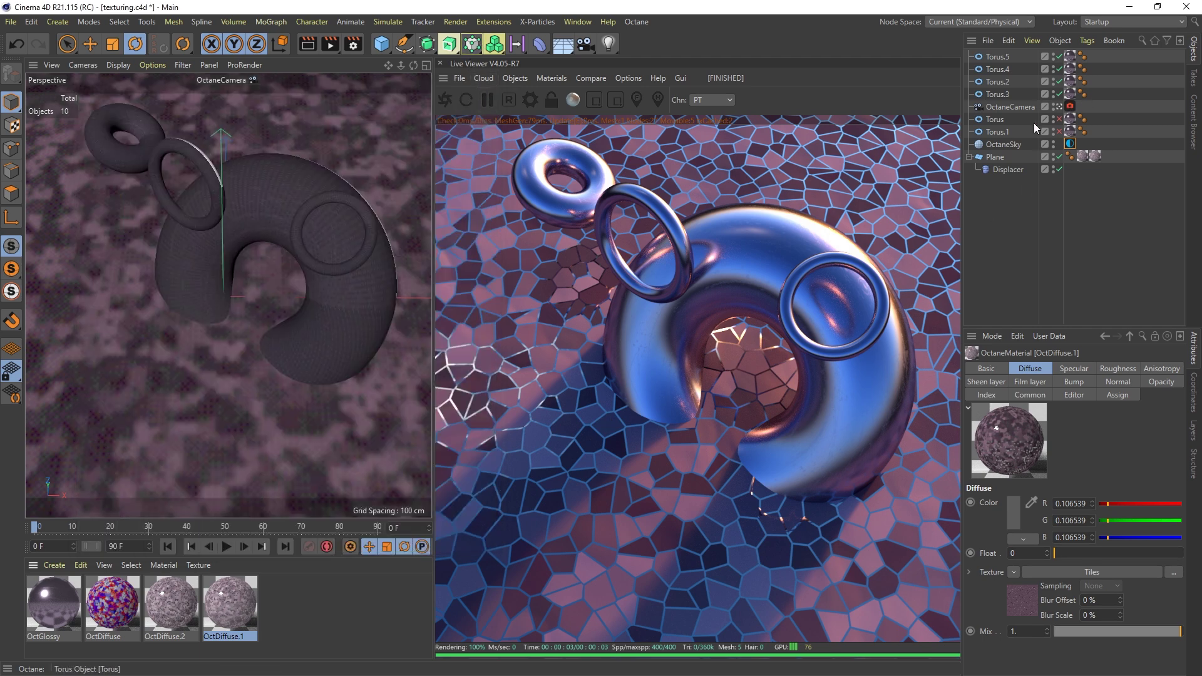
Step: Rotate the OctaneSky environment to compare the tile reflections at RotX of about -0.34 and -0.088
click(1069, 144)
drag(1122, 493, 1103, 494)
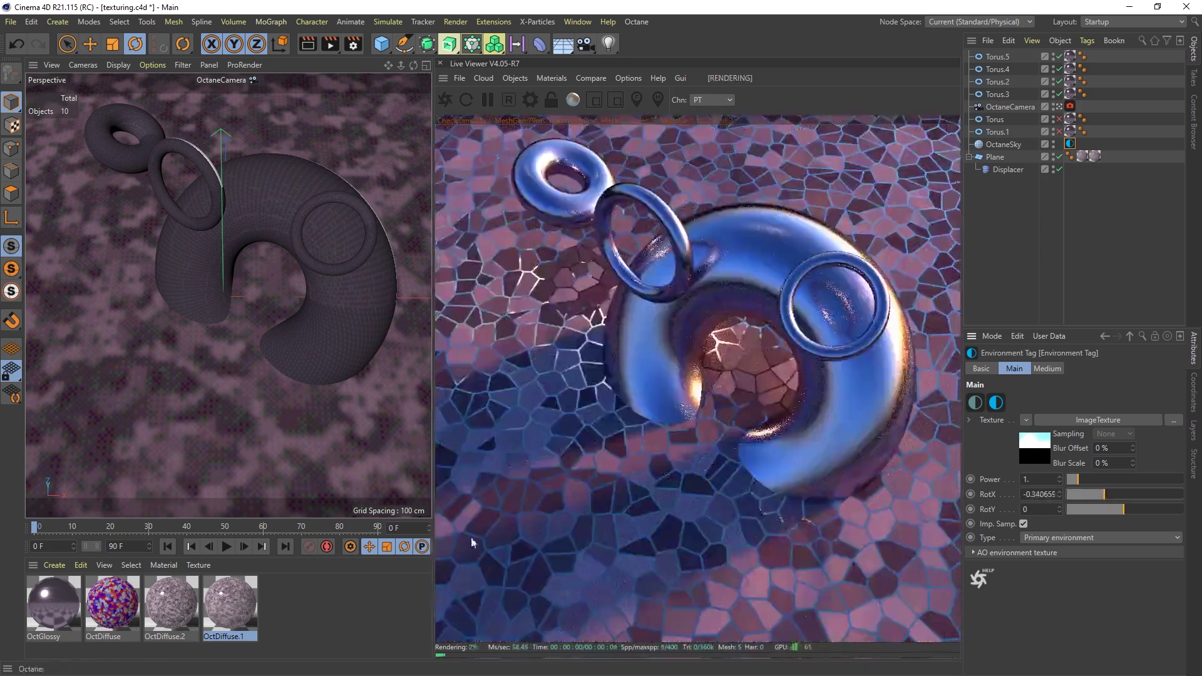
drag(1103, 494, 1117, 498)
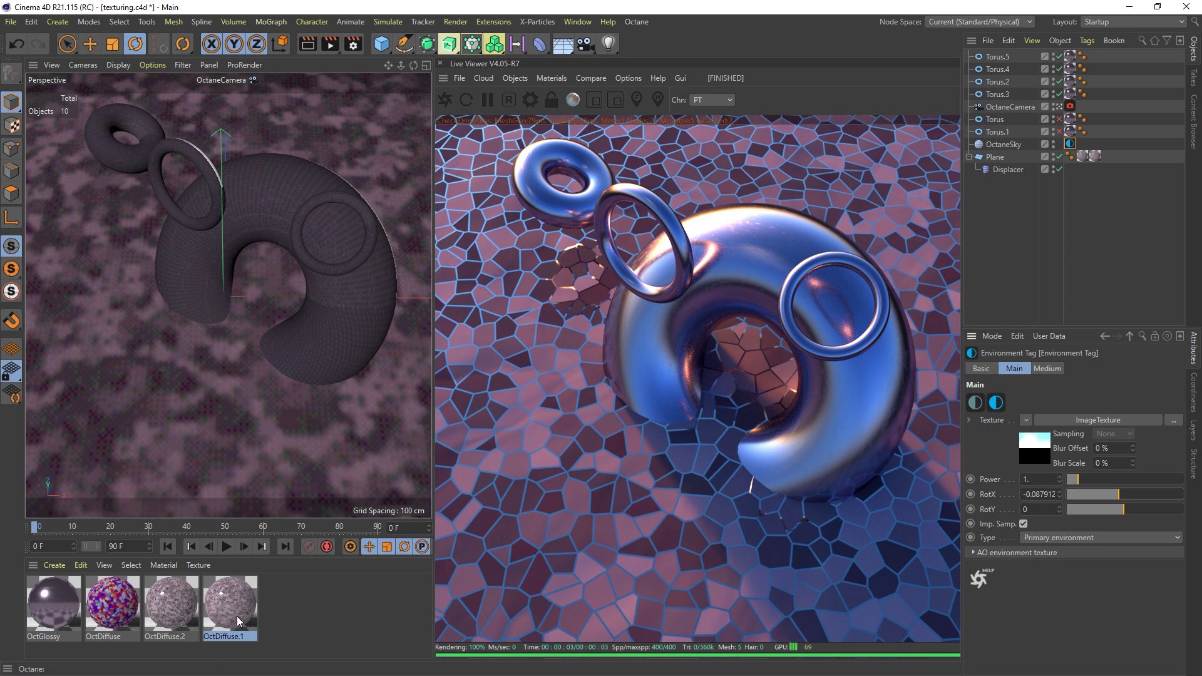
Step: Apply the OctDiffuse.2 material to the Plane, and set OctaneSky's environment RotX to about -0.275
drag(169, 607, 799, 401)
drag(1020, 167, 1103, 159)
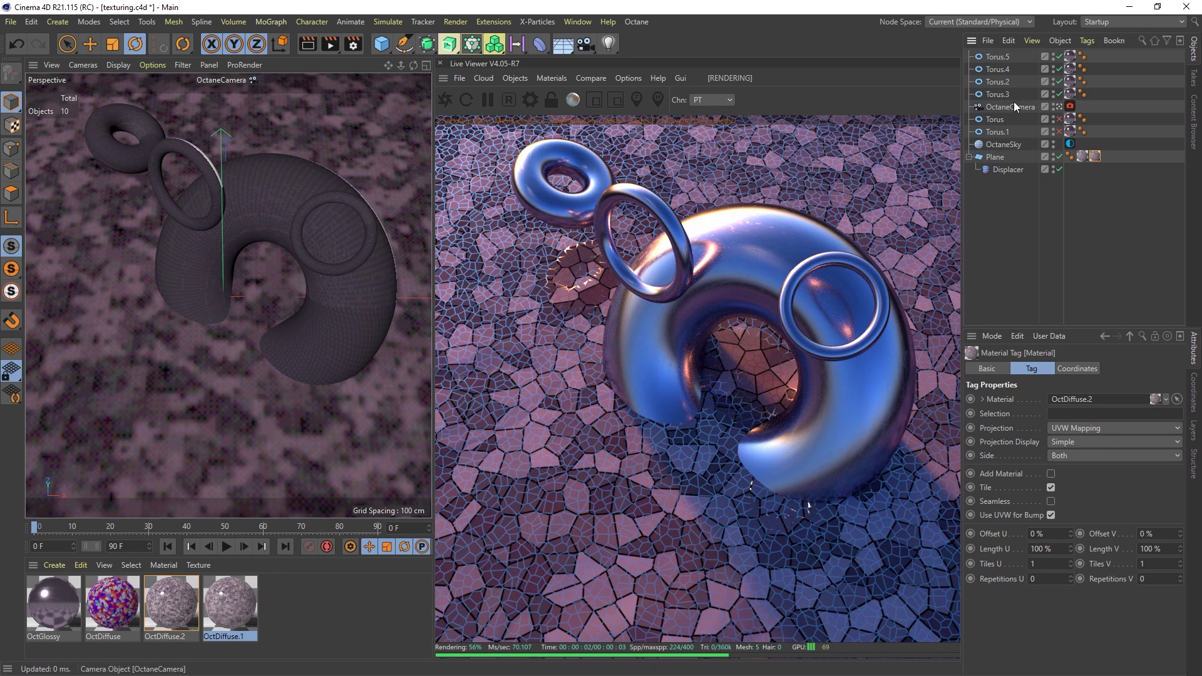
click(1070, 143)
mouse_move(1113, 495)
mouse_down()
mouse_move(1098, 493)
mouse_move(1108, 493)
mouse_up()
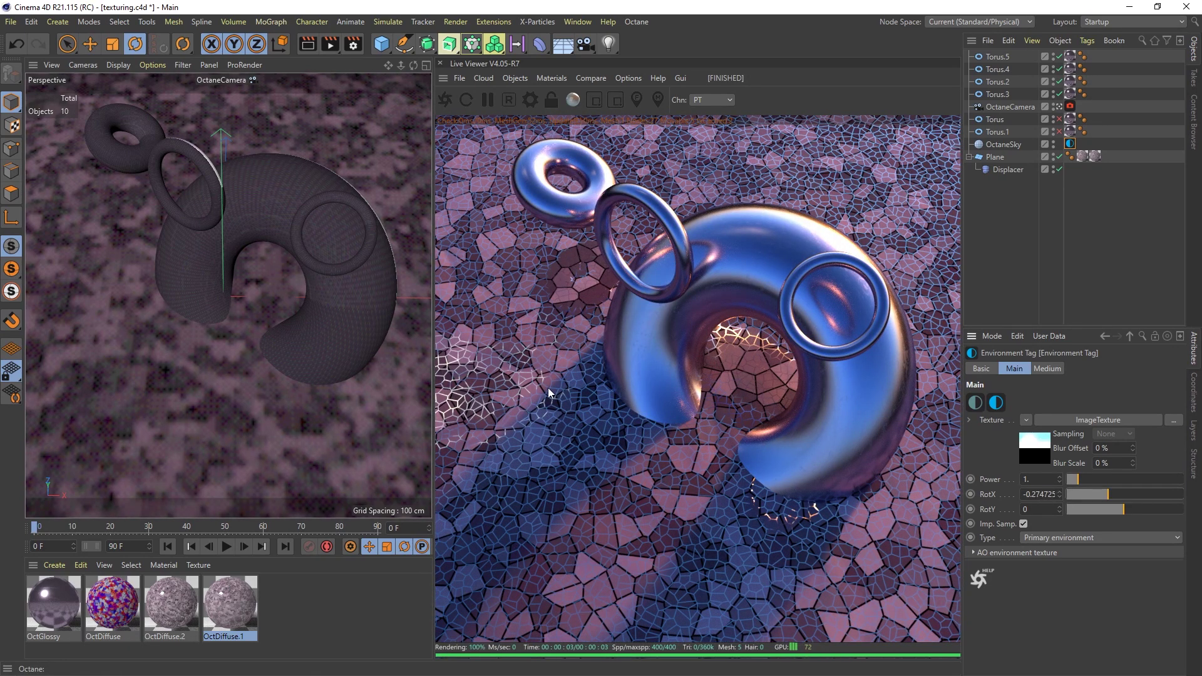
Step: Examine the Tiles shader settings in both the Specular and Diffuse channels of OctDiffuse.1
double_click(230, 606)
drag(316, 94, 230, 94)
click(134, 279)
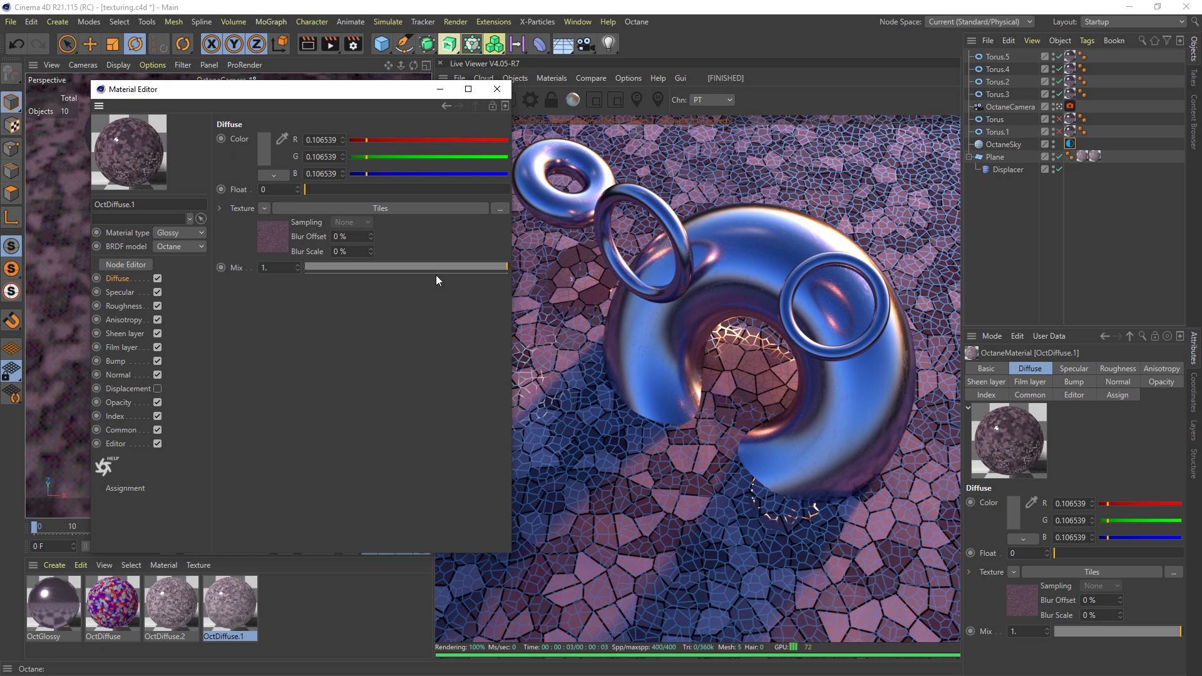
click(125, 292)
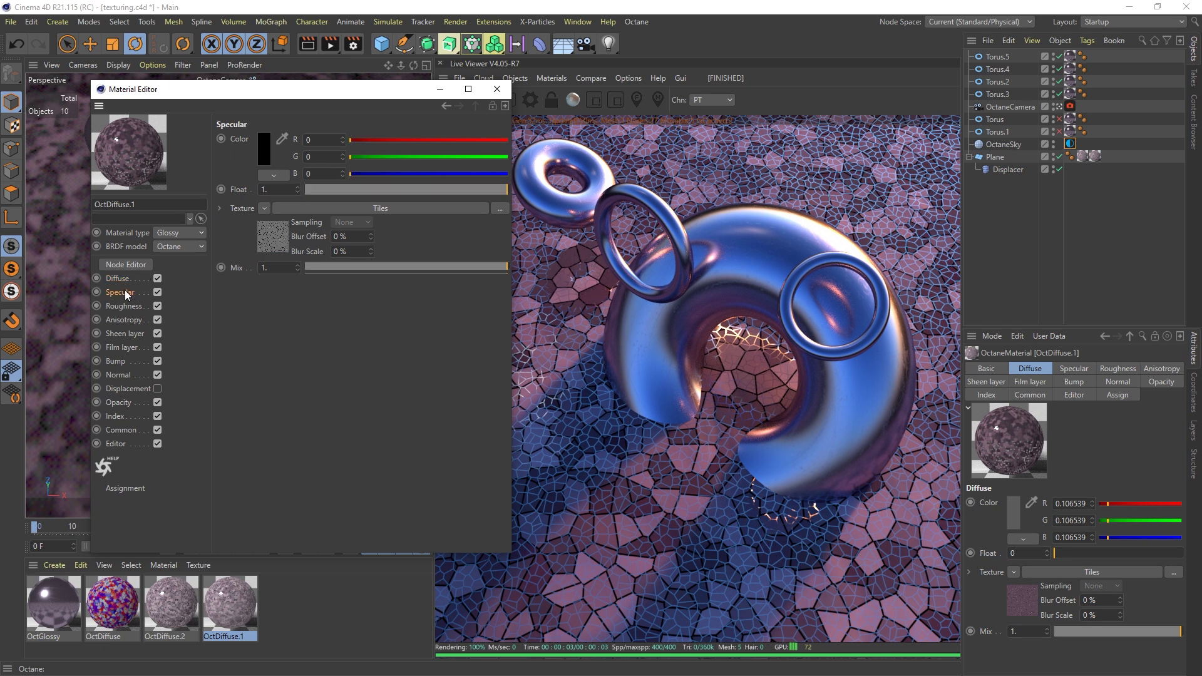
click(371, 209)
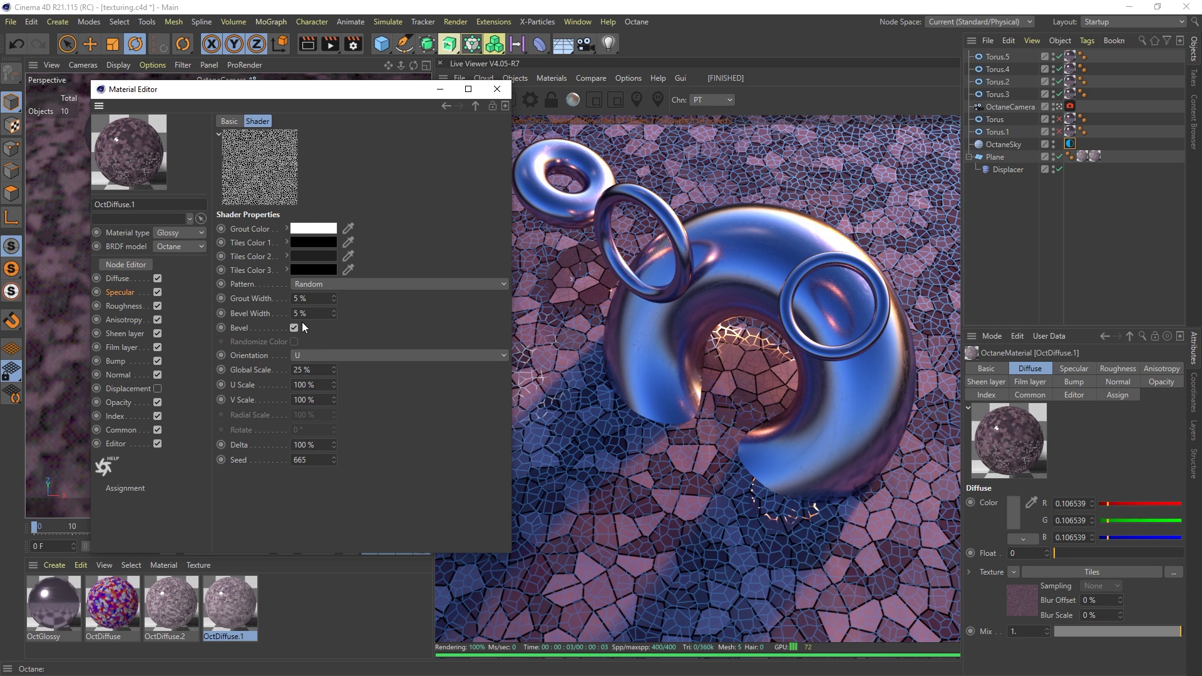
click(120, 279)
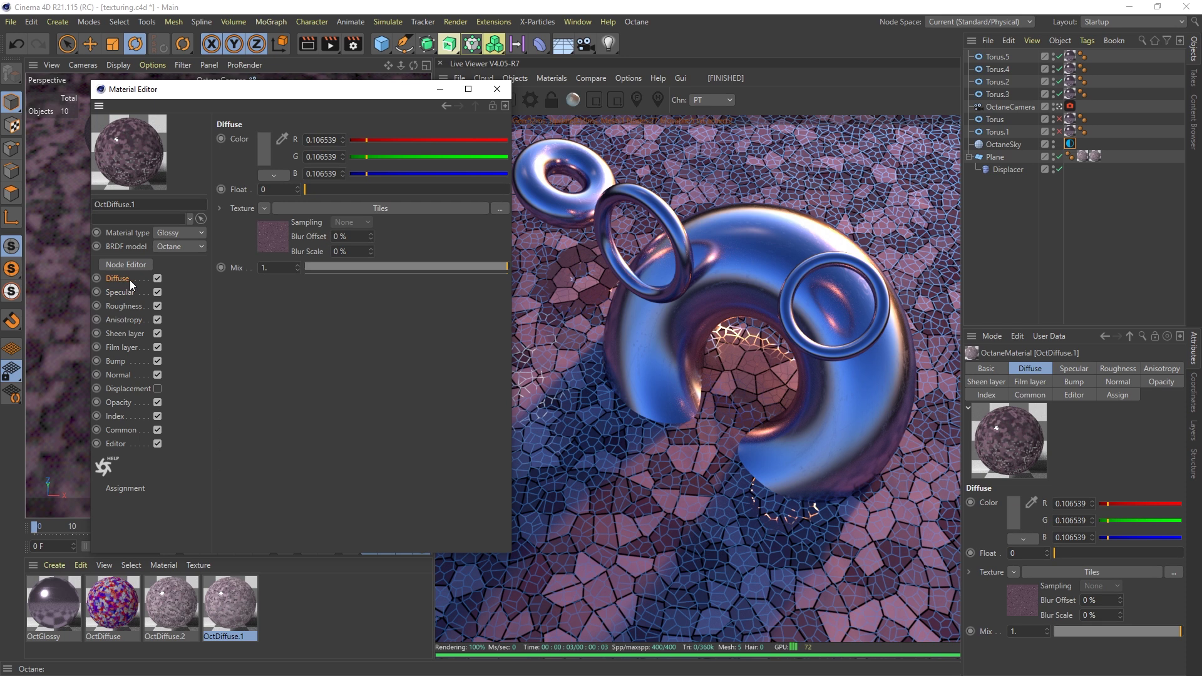
click(359, 209)
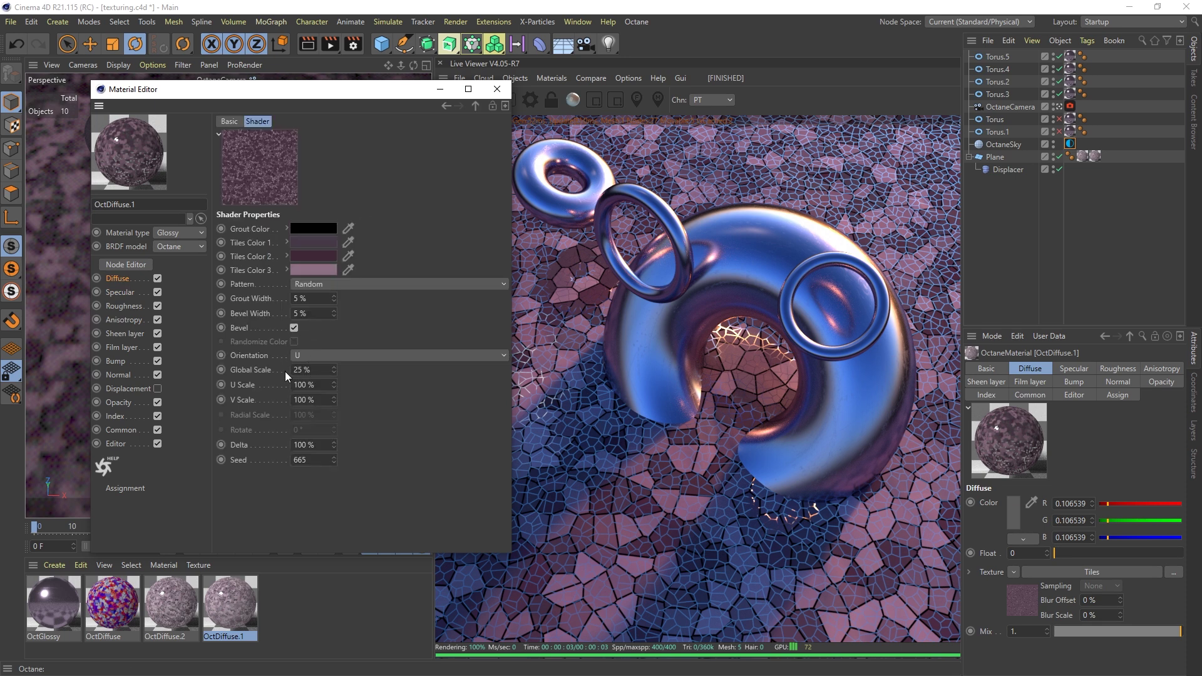
Step: Set the Global Scale of the Tiles shader in OctDiffuse.2's Specular channel to 5 %
click(171, 602)
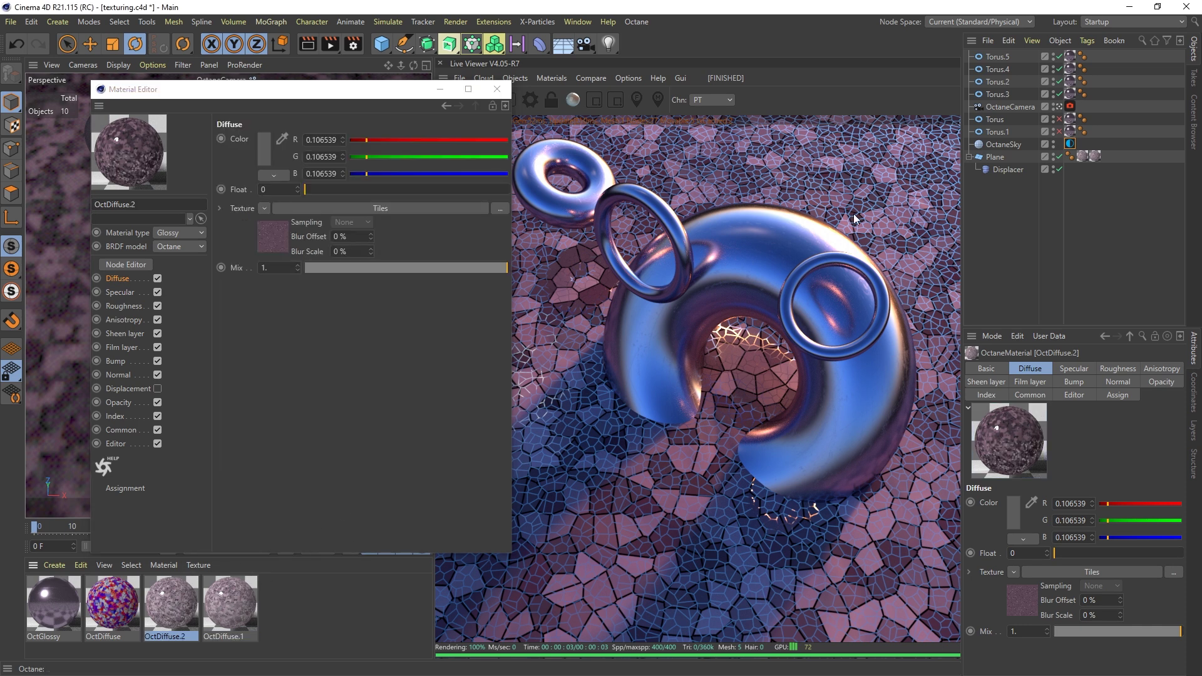
click(331, 208)
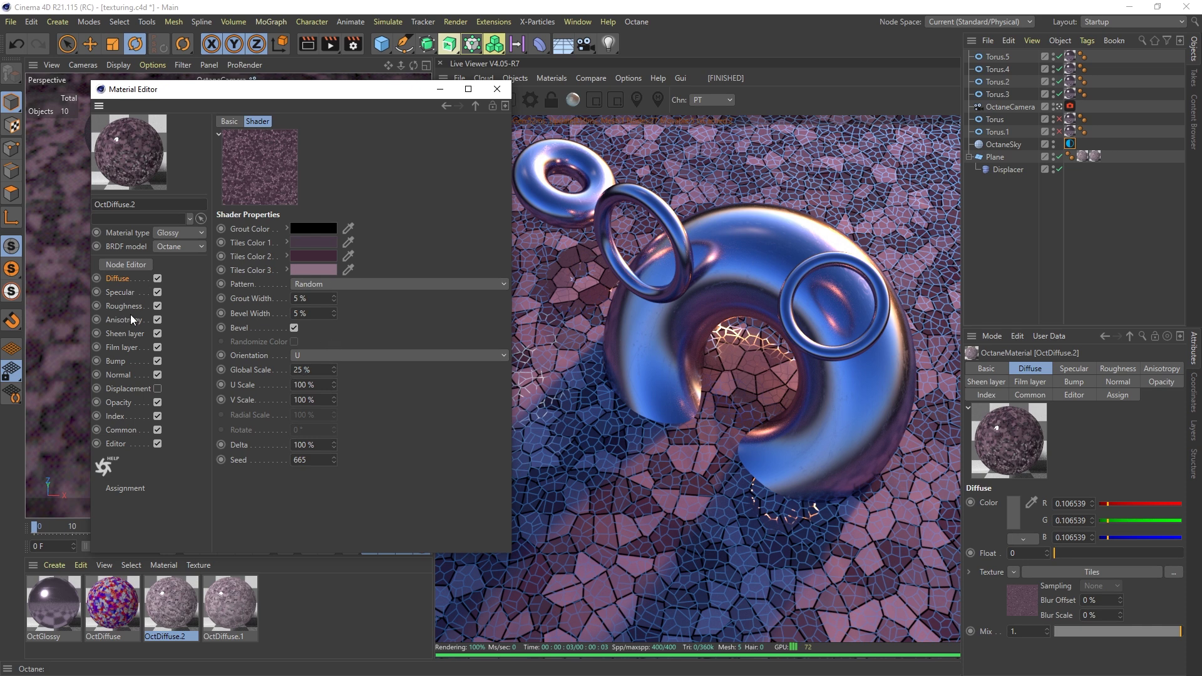
click(118, 293)
click(347, 209)
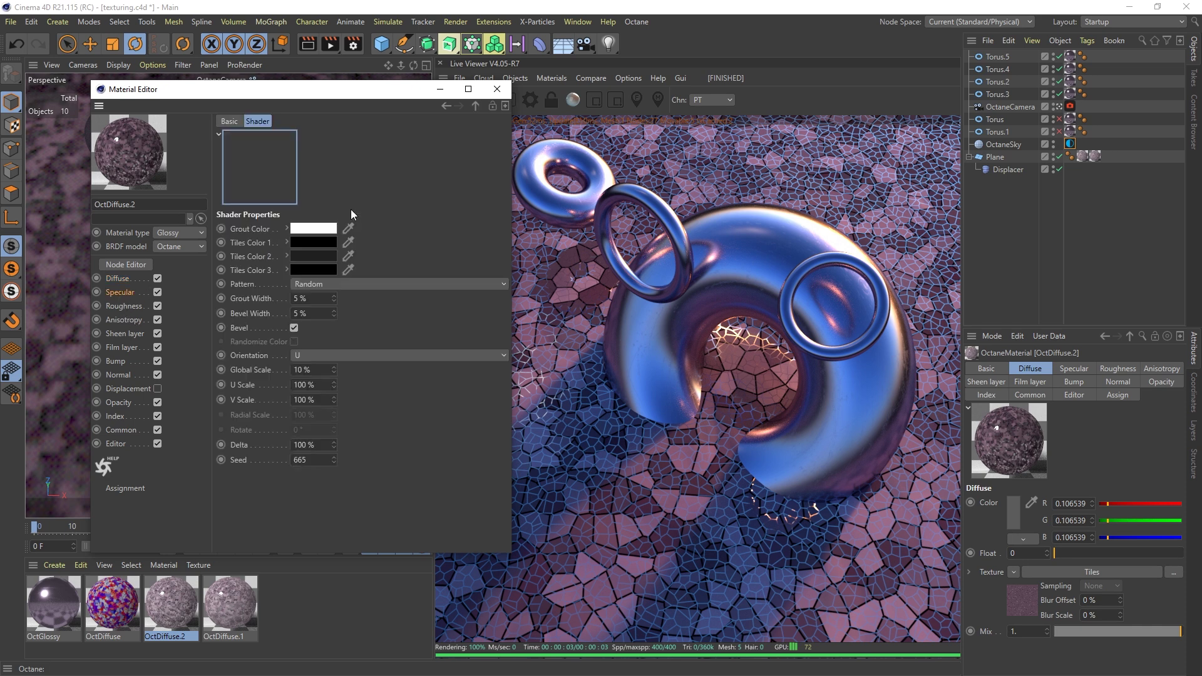
double_click(299, 370)
text(5)
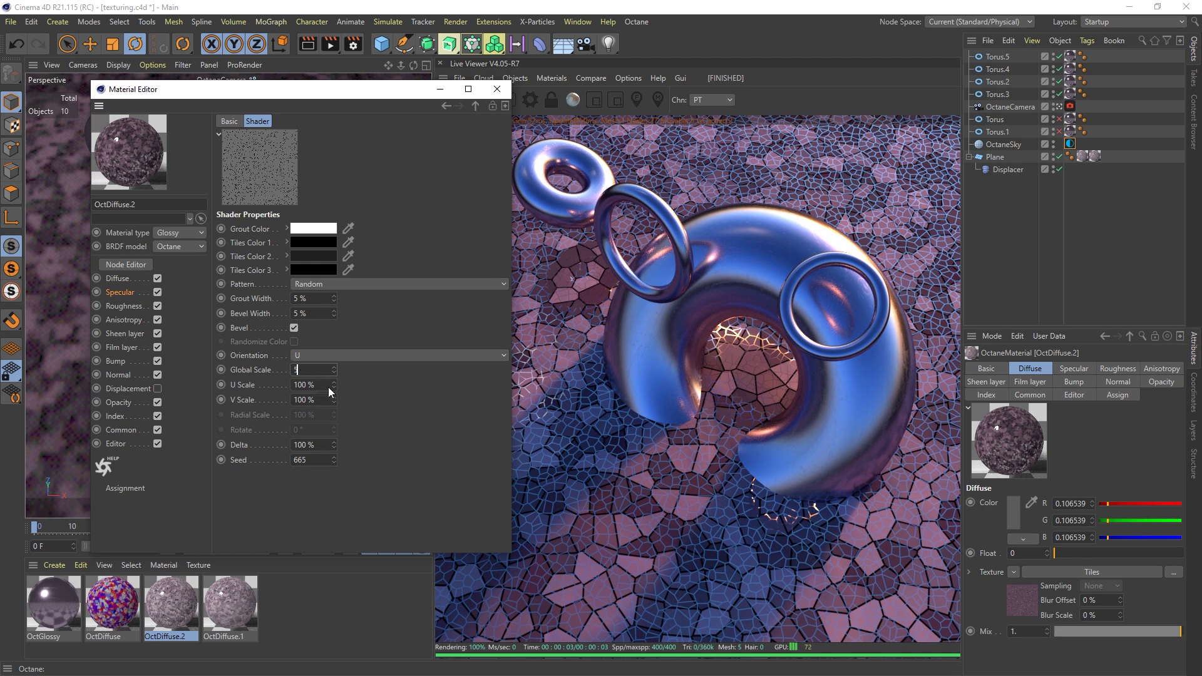
drag(404, 97, 352, 93)
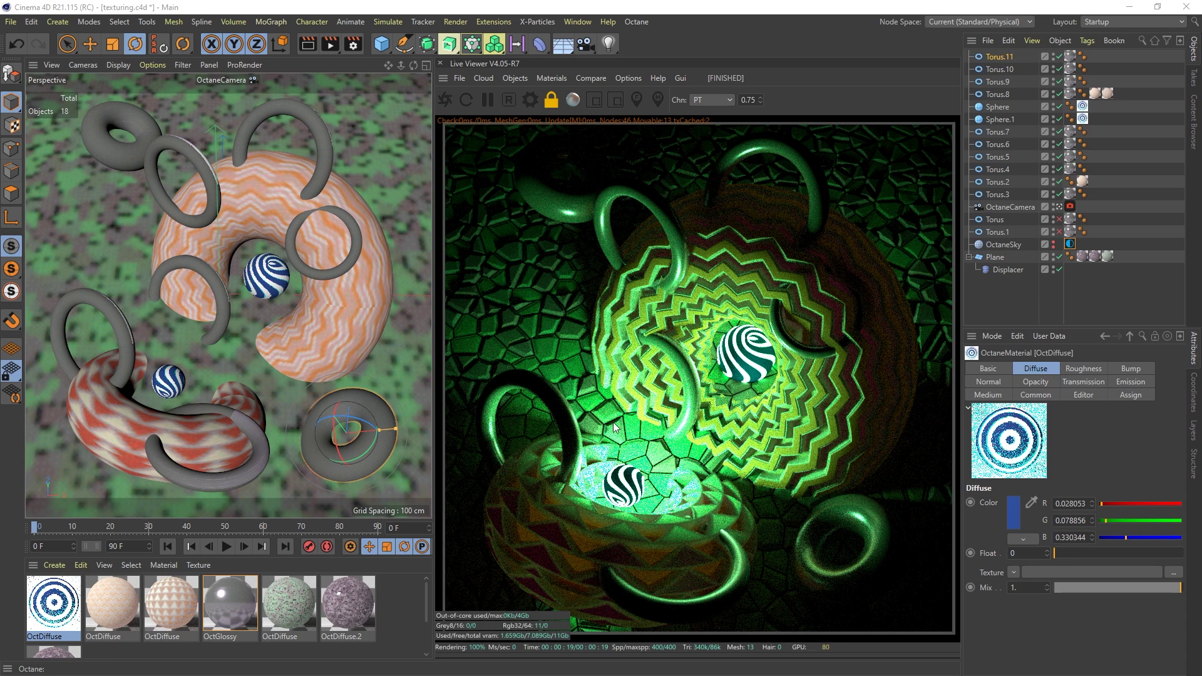
Step: Enable the OctaneSky and open the blue ring-patterned OctDiffuse material used on the spheres
click(1053, 246)
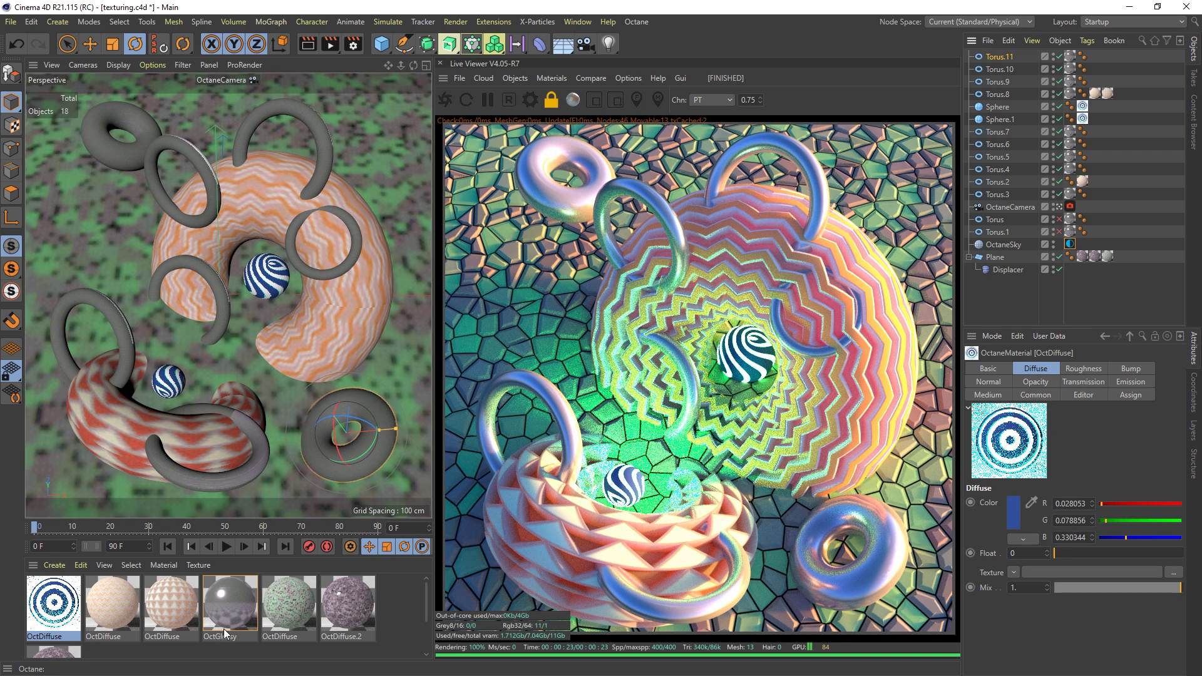
double_click(70, 606)
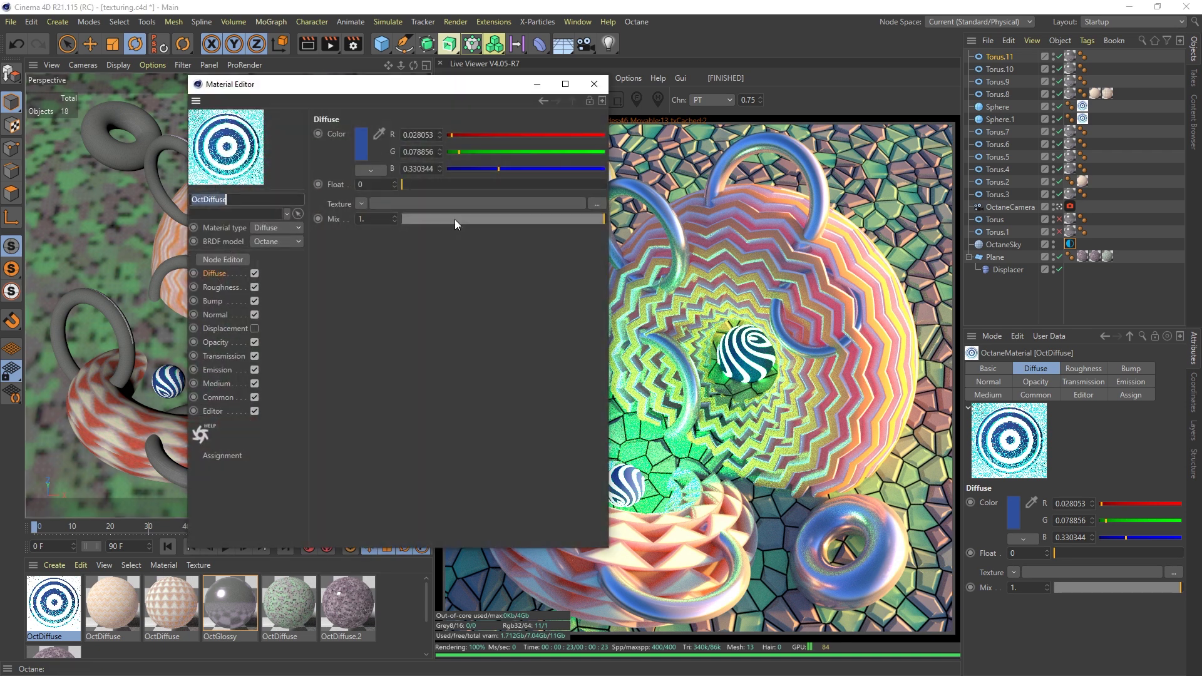
drag(455, 85, 393, 93)
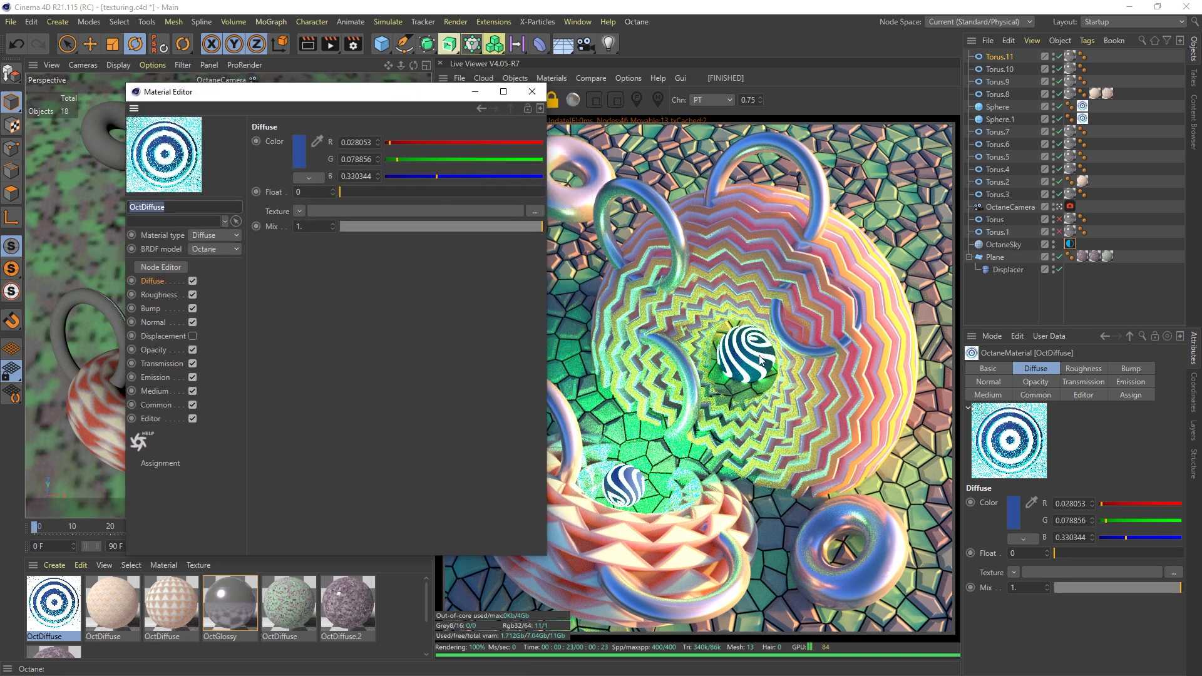
Step: Try the Displacement channel on the spheres' ring-patterned OctDiffuse material and switch it off again
click(165, 286)
click(192, 336)
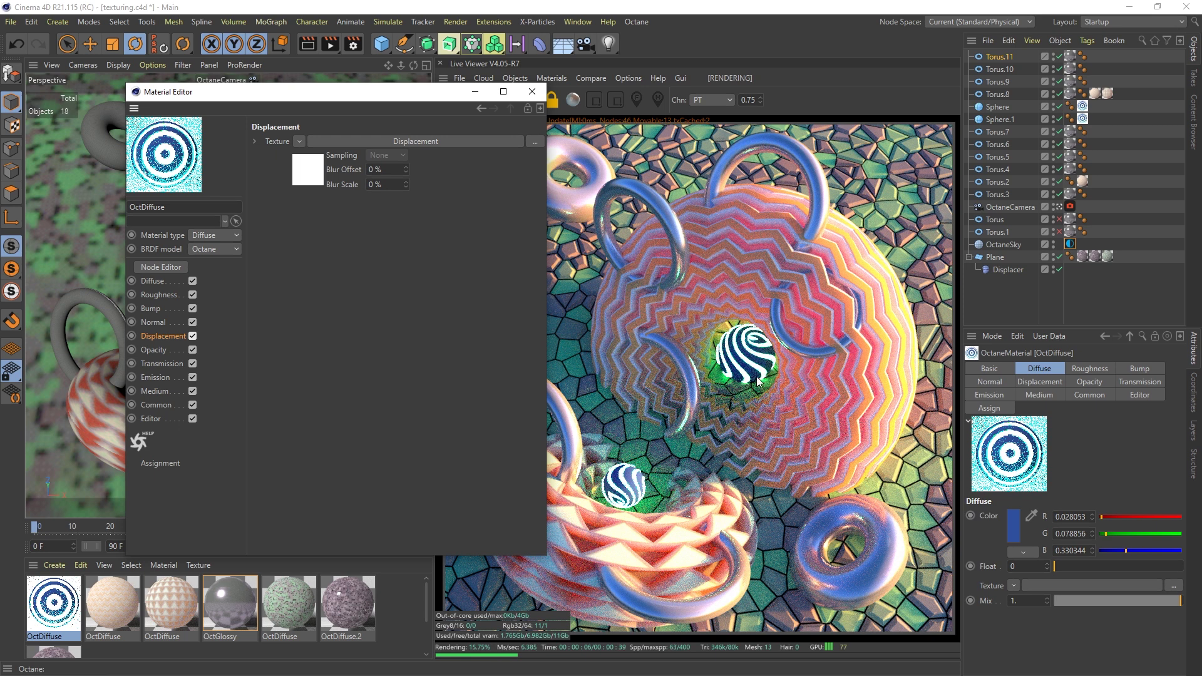
click(193, 336)
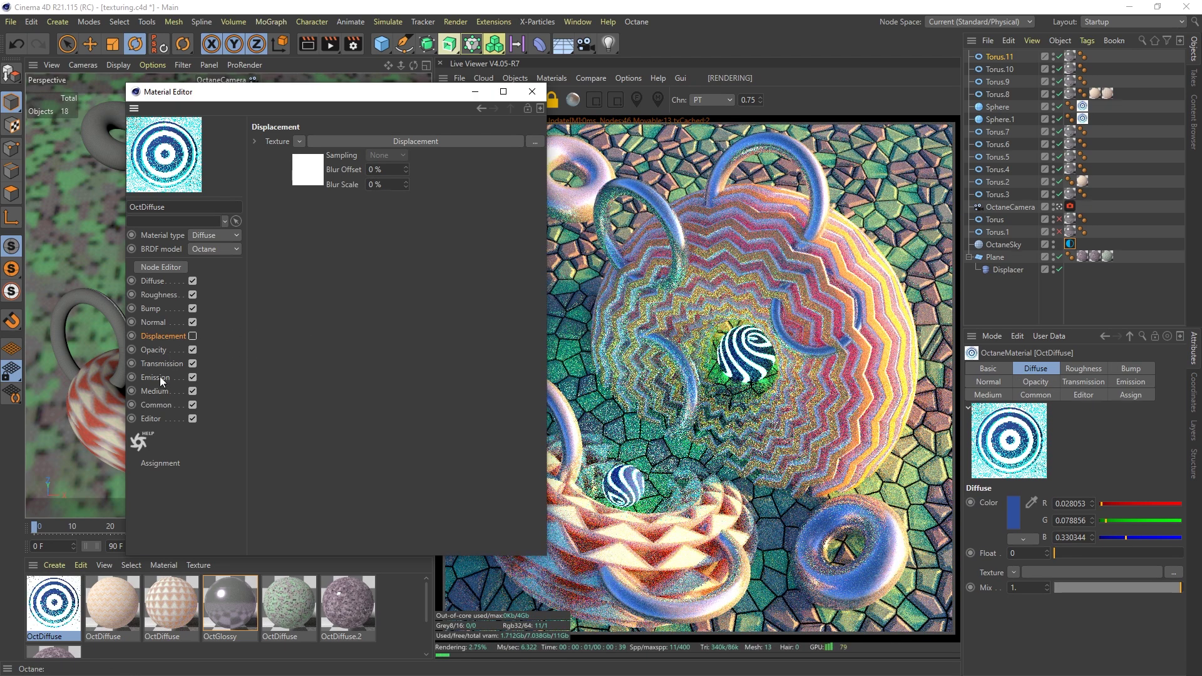
Step: Examine the spheres' Texture Emission settings and its Tiles shader, then close the material
click(161, 378)
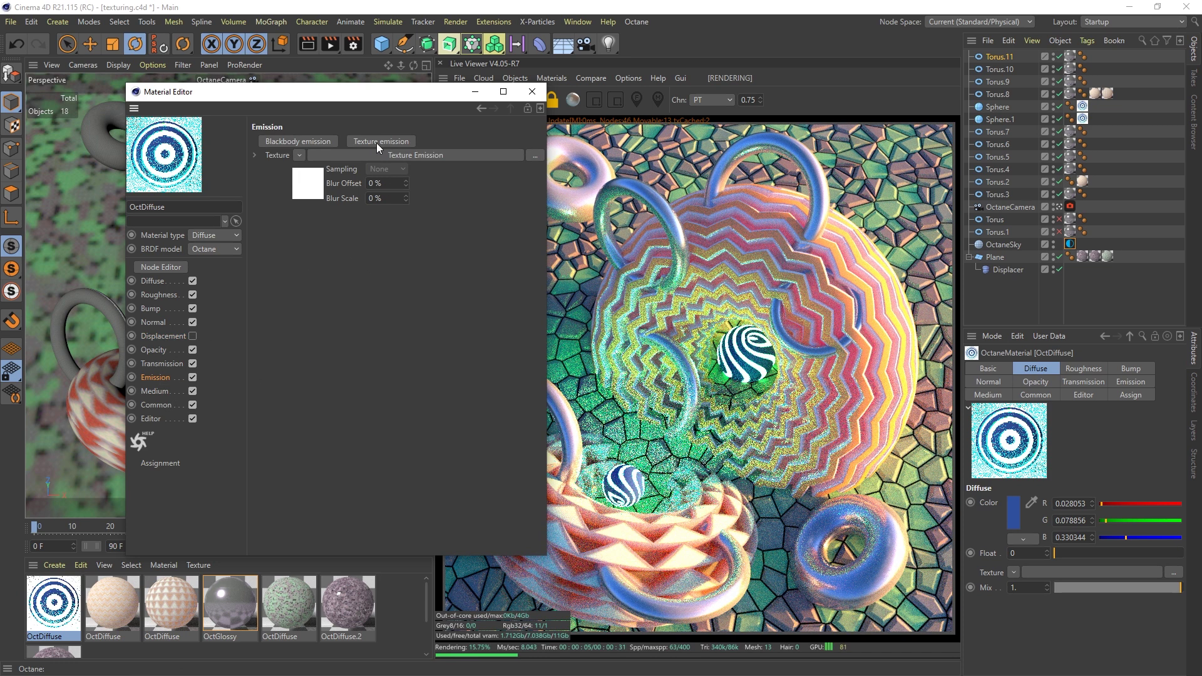
click(400, 156)
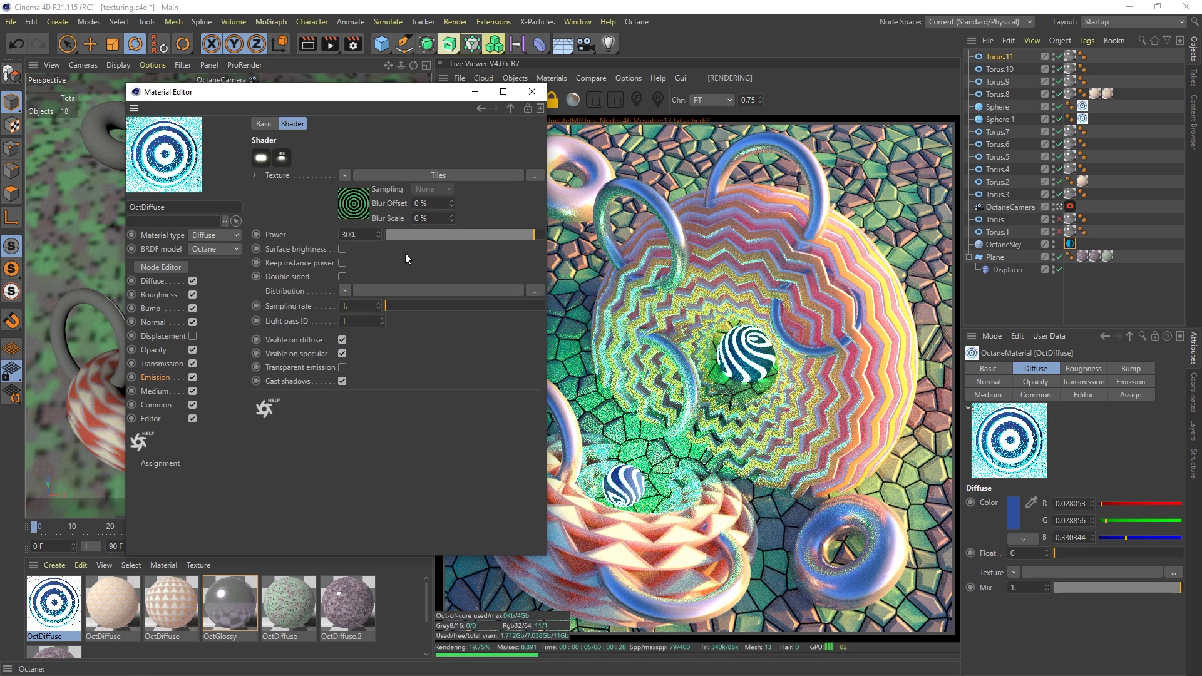
click(407, 174)
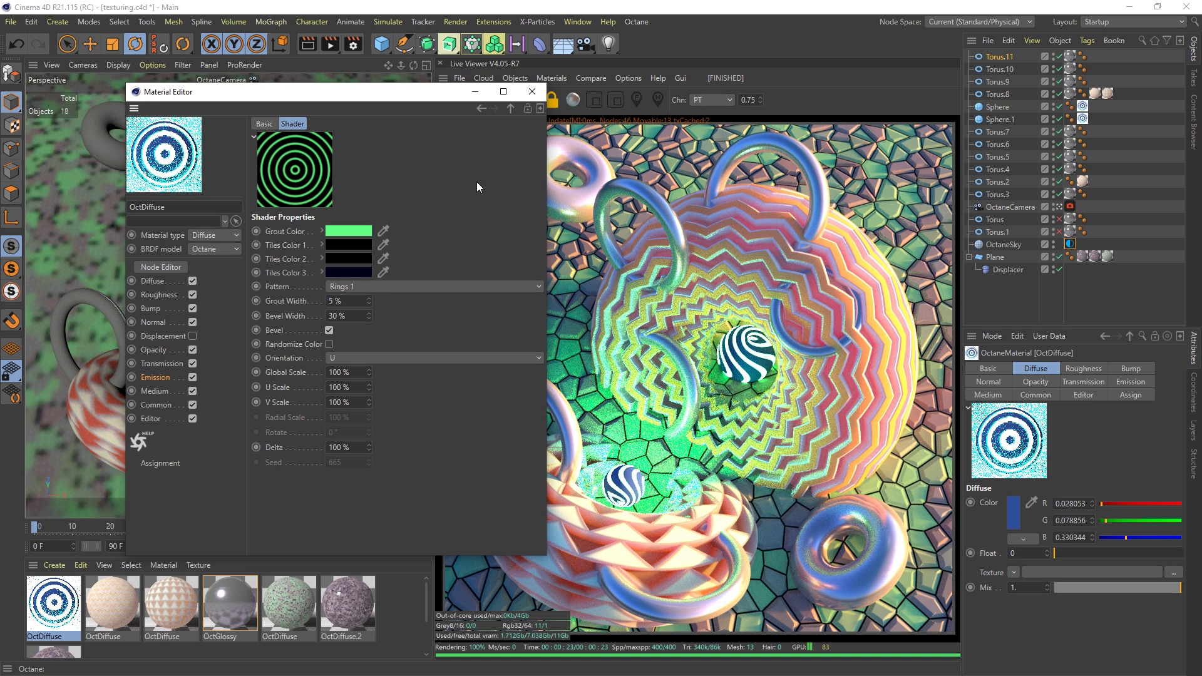
click(532, 91)
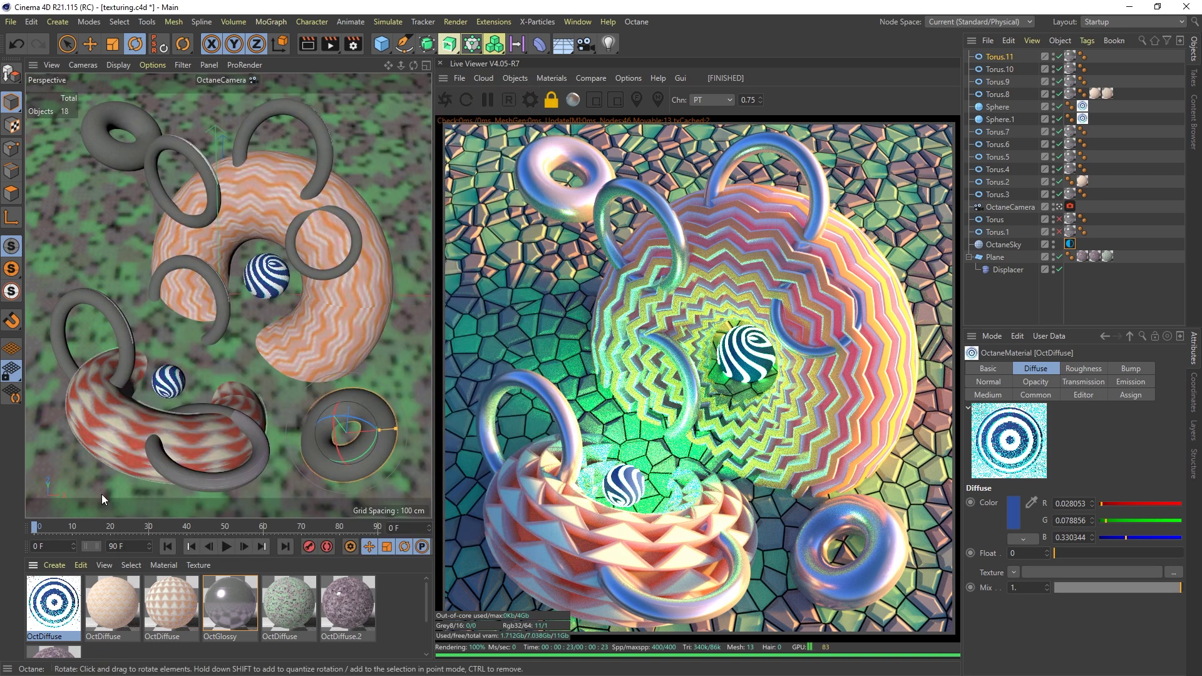
Step: Open the zigzag-patterned OctDiffuse material and examine the Tiles shader in its Transmission channel
double_click(106, 603)
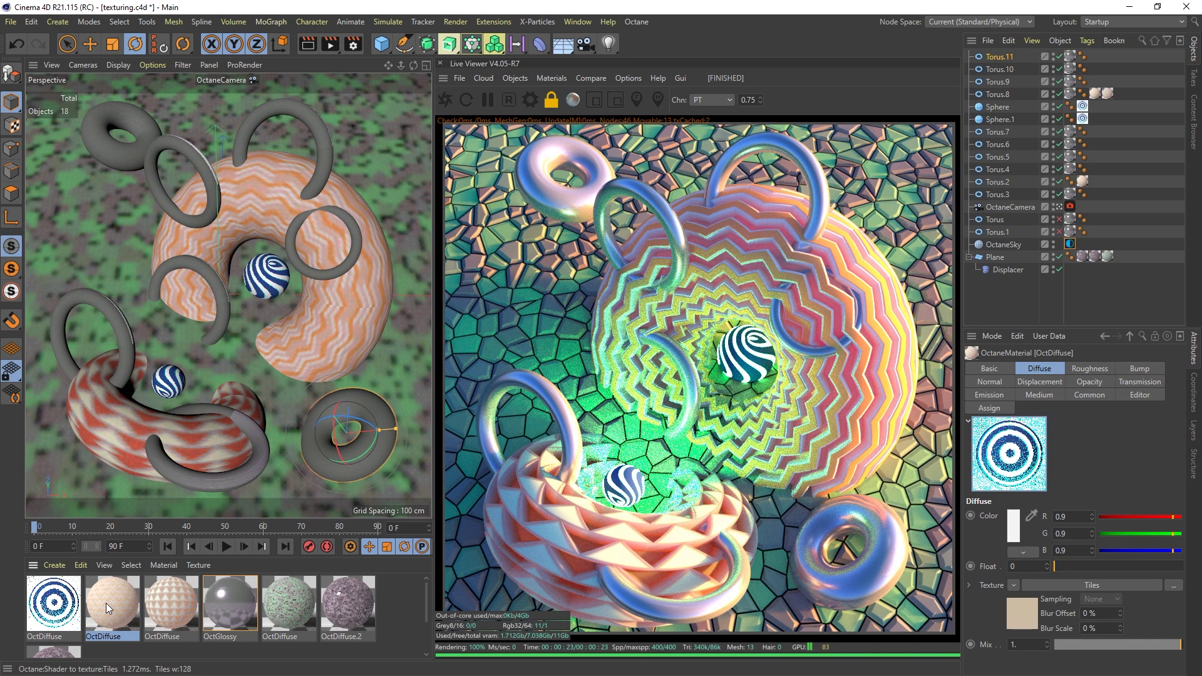
drag(289, 88, 250, 86)
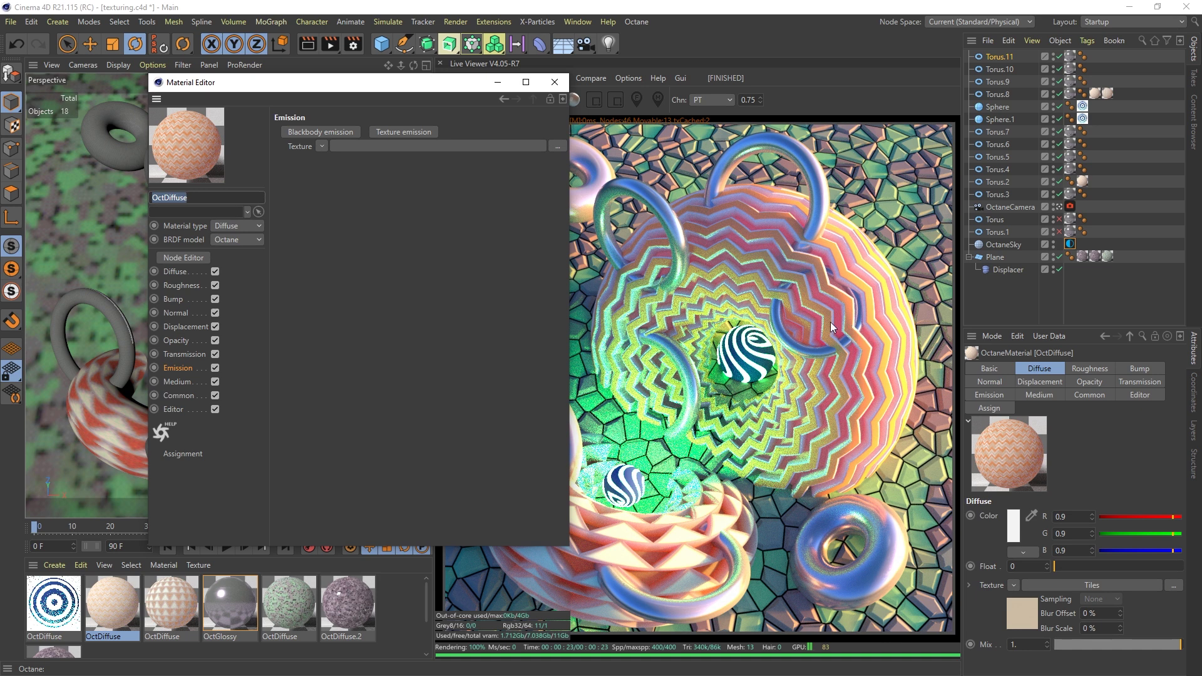
click(182, 354)
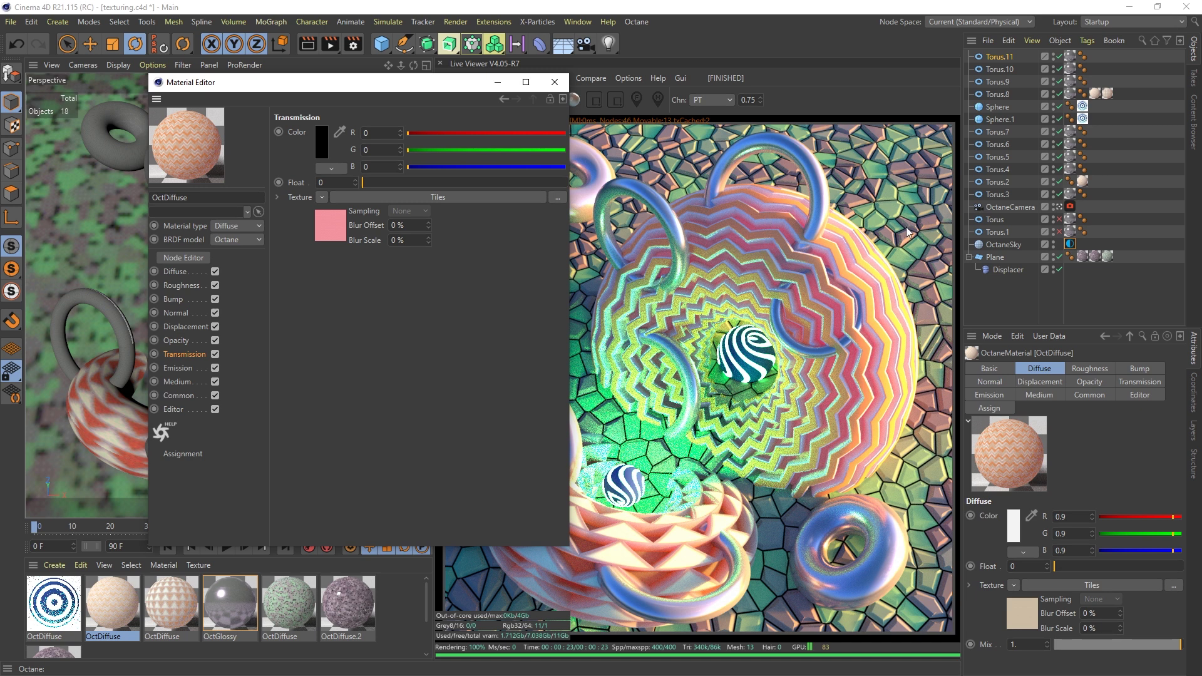
click(422, 197)
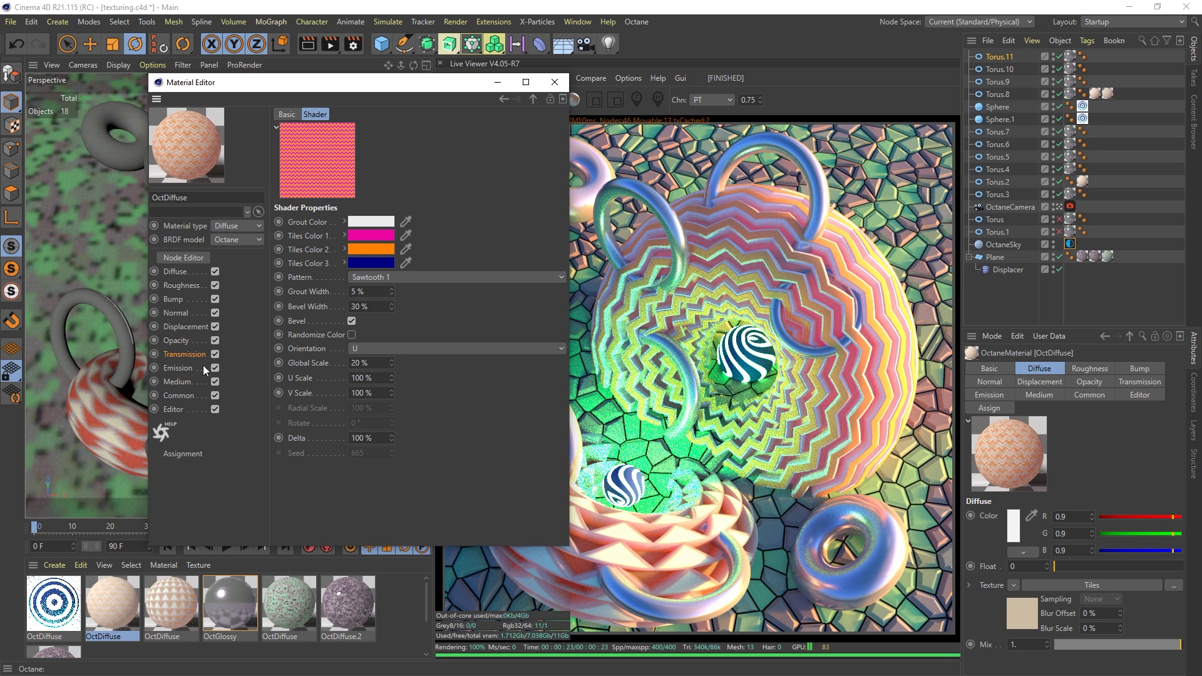
Step: Examine the zigzag material's Displacement settings and the Tiles shaders in its Displacement and Diffuse channels
click(188, 340)
click(192, 328)
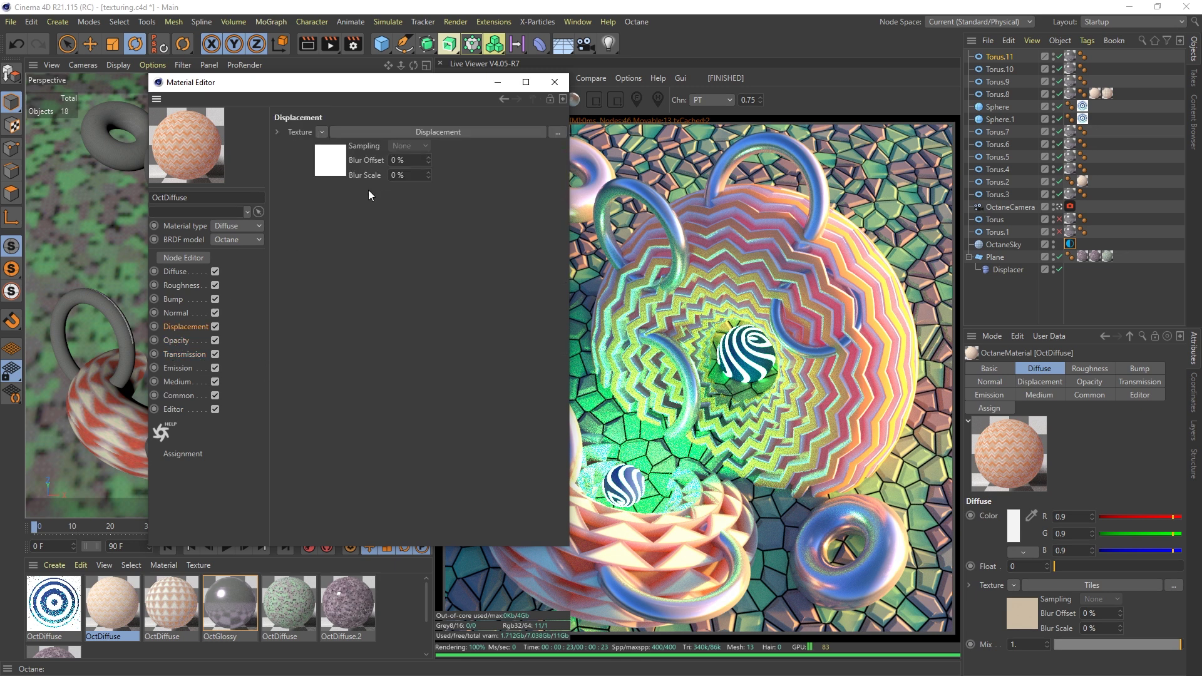
click(401, 133)
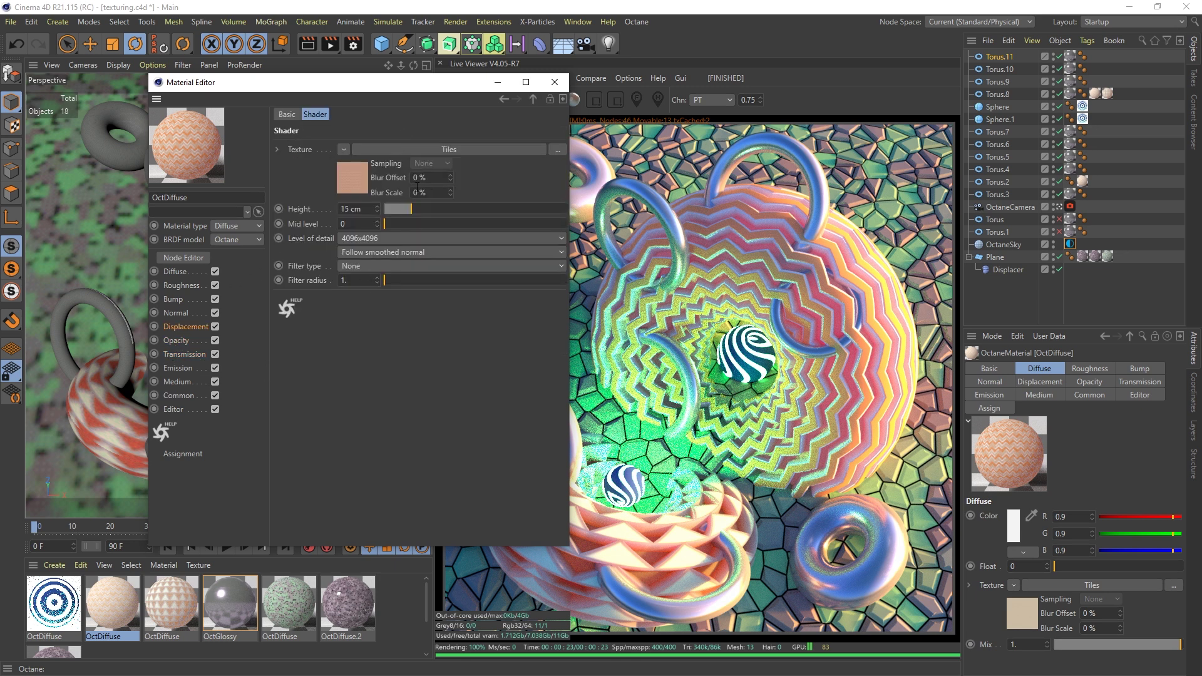
click(429, 150)
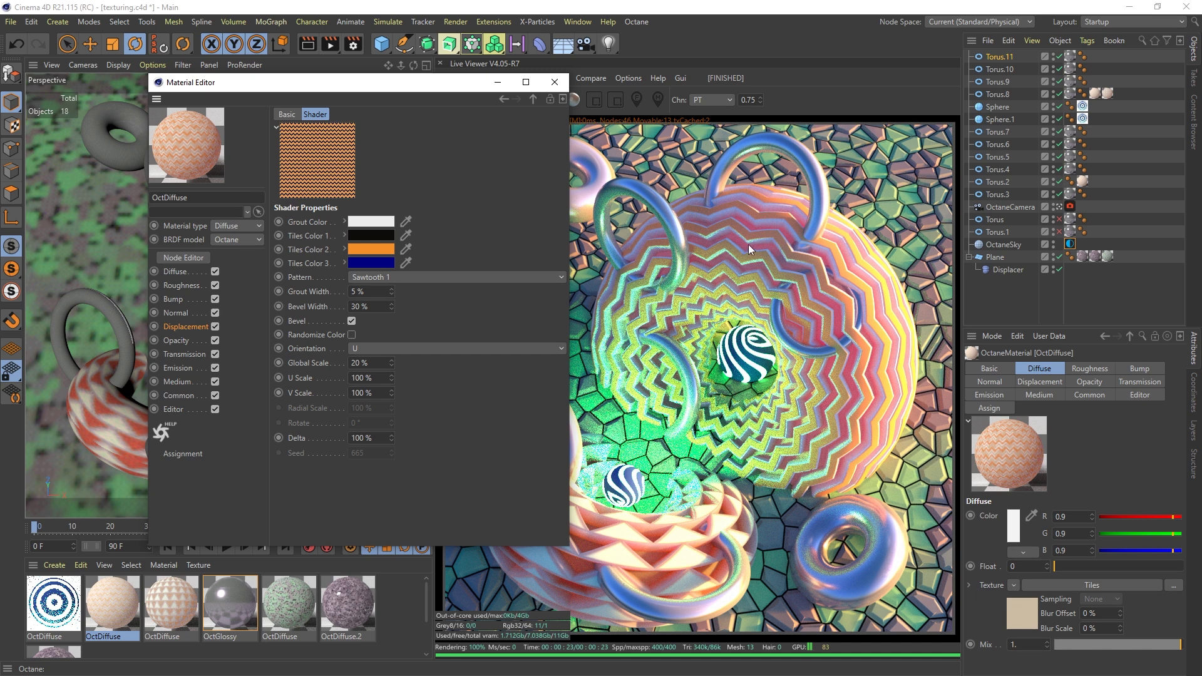
click(184, 276)
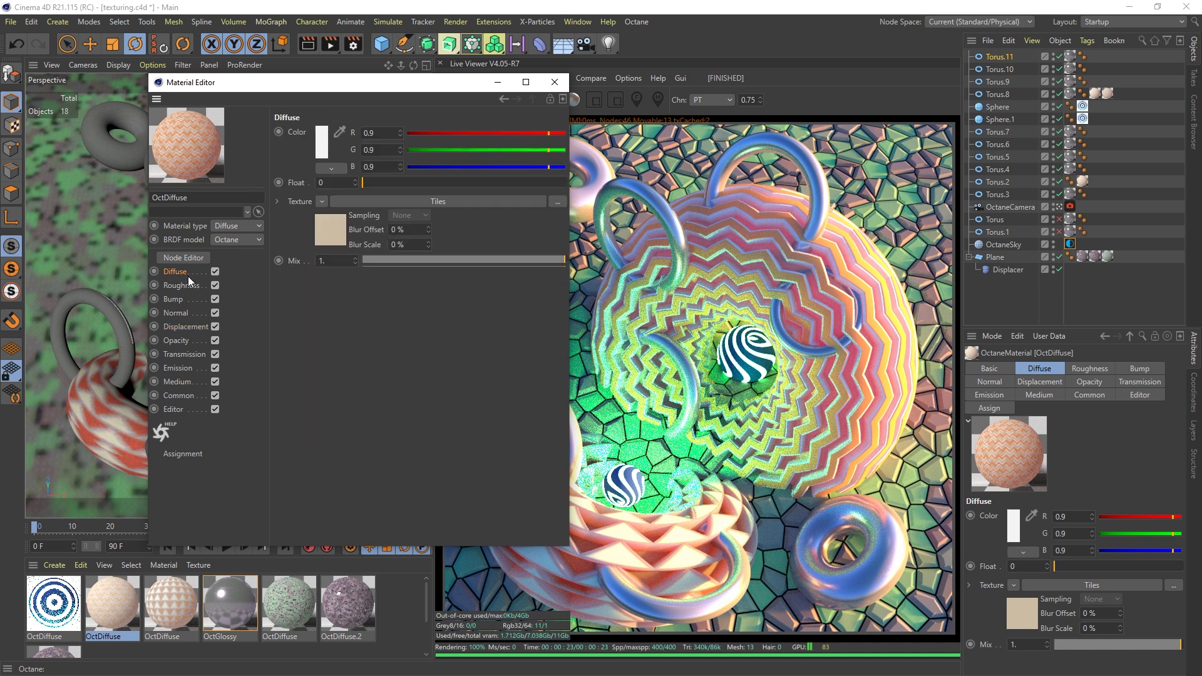
click(428, 202)
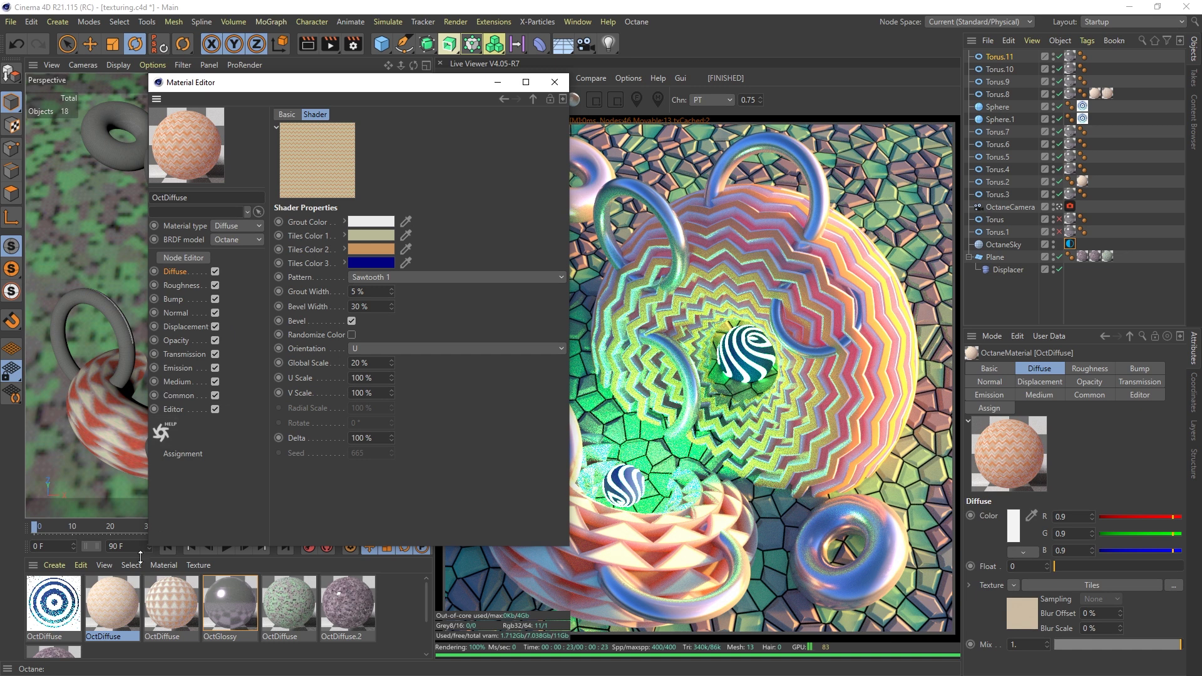
Step: Examine the Diffuse and Displacement settings of the triangle-patterned OctDiffuse material and close it
click(162, 585)
drag(384, 87, 318, 70)
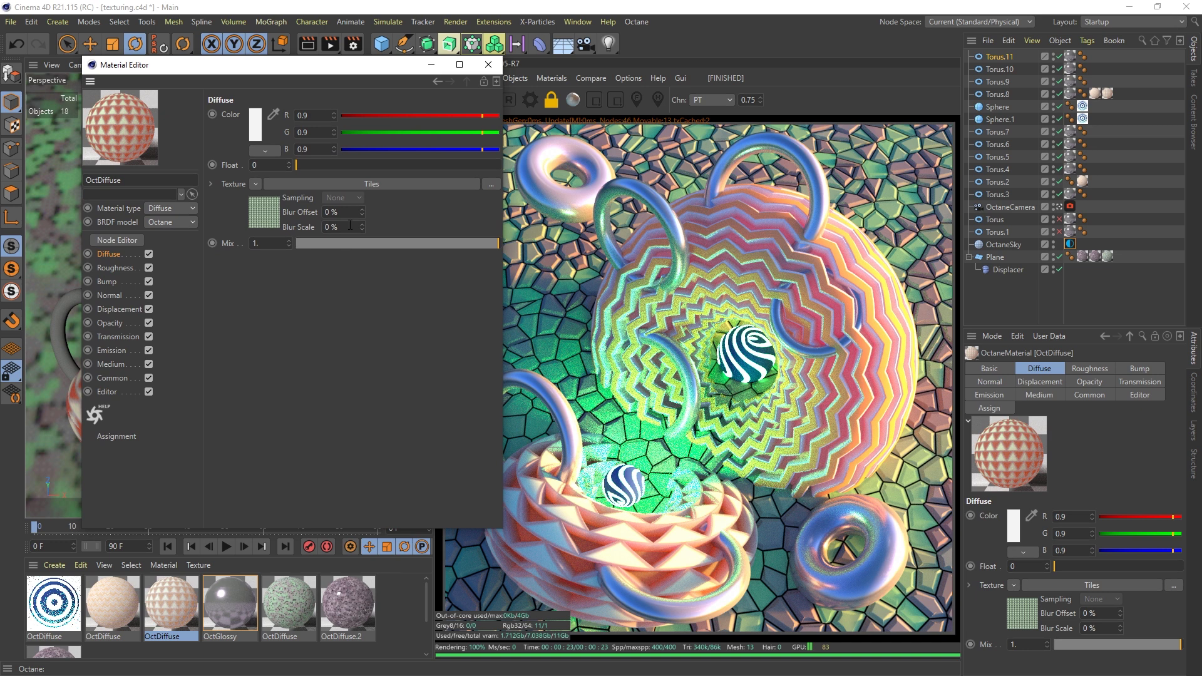
click(361, 184)
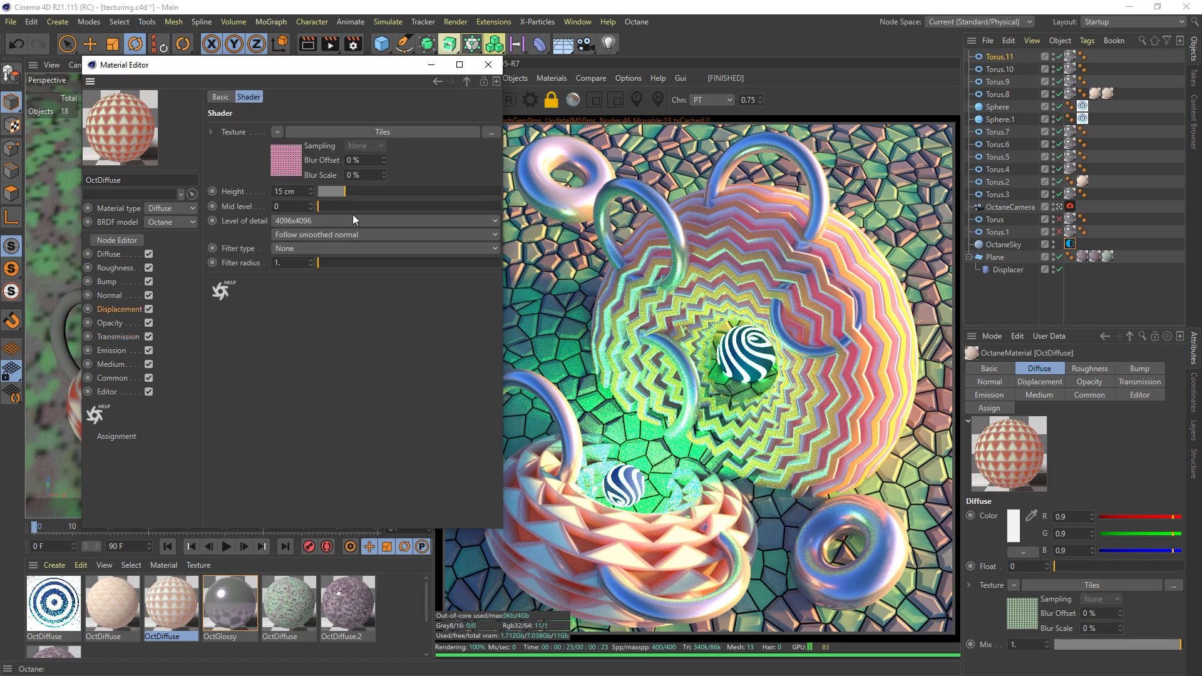
click(489, 65)
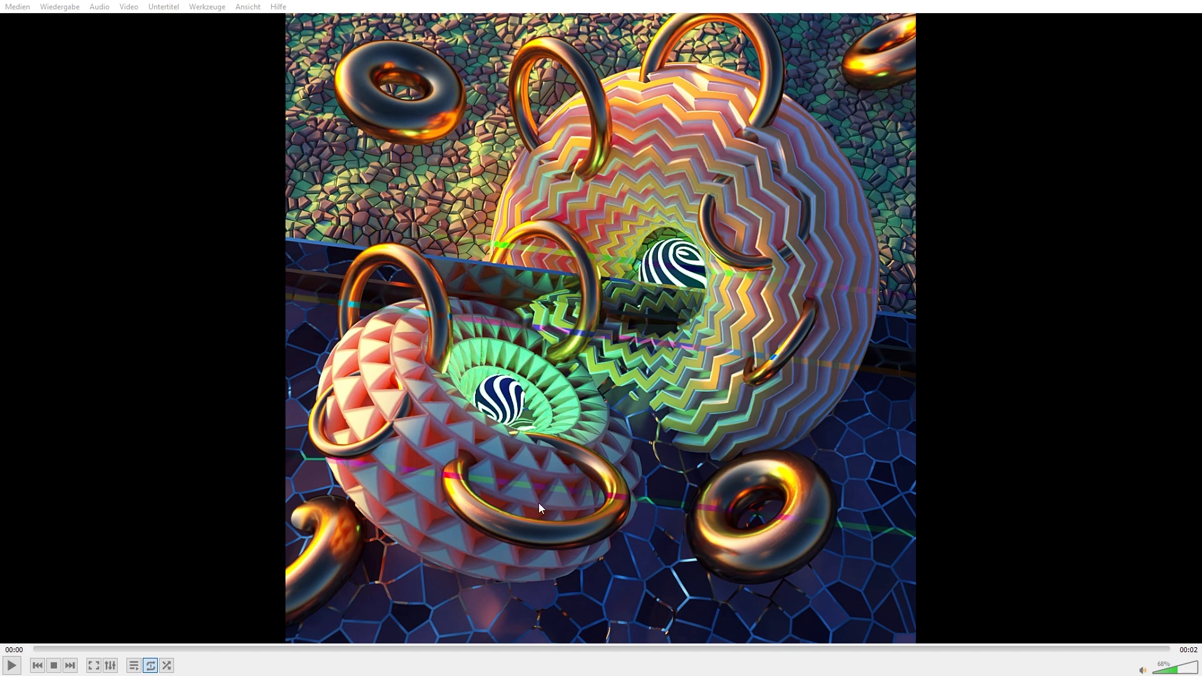
Step: Switch to the video player and play the rendered animation ThisOne_250220_OPT 4.mov with the sound muted
click(11, 665)
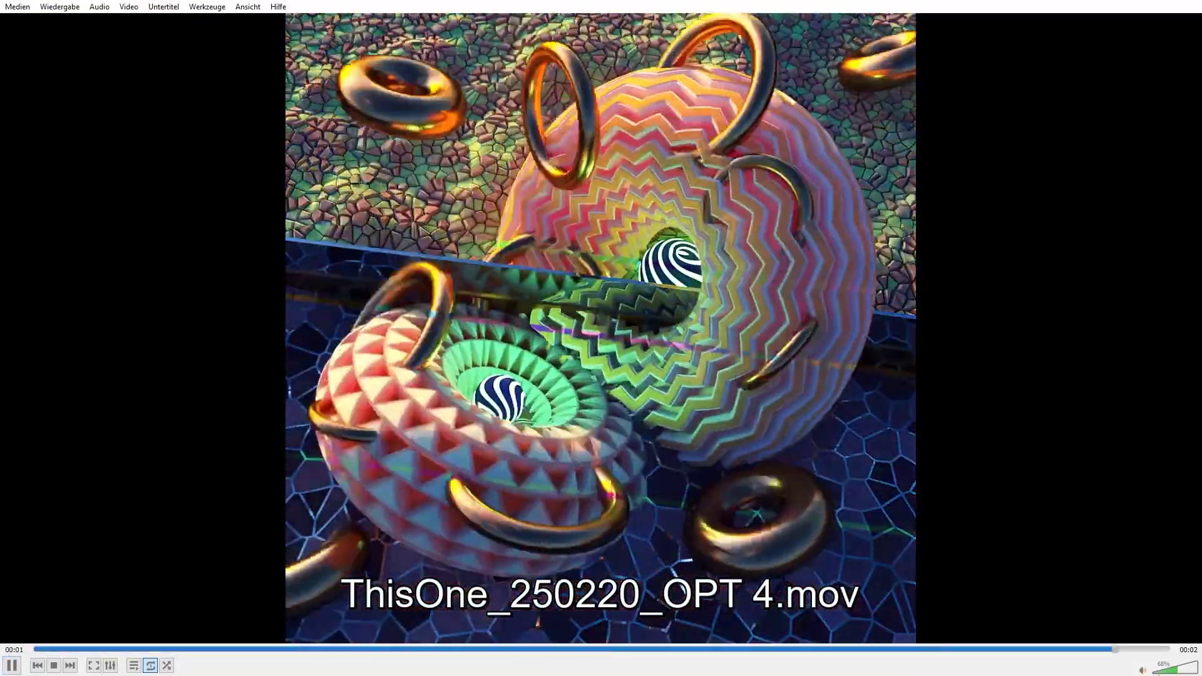
key(m)
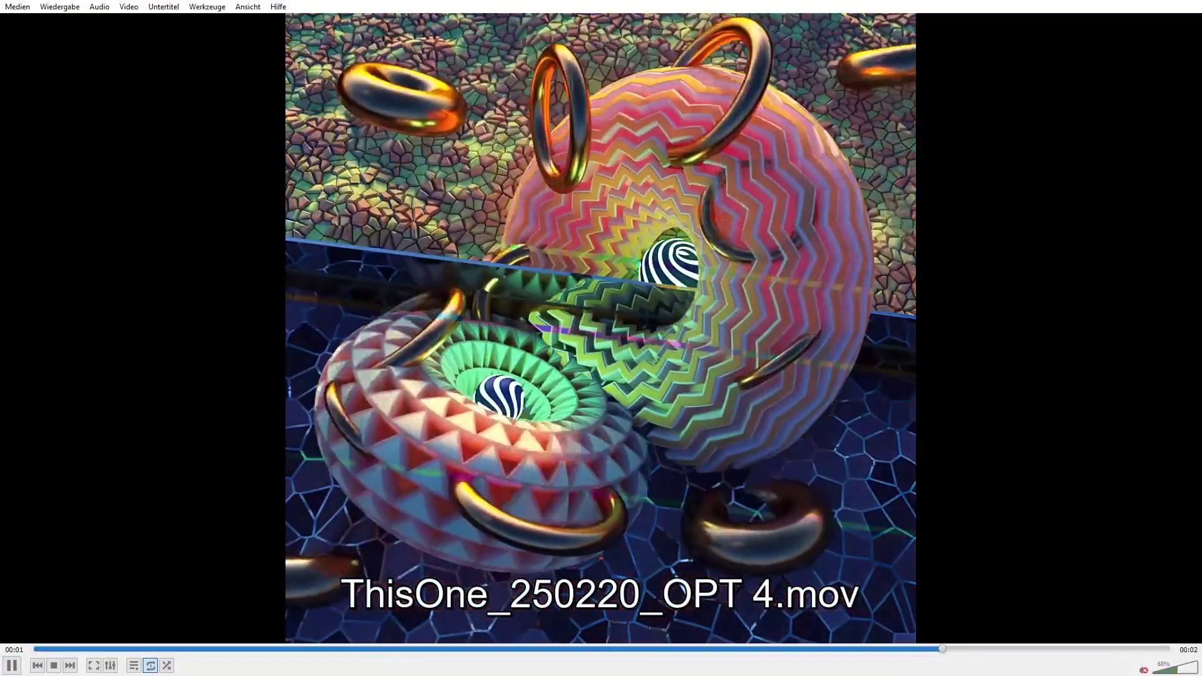